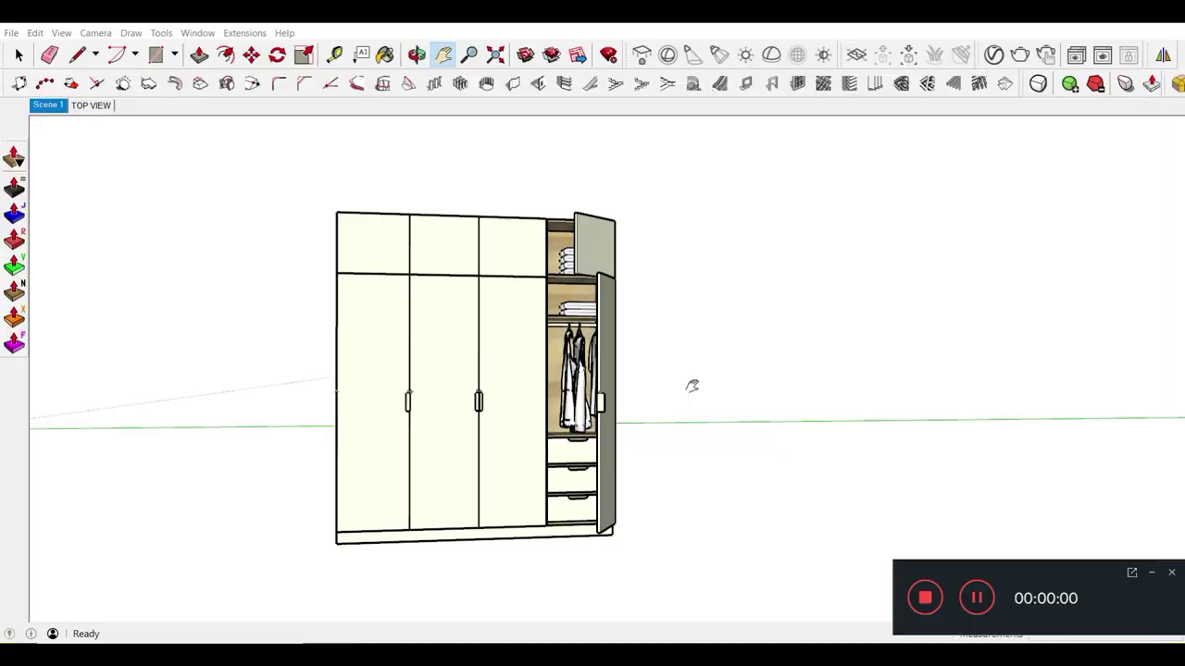
Step: Draw a 600 mm rectangle face on the ground beside the wardrobe
{"action": "scroll", "coordinate": [691, 385], "scroll_direction": "up", "scroll_amount": 1}
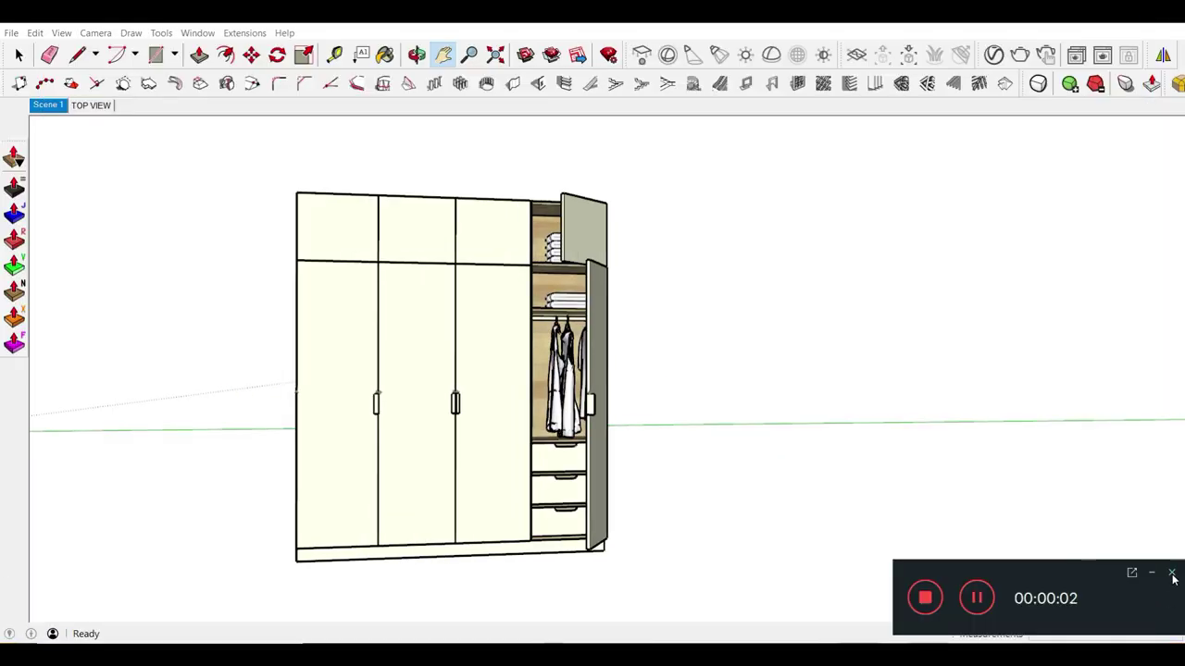
{"action": "left_click", "coordinate": [1172, 574]}
{"action": "mouse_move", "coordinate": [541, 370]}
{"action": "middle_mouse_down", "text": "shift"}
{"action": "mouse_move", "coordinate": [680, 379]}
{"action": "mouse_move", "coordinate": [445, 404]}
{"action": "middle_mouse_up", "text": "shift"}
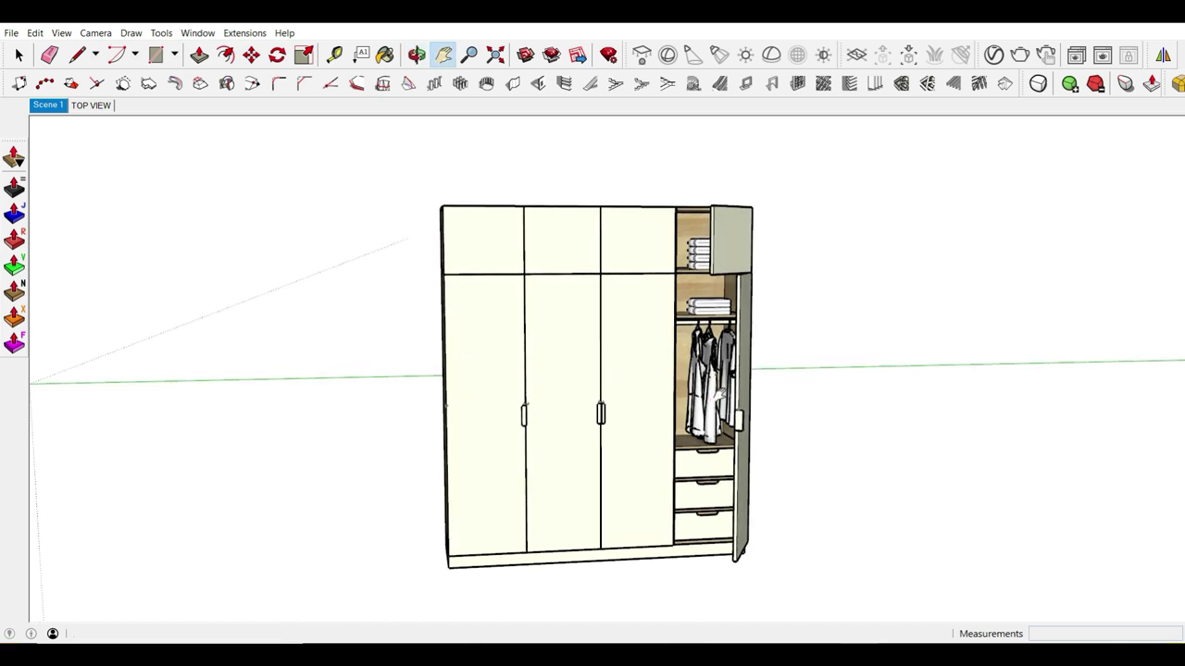
{"action": "scroll", "coordinate": [720, 395], "scroll_direction": "up", "scroll_amount": 2}
{"action": "scroll", "coordinate": [741, 382], "scroll_direction": "down", "scroll_amount": 2}
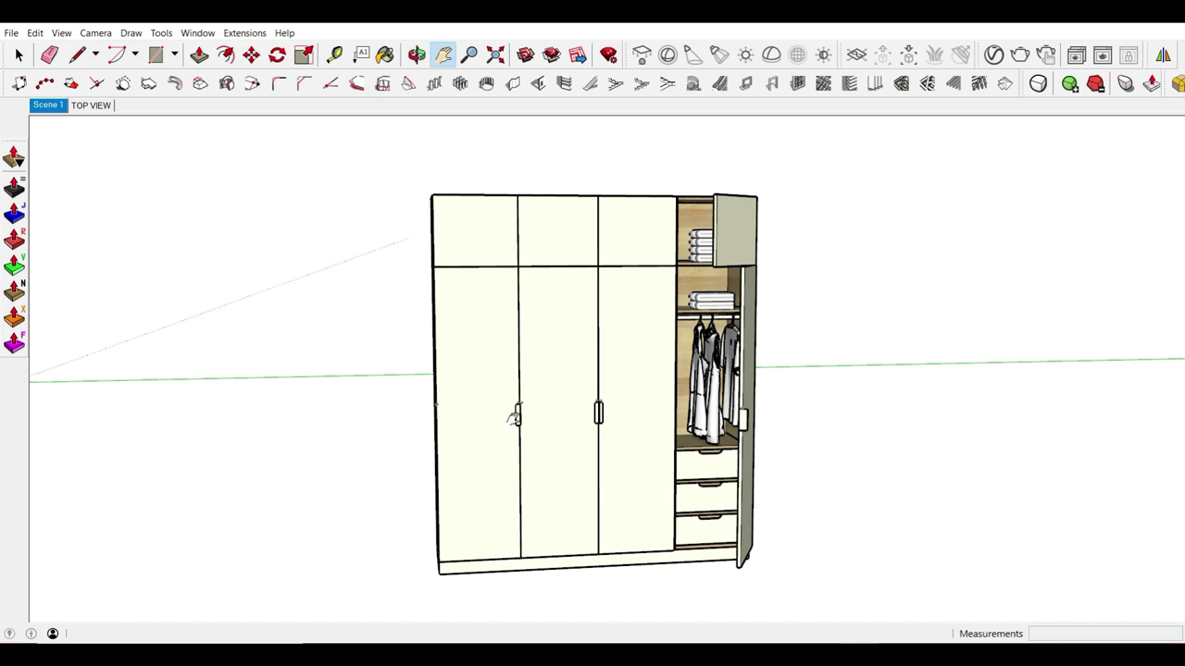
{"action": "mouse_move", "coordinate": [629, 380]}
{"action": "middle_mouse_down", "text": "shift"}
{"action": "mouse_move", "coordinate": [679, 388]}
{"action": "mouse_move", "coordinate": [668, 462]}
{"action": "mouse_move", "coordinate": [579, 460]}
{"action": "middle_mouse_up", "text": "shift"}
{"action": "key", "text": "r"}
{"action": "left_click", "coordinate": [578, 486]}
{"action": "scroll", "coordinate": [860, 499], "scroll_direction": "down", "scroll_amount": 1}
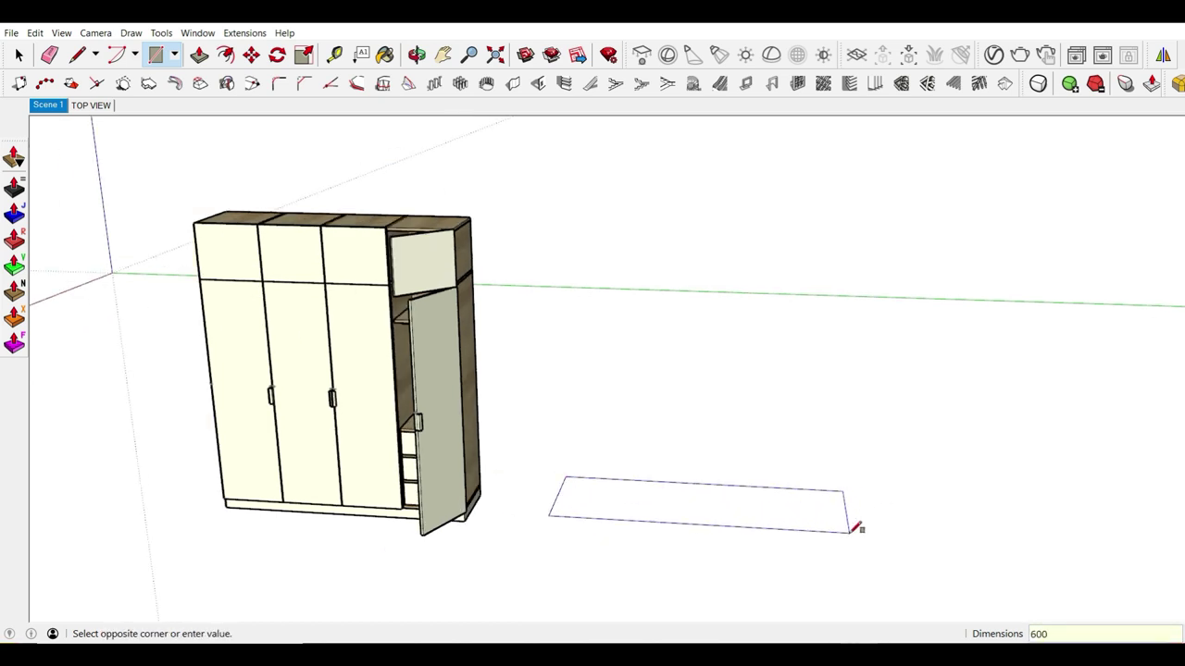
{"action": "left_click", "coordinate": [857, 528]}
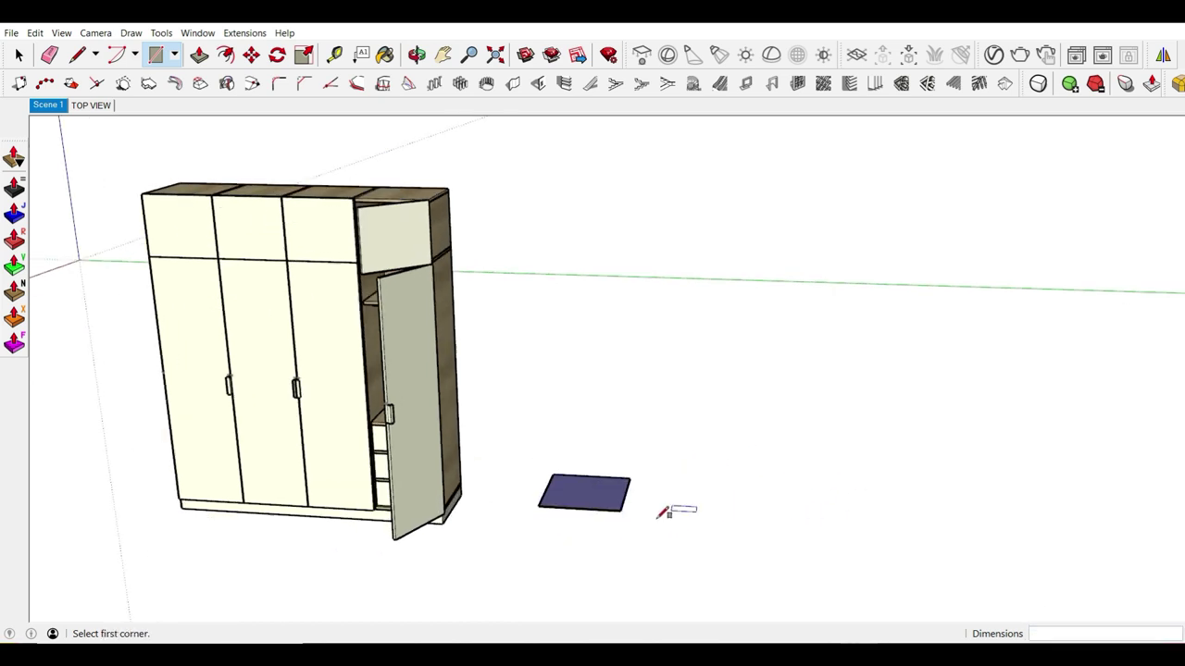
{"action": "mouse_move", "coordinate": [674, 507]}
{"action": "middle_mouse_down"}
{"action": "mouse_move", "coordinate": [600, 515]}
{"action": "mouse_move", "coordinate": [673, 485]}
{"action": "middle_mouse_up"}
{"action": "key", "text": "space"}
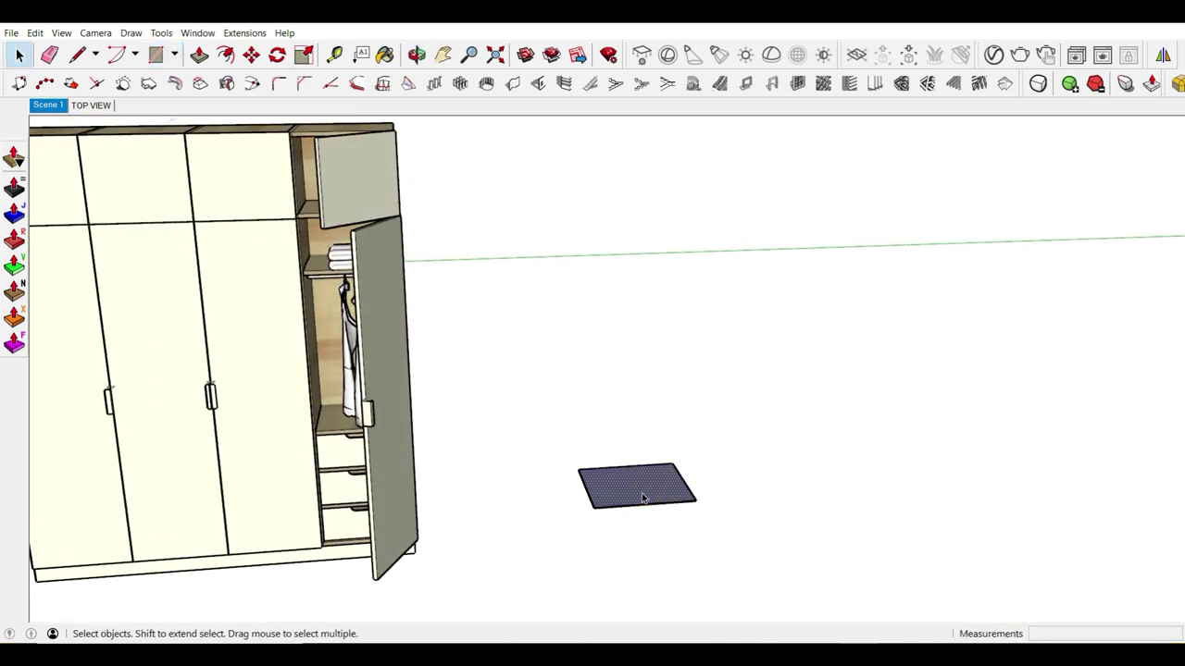
{"action": "scroll", "coordinate": [644, 498], "scroll_direction": "up", "scroll_amount": 1}
Step: Offset the rectangle's outline 25 mm inward
{"action": "key", "text": "f"}
{"action": "scroll", "coordinate": [634, 500], "scroll_direction": "up", "scroll_amount": 1}
{"action": "scroll", "coordinate": [628, 500], "scroll_direction": "up", "scroll_amount": 1}
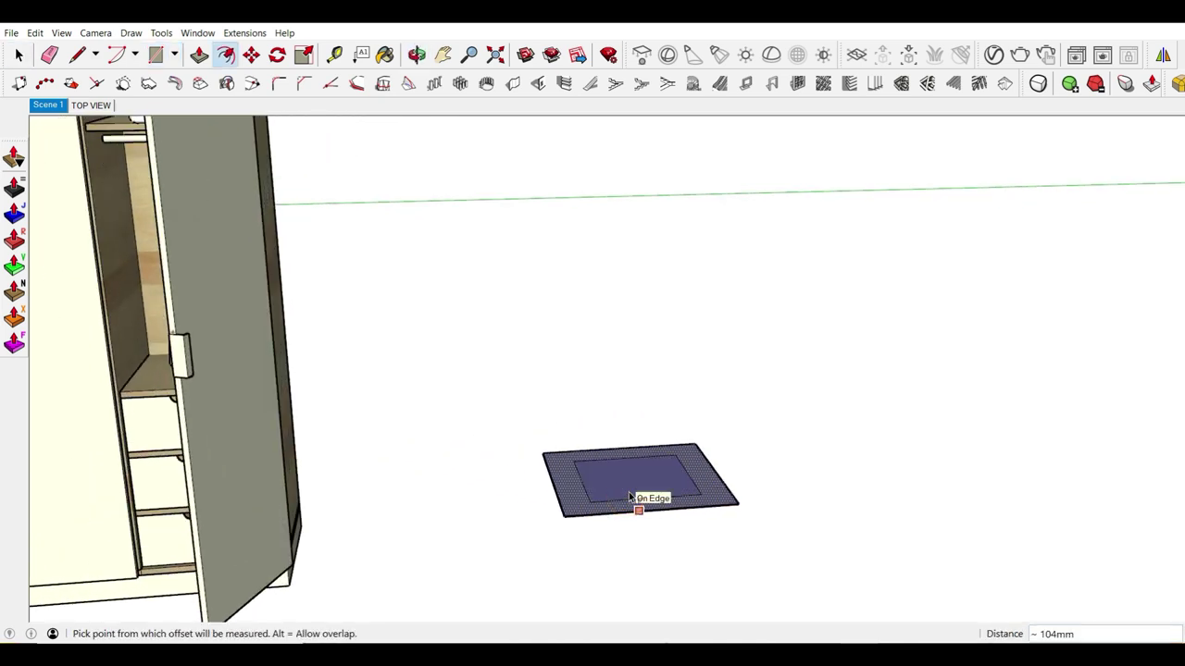
{"action": "scroll", "coordinate": [616, 500], "scroll_direction": "up", "scroll_amount": 2}
{"action": "scroll", "coordinate": [588, 505], "scroll_direction": "up", "scroll_amount": 1}
{"action": "left_click", "coordinate": [538, 509]}
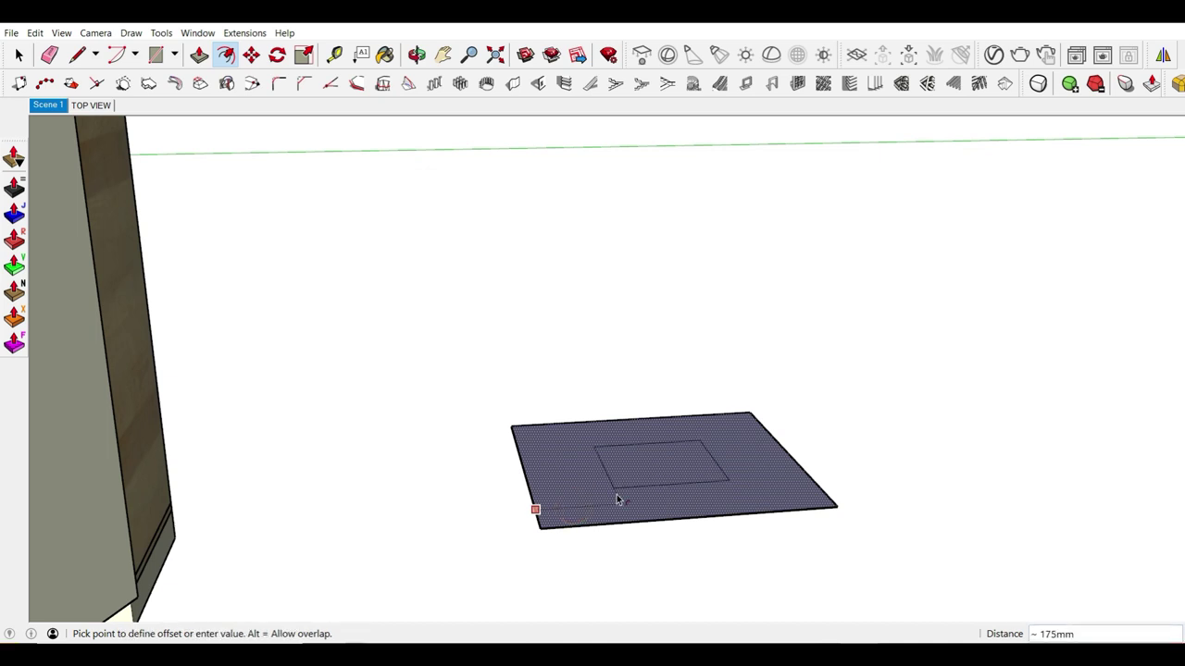
{"action": "type", "text": "25"}
{"action": "key", "text": "Return"}
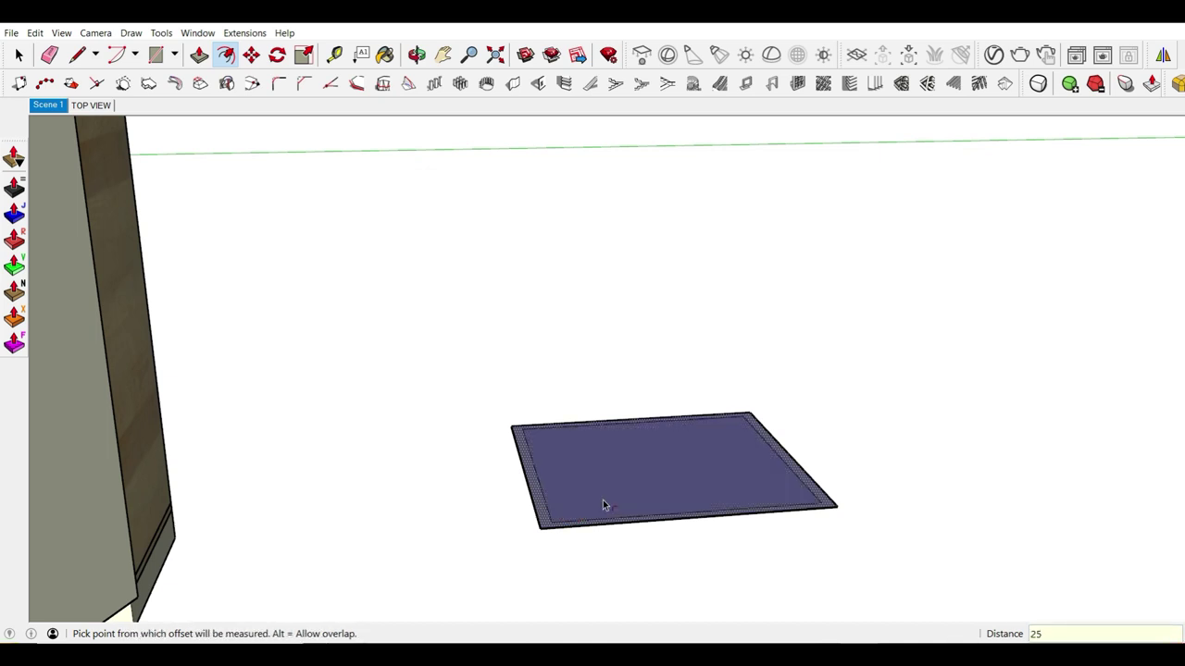
{"action": "scroll", "coordinate": [606, 514], "scroll_direction": "up", "scroll_amount": 1}
{"action": "scroll", "coordinate": [611, 528], "scroll_direction": "up", "scroll_amount": 1}
Step: Split off the bottom border with a line, then erase the inner face and that strip, leaving a U shape
{"action": "key", "text": "l"}
{"action": "left_click", "coordinate": [510, 522]}
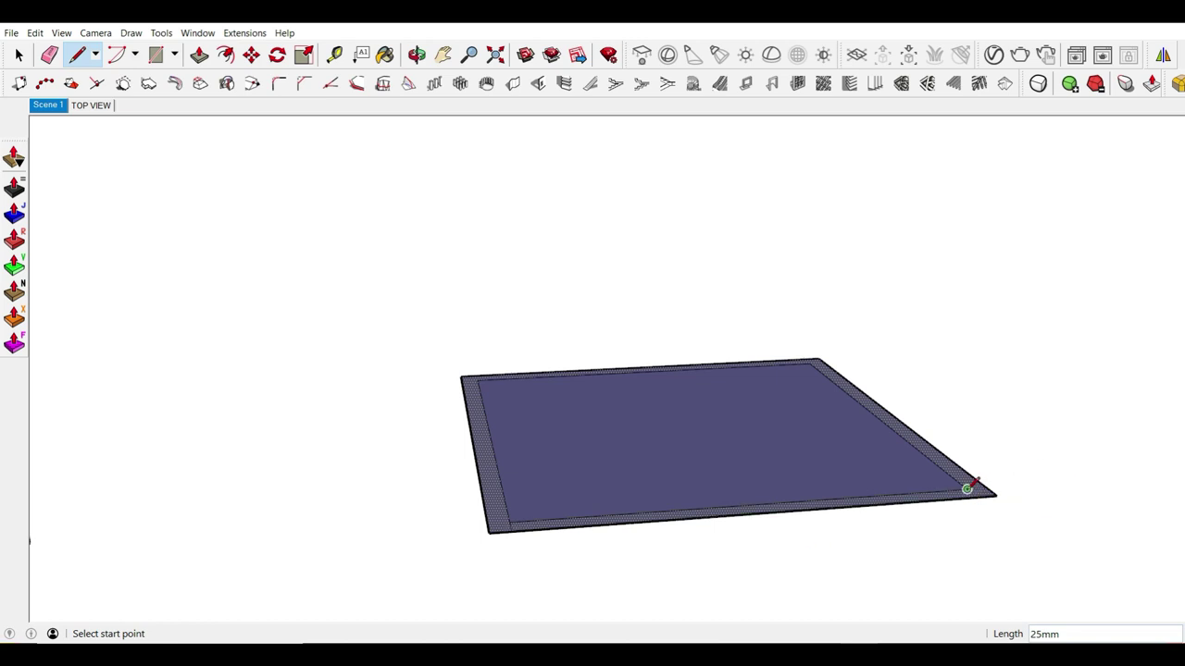
{"action": "left_click", "coordinate": [972, 492]}
{"action": "scroll", "coordinate": [764, 512], "scroll_direction": "down", "scroll_amount": 1}
{"action": "key", "text": "e"}
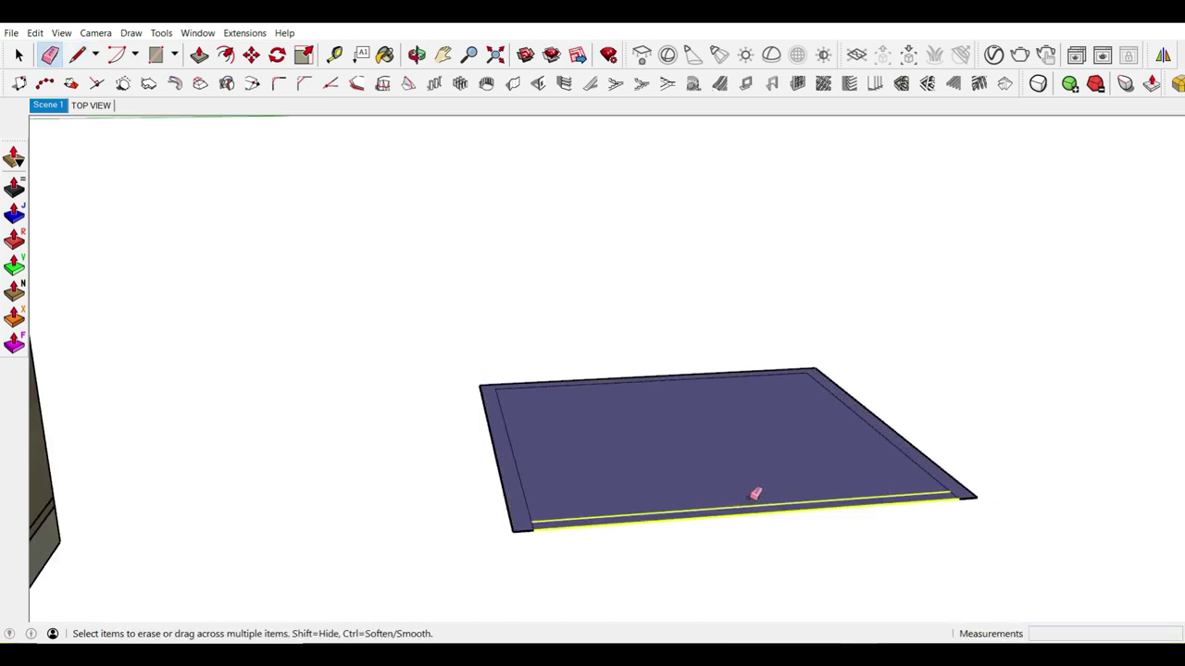
{"action": "left_click", "coordinate": [753, 493]}
{"action": "scroll", "coordinate": [745, 500], "scroll_direction": "down", "scroll_amount": 1}
{"action": "scroll", "coordinate": [744, 500], "scroll_direction": "down", "scroll_amount": 1}
{"action": "key", "text": "space"}
Step: Make the U-shaped strip into a component
{"action": "left_click_drag", "start_coordinate": [513, 338], "coordinate": [981, 561]}
{"action": "mouse_move", "coordinate": [909, 549]}
{"action": "middle_mouse_down"}
{"action": "mouse_move", "coordinate": [852, 581]}
{"action": "mouse_move", "coordinate": [887, 496]}
{"action": "middle_mouse_up"}
{"action": "key", "text": "g"}
{"action": "key", "text": "Return"}
Step: Inside the component, Push/Pull the U-shaped face up 2100 mm into side and back panels
{"action": "left_click", "coordinate": [886, 496]}
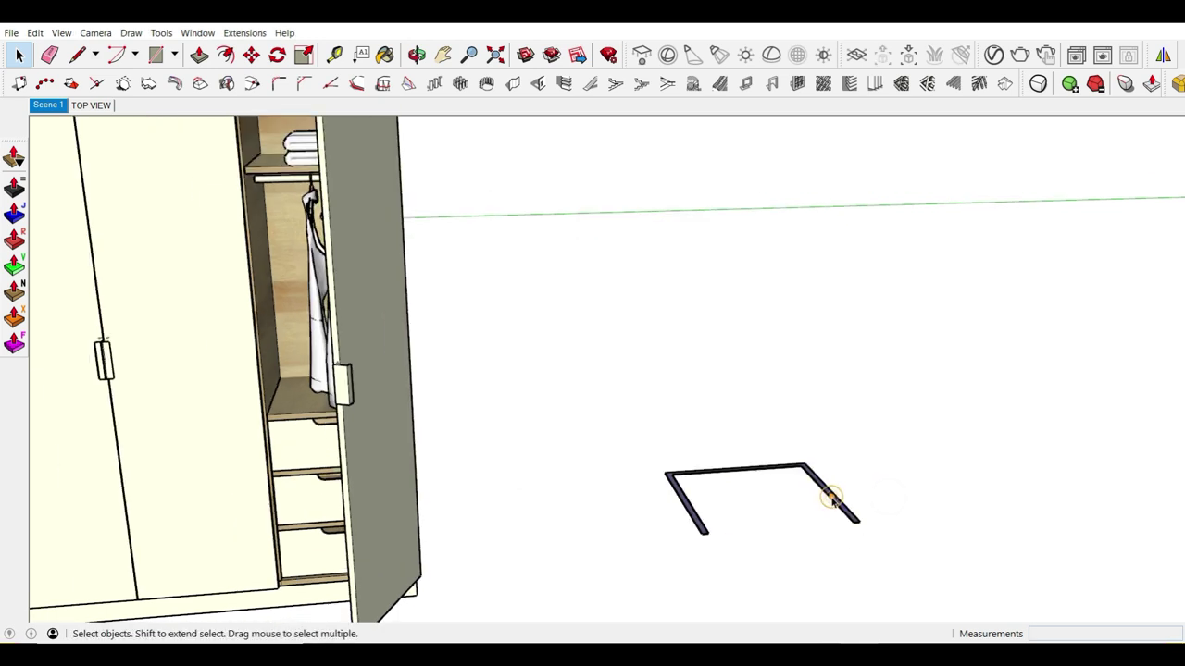
{"action": "double_click", "coordinate": [832, 500]}
{"action": "key", "text": "p"}
{"action": "left_click", "coordinate": [827, 497]}
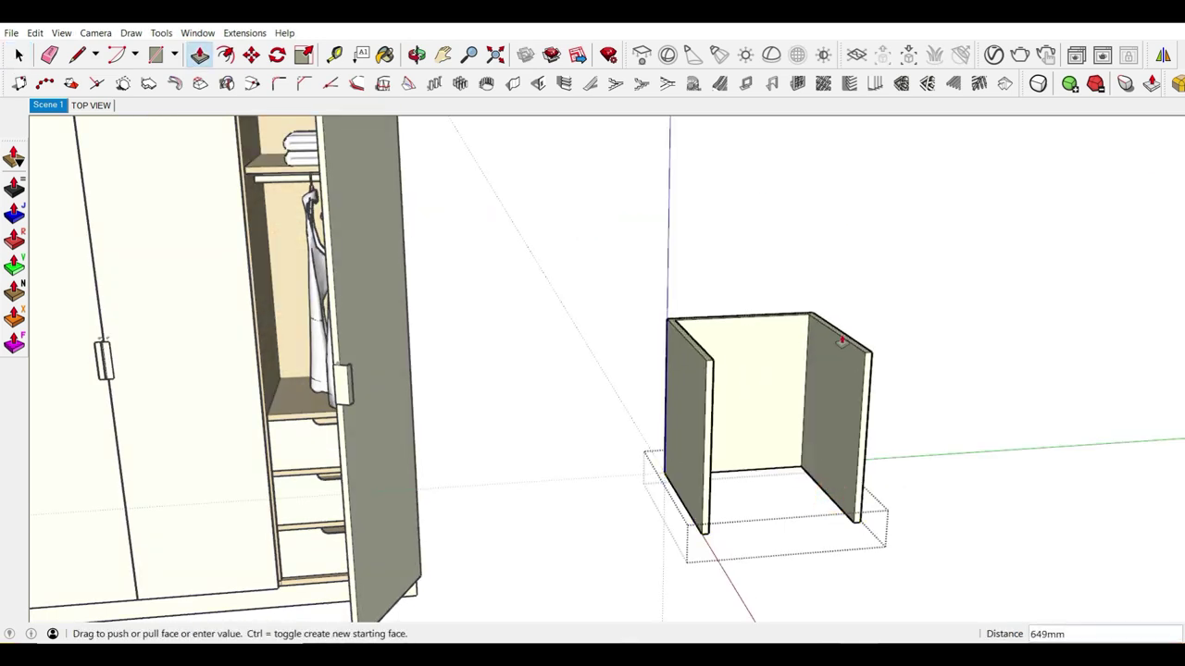
{"action": "type", "text": "2100"}
{"action": "key", "text": "Return"}
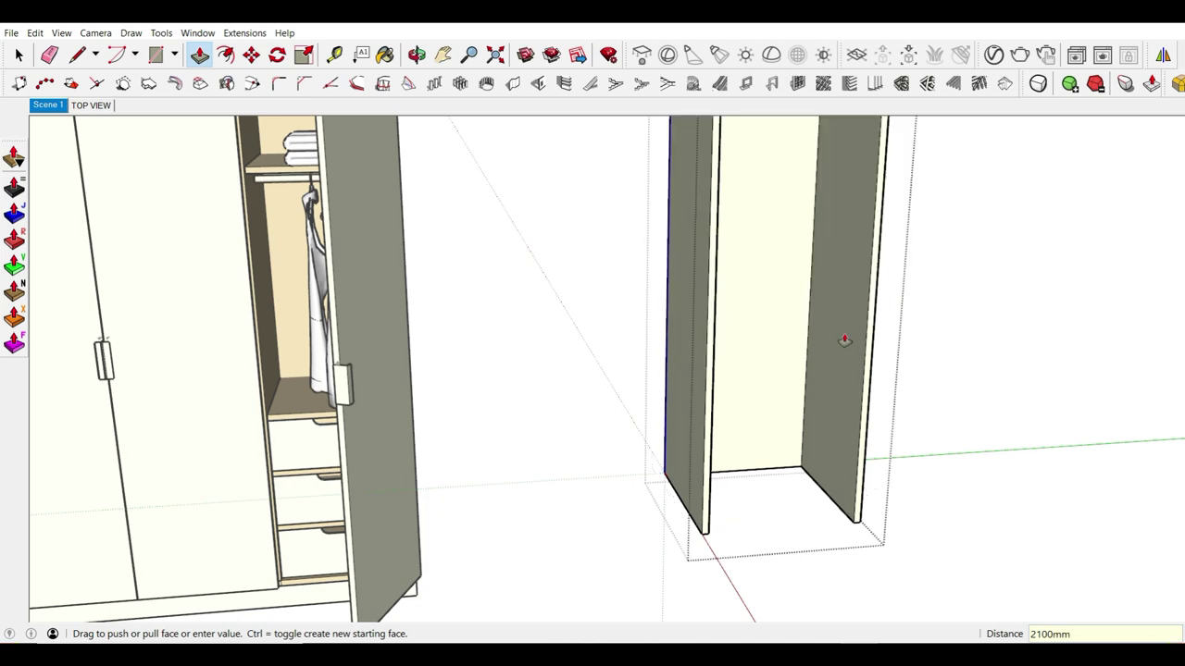
{"action": "scroll", "coordinate": [833, 370], "scroll_direction": "down", "scroll_amount": 3}
{"action": "scroll", "coordinate": [833, 379], "scroll_direction": "down", "scroll_amount": 3}
{"action": "middle_click_drag", "start_coordinate": [833, 380], "coordinate": [845, 376]}
{"action": "scroll", "coordinate": [856, 371], "scroll_direction": "up", "scroll_amount": 3}
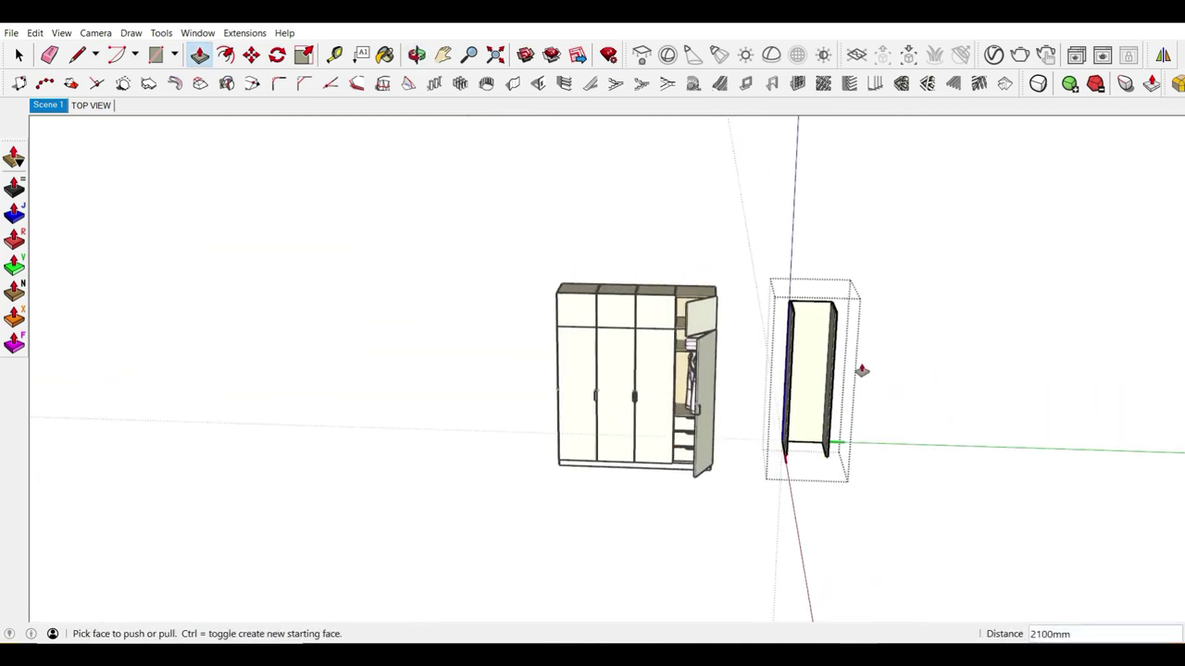
{"action": "scroll", "coordinate": [856, 324], "scroll_direction": "up", "scroll_amount": 3}
{"action": "key", "text": "space"}
{"action": "mouse_move", "coordinate": [854, 309]}
{"action": "middle_mouse_down"}
{"action": "mouse_move", "coordinate": [833, 286]}
{"action": "mouse_move", "coordinate": [674, 279]}
{"action": "mouse_move", "coordinate": [692, 296]}
{"action": "middle_mouse_up"}
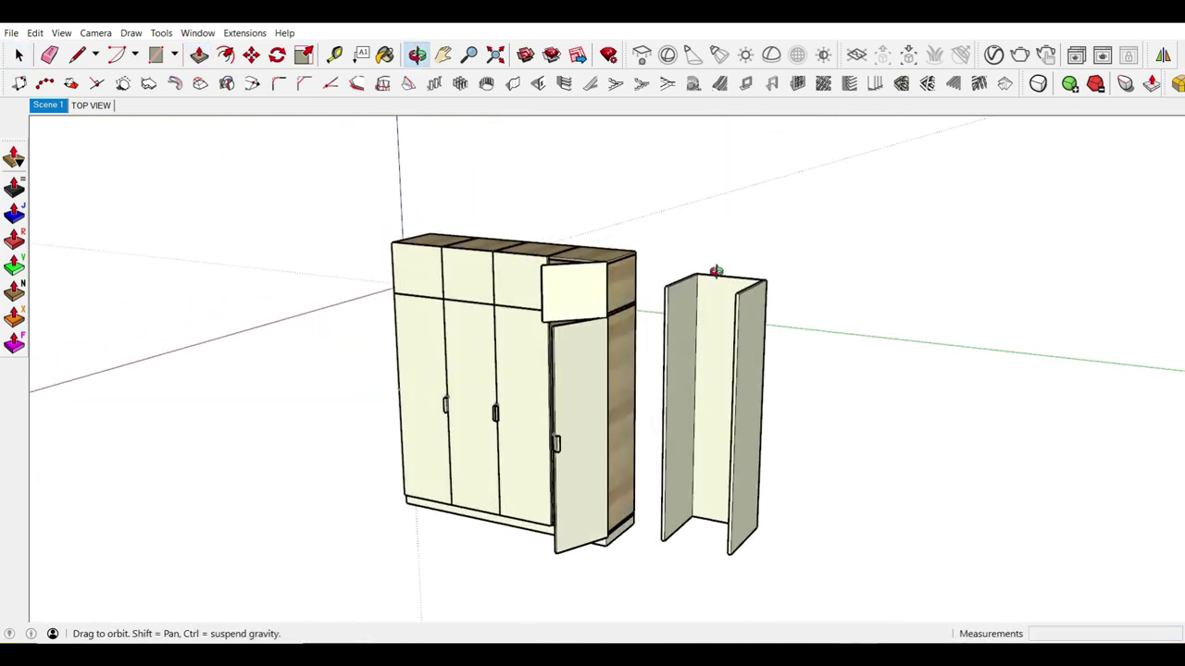
Step: Draw a rectangle across the carcass's open top and make it a component
{"action": "scroll", "coordinate": [692, 296], "scroll_direction": "up", "scroll_amount": 2}
{"action": "scroll", "coordinate": [692, 296], "scroll_direction": "up", "scroll_amount": 2}
{"action": "scroll", "coordinate": [692, 298], "scroll_direction": "down", "scroll_amount": 1}
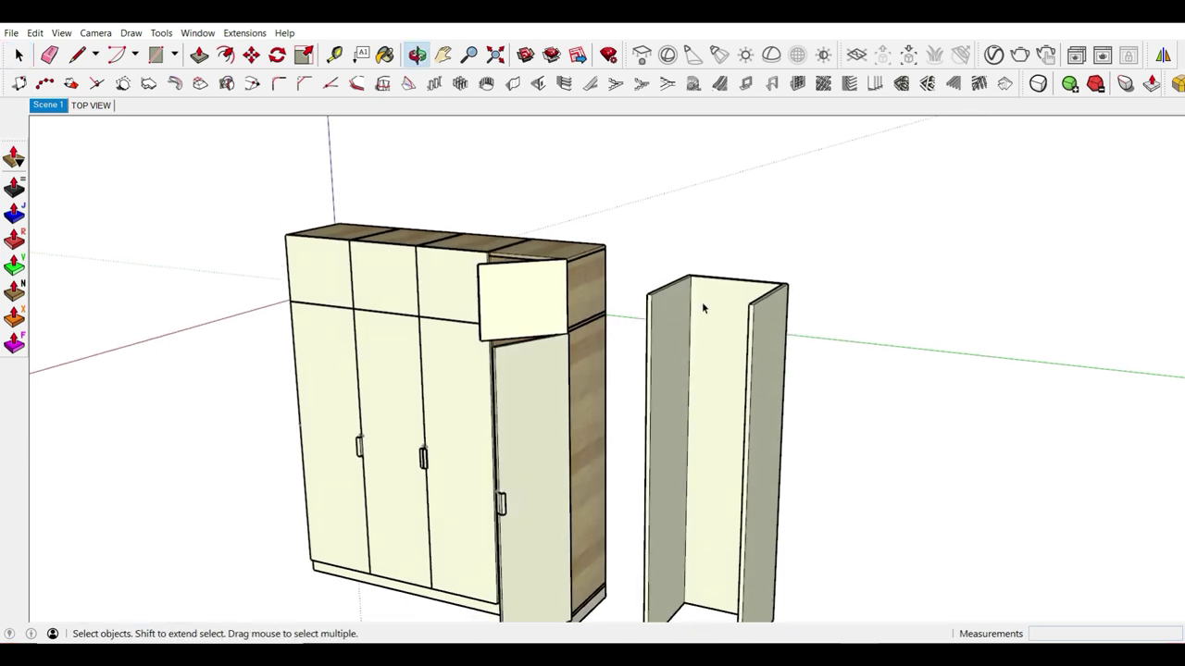
{"action": "scroll", "coordinate": [694, 302], "scroll_direction": "down", "scroll_amount": 2}
{"action": "scroll", "coordinate": [694, 302], "scroll_direction": "up", "scroll_amount": 2}
{"action": "key", "text": "r"}
{"action": "scroll", "coordinate": [657, 296], "scroll_direction": "up", "scroll_amount": 2}
{"action": "left_click", "coordinate": [656, 299]}
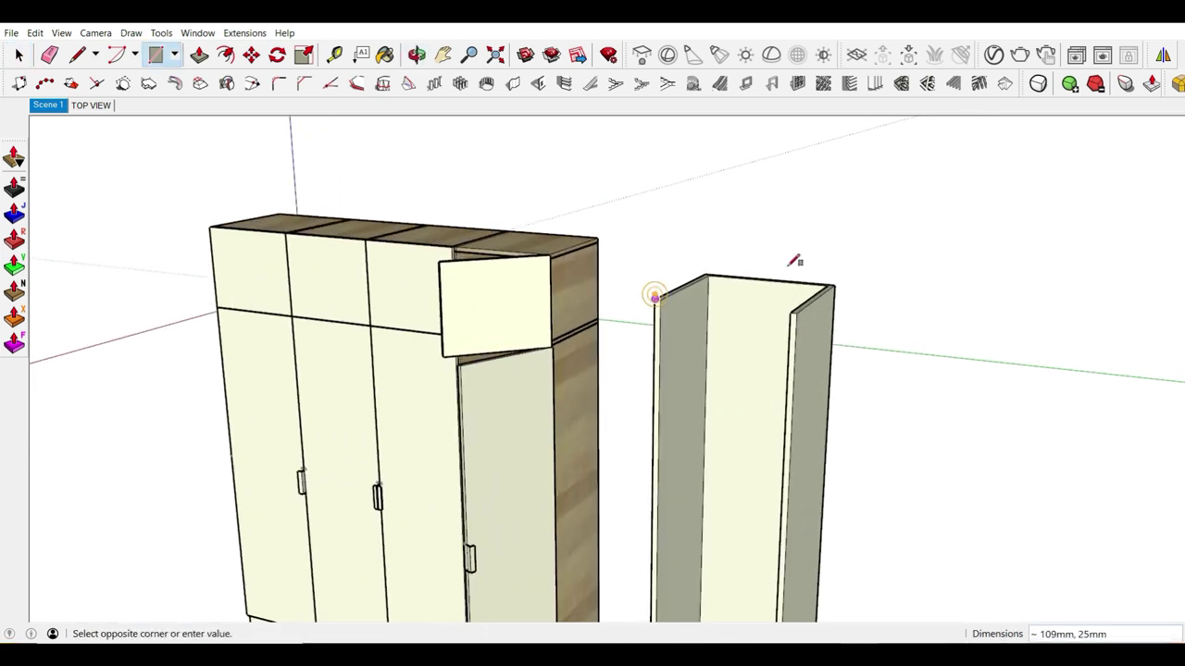
{"action": "scroll", "coordinate": [837, 294], "scroll_direction": "up", "scroll_amount": 1}
{"action": "left_click", "coordinate": [837, 293]}
{"action": "key", "text": "space"}
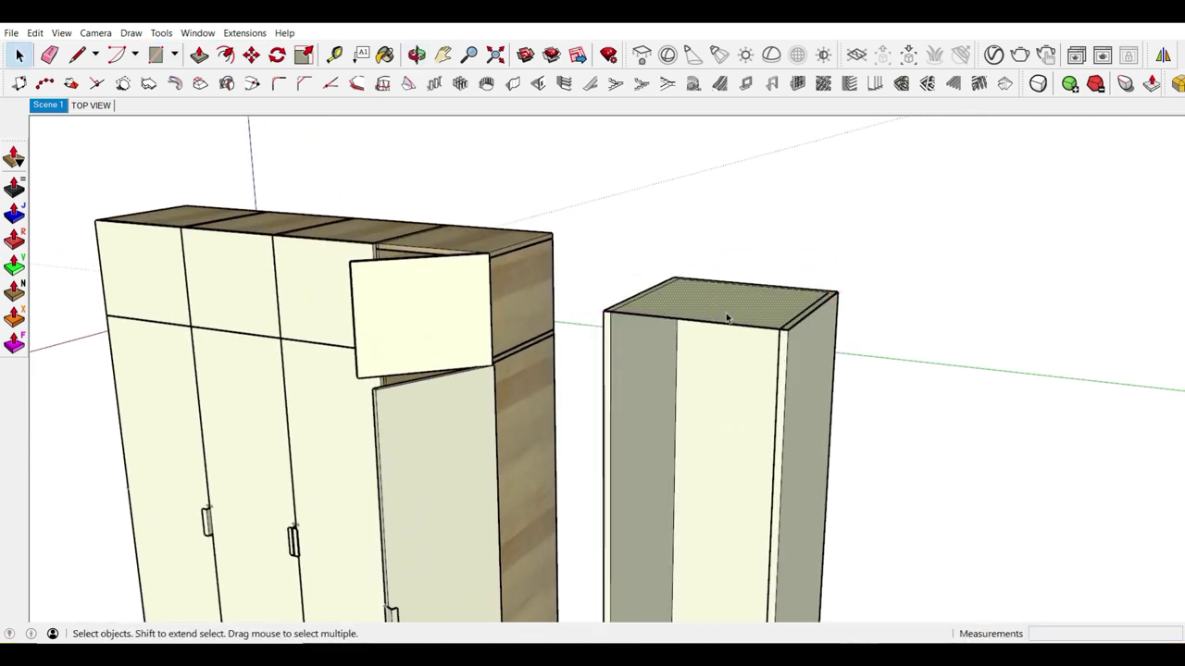
{"action": "key", "text": "g"}
{"action": "left_click", "coordinate": [605, 439]}
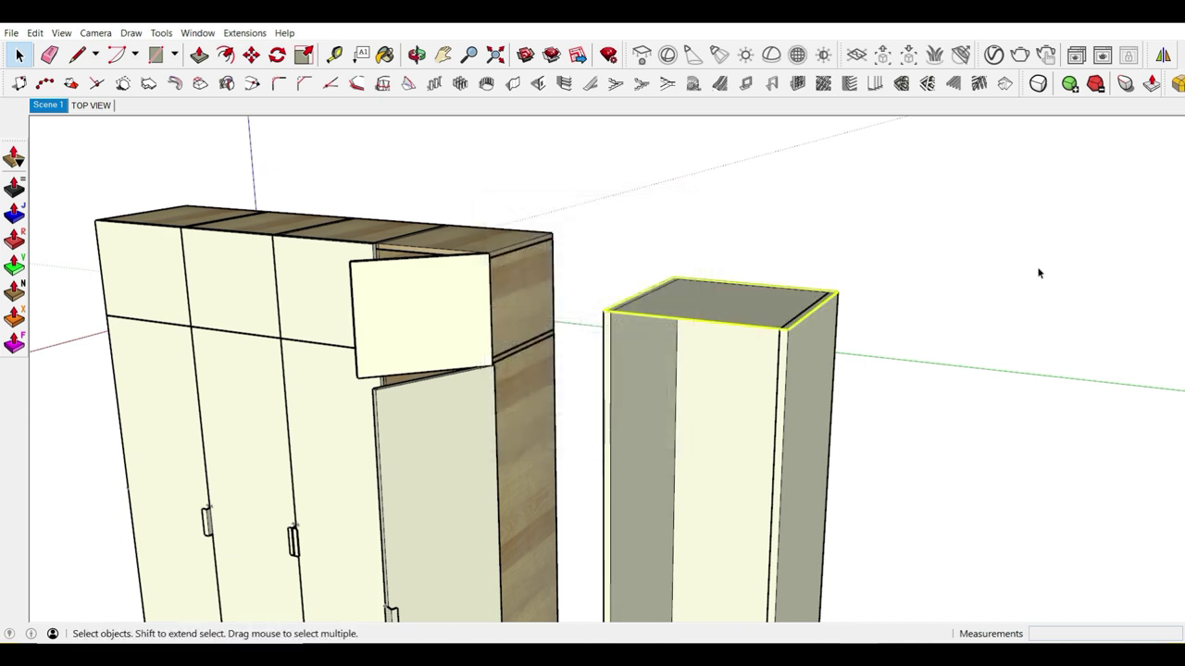
Step: Pull the top panel face up 25 mm inside its component
{"action": "double_click", "coordinate": [702, 319]}
{"action": "key", "text": "p"}
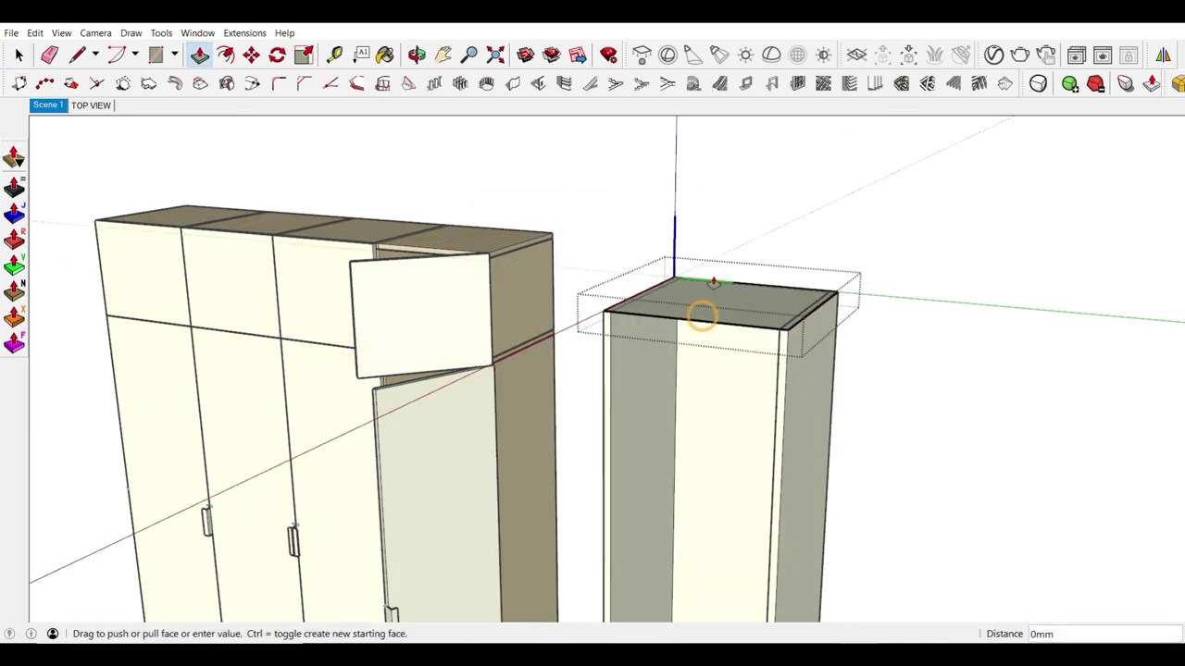
{"action": "left_click", "coordinate": [704, 315]}
{"action": "key", "text": "Return"}
{"action": "scroll", "coordinate": [718, 258], "scroll_direction": "down", "scroll_amount": 4}
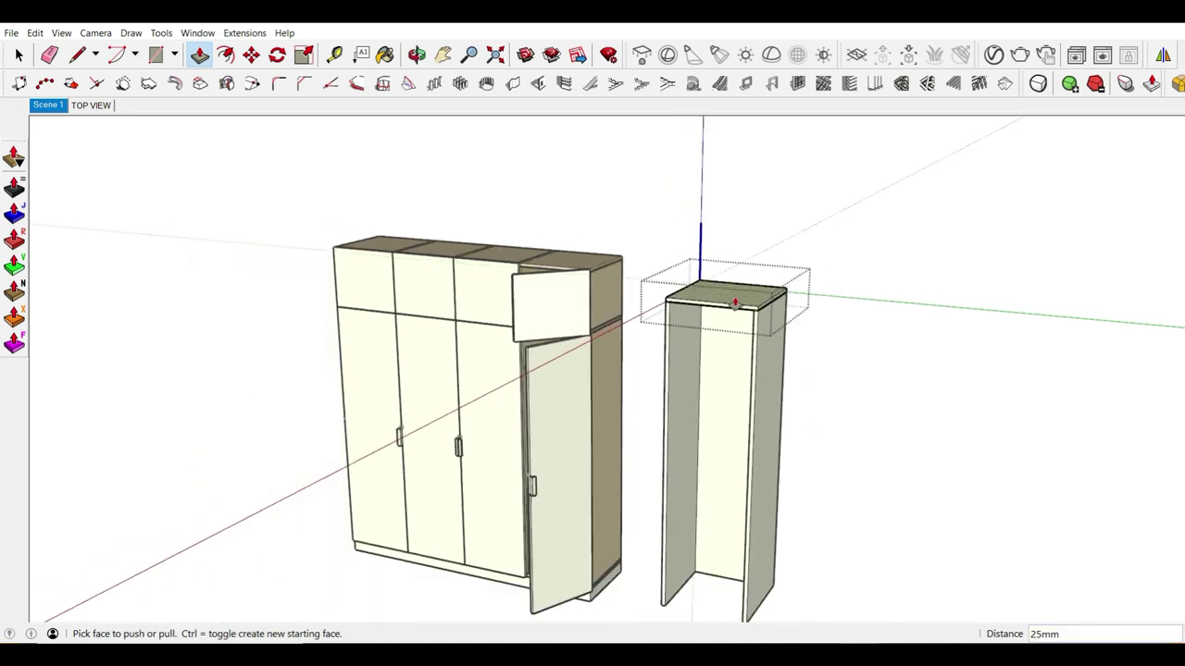
{"action": "key", "text": "space"}
{"action": "mouse_move", "coordinate": [886, 389]}
{"action": "middle_mouse_down"}
{"action": "mouse_move", "coordinate": [839, 320]}
{"action": "mouse_move", "coordinate": [703, 251]}
{"action": "middle_mouse_up"}
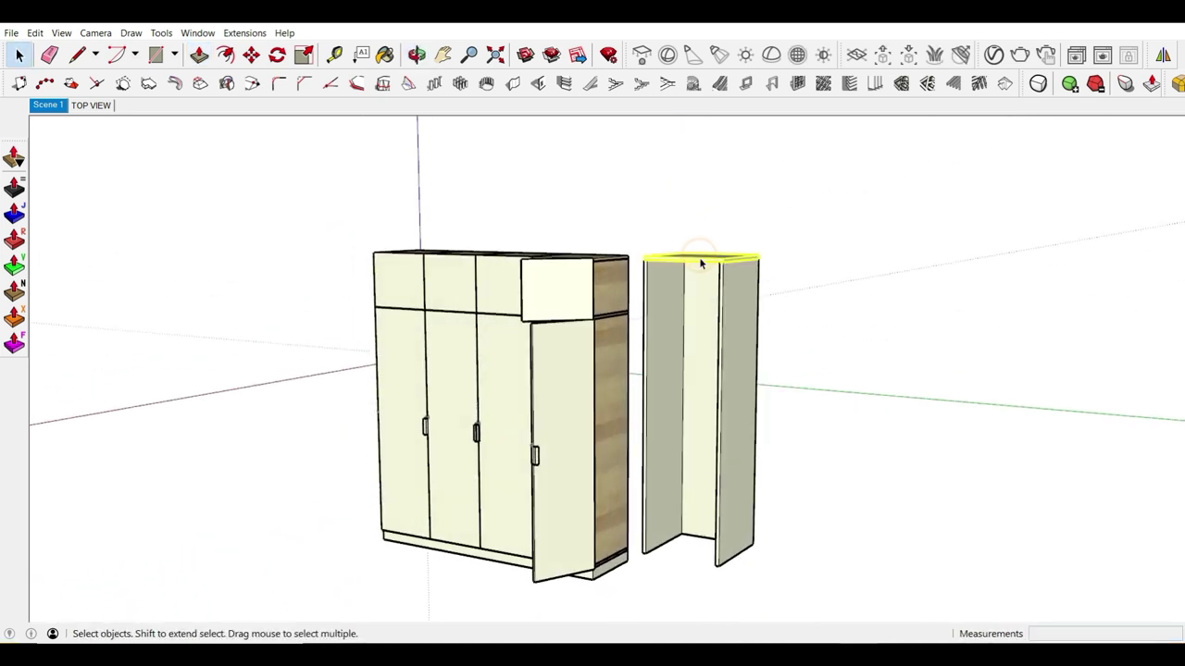
Step: Copy the top panel down to the carcass floor as its bottom panel
{"action": "key", "text": "m"}
{"action": "scroll", "coordinate": [702, 259], "scroll_direction": "up", "scroll_amount": 2}
{"action": "scroll", "coordinate": [708, 257], "scroll_direction": "up", "scroll_amount": 2}
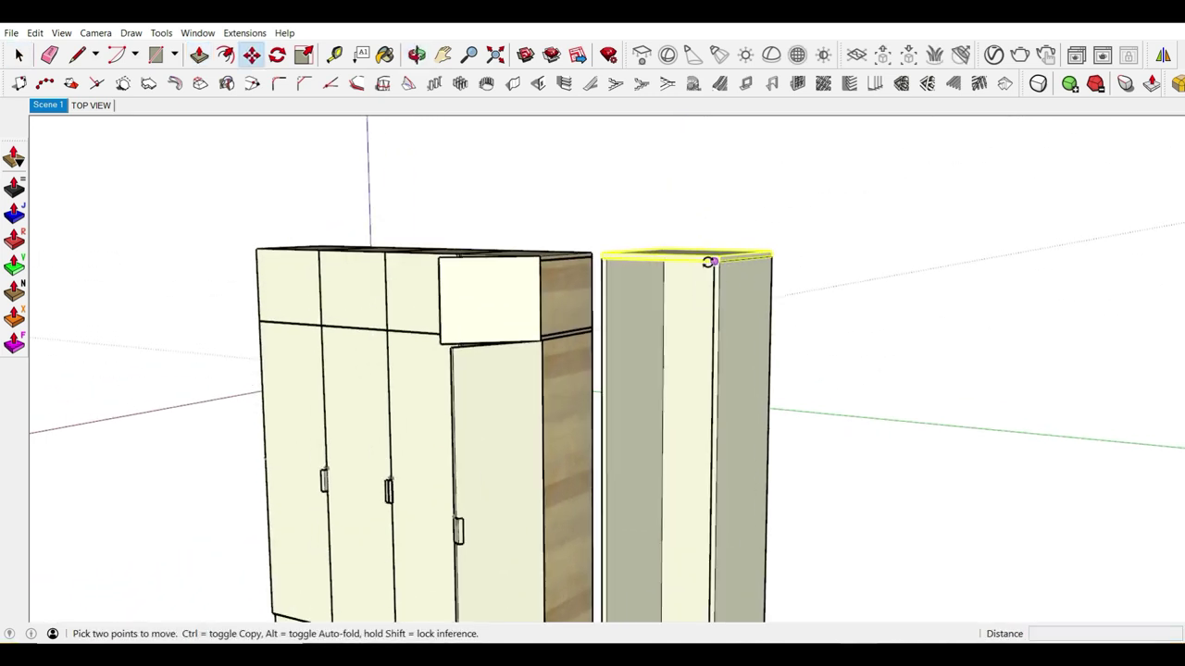
{"action": "key", "text": "q"}
{"action": "key", "text": "m"}
{"action": "scroll", "coordinate": [713, 264], "scroll_direction": "up", "scroll_amount": 2}
{"action": "scroll", "coordinate": [713, 259], "scroll_direction": "up", "scroll_amount": 1}
{"action": "key", "text": "ctrl"}
{"action": "left_click", "coordinate": [714, 256]}
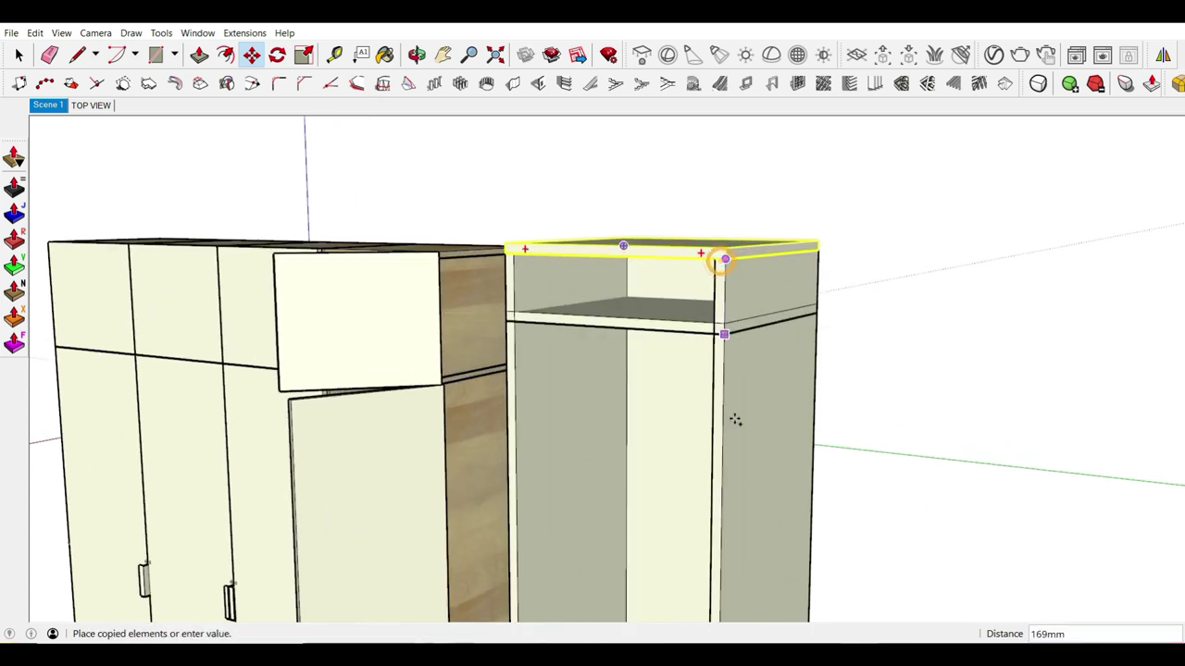
{"action": "scroll", "coordinate": [736, 417], "scroll_direction": "down", "scroll_amount": 3}
{"action": "scroll", "coordinate": [767, 444], "scroll_direction": "down", "scroll_amount": 2}
{"action": "mouse_move", "coordinate": [767, 444]}
{"action": "middle_mouse_down"}
{"action": "mouse_move", "coordinate": [746, 323]}
{"action": "mouse_move", "coordinate": [717, 433]}
{"action": "middle_mouse_up"}
{"action": "scroll", "coordinate": [746, 323], "scroll_direction": "up", "scroll_amount": 2}
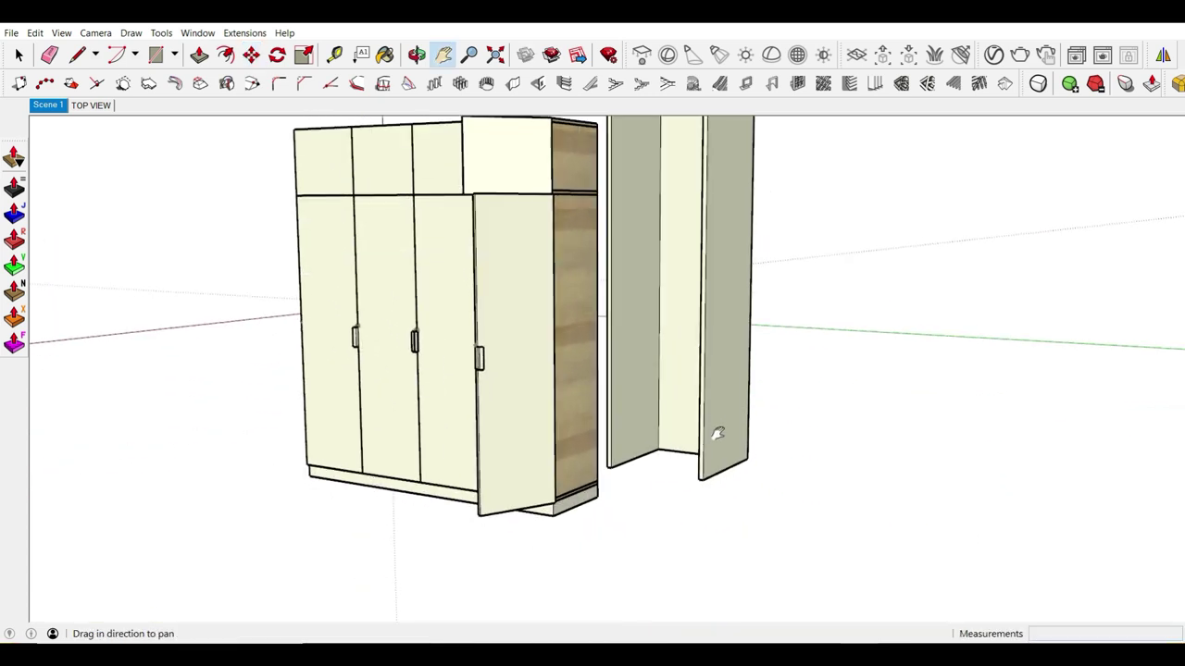
{"action": "scroll", "coordinate": [708, 477], "scroll_direction": "up", "scroll_amount": 1}
{"action": "scroll", "coordinate": [710, 474], "scroll_direction": "up", "scroll_amount": 2}
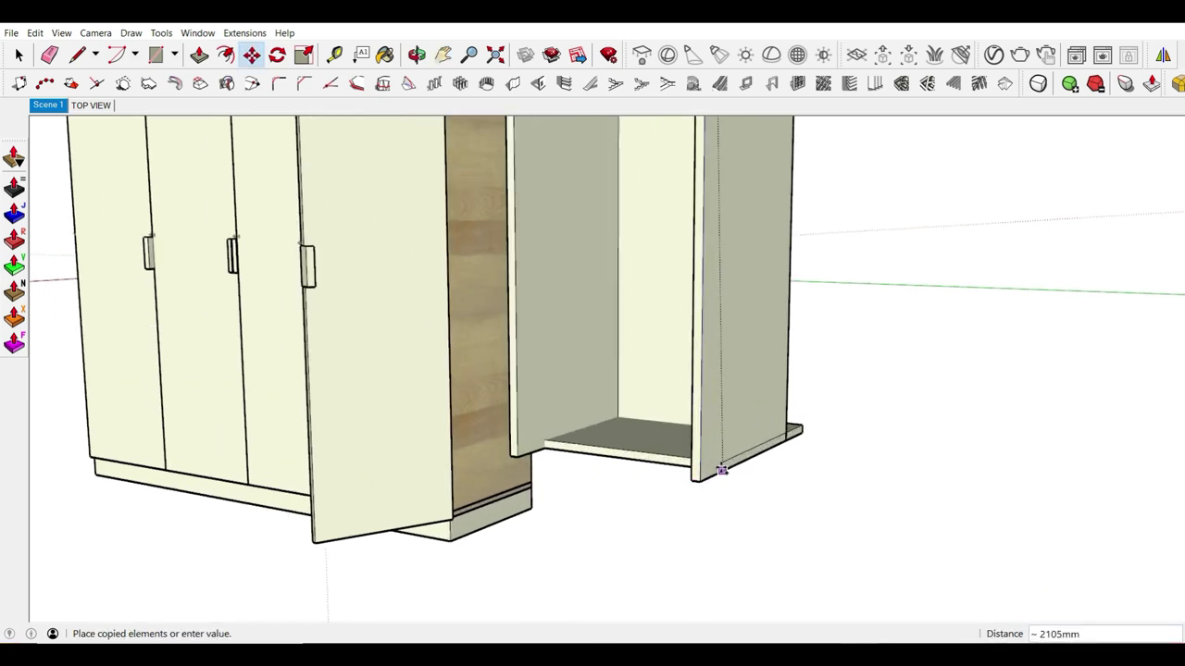
{"action": "left_click", "coordinate": [709, 478]}
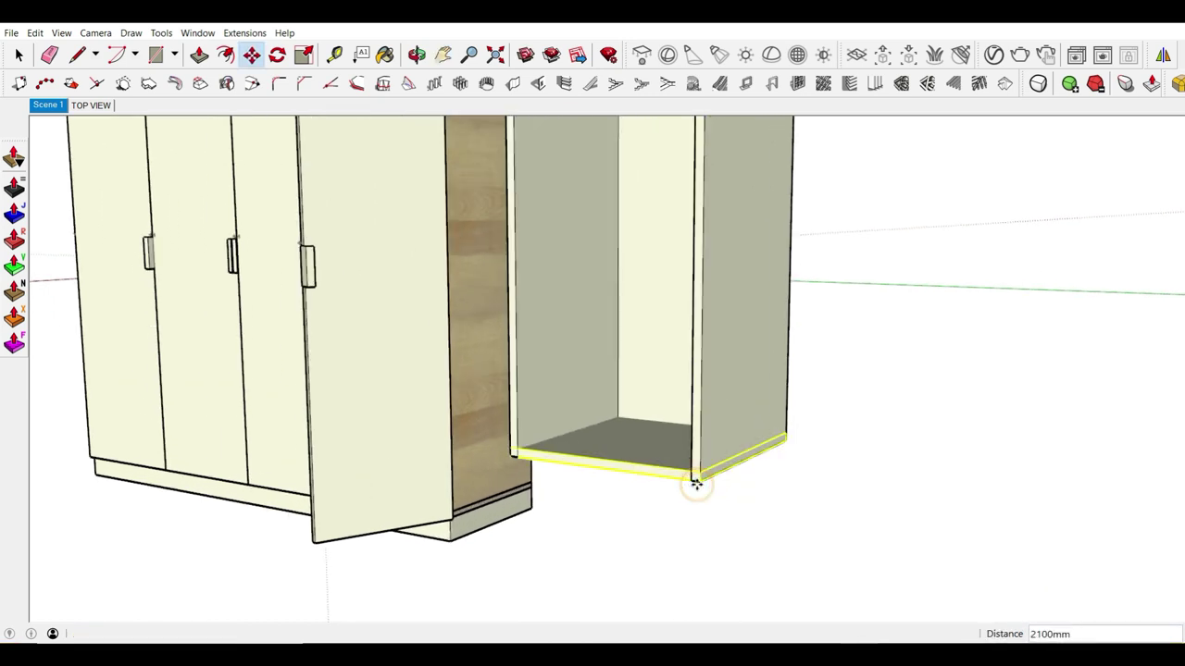
{"action": "scroll", "coordinate": [700, 481], "scroll_direction": "down", "scroll_amount": 3}
{"action": "scroll", "coordinate": [694, 351], "scroll_direction": "down", "scroll_amount": 1}
{"action": "key", "text": "space"}
Step: Copy the top panel 350 mm lower to form a shelf
{"action": "scroll", "coordinate": [690, 240], "scroll_direction": "up", "scroll_amount": 1}
{"action": "left_click", "coordinate": [692, 251]}
{"action": "scroll", "coordinate": [691, 253], "scroll_direction": "up", "scroll_amount": 2}
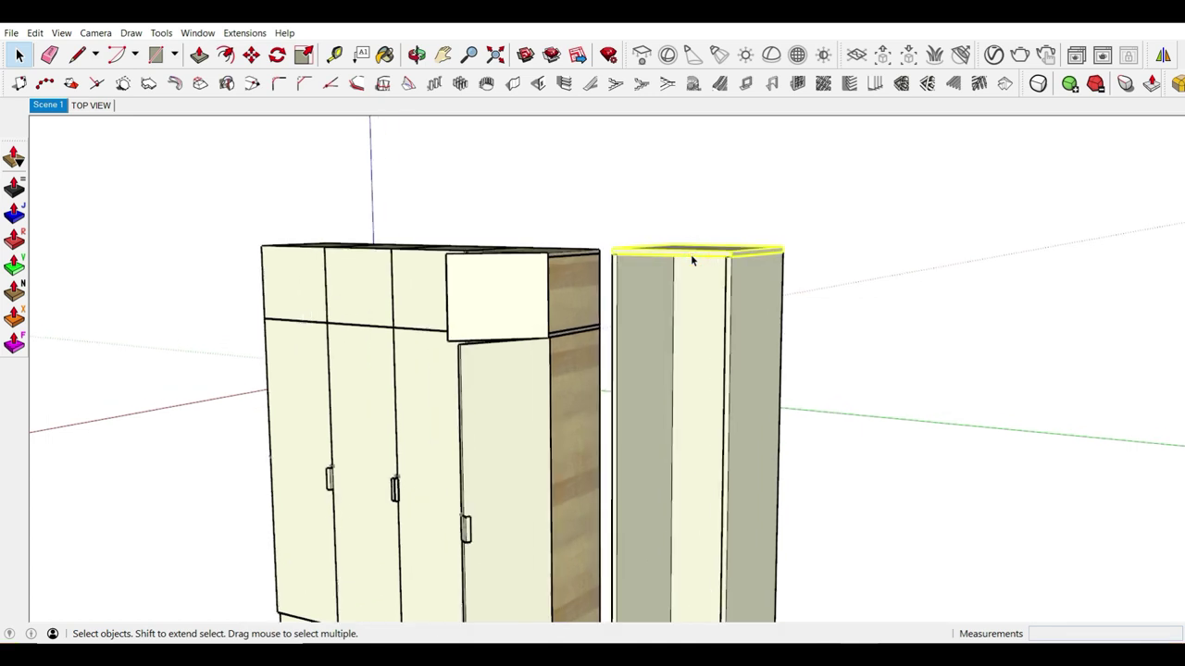
{"action": "key", "text": "m"}
{"action": "scroll", "coordinate": [699, 252], "scroll_direction": "up", "scroll_amount": 1}
{"action": "left_click", "coordinate": [744, 250]}
{"action": "key", "text": "ctrl"}
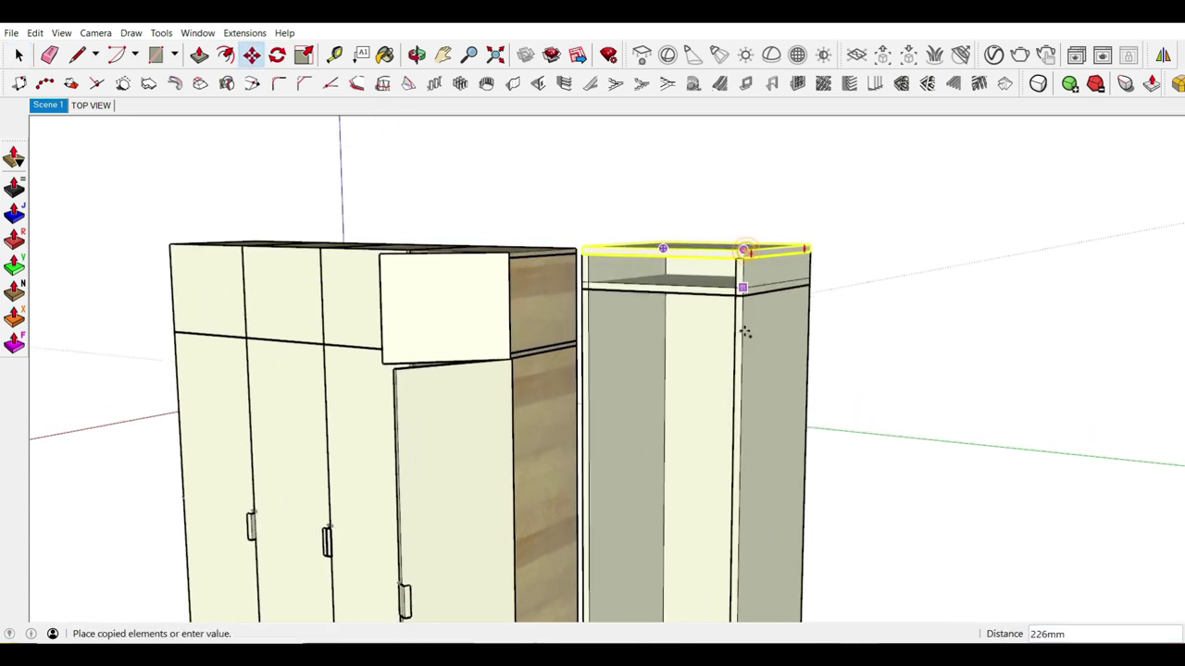
{"action": "type", "text": "350"}
{"action": "key", "text": "Return"}
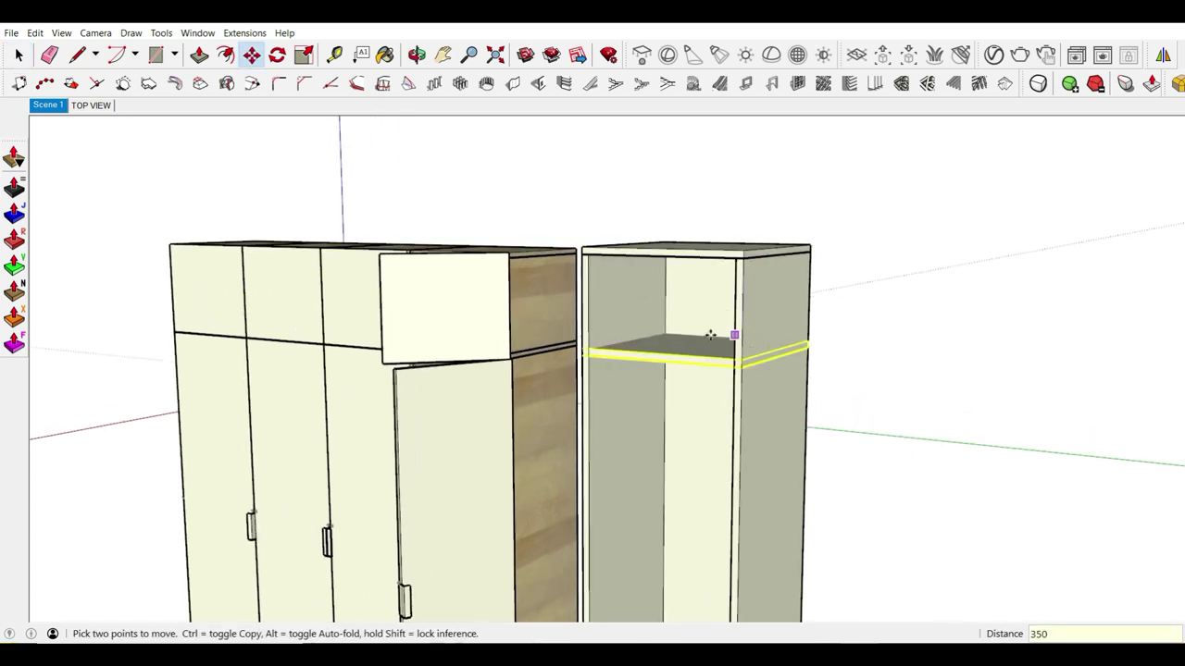
Step: Explode the copied shelf into loose geometry
{"action": "right_click", "coordinate": [686, 357]}
{"action": "left_click", "coordinate": [727, 386]}
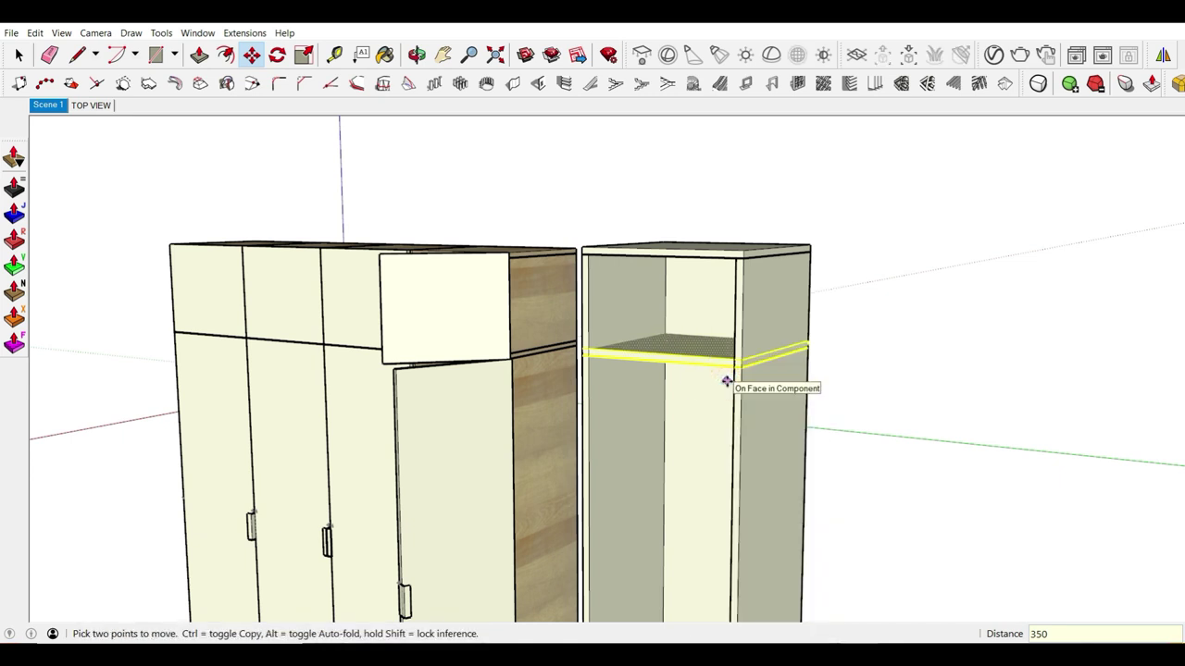
{"action": "right_click", "coordinate": [696, 362]}
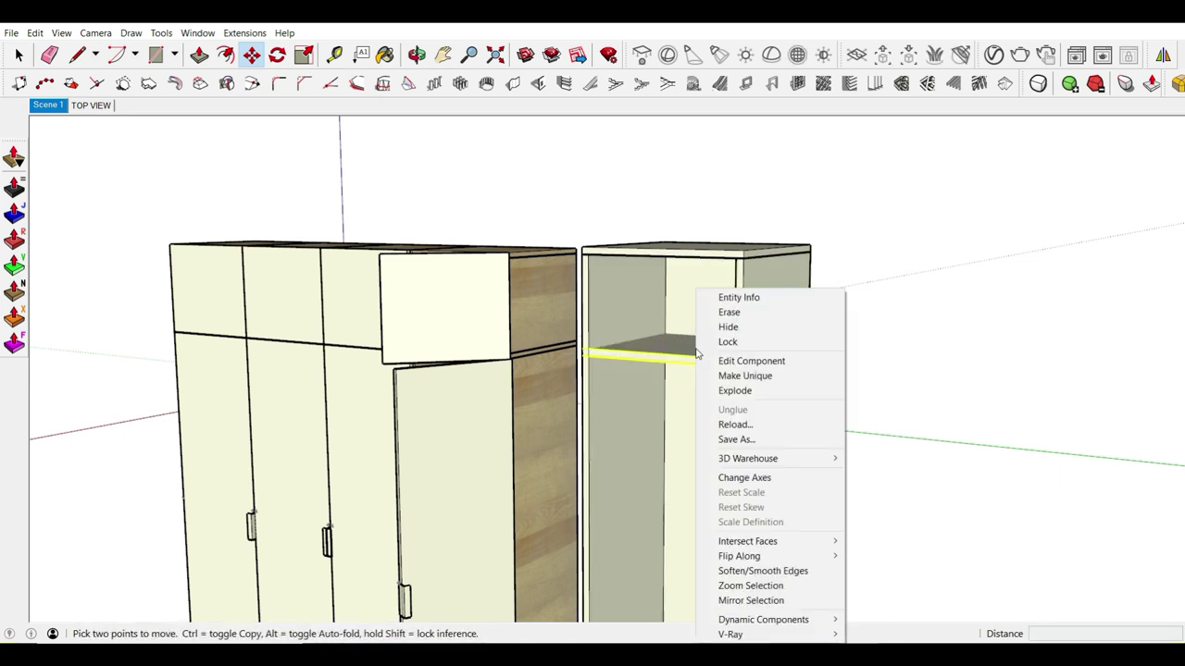
{"action": "left_click", "coordinate": [744, 376]}
{"action": "key", "text": "space"}
{"action": "scroll", "coordinate": [879, 362], "scroll_direction": "up", "scroll_amount": 2}
Step: Push the shelf's front face back 25 mm behind the unit's front edge
{"action": "left_click", "coordinate": [878, 362]}
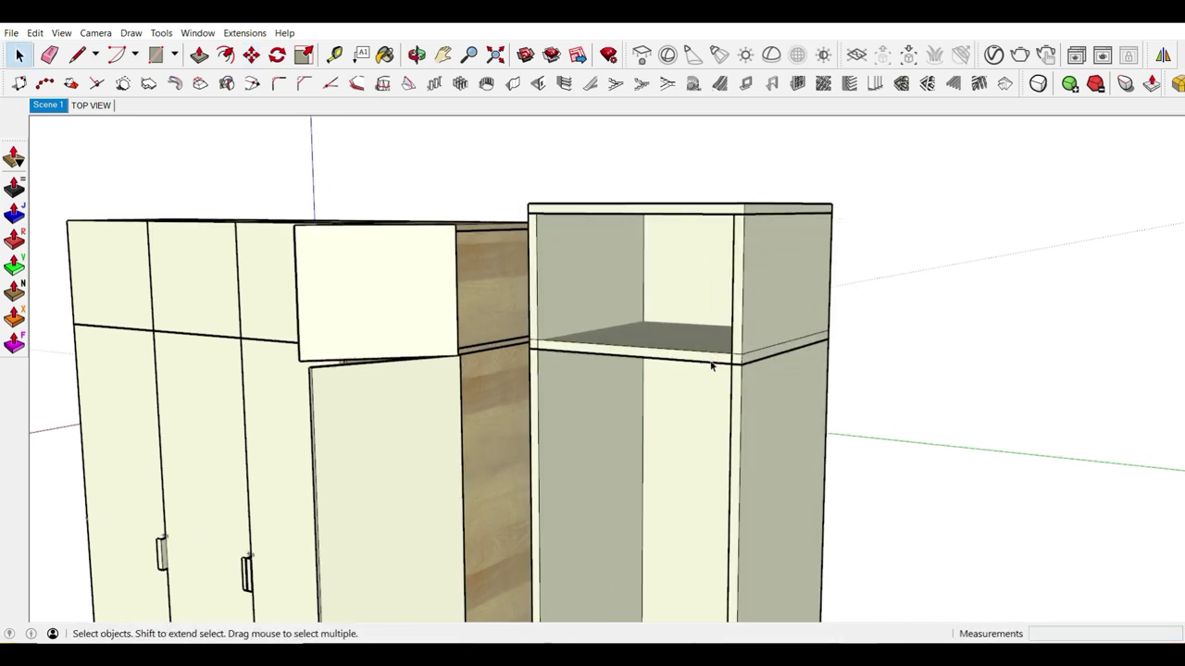
{"action": "left_click", "coordinate": [709, 354]}
{"action": "double_click", "coordinate": [709, 354]}
{"action": "scroll", "coordinate": [731, 351], "scroll_direction": "up", "scroll_amount": 2}
{"action": "key", "text": "p"}
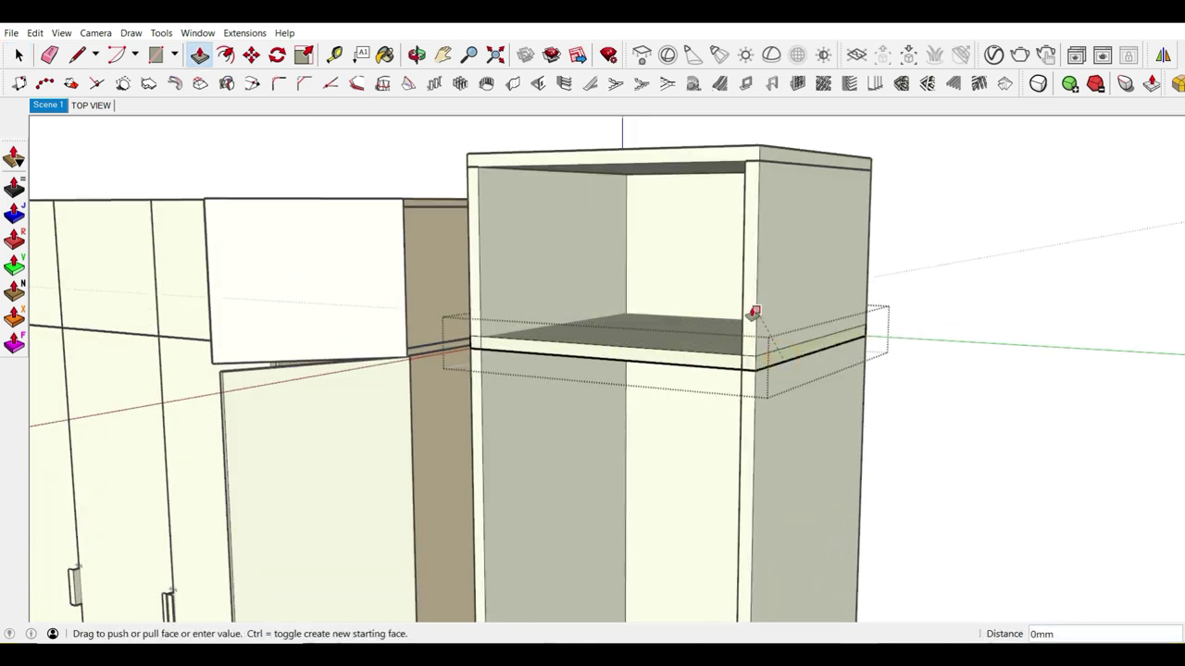
{"action": "mouse_move", "coordinate": [563, 364]}
{"action": "middle_mouse_down"}
{"action": "mouse_move", "coordinate": [1052, 317]}
{"action": "mouse_move", "coordinate": [1120, 354]}
{"action": "mouse_move", "coordinate": [883, 354]}
{"action": "middle_mouse_up"}
{"action": "scroll", "coordinate": [1021, 419], "scroll_direction": "down", "scroll_amount": 1}
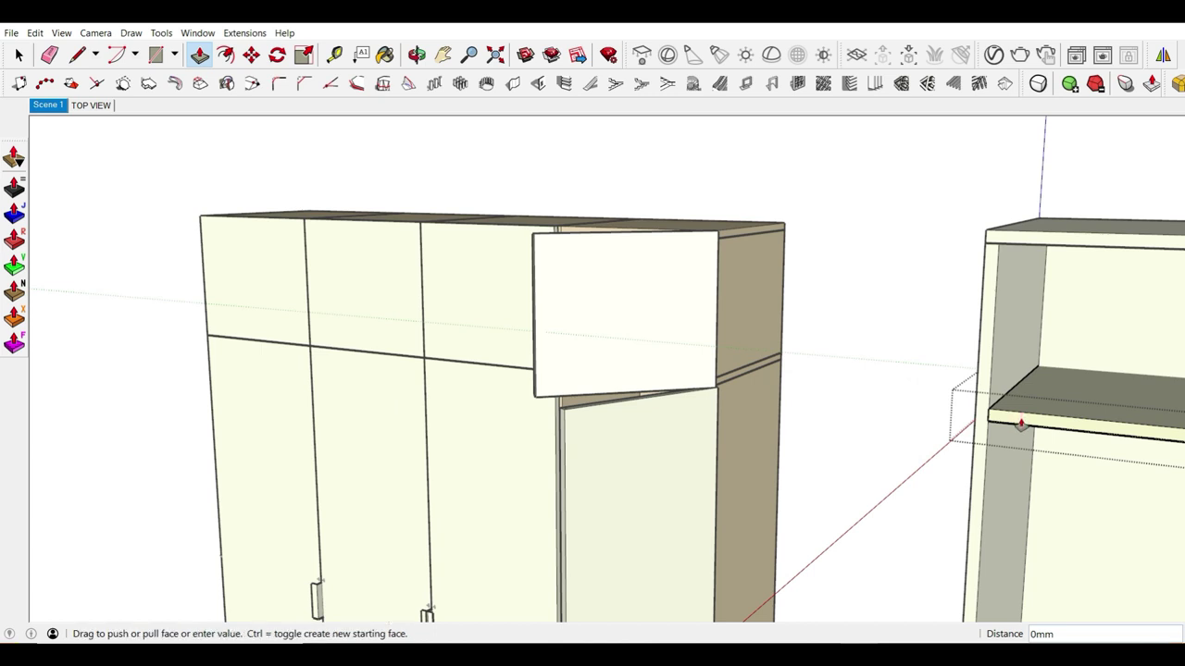
{"action": "left_click", "coordinate": [1021, 423]}
{"action": "scroll", "coordinate": [933, 420], "scroll_direction": "down", "scroll_amount": 1}
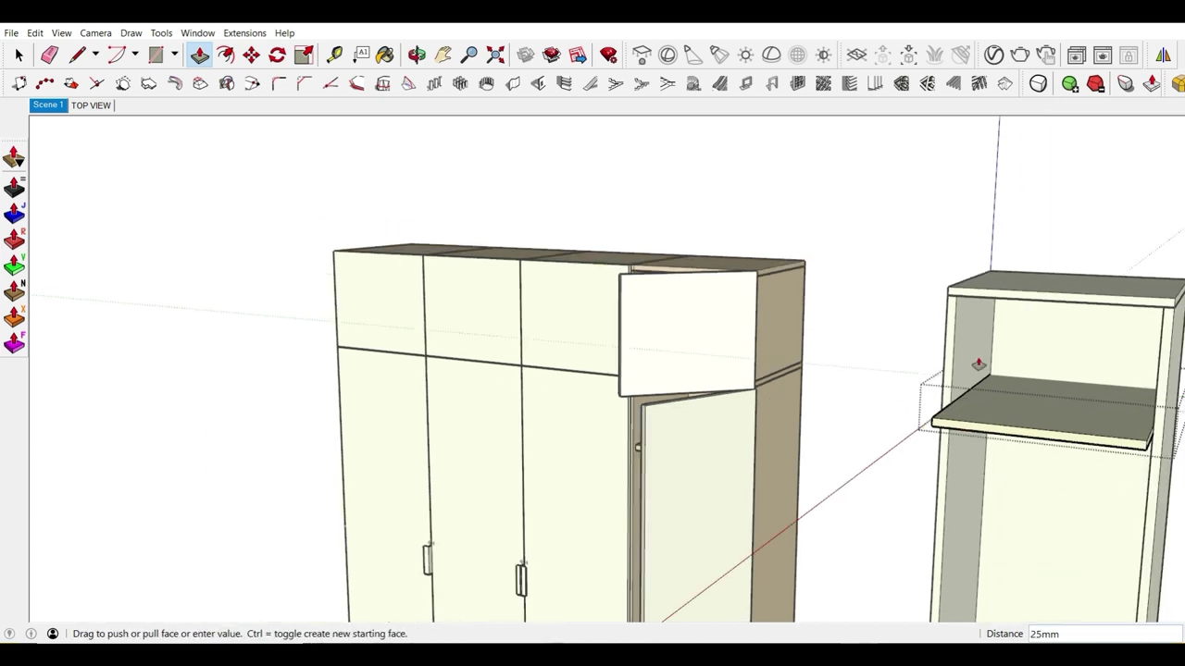
{"action": "left_click", "coordinate": [959, 319]}
{"action": "scroll", "coordinate": [990, 454], "scroll_direction": "up", "scroll_amount": 1}
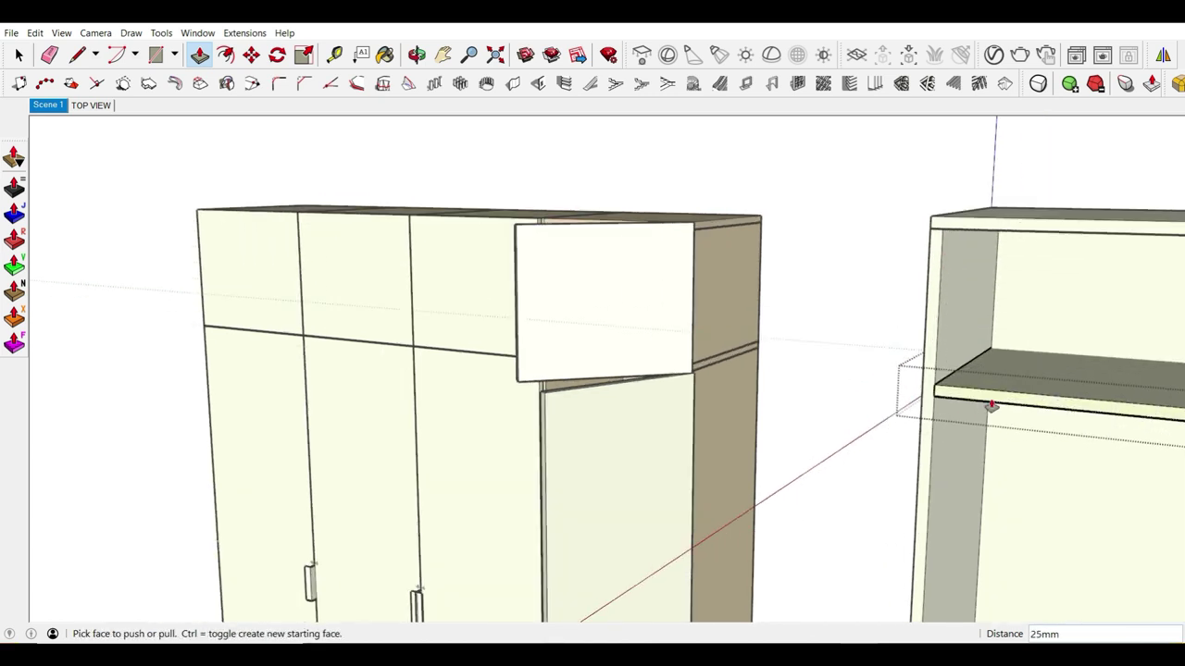
{"action": "left_click", "coordinate": [995, 400]}
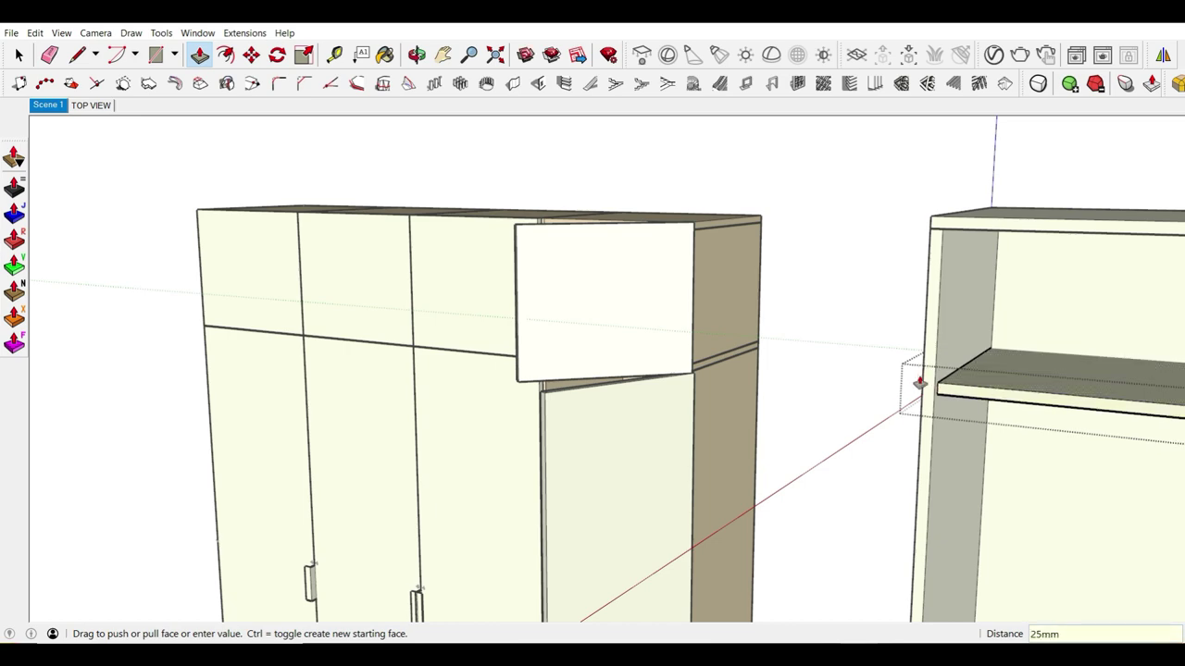
{"action": "scroll", "coordinate": [912, 389], "scroll_direction": "down", "scroll_amount": 3}
{"action": "mouse_move", "coordinate": [910, 392]}
{"action": "middle_mouse_down", "text": "shift"}
{"action": "mouse_move", "coordinate": [931, 336]}
{"action": "mouse_move", "coordinate": [926, 371]}
{"action": "mouse_move", "coordinate": [880, 336]}
{"action": "middle_mouse_up", "text": "shift"}
{"action": "scroll", "coordinate": [932, 336], "scroll_direction": "up", "scroll_amount": 1}
{"action": "scroll", "coordinate": [880, 335], "scroll_direction": "up", "scroll_amount": 2}
{"action": "key", "text": "space"}
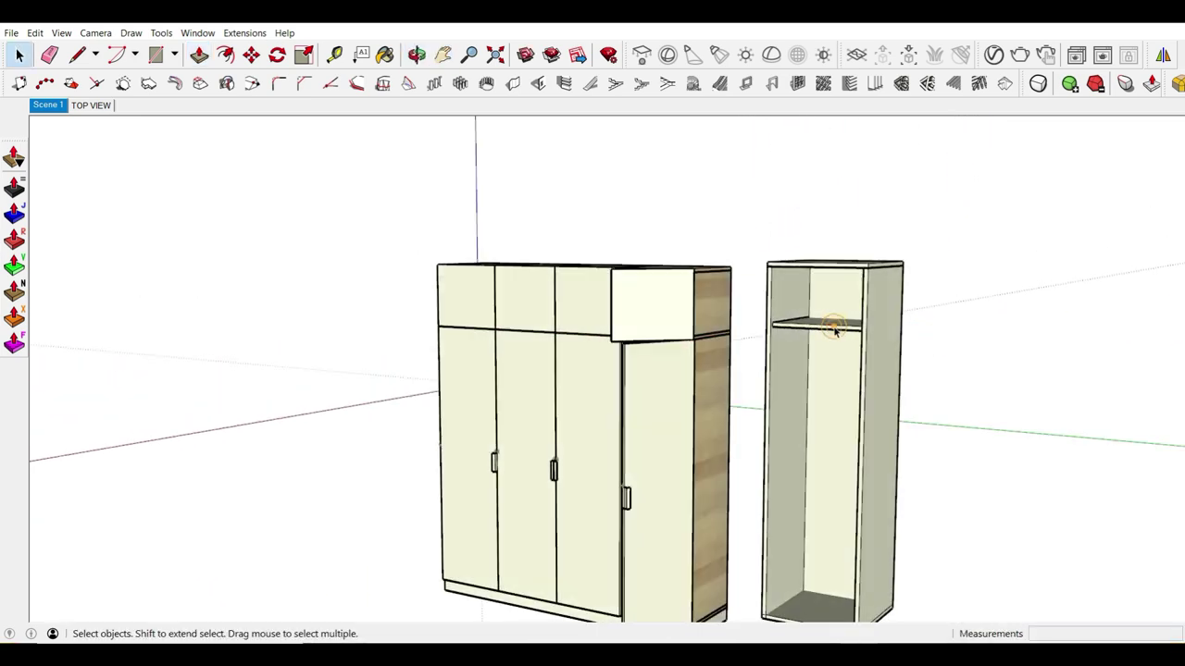
Step: Copy the shelf 1025 mm lower in the narrow cabinet
{"action": "left_click", "coordinate": [833, 328]}
{"action": "scroll", "coordinate": [830, 341], "scroll_direction": "down", "scroll_amount": 1}
{"action": "key", "text": "m"}
{"action": "scroll", "coordinate": [842, 335], "scroll_direction": "up", "scroll_amount": 1}
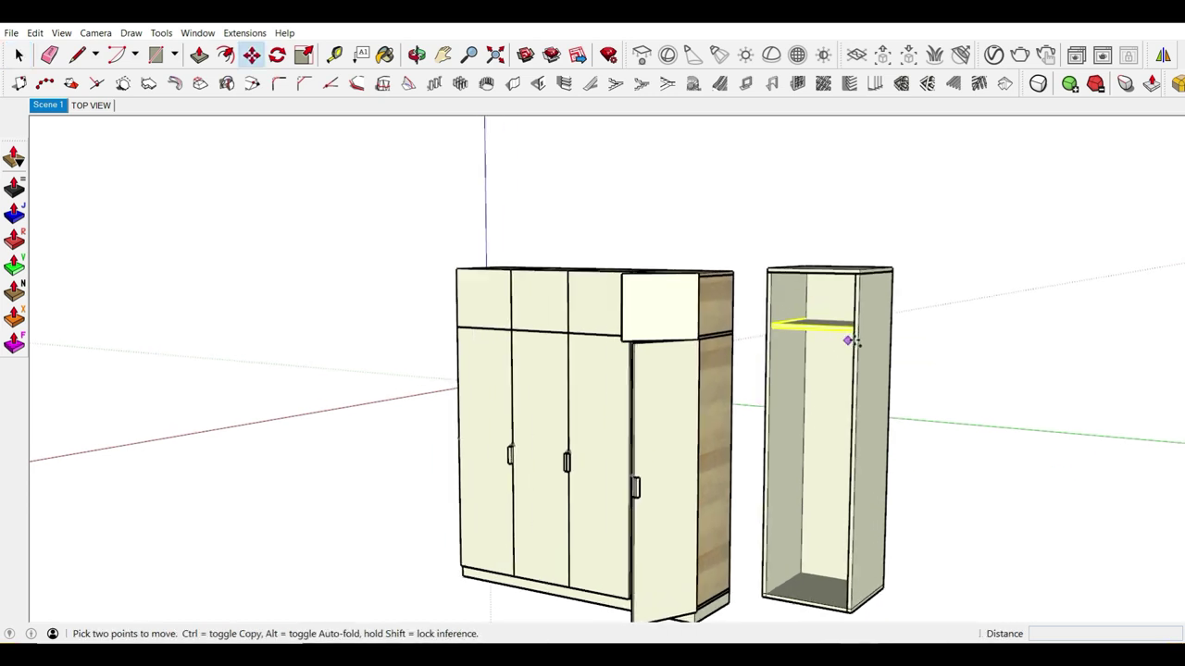
{"action": "left_click", "coordinate": [838, 330]}
{"action": "key", "text": "ctrl"}
{"action": "type", "text": "1025"}
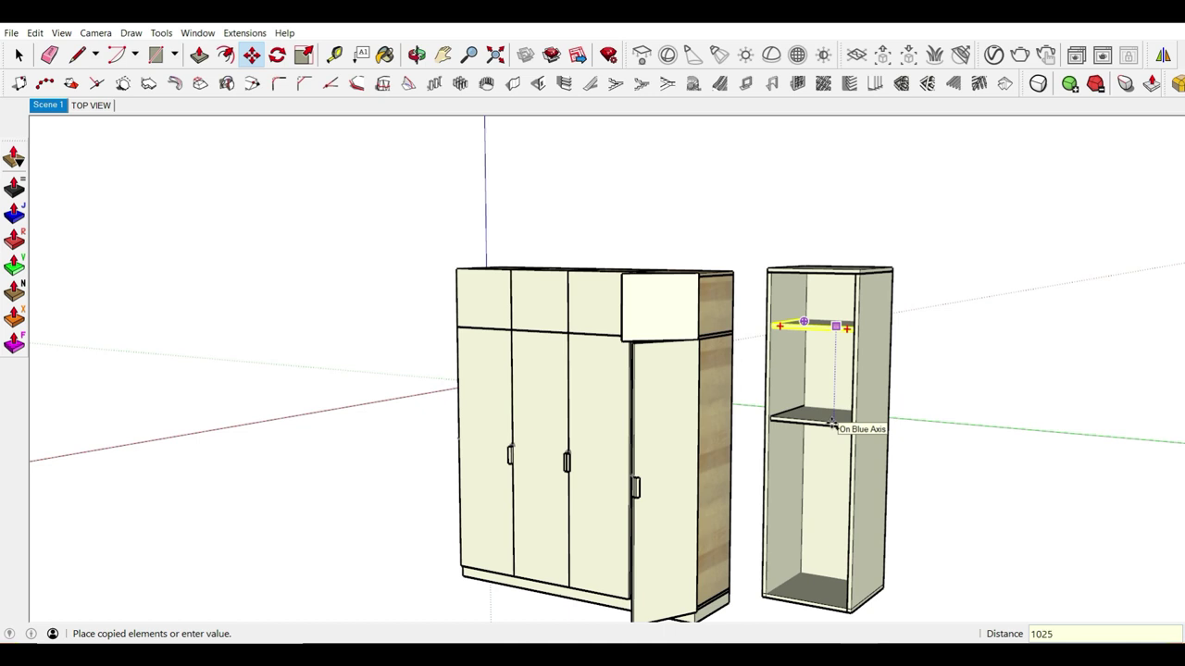
{"action": "key", "text": "Return"}
{"action": "scroll", "coordinate": [840, 417], "scroll_direction": "down", "scroll_amount": 1}
{"action": "scroll", "coordinate": [850, 477], "scroll_direction": "up", "scroll_amount": 1}
{"action": "scroll", "coordinate": [838, 472], "scroll_direction": "up", "scroll_amount": 1}
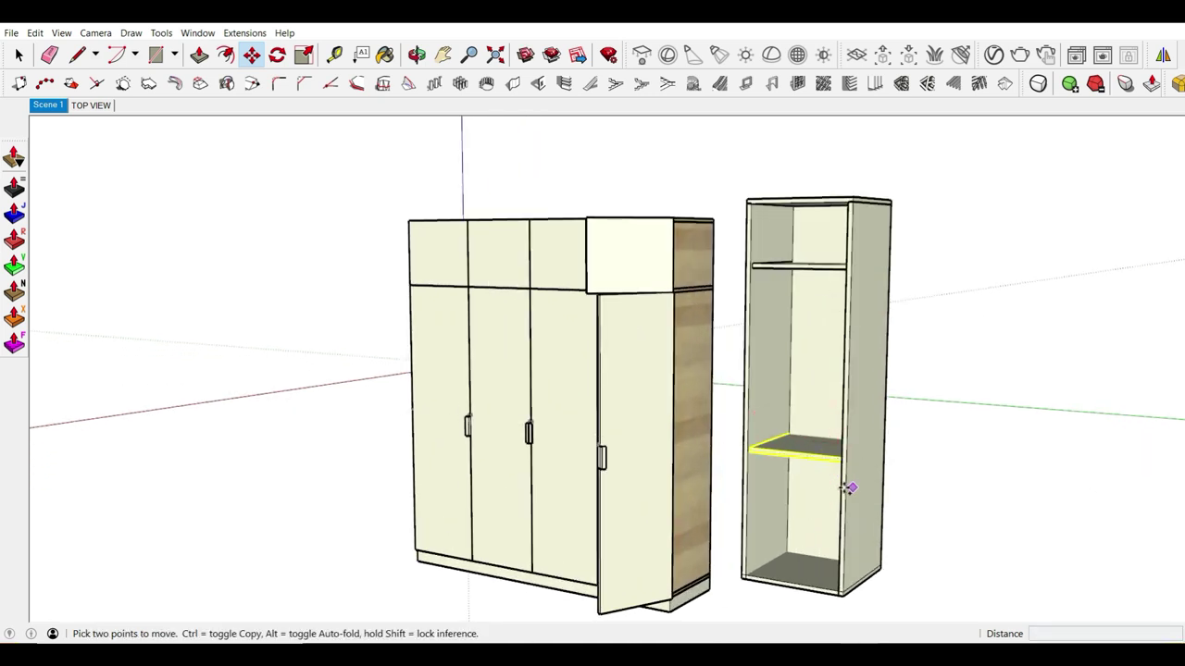
{"action": "scroll", "coordinate": [846, 487], "scroll_direction": "up", "scroll_amount": 1}
Step: Copy the lower shelf to the cabinet bottom with a /3 array for evenly spaced shelves
{"action": "left_click", "coordinate": [821, 489]}
{"action": "key", "text": "ctrl"}
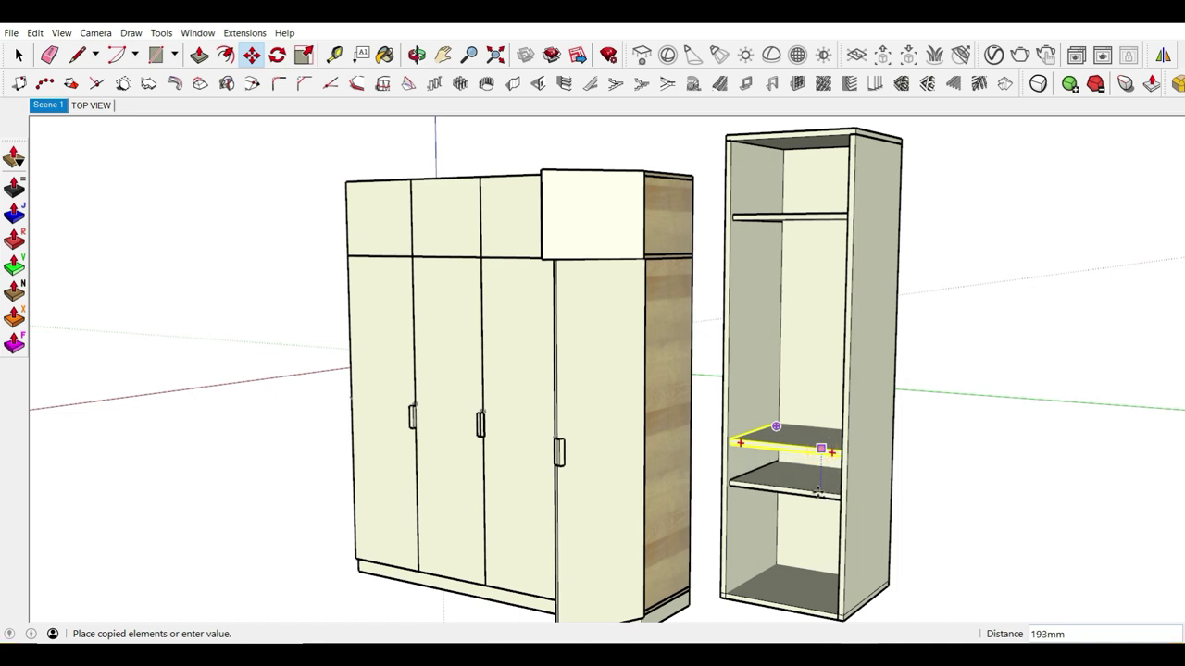
{"action": "left_click", "coordinate": [817, 608]}
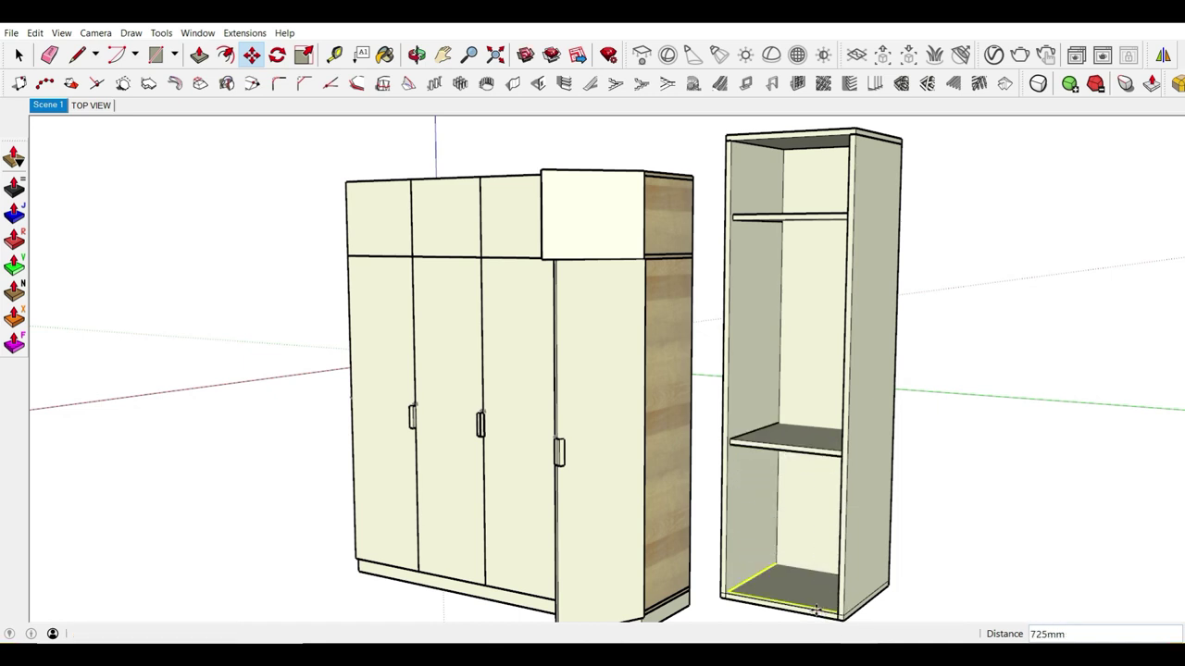
{"action": "type", "text": "/3"}
{"action": "key", "text": "Return"}
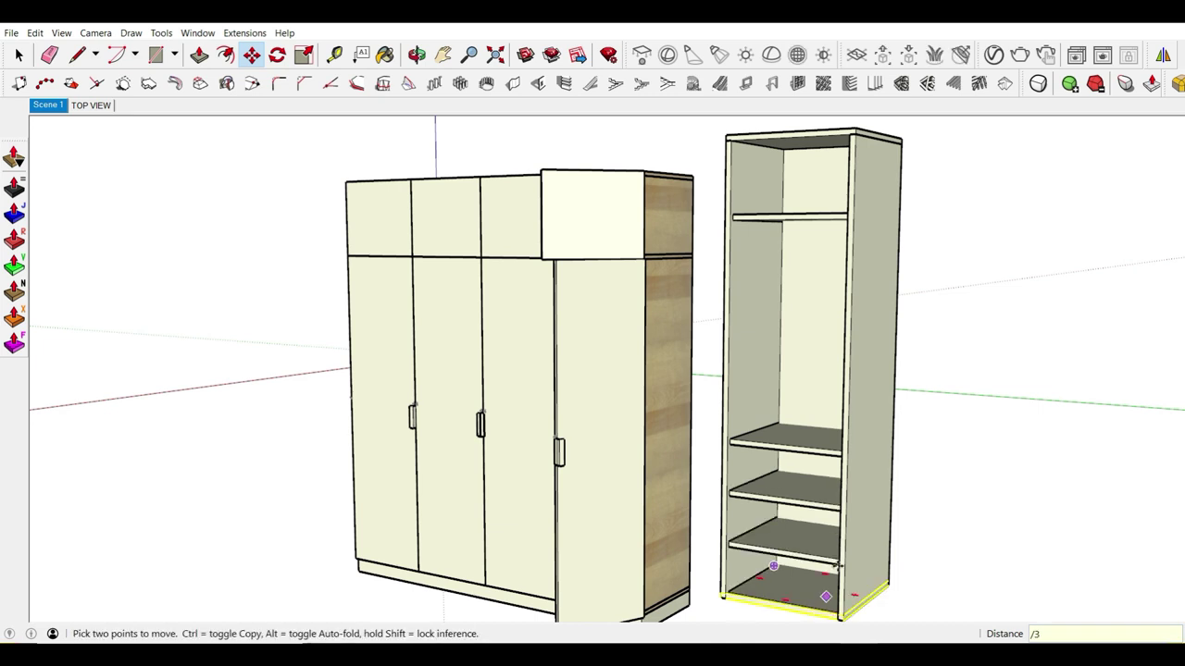
{"action": "mouse_move", "coordinate": [846, 510]}
{"action": "middle_mouse_down"}
{"action": "mouse_move", "coordinate": [859, 389]}
{"action": "mouse_move", "coordinate": [709, 343]}
{"action": "middle_mouse_up"}
{"action": "scroll", "coordinate": [855, 391], "scroll_direction": "up", "scroll_amount": 2}
{"action": "scroll", "coordinate": [938, 317], "scroll_direction": "down", "scroll_amount": 3}
{"action": "key", "text": "space"}
{"action": "mouse_move", "coordinate": [938, 317]}
{"action": "middle_mouse_down"}
{"action": "mouse_move", "coordinate": [820, 477]}
{"action": "mouse_move", "coordinate": [949, 463]}
{"action": "mouse_move", "coordinate": [950, 494]}
{"action": "mouse_move", "coordinate": [957, 459]}
{"action": "middle_mouse_up"}
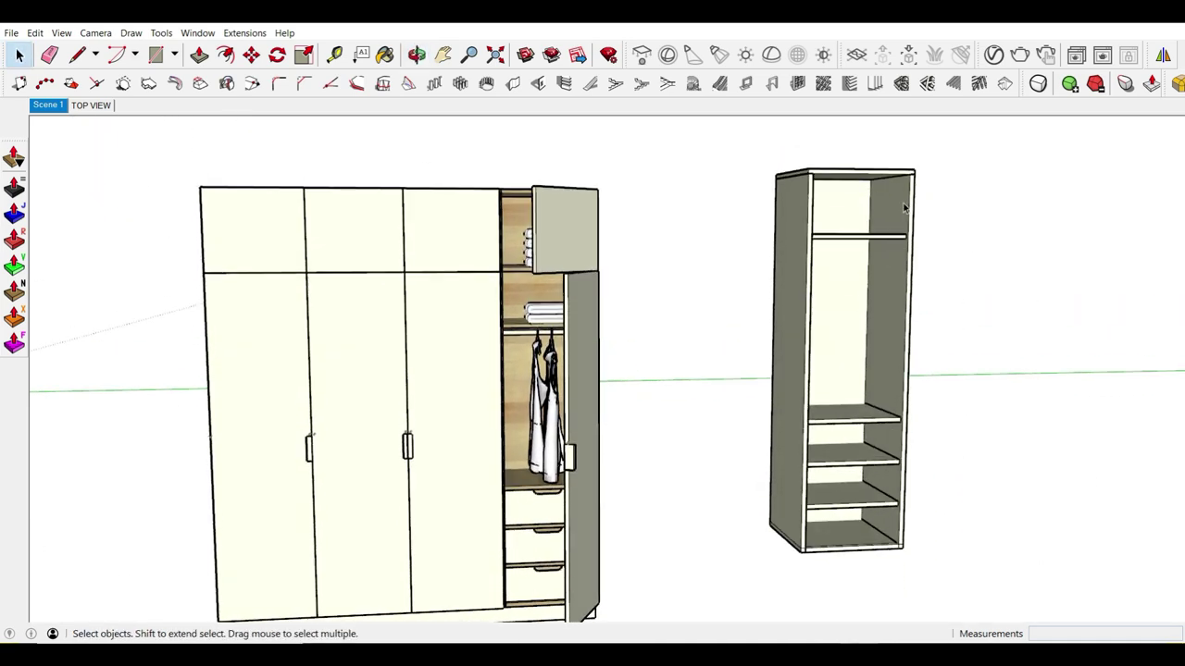
{"action": "mouse_move", "coordinate": [935, 427]}
{"action": "middle_mouse_down"}
{"action": "mouse_move", "coordinate": [931, 471]}
{"action": "mouse_move", "coordinate": [820, 475]}
{"action": "mouse_move", "coordinate": [826, 500]}
{"action": "middle_mouse_up"}
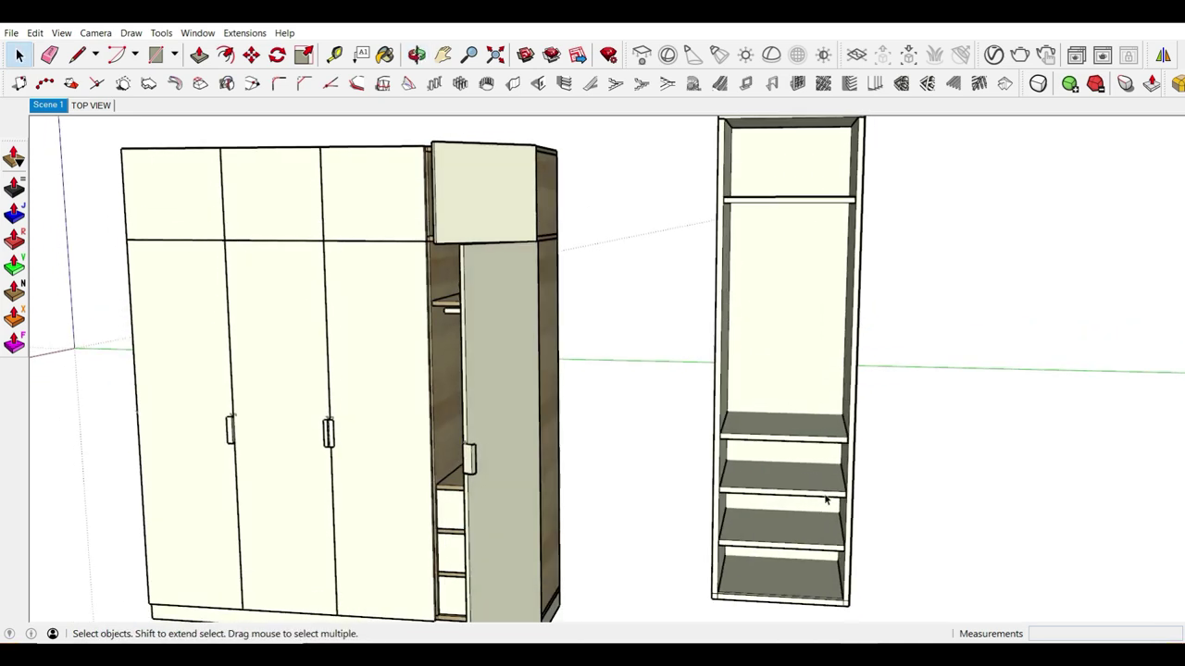
{"action": "scroll", "coordinate": [826, 500], "scroll_direction": "up", "scroll_amount": 1}
{"action": "scroll", "coordinate": [826, 500], "scroll_direction": "up", "scroll_amount": 2}
Step: Draw a roughly 217 by 550 mm drawer-front rectangle between the top two lower shelves
{"action": "scroll", "coordinate": [804, 471], "scroll_direction": "up", "scroll_amount": 1}
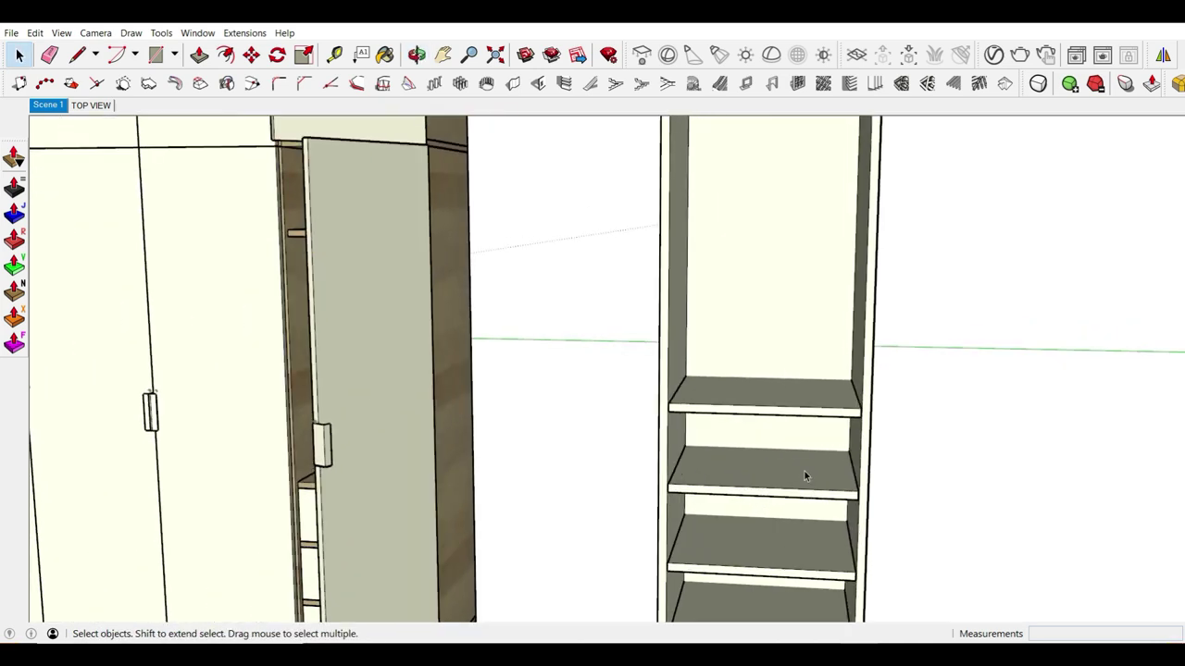
{"action": "scroll", "coordinate": [789, 460], "scroll_direction": "up", "scroll_amount": 1}
{"action": "middle_click_drag", "start_coordinate": [790, 460], "coordinate": [603, 425]}
{"action": "scroll", "coordinate": [584, 422], "scroll_direction": "up", "scroll_amount": 1}
{"action": "scroll", "coordinate": [546, 420], "scroll_direction": "up", "scroll_amount": 1}
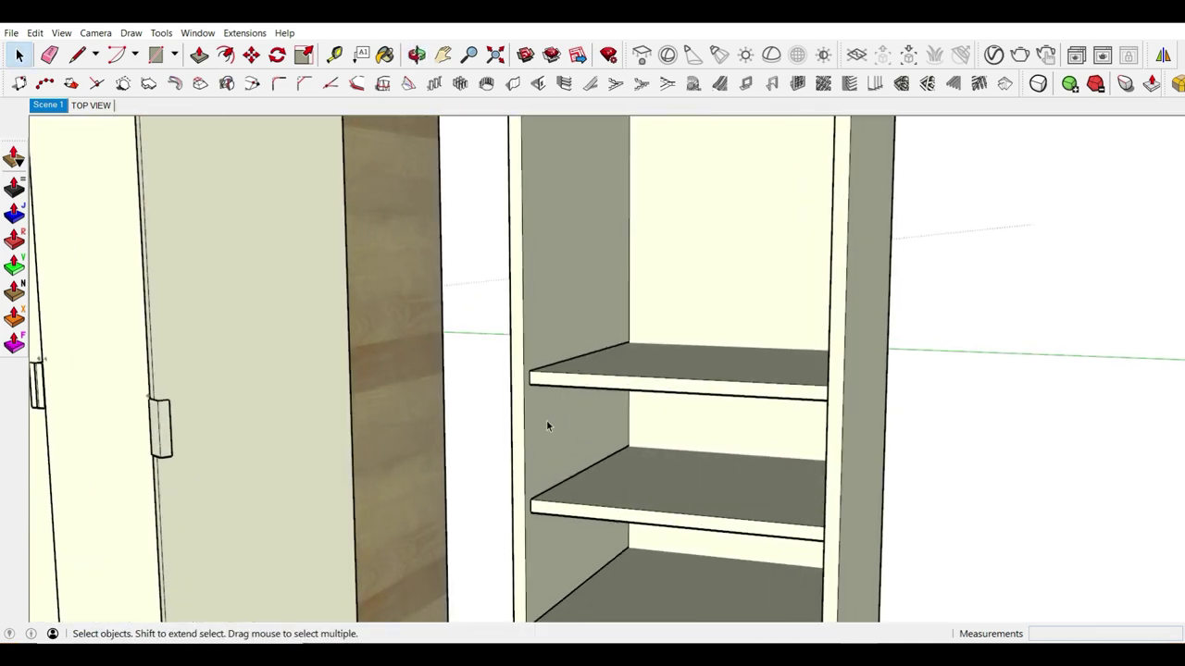
{"action": "scroll", "coordinate": [545, 420], "scroll_direction": "up", "scroll_amount": 1}
{"action": "key", "text": "r"}
{"action": "left_click", "coordinate": [525, 375]}
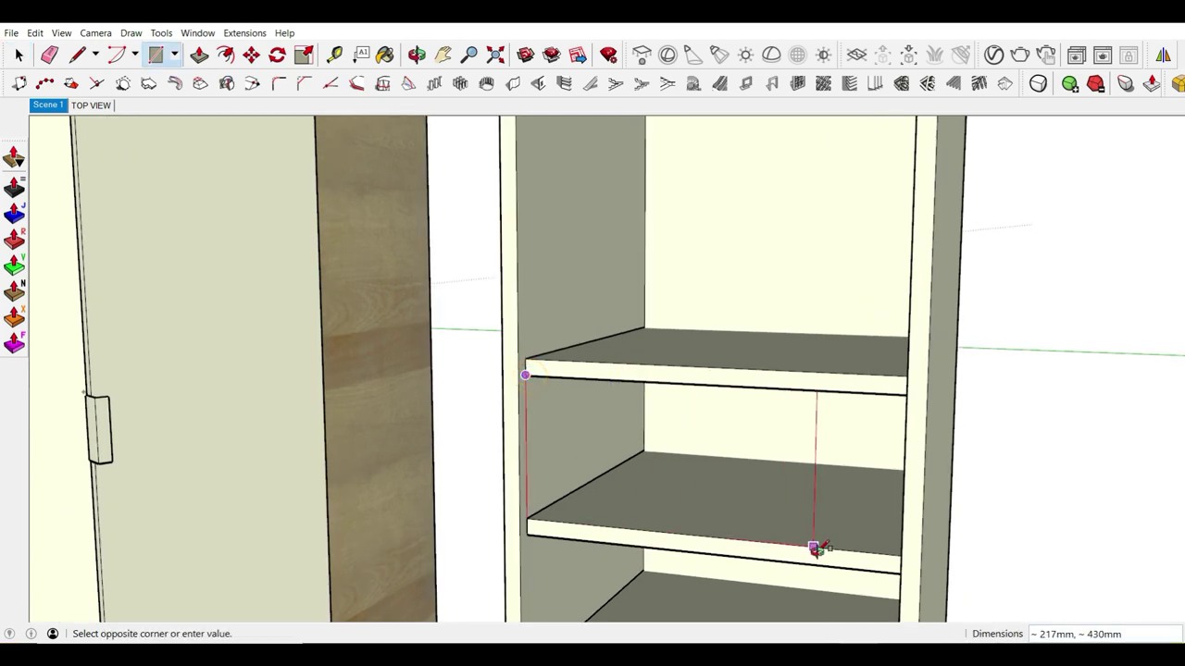
{"action": "middle_click_drag", "start_coordinate": [813, 548], "coordinate": [1021, 529], "text": "shift"}
{"action": "left_click", "coordinate": [1107, 488]}
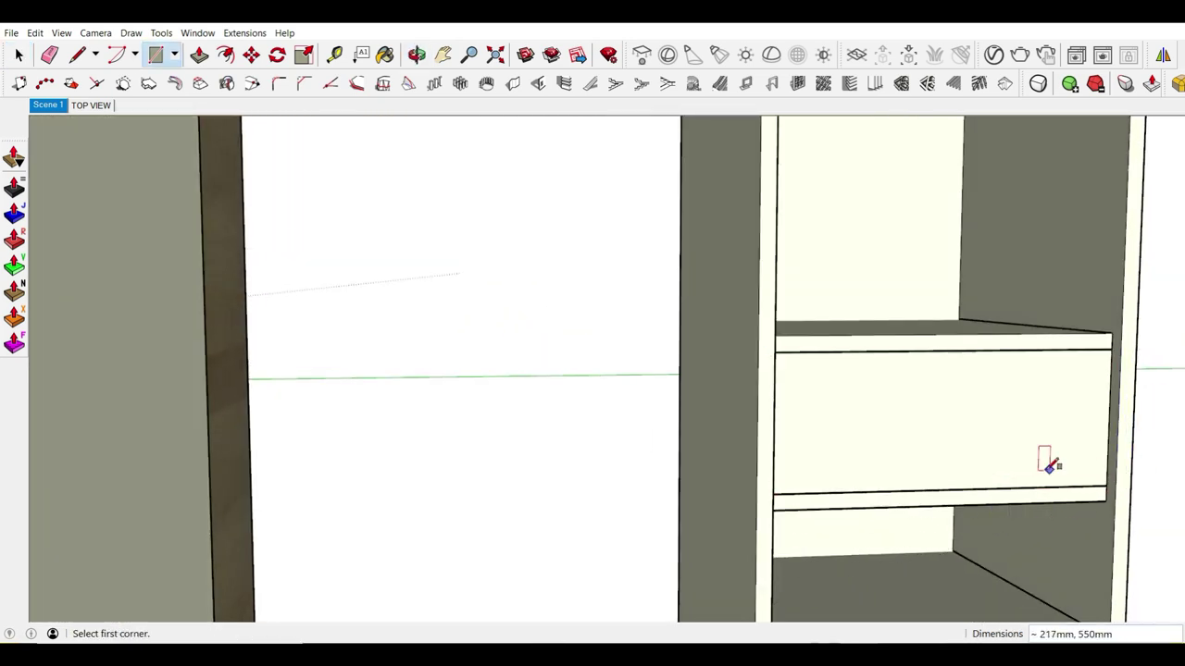
Step: Turn the new drawer-front face into a component
{"action": "scroll", "coordinate": [981, 459], "scroll_direction": "down", "scroll_amount": 2}
{"action": "scroll", "coordinate": [917, 450], "scroll_direction": "down", "scroll_amount": 1}
{"action": "key", "text": "space"}
{"action": "scroll", "coordinate": [880, 457], "scroll_direction": "down", "scroll_amount": 2}
{"action": "scroll", "coordinate": [874, 461], "scroll_direction": "down", "scroll_amount": 1}
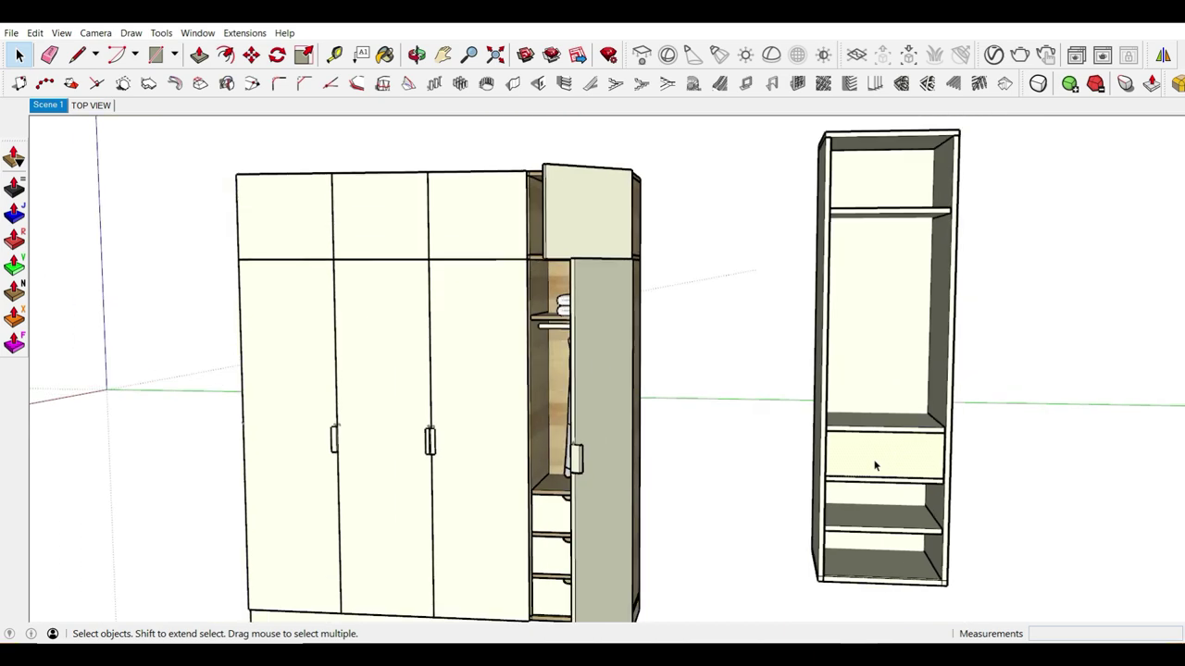
{"action": "left_click", "coordinate": [875, 466]}
{"action": "key", "text": "g"}
{"action": "key", "text": "Return"}
{"action": "scroll", "coordinate": [914, 454], "scroll_direction": "up", "scroll_amount": 2}
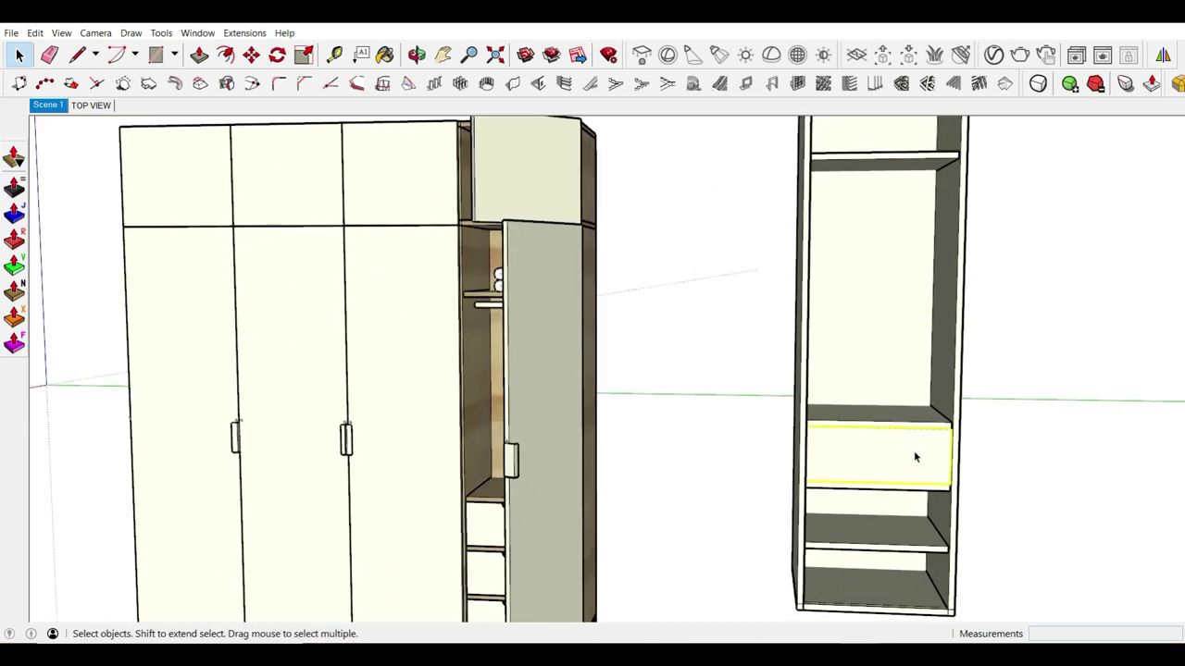
{"action": "scroll", "coordinate": [914, 454], "scroll_direction": "up", "scroll_amount": 1}
{"action": "scroll", "coordinate": [857, 446], "scroll_direction": "up", "scroll_amount": 1}
Step: Select the drawer front and start marking its centre and notch on the top edge
{"action": "left_click", "coordinate": [850, 447]}
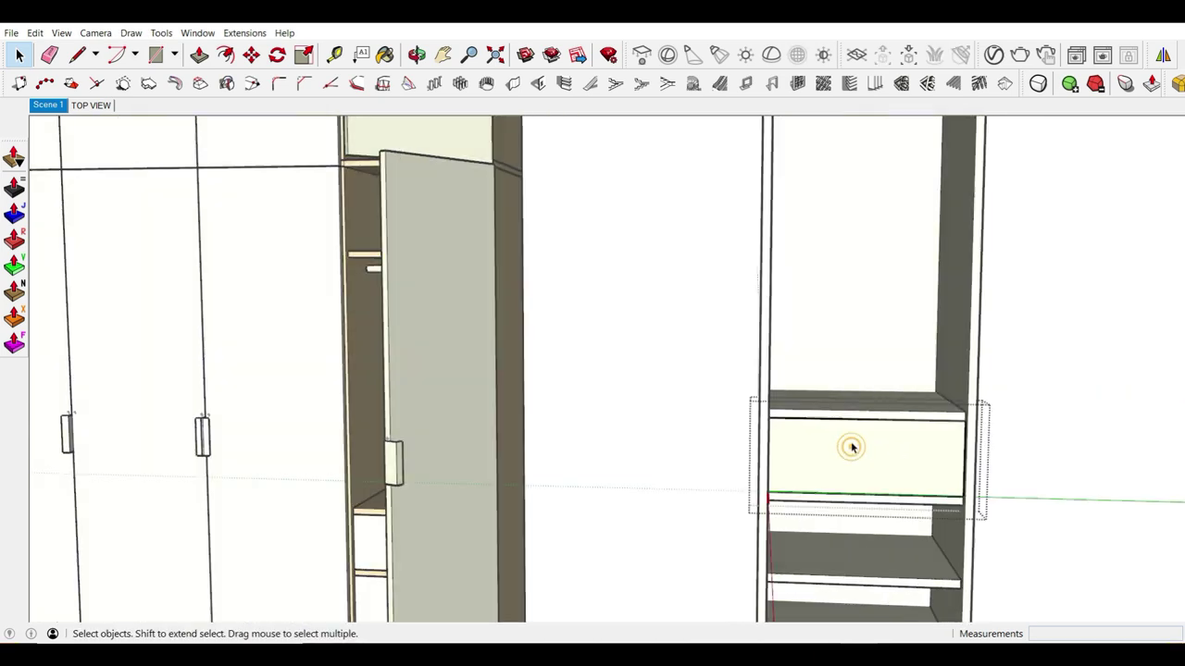
{"action": "scroll", "coordinate": [851, 447], "scroll_direction": "up", "scroll_amount": 1}
{"action": "scroll", "coordinate": [869, 424], "scroll_direction": "up", "scroll_amount": 1}
{"action": "key", "text": "l"}
{"action": "left_click", "coordinate": [871, 408]}
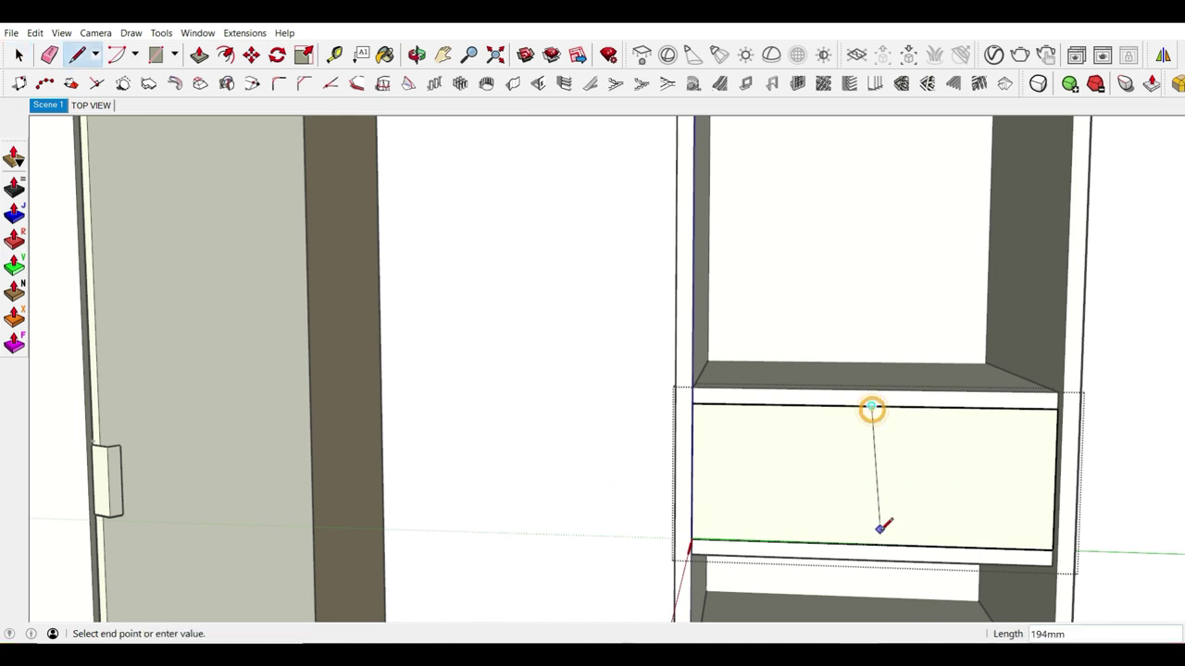
{"action": "scroll", "coordinate": [866, 420], "scroll_direction": "up", "scroll_amount": 1}
{"action": "key", "text": "r"}
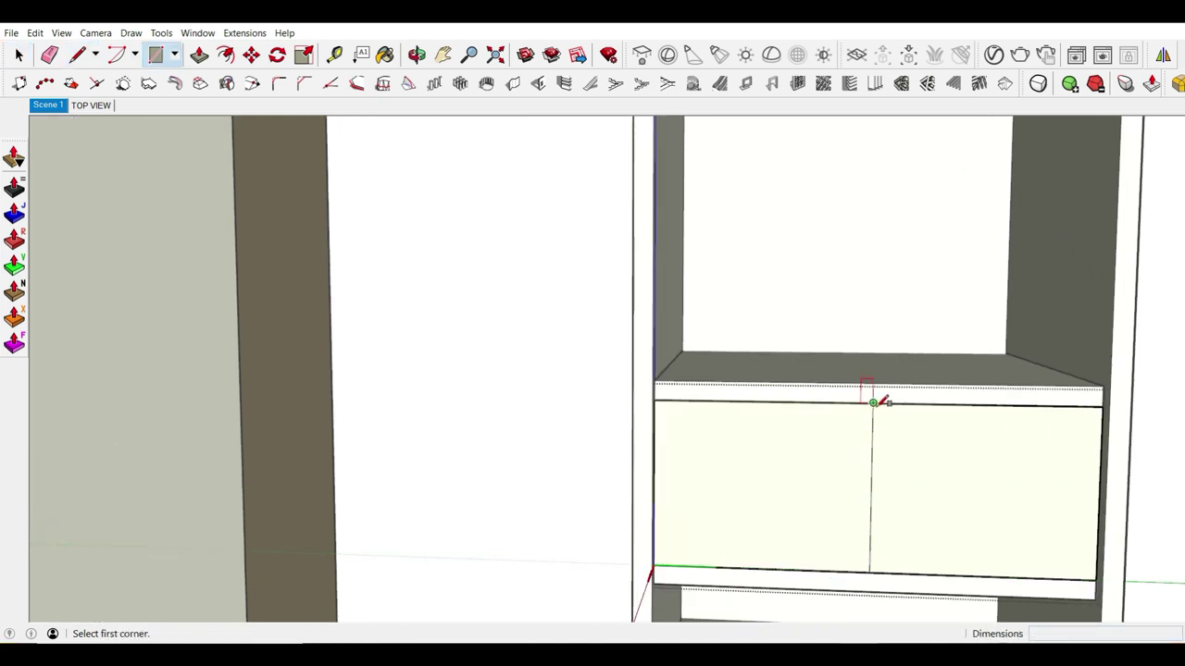
{"action": "left_click", "coordinate": [872, 403]}
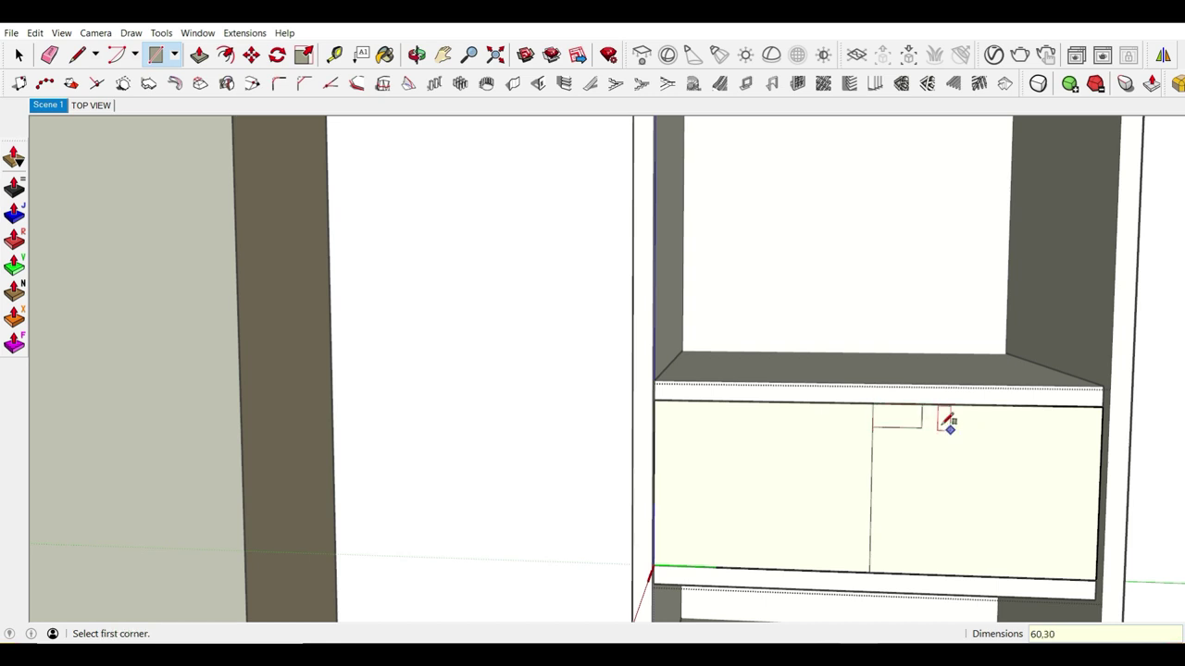
{"action": "scroll", "coordinate": [947, 423], "scroll_direction": "up", "scroll_amount": 2}
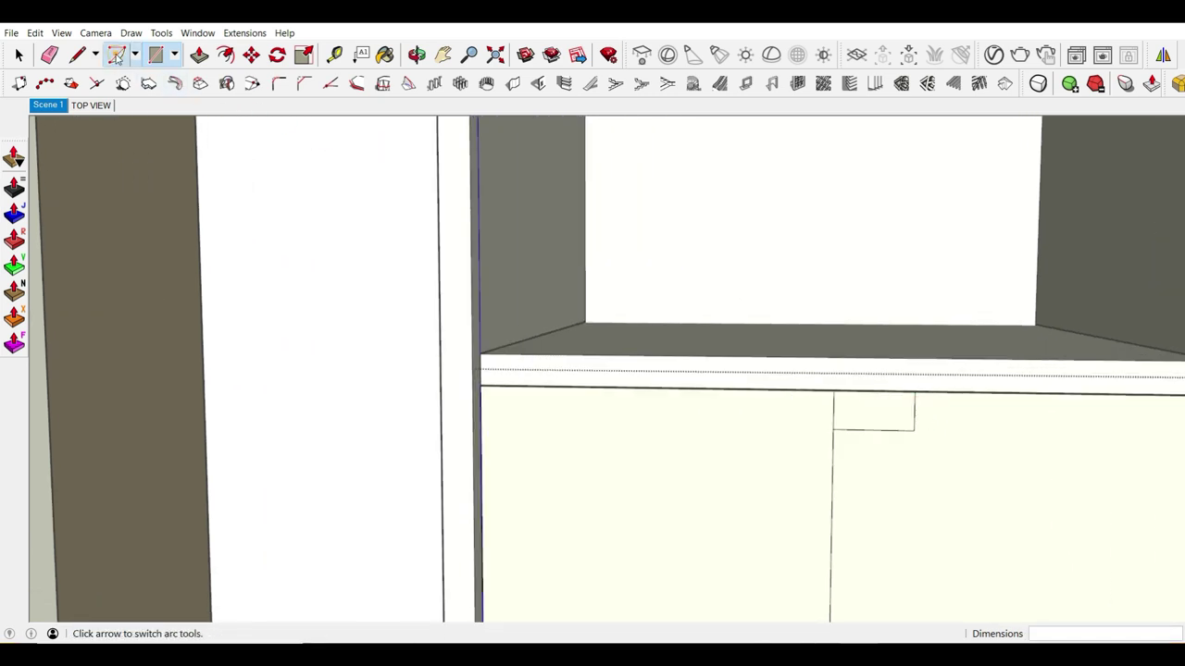
Step: Draw a quarter arc on the drawer's top edge for the finger pull
{"action": "left_click", "coordinate": [115, 54]}
{"action": "left_click", "coordinate": [914, 392]}
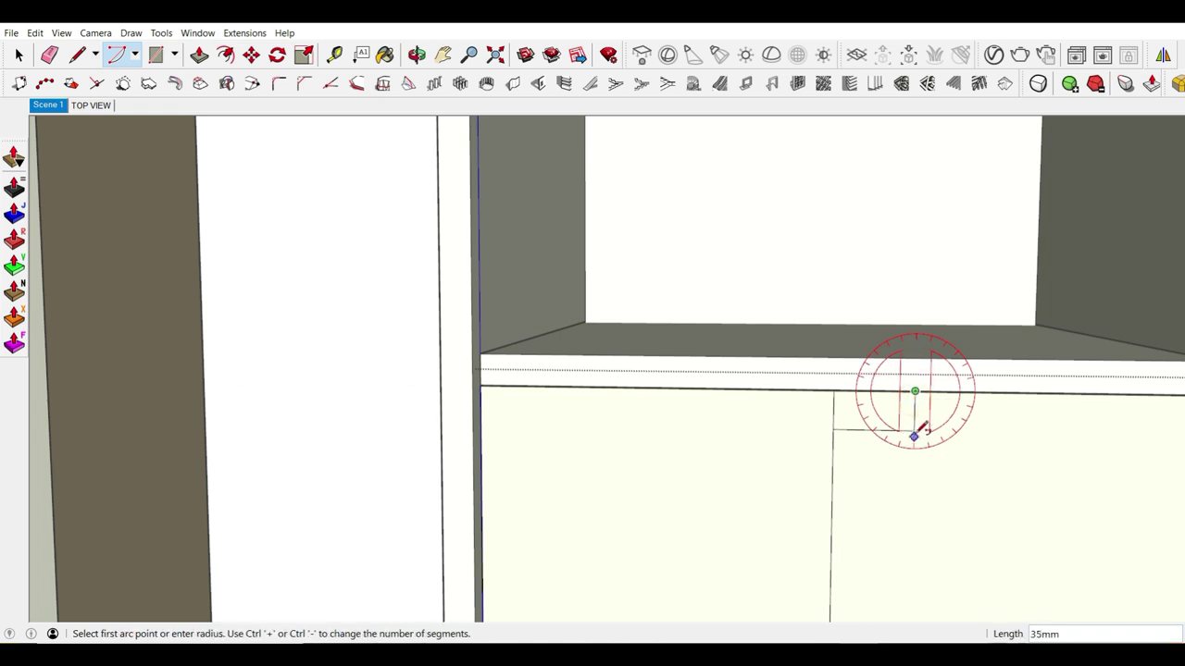
{"action": "left_click", "coordinate": [914, 430]}
{"action": "left_click", "coordinate": [970, 392]}
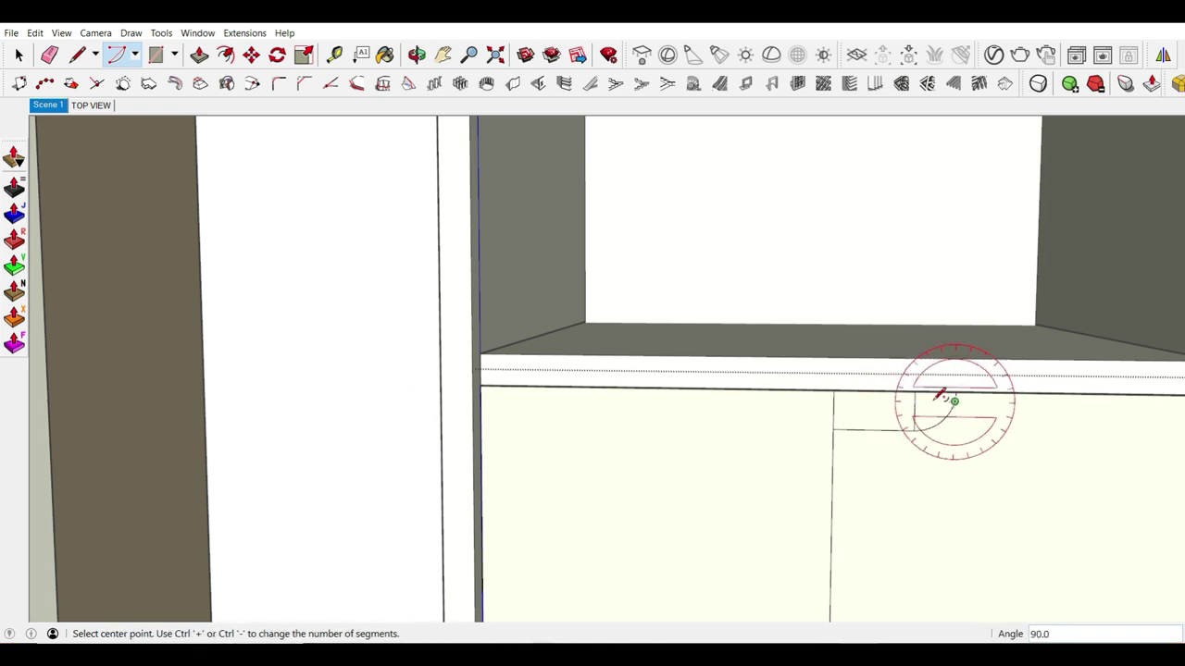
{"action": "scroll", "coordinate": [935, 389], "scroll_direction": "up", "scroll_amount": 1}
{"action": "key", "text": "e"}
{"action": "scroll", "coordinate": [889, 419], "scroll_direction": "down", "scroll_amount": 1}
{"action": "key", "text": "space"}
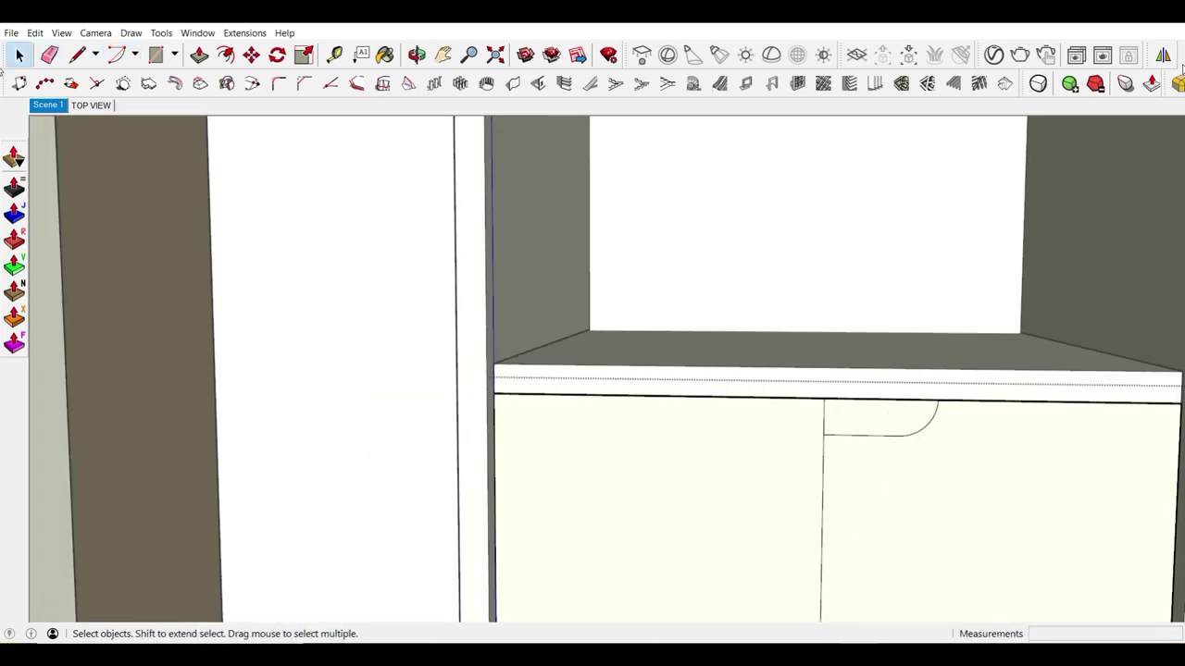
Step: Mirror the quarter arc across the drawer's centre line, keeping the original
{"action": "left_click", "coordinate": [1162, 54]}
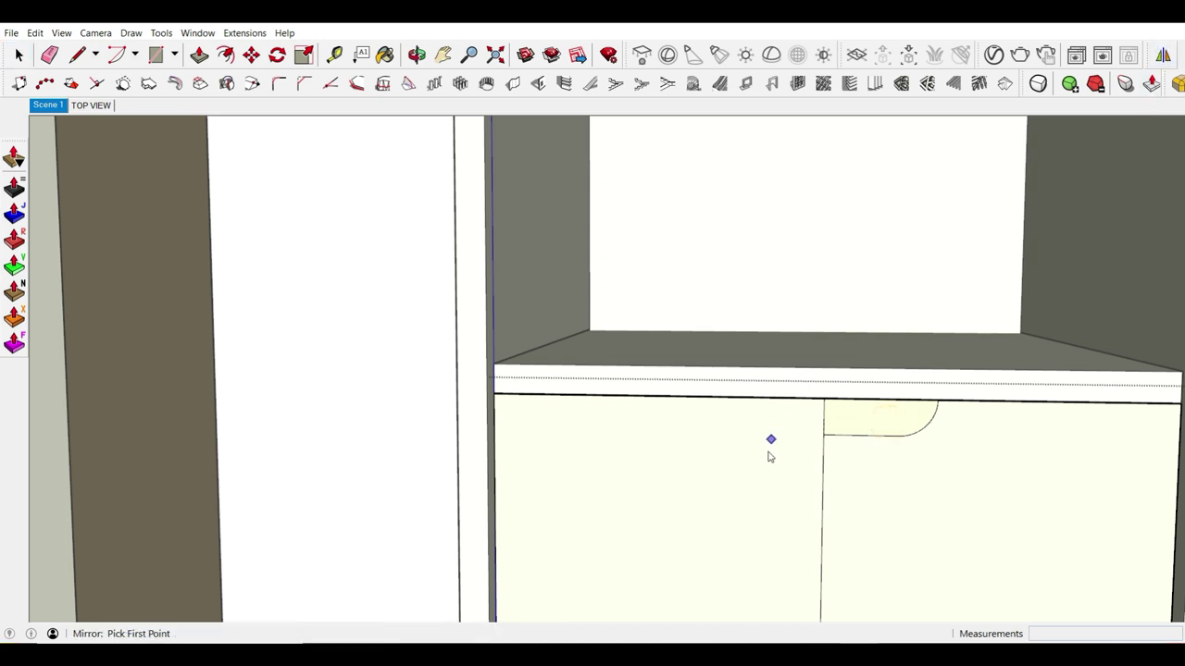
{"action": "scroll", "coordinate": [842, 450], "scroll_direction": "down", "scroll_amount": 3}
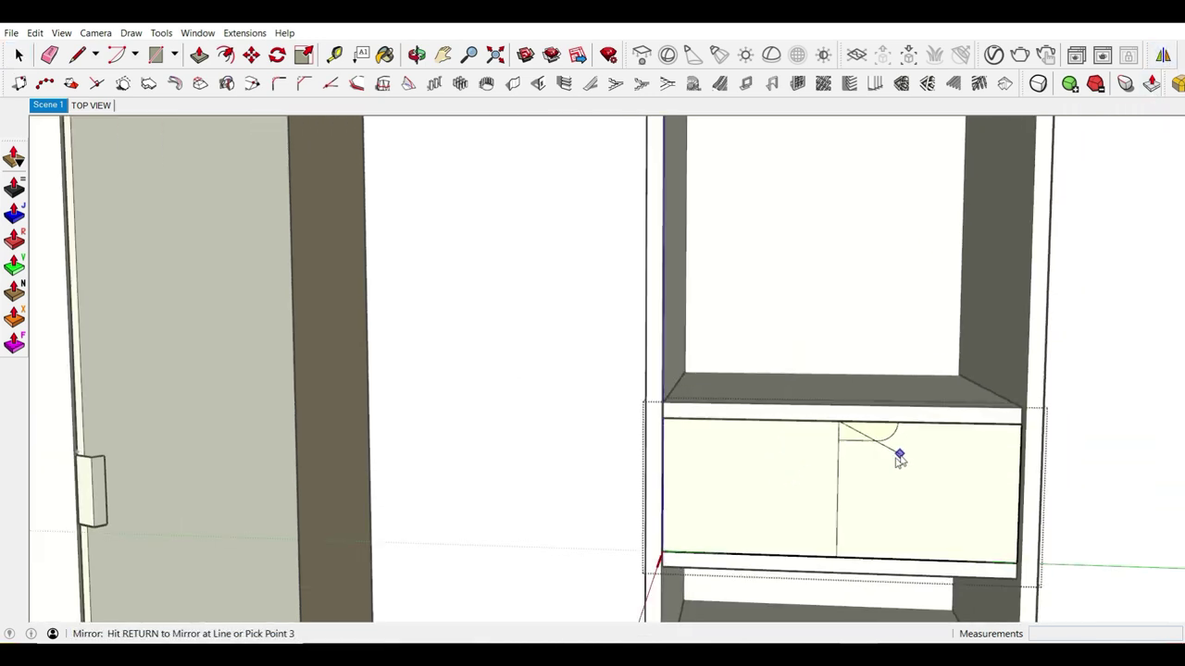
{"action": "scroll", "coordinate": [897, 472], "scroll_direction": "down", "scroll_amount": 1}
{"action": "middle_click_drag", "start_coordinate": [896, 484], "coordinate": [988, 505], "text": "shift"}
{"action": "key", "text": "Return"}
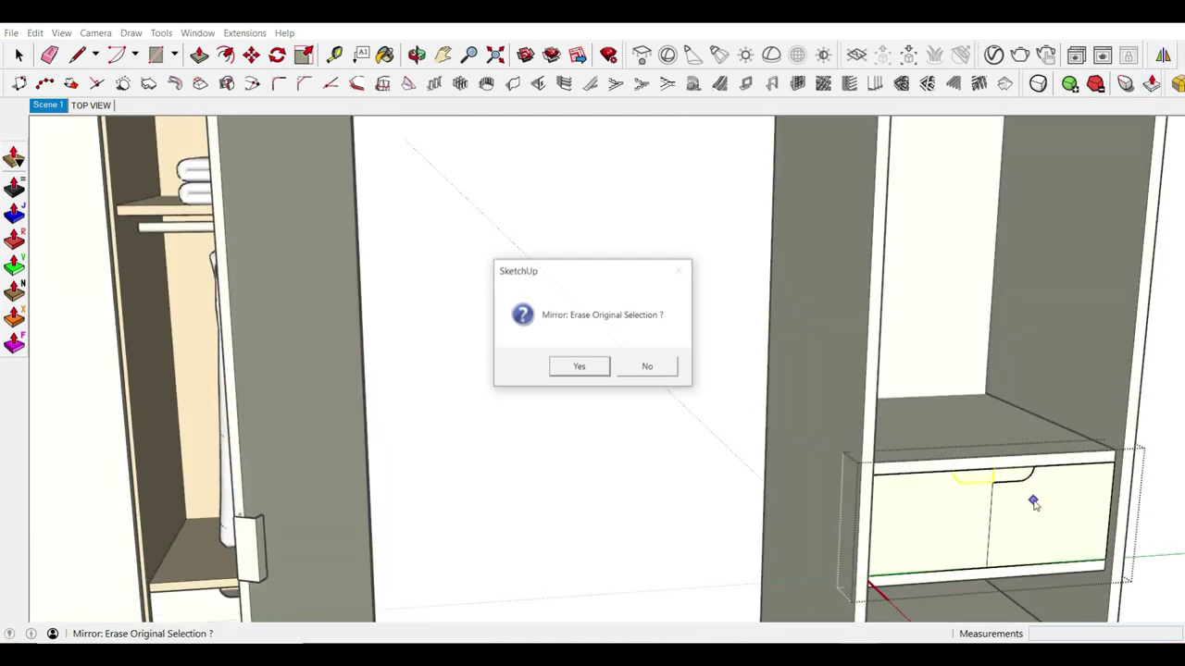
{"action": "key", "text": "Tab"}
{"action": "key", "text": "Return"}
{"action": "scroll", "coordinate": [997, 479], "scroll_direction": "up", "scroll_amount": 2}
{"action": "scroll", "coordinate": [998, 478], "scroll_direction": "up", "scroll_amount": 1}
Step: Erase the leftover edge so the rounded finger-pull notch is clean
{"action": "key", "text": "e"}
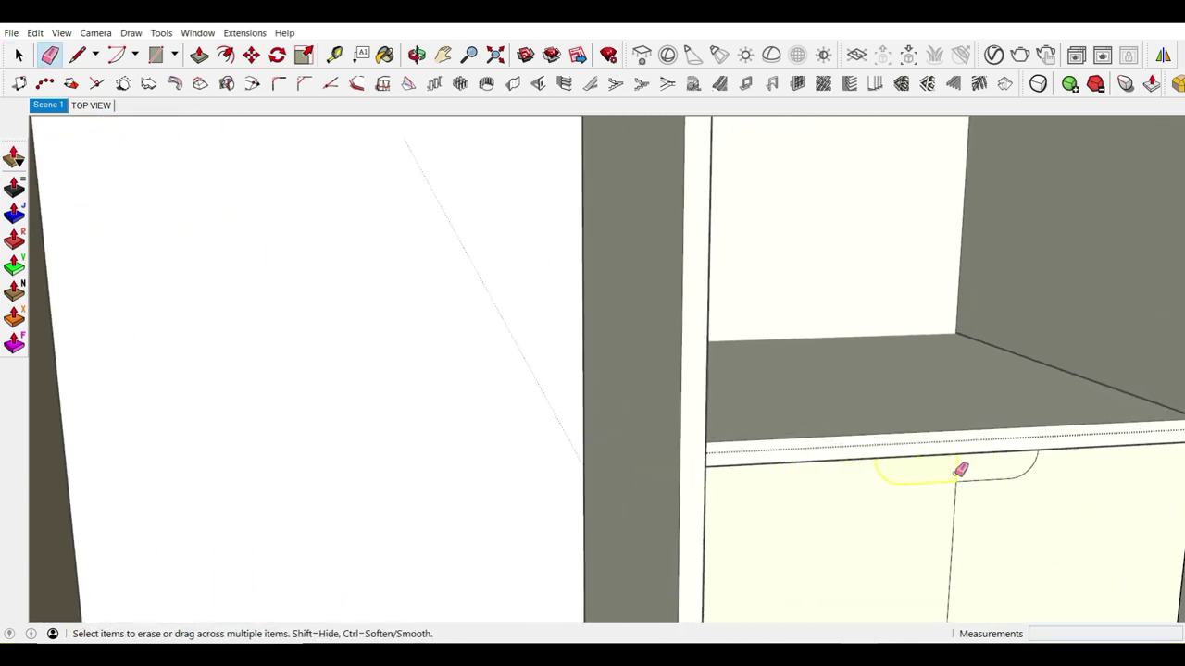
{"action": "scroll", "coordinate": [963, 461], "scroll_direction": "down", "scroll_amount": 2}
{"action": "scroll", "coordinate": [923, 482], "scroll_direction": "down", "scroll_amount": 1}
{"action": "scroll", "coordinate": [916, 483], "scroll_direction": "up", "scroll_amount": 1}
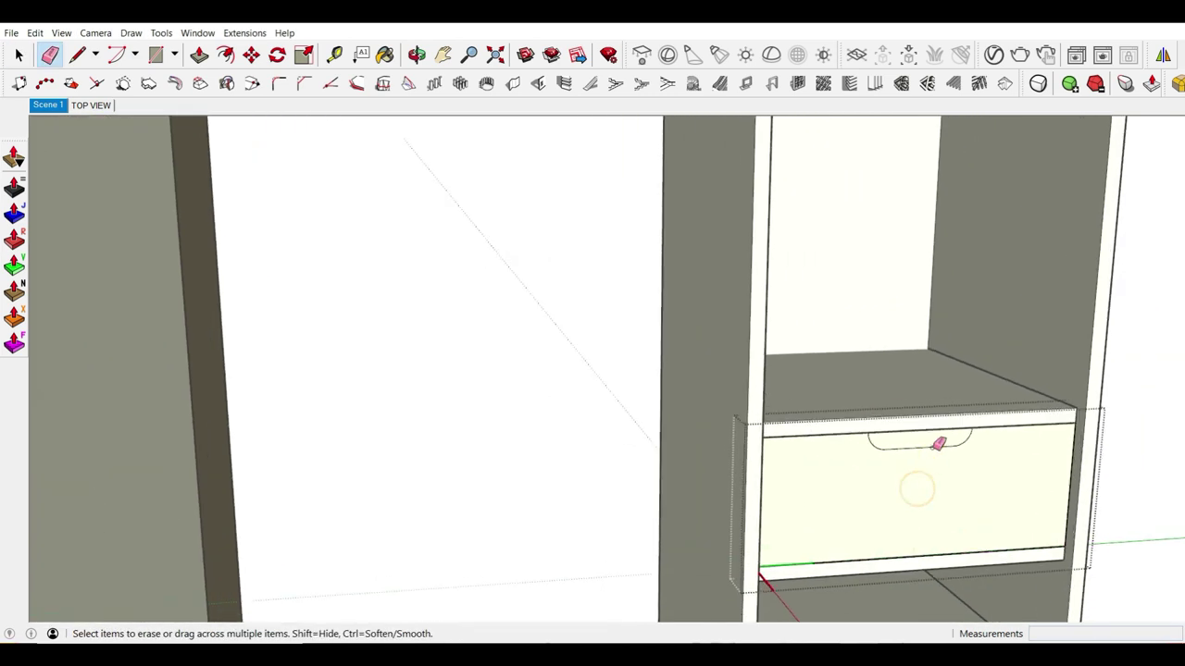
{"action": "scroll", "coordinate": [926, 443], "scroll_direction": "up", "scroll_amount": 1}
{"action": "key", "text": "space"}
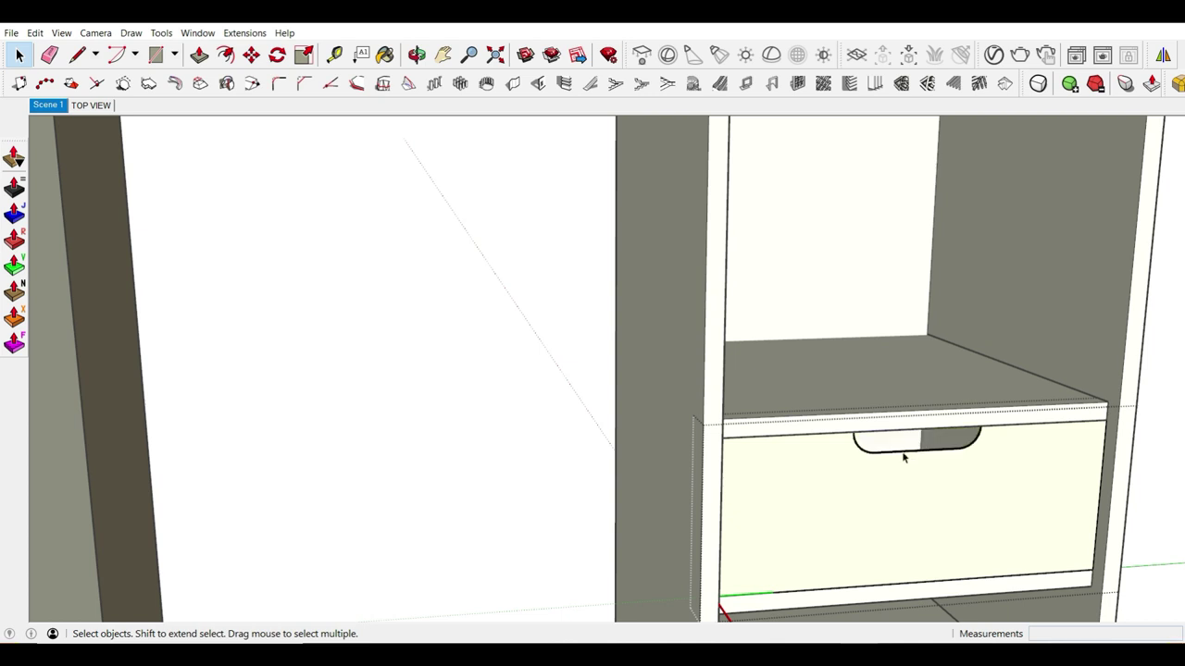
{"action": "scroll", "coordinate": [904, 456], "scroll_direction": "down", "scroll_amount": 2}
{"action": "scroll", "coordinate": [976, 452], "scroll_direction": "down", "scroll_amount": 1}
{"action": "scroll", "coordinate": [741, 475], "scroll_direction": "up", "scroll_amount": 2}
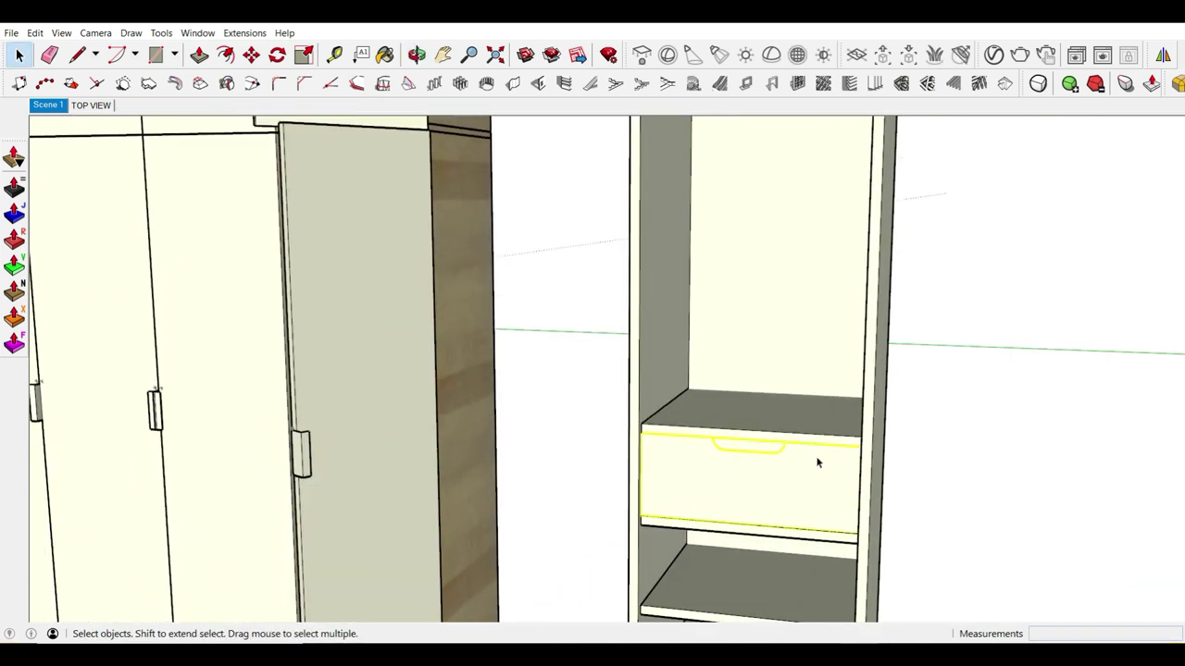
Step: Copy the notched drawer front down one drawer height and array it into three stacked drawers
{"action": "key", "text": "m"}
{"action": "scroll", "coordinate": [828, 444], "scroll_direction": "up", "scroll_amount": 1}
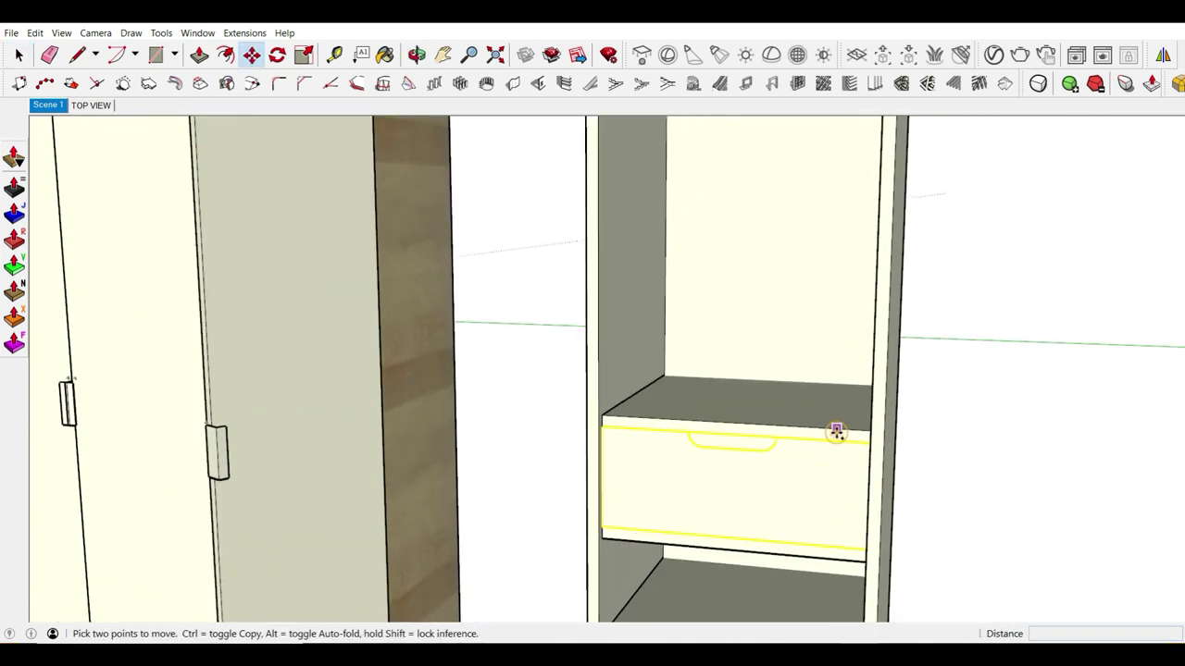
{"action": "left_click", "coordinate": [836, 432]}
{"action": "key", "text": "ctrl"}
{"action": "scroll", "coordinate": [835, 433], "scroll_direction": "down", "scroll_amount": 1}
{"action": "scroll", "coordinate": [836, 555], "scroll_direction": "up", "scroll_amount": 1}
{"action": "scroll", "coordinate": [832, 541], "scroll_direction": "up", "scroll_amount": 2}
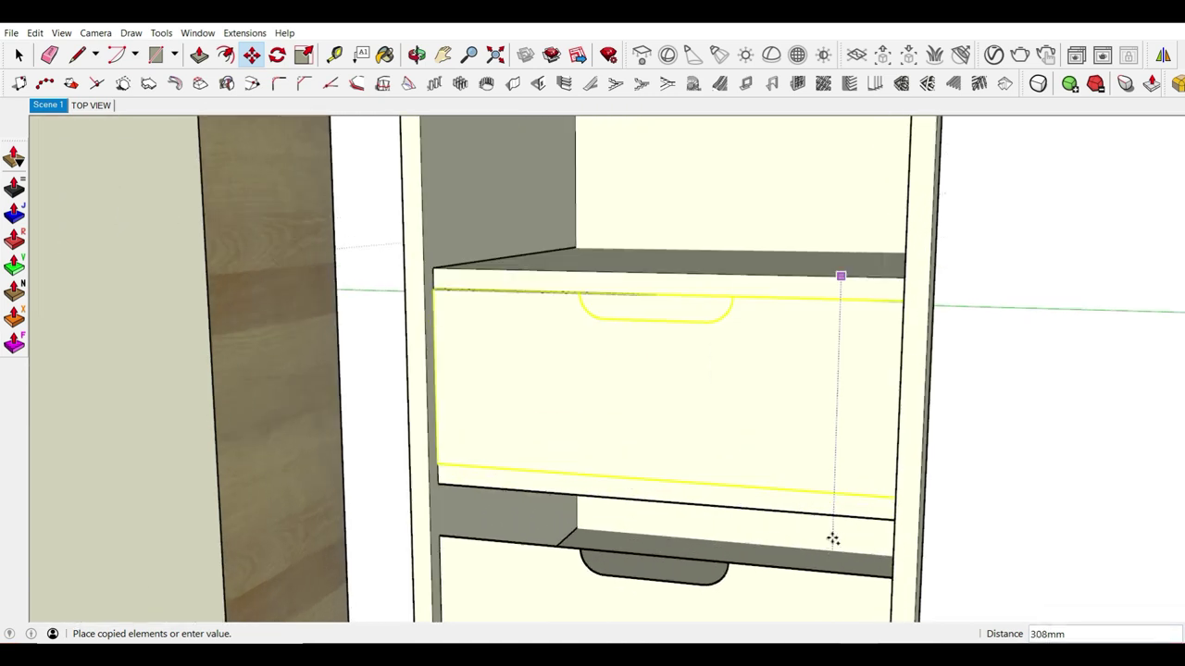
{"action": "left_click", "coordinate": [833, 495]}
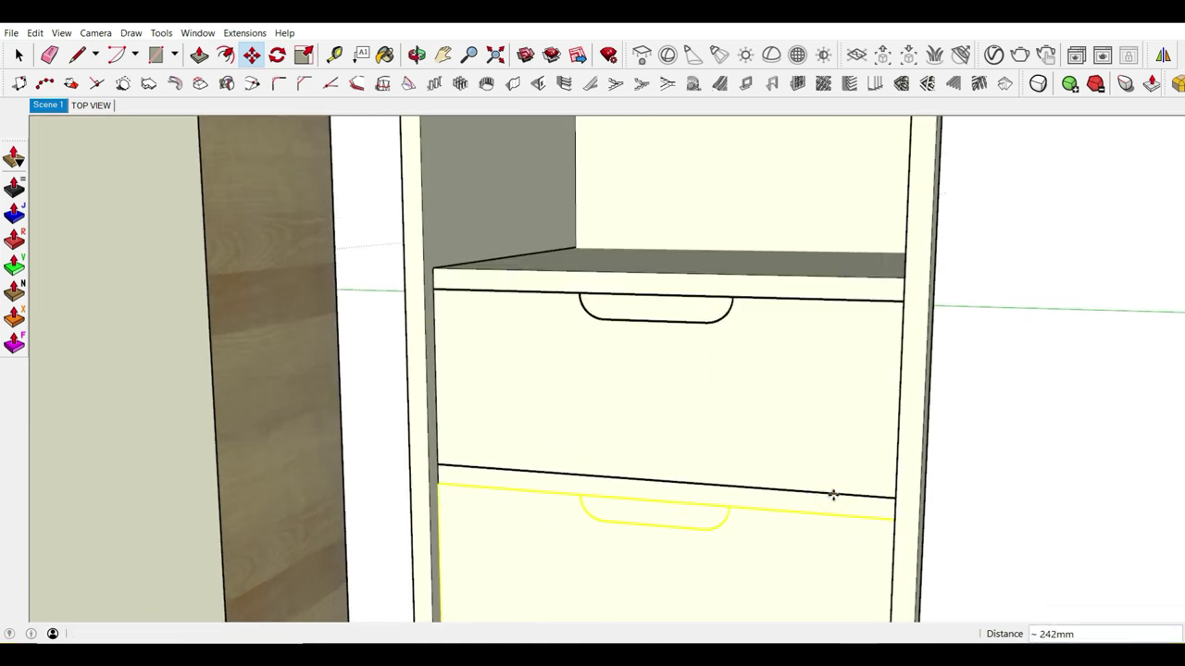
{"action": "key", "text": "Return"}
{"action": "scroll", "coordinate": [796, 444], "scroll_direction": "down", "scroll_amount": 3}
{"action": "scroll", "coordinate": [759, 481], "scroll_direction": "down", "scroll_amount": 2}
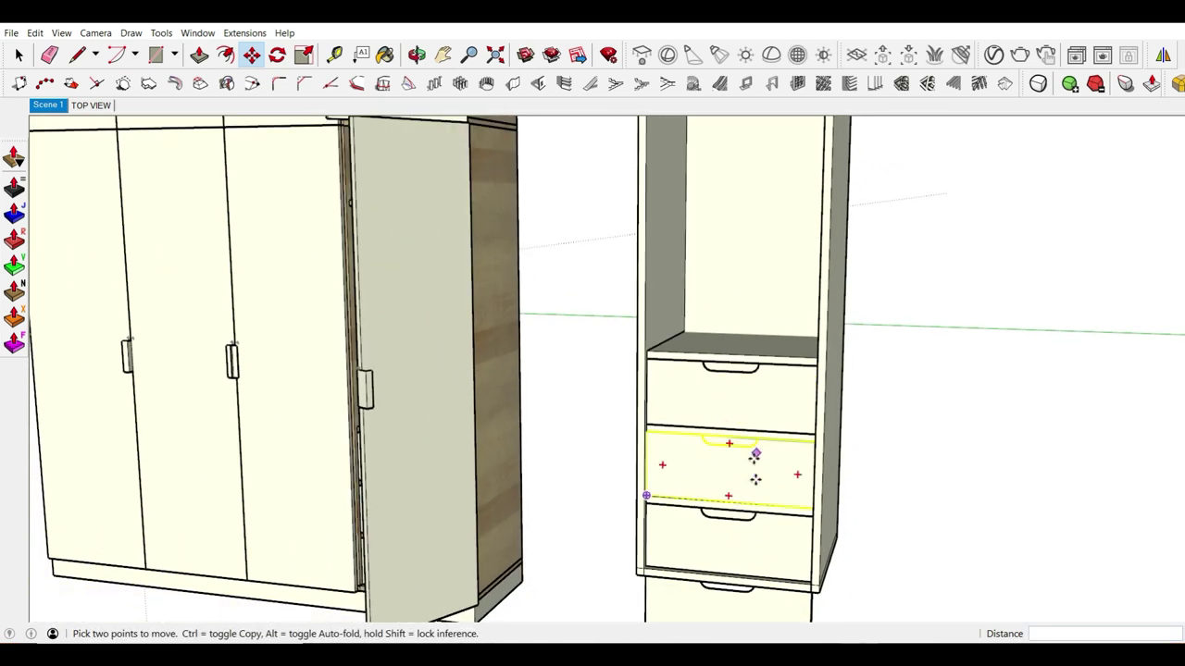
{"action": "key", "text": "space"}
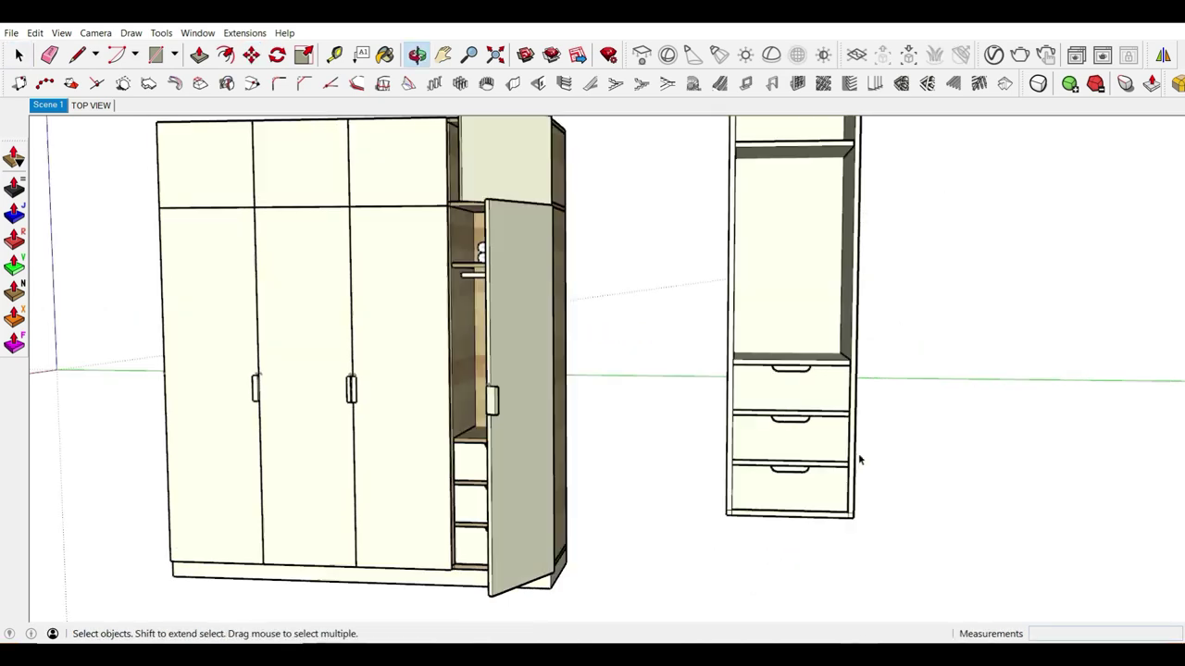
Step: Orbit from the right-side view into a perspective around both cabinets
{"action": "scroll", "coordinate": [798, 340], "scroll_direction": "up", "scroll_amount": 3}
{"action": "scroll", "coordinate": [805, 381], "scroll_direction": "down", "scroll_amount": 3}
{"action": "key", "text": "h"}
{"action": "middle_click_drag", "start_coordinate": [805, 382], "coordinate": [827, 431]}
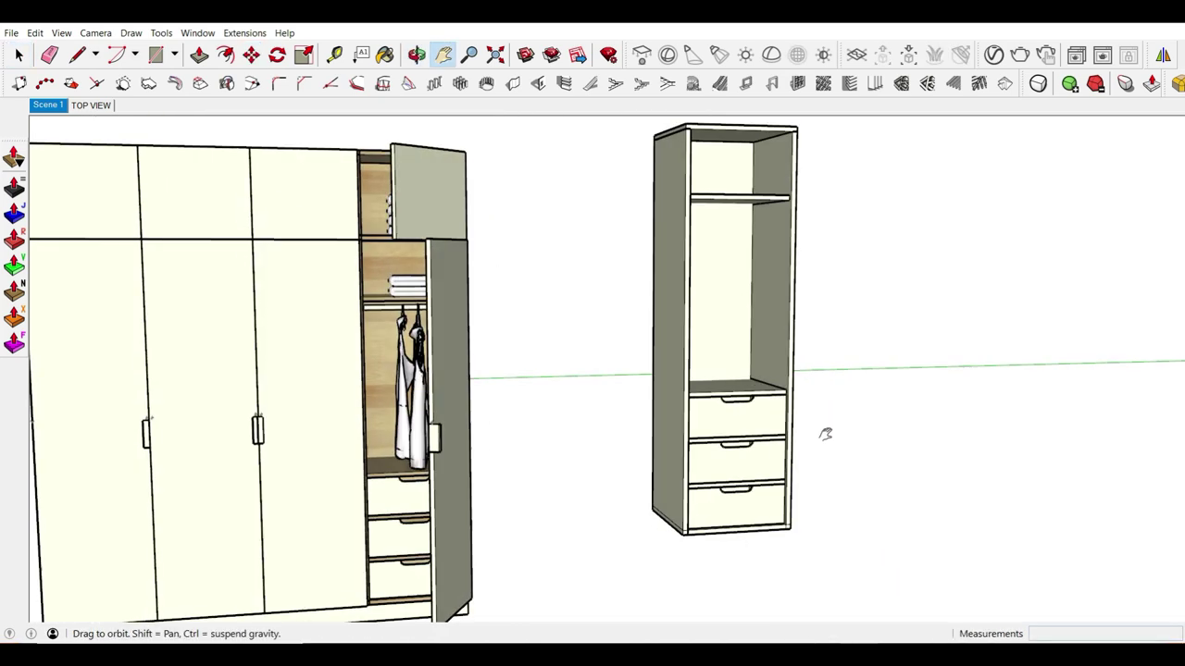
{"action": "scroll", "coordinate": [833, 267], "scroll_direction": "down", "scroll_amount": 2}
{"action": "scroll", "coordinate": [826, 276], "scroll_direction": "up", "scroll_amount": 3}
{"action": "middle_click_drag", "start_coordinate": [821, 276], "coordinate": [782, 323]}
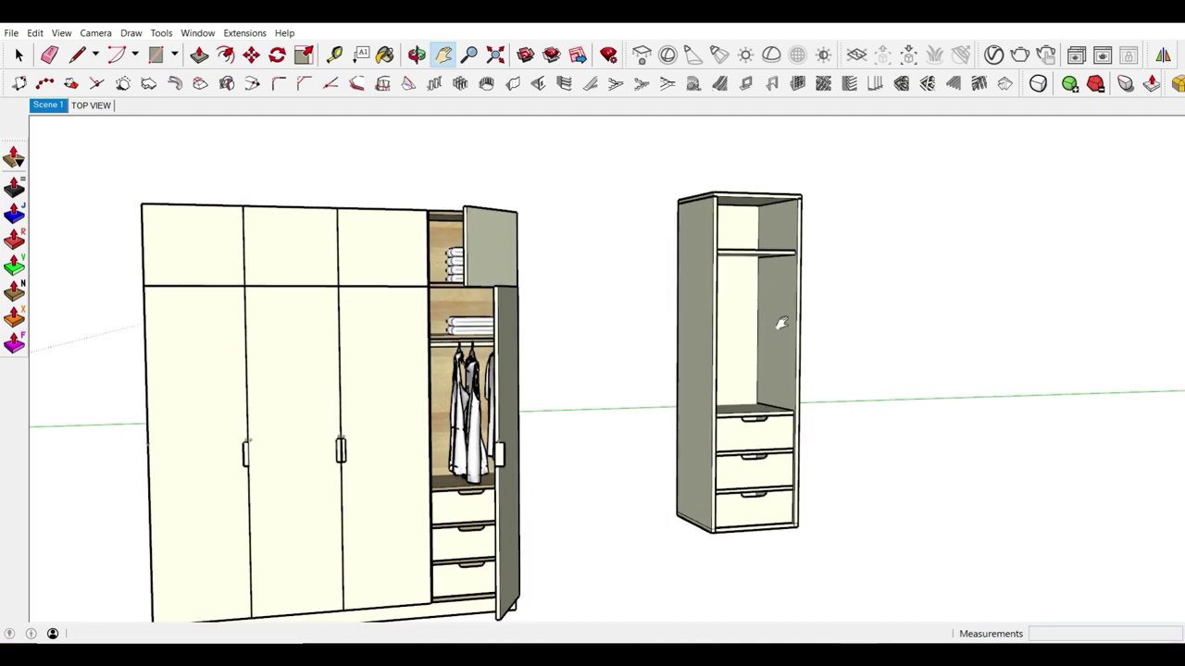
{"action": "mouse_move", "coordinate": [692, 398]}
{"action": "middle_mouse_down"}
{"action": "mouse_move", "coordinate": [814, 436]}
{"action": "mouse_move", "coordinate": [876, 439]}
{"action": "mouse_move", "coordinate": [706, 428]}
{"action": "mouse_move", "coordinate": [752, 382]}
{"action": "middle_mouse_up"}
{"action": "scroll", "coordinate": [933, 449], "scroll_direction": "down", "scroll_amount": 3}
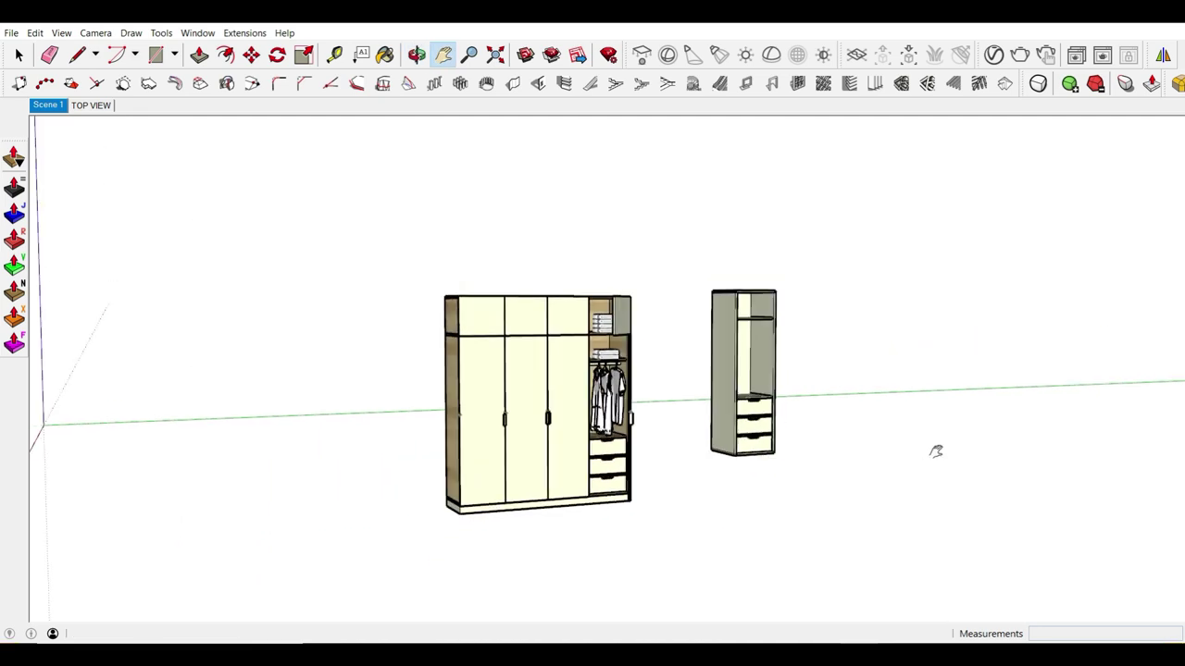
Step: Box-select the whole drawer cabinet and move it farther right of the wardrobe
{"action": "mouse_move", "coordinate": [933, 450]}
{"action": "middle_mouse_down"}
{"action": "mouse_move", "coordinate": [846, 481]}
{"action": "mouse_move", "coordinate": [706, 368]}
{"action": "middle_mouse_up"}
{"action": "key", "text": "space"}
{"action": "mouse_move", "coordinate": [677, 245]}
{"action": "left_mouse_down"}
{"action": "mouse_move", "coordinate": [881, 585]}
{"action": "mouse_move", "coordinate": [881, 575]}
{"action": "left_mouse_up"}
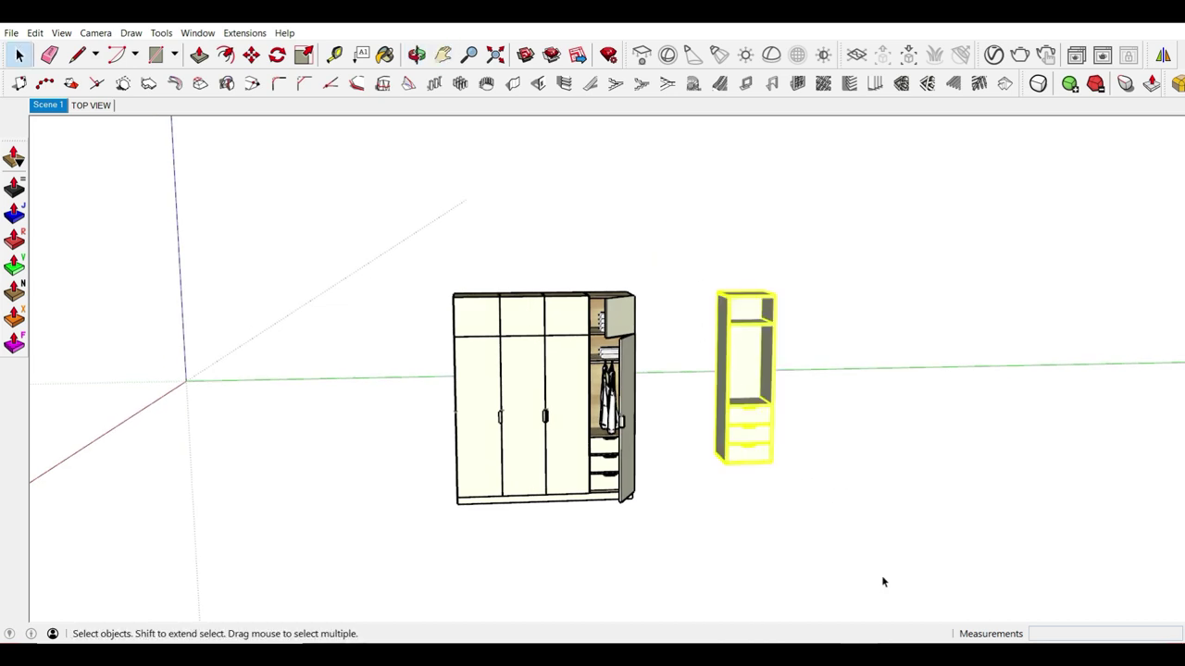
{"action": "key", "text": "m"}
{"action": "left_click", "coordinate": [814, 520]}
{"action": "key", "text": "space"}
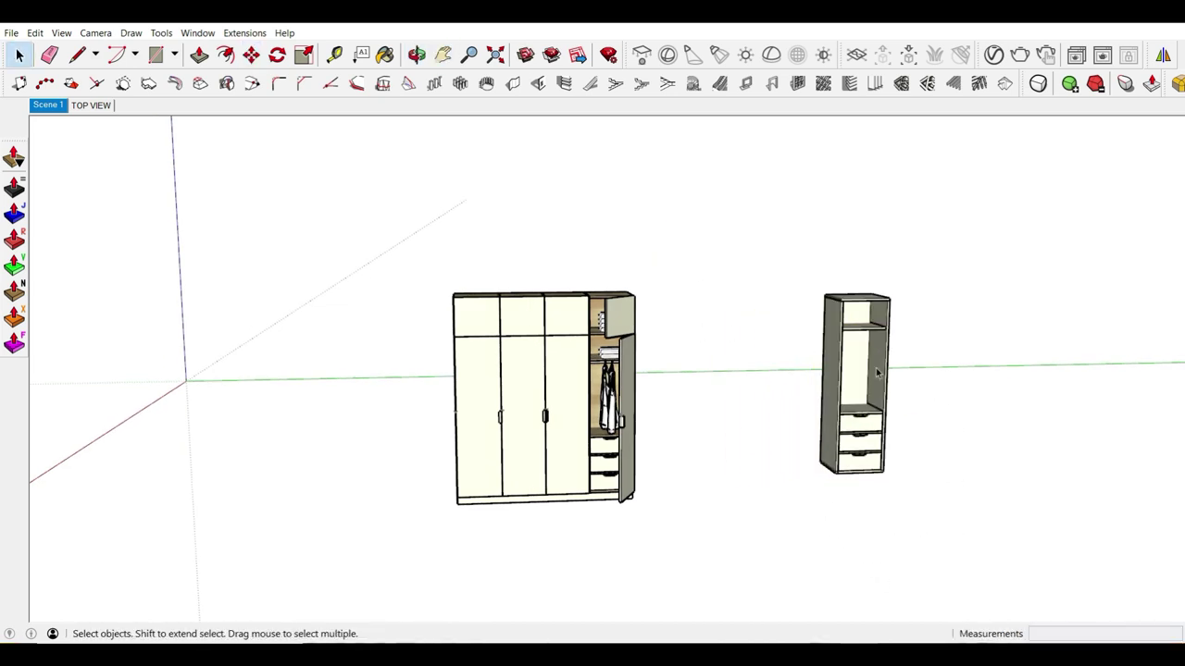
Step: Make the entire drawer cabinet a single component
{"action": "middle_click_drag", "start_coordinate": [899, 423], "coordinate": [880, 342]}
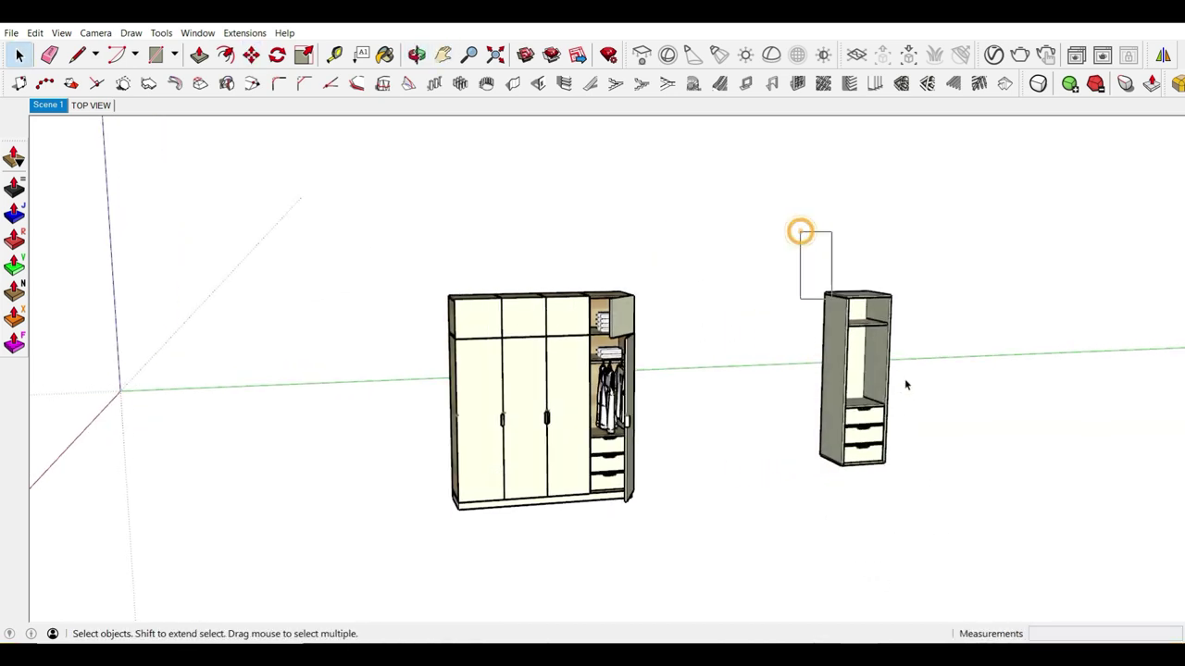
{"action": "left_click_drag", "start_coordinate": [906, 385], "coordinate": [950, 500]}
{"action": "key", "text": "g"}
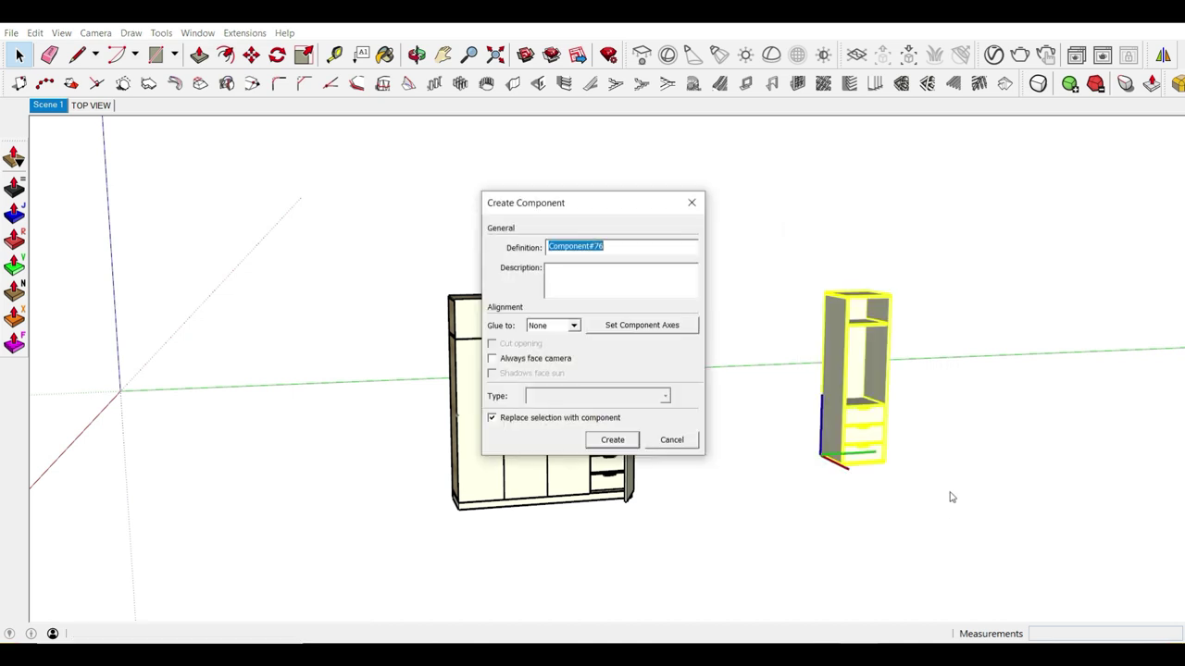
{"action": "key", "text": "Return"}
Step: Place a cabinet copy beside the original, then delete the misplaced copy
{"action": "key", "text": "m"}
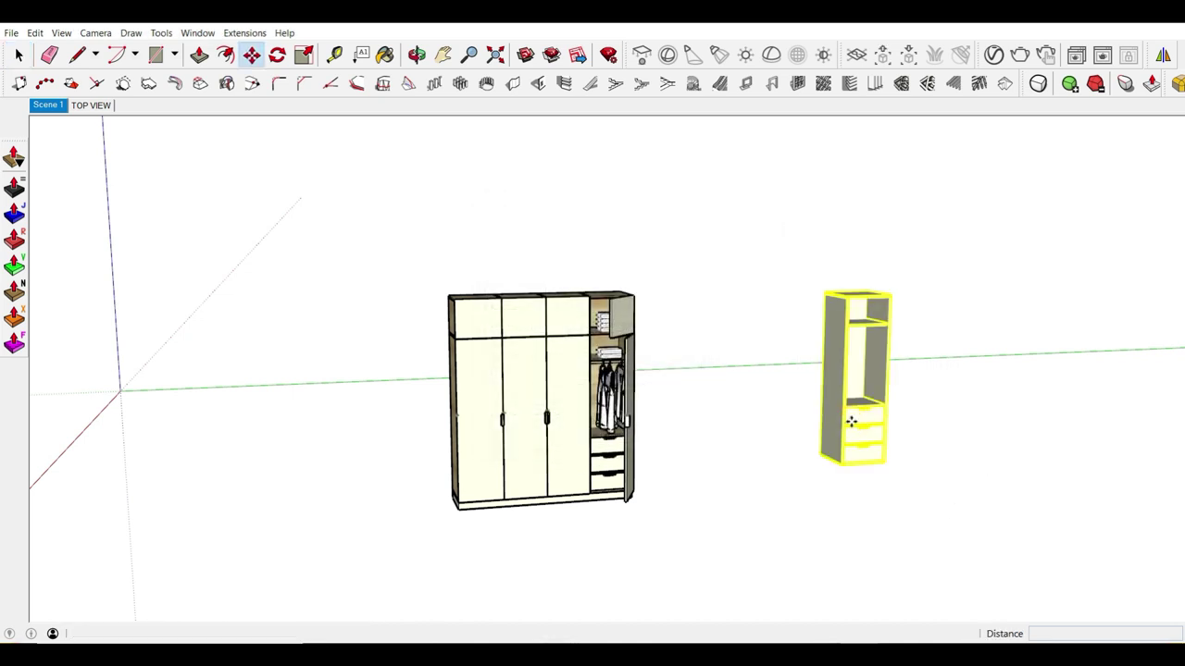
{"action": "scroll", "coordinate": [894, 306], "scroll_direction": "up", "scroll_amount": 2}
{"action": "scroll", "coordinate": [888, 290], "scroll_direction": "up", "scroll_amount": 3}
{"action": "scroll", "coordinate": [886, 289], "scroll_direction": "up", "scroll_amount": 3}
{"action": "left_click", "coordinate": [887, 285]}
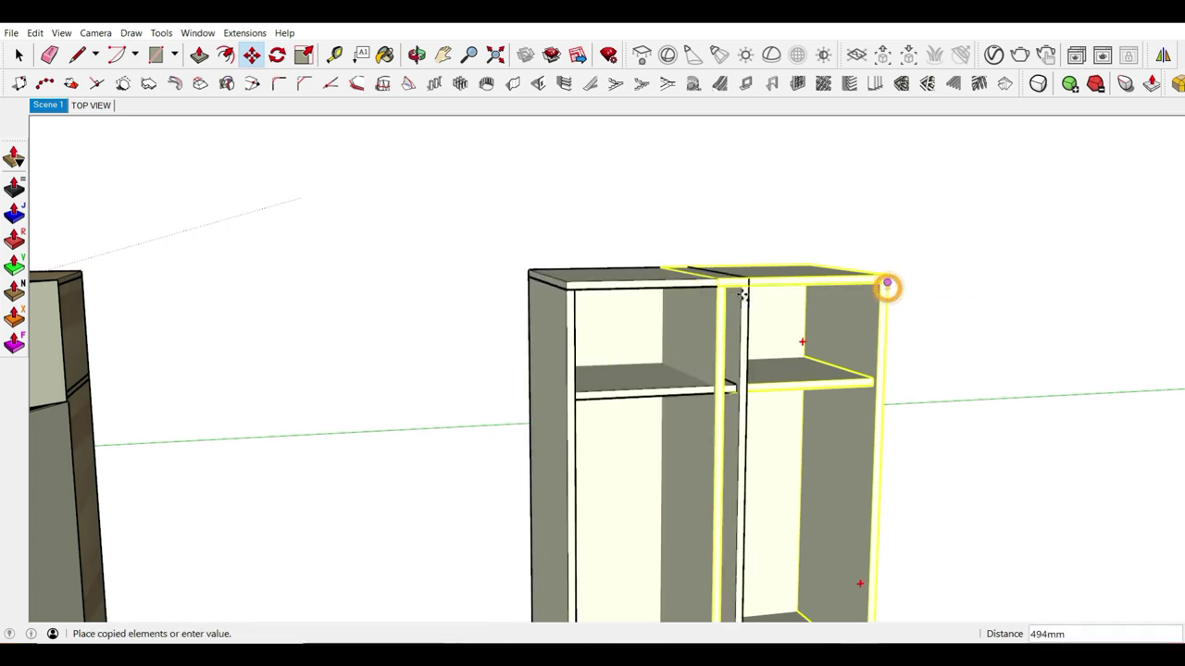
{"action": "left_click", "coordinate": [726, 287]}
{"action": "scroll", "coordinate": [731, 288], "scroll_direction": "down", "scroll_amount": 2}
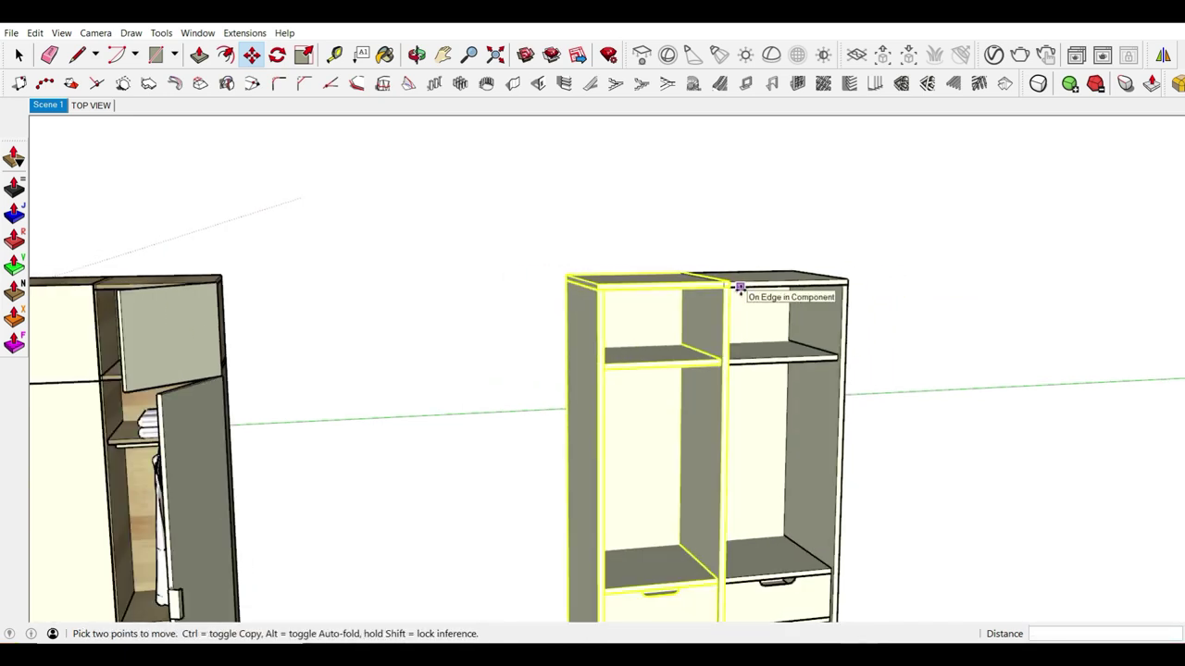
{"action": "scroll", "coordinate": [740, 288], "scroll_direction": "down", "scroll_amount": 3}
{"action": "mouse_move", "coordinate": [753, 312]}
{"action": "middle_mouse_down"}
{"action": "mouse_move", "coordinate": [783, 370]}
{"action": "mouse_move", "coordinate": [867, 288]}
{"action": "middle_mouse_up"}
{"action": "scroll", "coordinate": [868, 287], "scroll_direction": "up", "scroll_amount": 2}
{"action": "scroll", "coordinate": [869, 293], "scroll_direction": "up", "scroll_amount": 2}
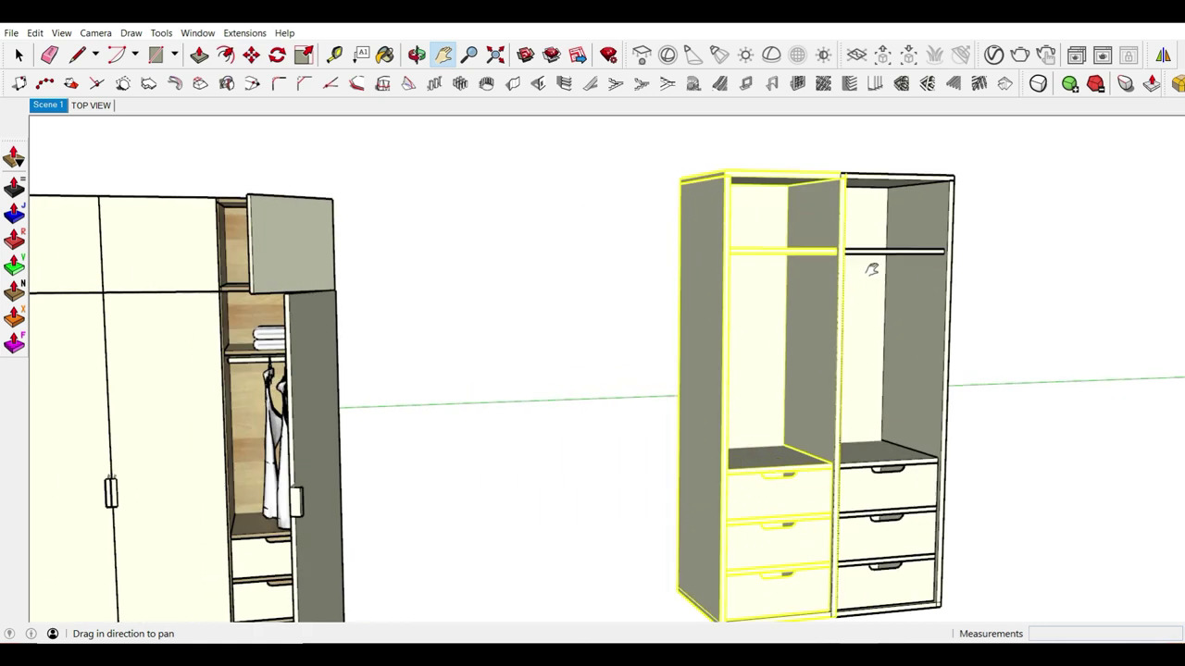
{"action": "scroll", "coordinate": [793, 283], "scroll_direction": "up", "scroll_amount": 2}
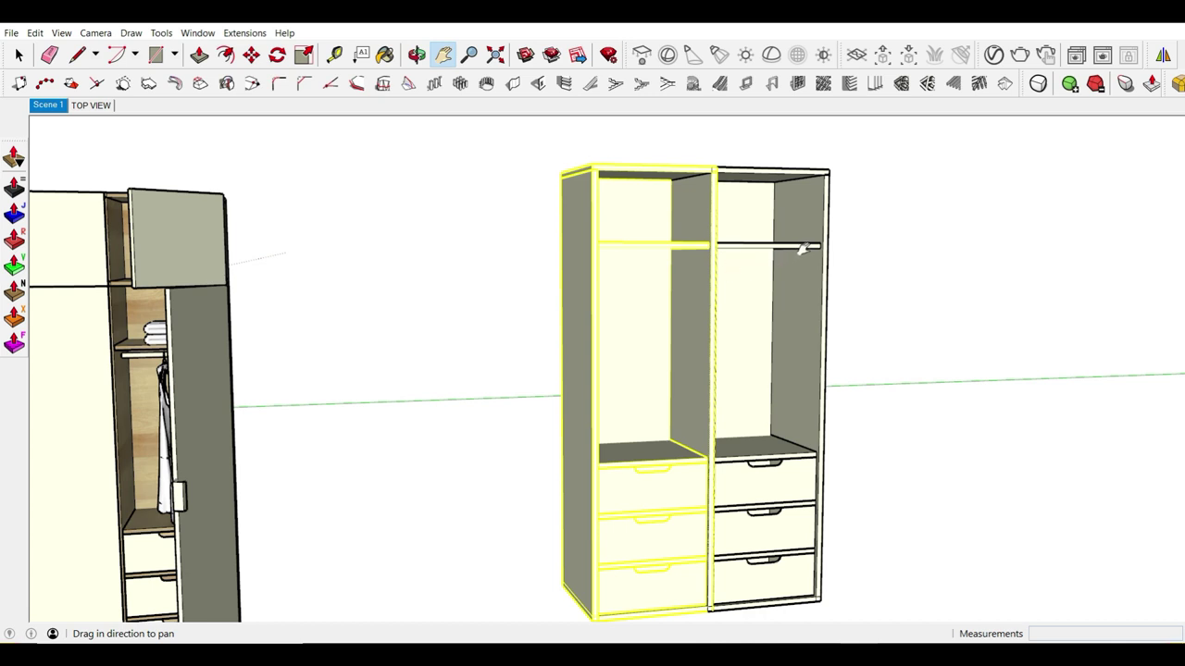
{"action": "key", "text": "Delete"}
Step: Copy the cabinet 575 mm to the left and repeat it 3 times into a row of four units
{"action": "mouse_move", "coordinate": [802, 248]}
{"action": "middle_mouse_down"}
{"action": "mouse_move", "coordinate": [830, 216]}
{"action": "mouse_move", "coordinate": [757, 209]}
{"action": "middle_mouse_up"}
{"action": "key", "text": "space"}
{"action": "left_click", "coordinate": [739, 201]}
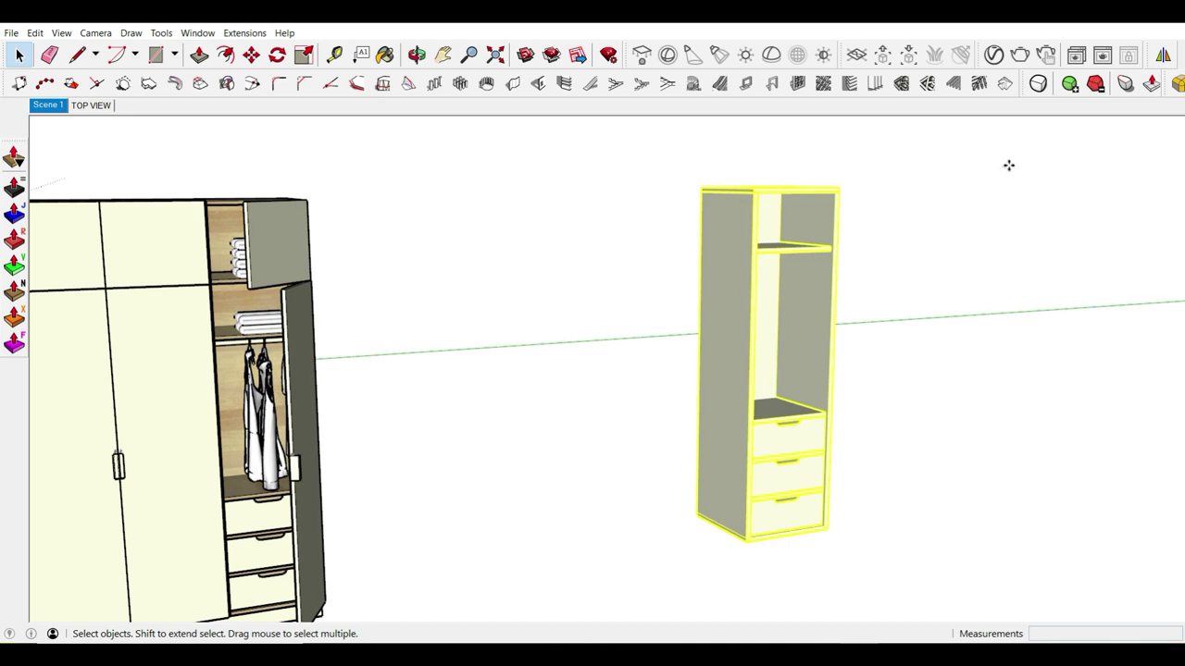
{"action": "key", "text": "m"}
{"action": "scroll", "coordinate": [818, 217], "scroll_direction": "up", "scroll_amount": 2}
{"action": "scroll", "coordinate": [798, 189], "scroll_direction": "up", "scroll_amount": 2}
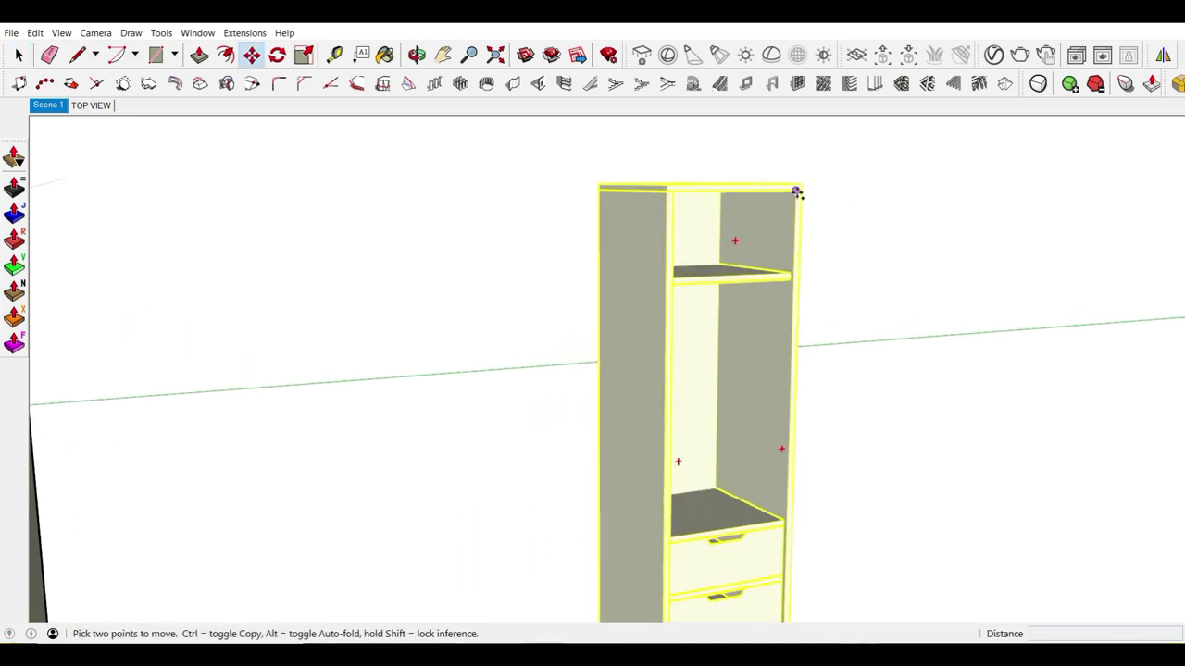
{"action": "scroll", "coordinate": [802, 191], "scroll_direction": "up", "scroll_amount": 1}
{"action": "left_click", "coordinate": [803, 191]}
{"action": "key", "text": "ctrl"}
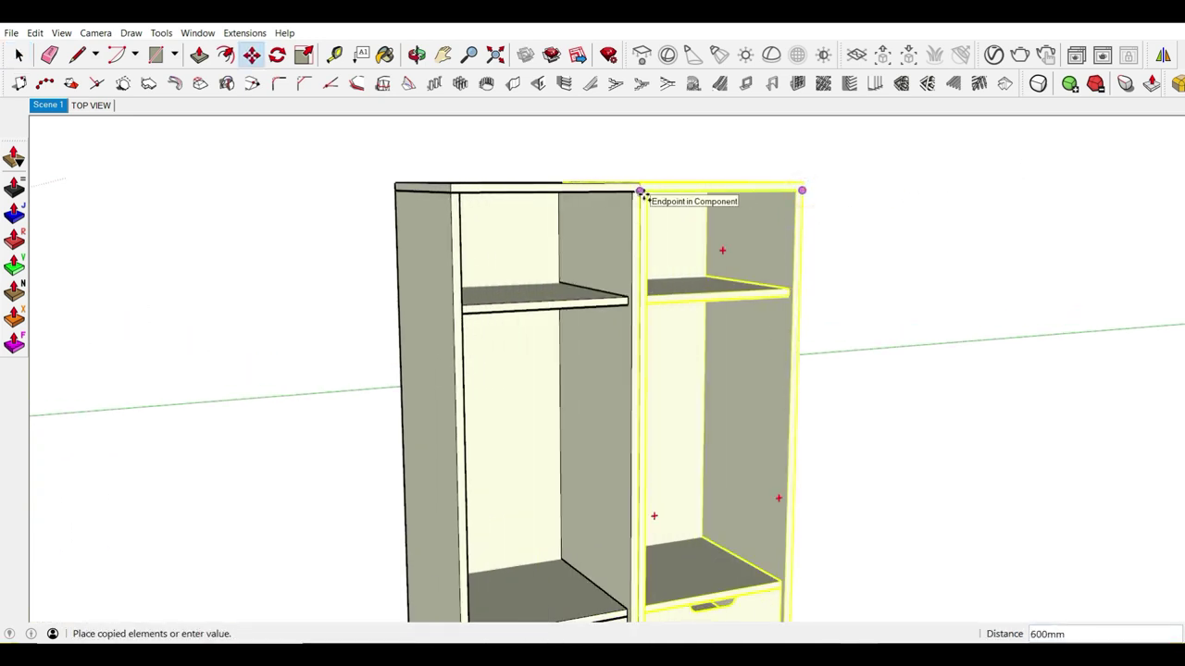
{"action": "left_click", "coordinate": [647, 191]}
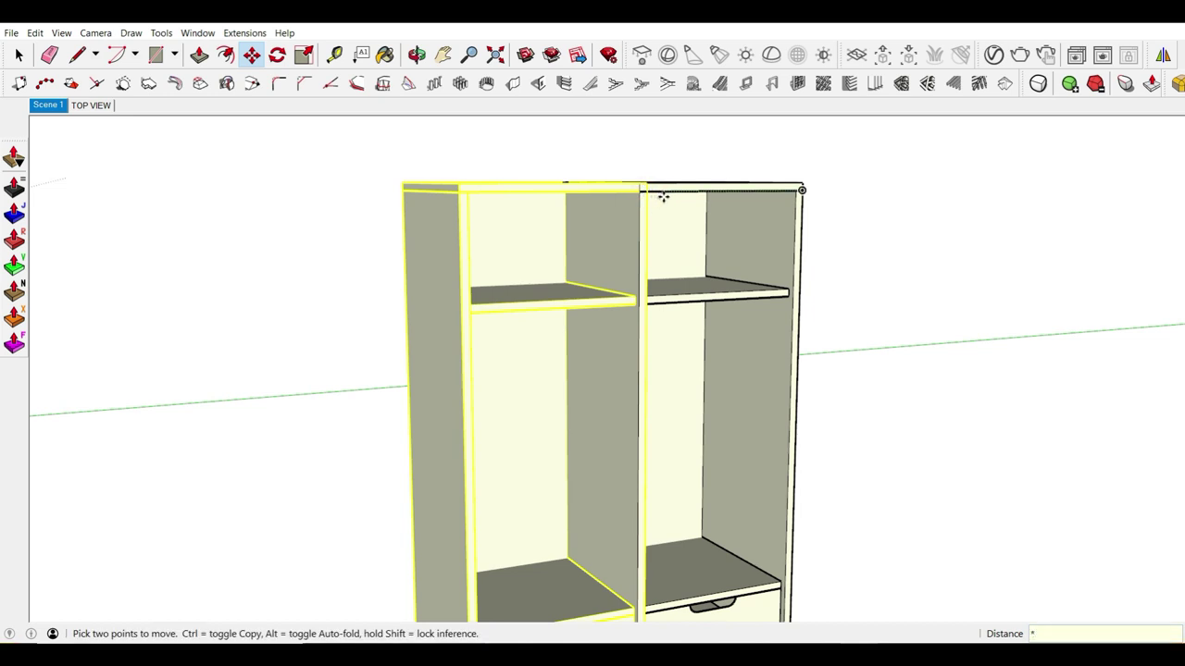
{"action": "type", "text": "3"}
{"action": "key", "text": "Return"}
{"action": "scroll", "coordinate": [663, 195], "scroll_direction": "down", "scroll_amount": 2}
{"action": "scroll", "coordinate": [666, 211], "scroll_direction": "down", "scroll_amount": 1}
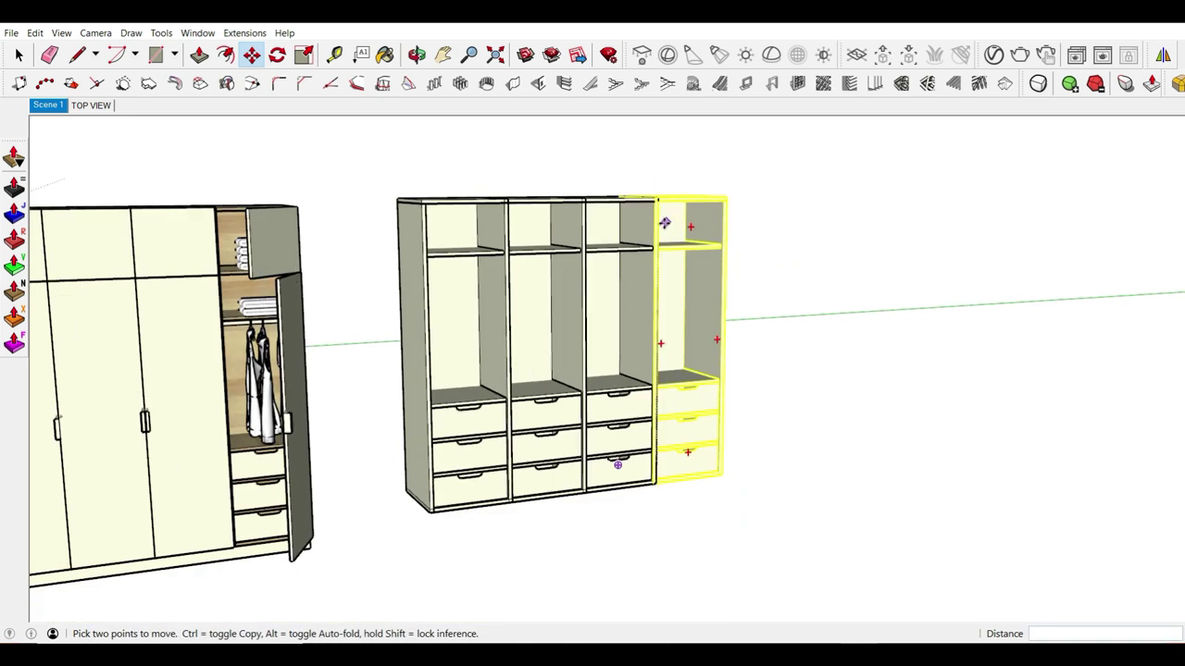
{"action": "key", "text": "space"}
{"action": "scroll", "coordinate": [725, 340], "scroll_direction": "up", "scroll_amount": 1}
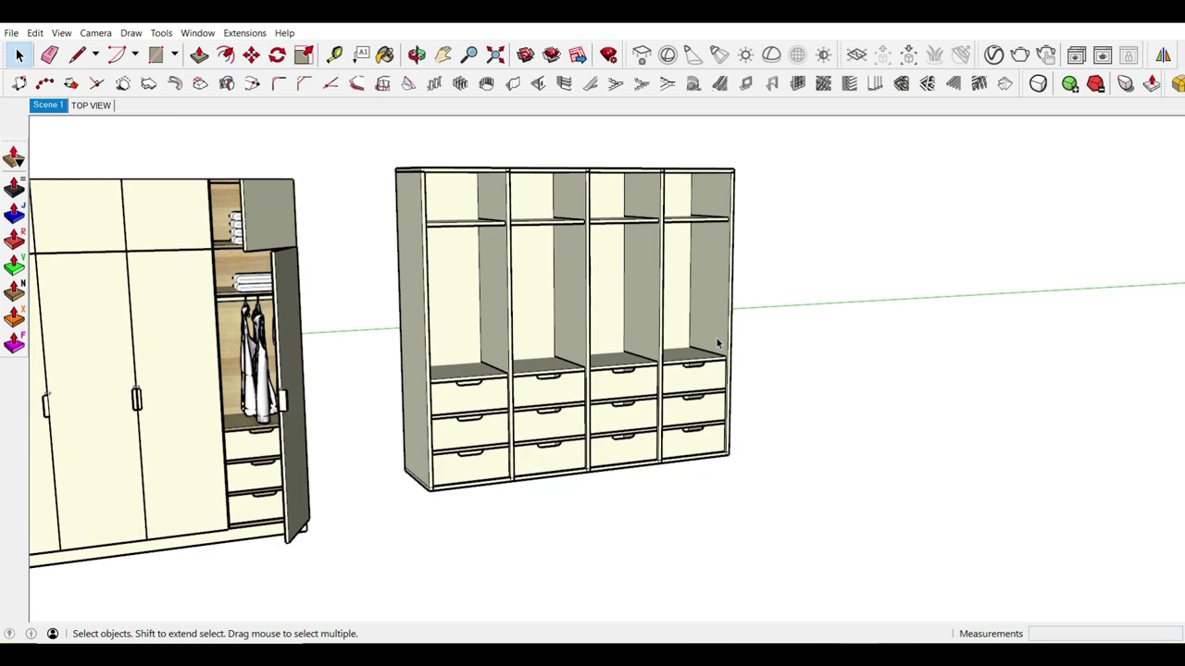
Step: Draw a guide line down the rightmost unit's divider, starting at its top
{"action": "scroll", "coordinate": [555, 323], "scroll_direction": "up", "scroll_amount": 1}
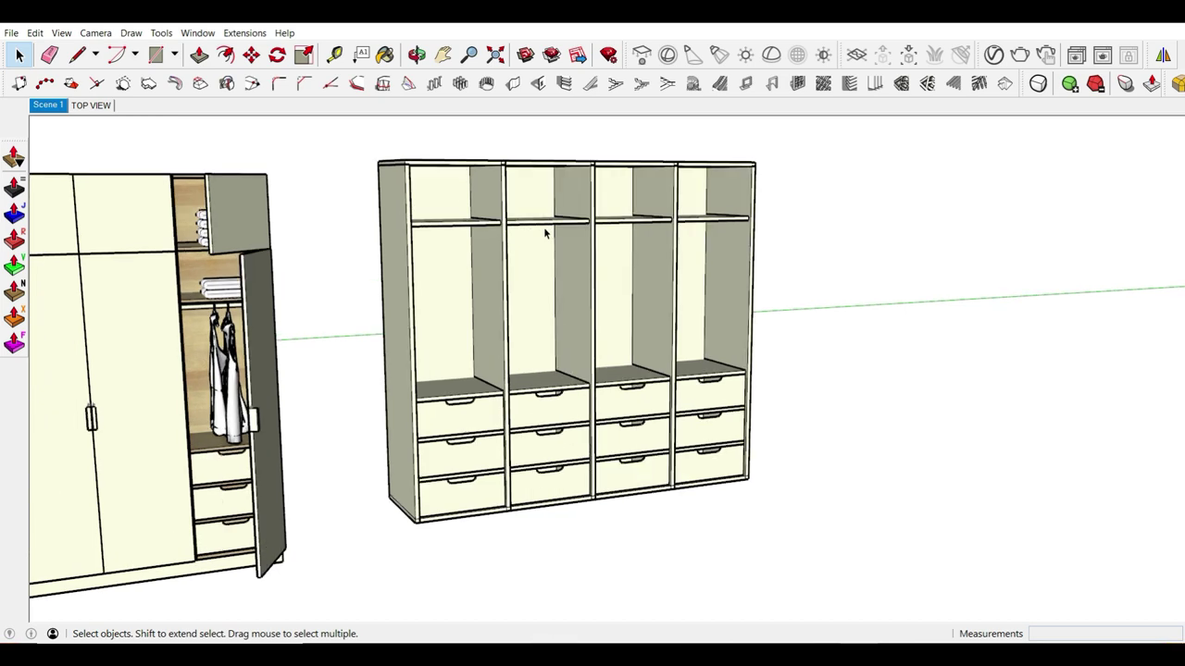
{"action": "mouse_move", "coordinate": [545, 230]}
{"action": "middle_mouse_down"}
{"action": "mouse_move", "coordinate": [577, 296]}
{"action": "mouse_move", "coordinate": [751, 373]}
{"action": "mouse_move", "coordinate": [562, 281]}
{"action": "mouse_move", "coordinate": [575, 273]}
{"action": "mouse_move", "coordinate": [656, 346]}
{"action": "mouse_move", "coordinate": [724, 353]}
{"action": "mouse_move", "coordinate": [615, 319]}
{"action": "mouse_move", "coordinate": [700, 309]}
{"action": "mouse_move", "coordinate": [706, 323]}
{"action": "middle_mouse_up"}
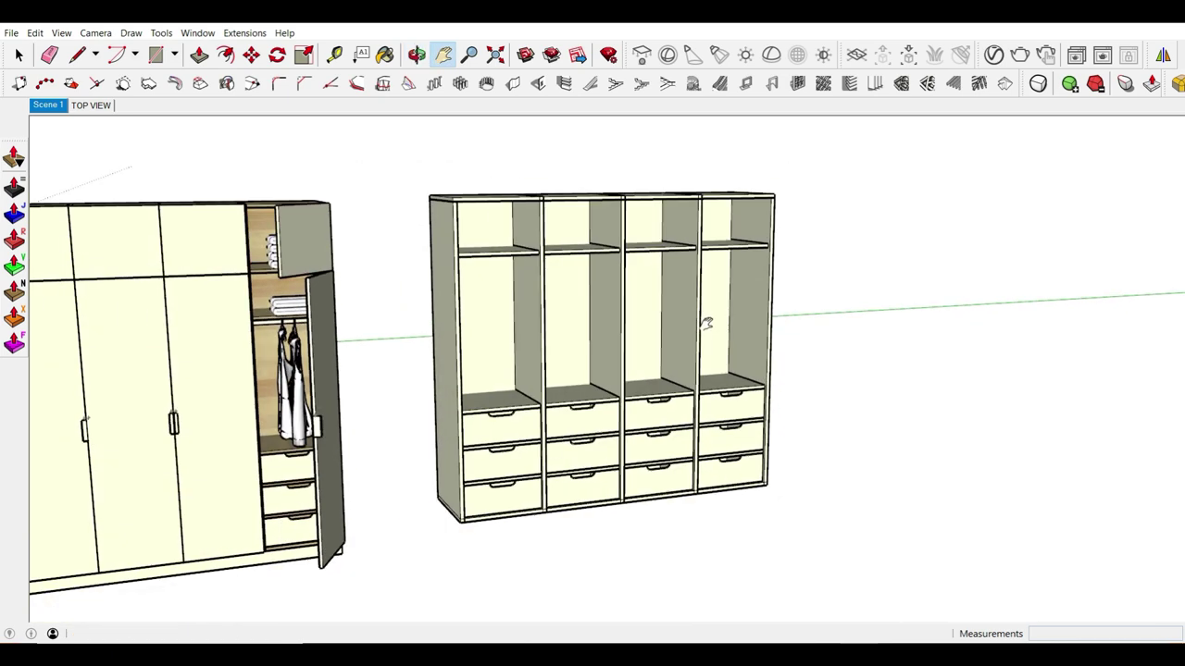
{"action": "scroll", "coordinate": [757, 192], "scroll_direction": "up", "scroll_amount": 1}
{"action": "scroll", "coordinate": [757, 192], "scroll_direction": "up", "scroll_amount": 2}
{"action": "scroll", "coordinate": [757, 193], "scroll_direction": "up", "scroll_amount": 1}
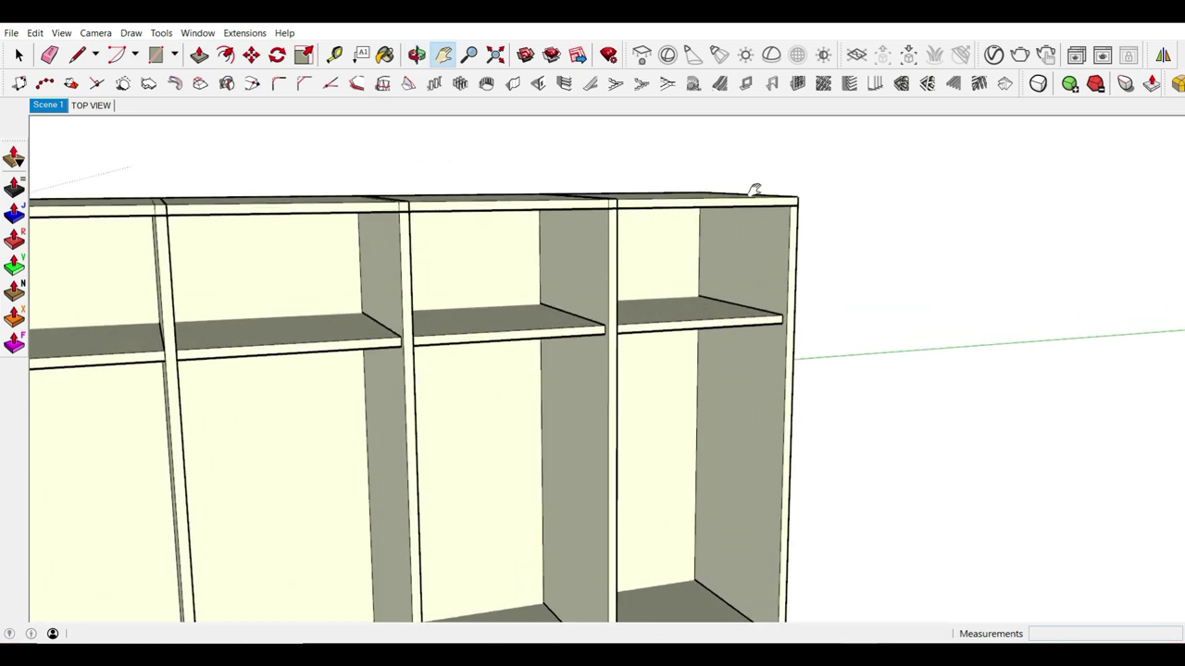
{"action": "scroll", "coordinate": [727, 200], "scroll_direction": "up", "scroll_amount": 1}
{"action": "scroll", "coordinate": [619, 209], "scroll_direction": "up", "scroll_amount": 1}
{"action": "scroll", "coordinate": [608, 203], "scroll_direction": "up", "scroll_amount": 1}
{"action": "key", "text": "l"}
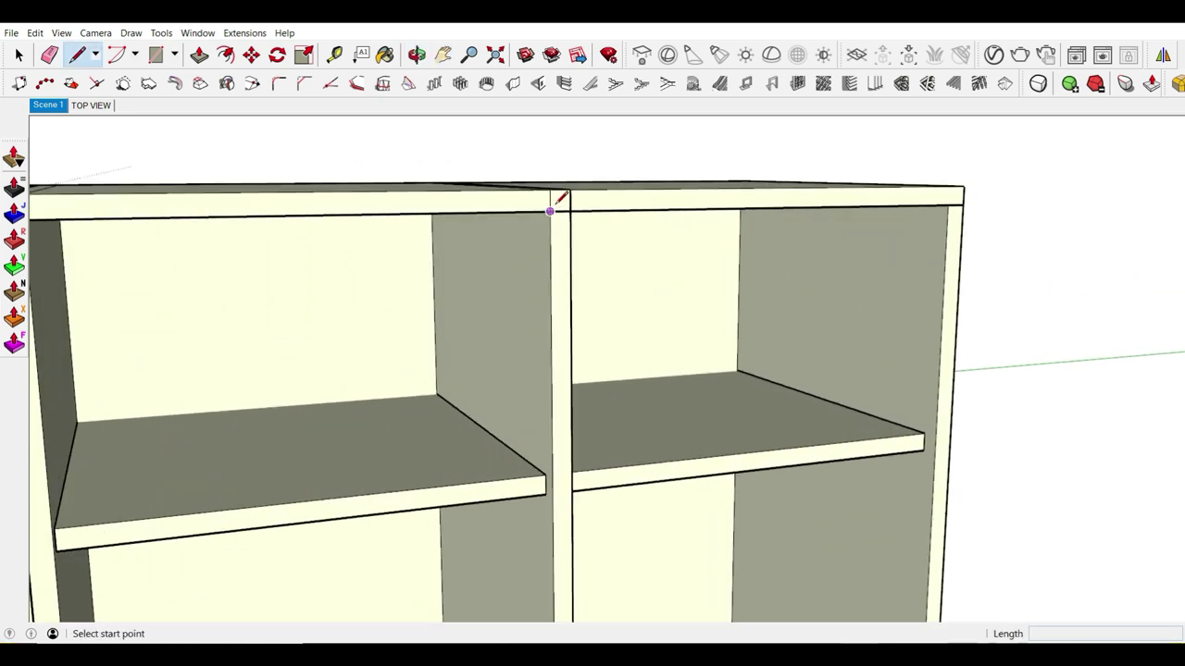
{"action": "scroll", "coordinate": [561, 198], "scroll_direction": "up", "scroll_amount": 1}
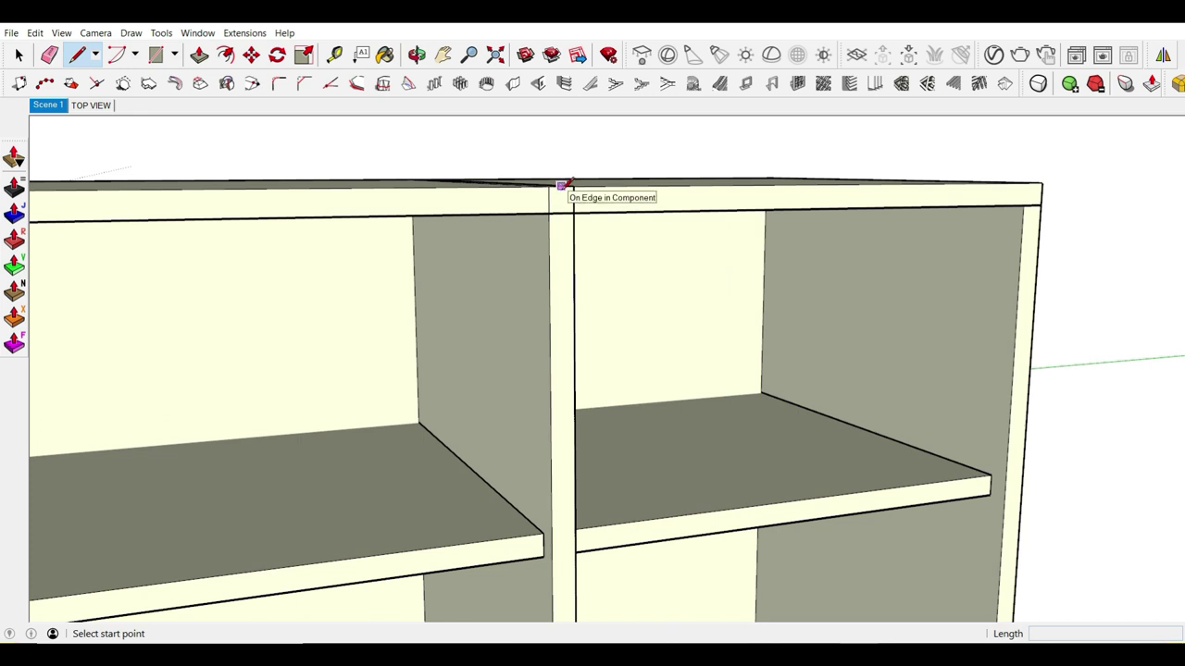
{"action": "left_click", "coordinate": [561, 185]}
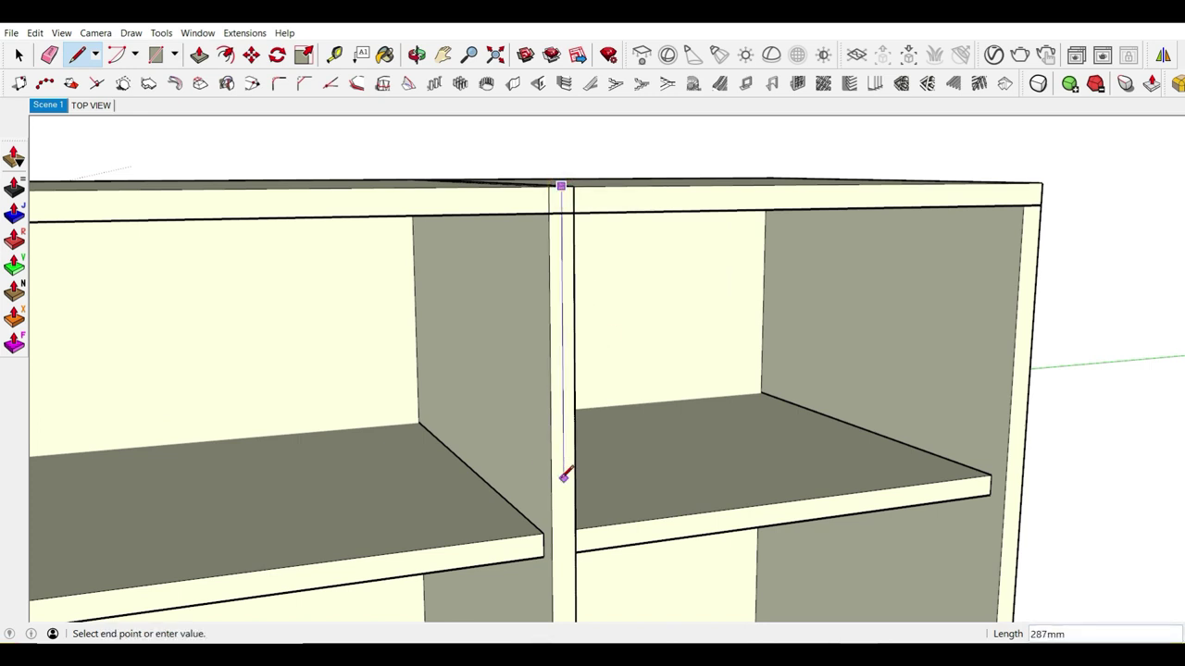
{"action": "left_click", "coordinate": [564, 478]}
{"action": "key", "text": "space"}
{"action": "scroll", "coordinate": [587, 377], "scroll_direction": "down", "scroll_amount": 2}
{"action": "scroll", "coordinate": [595, 398], "scroll_direction": "down", "scroll_amount": 1}
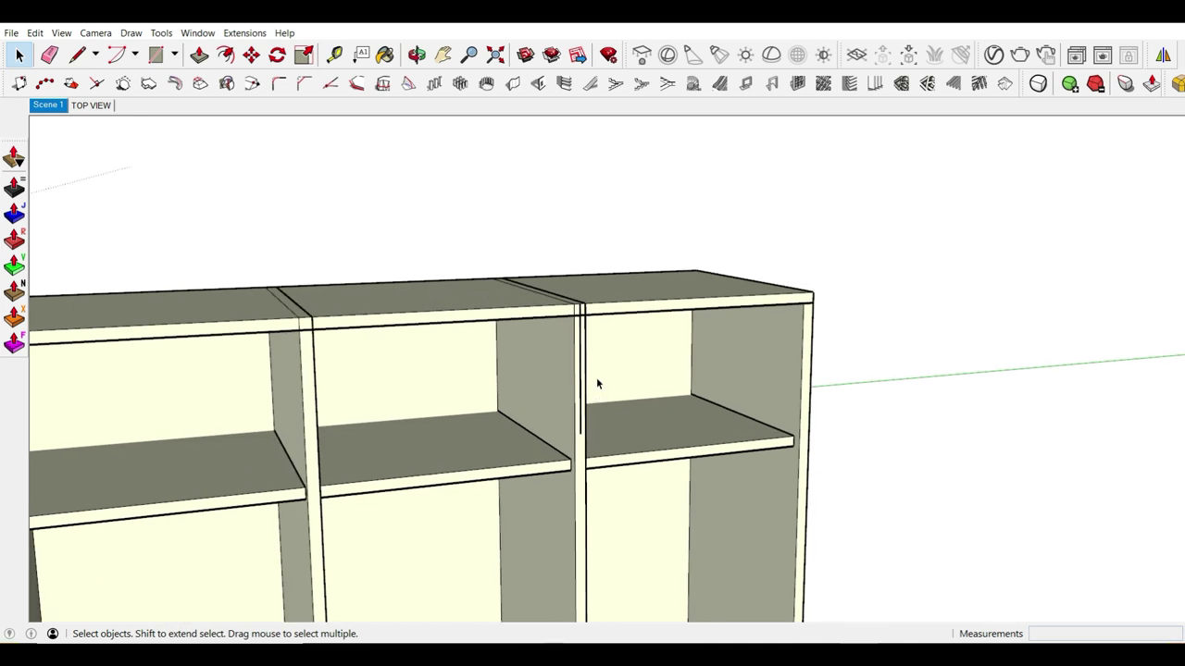
{"action": "scroll", "coordinate": [596, 377], "scroll_direction": "up", "scroll_amount": 1}
Step: Draw a rectangle from the divider top to the shelf's front corner, closing the upper opening
{"action": "key", "text": "r"}
{"action": "left_click", "coordinate": [574, 280]}
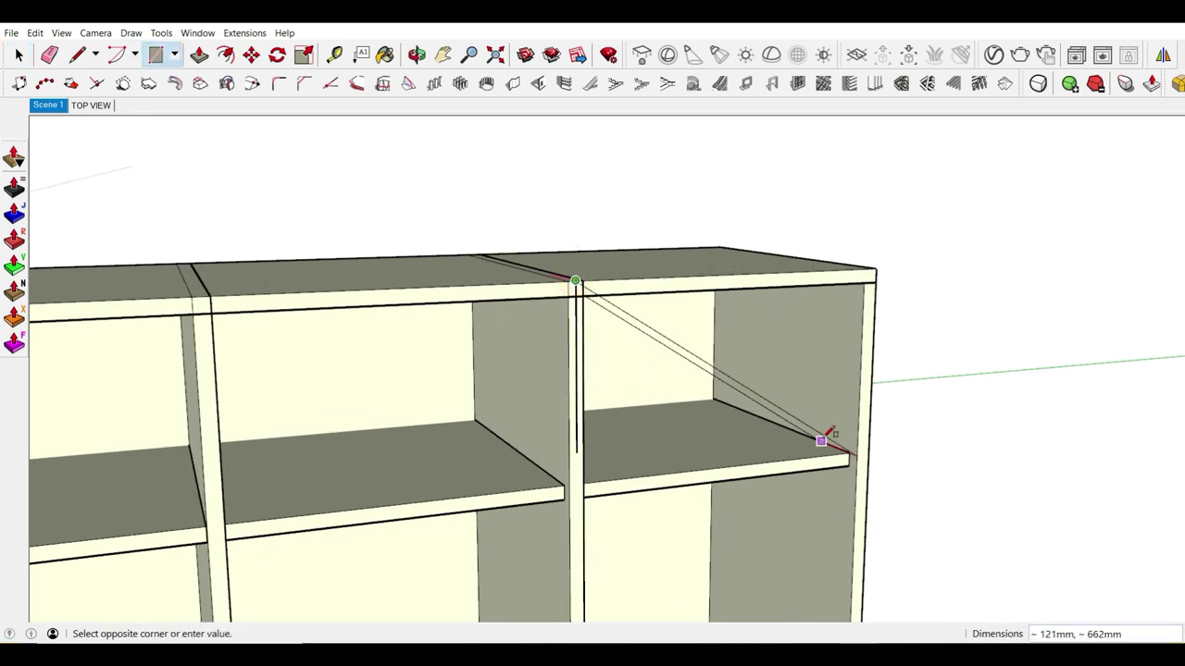
{"action": "scroll", "coordinate": [750, 366], "scroll_direction": "up", "scroll_amount": 1}
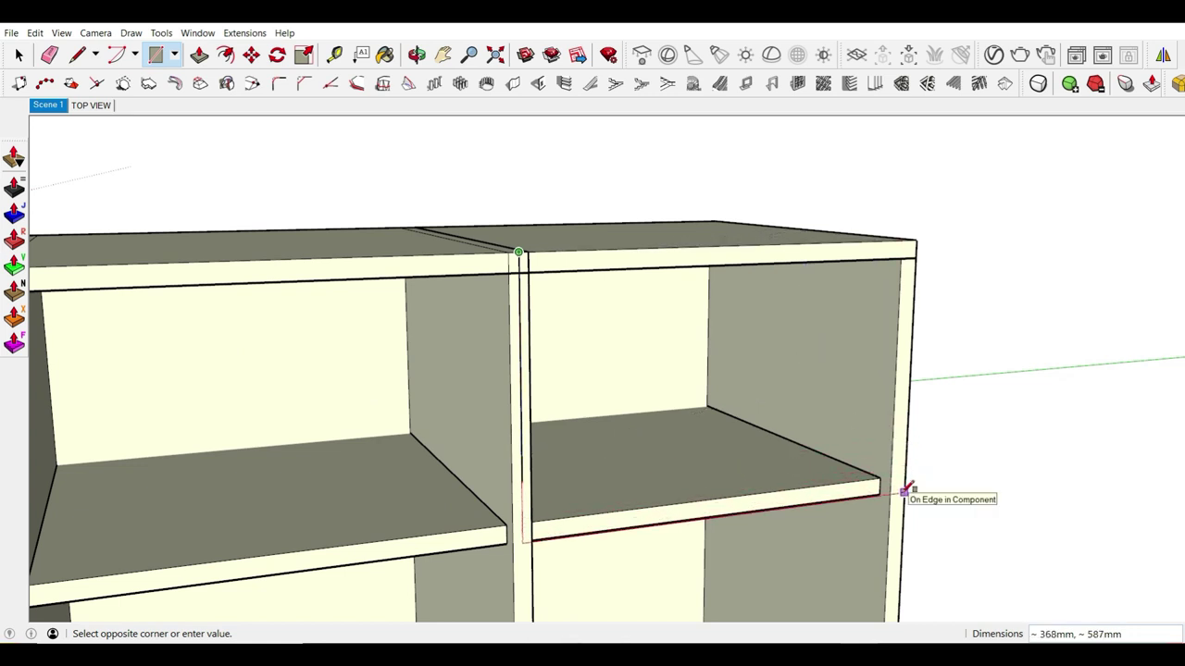
{"action": "scroll", "coordinate": [907, 491], "scroll_direction": "up", "scroll_amount": 1}
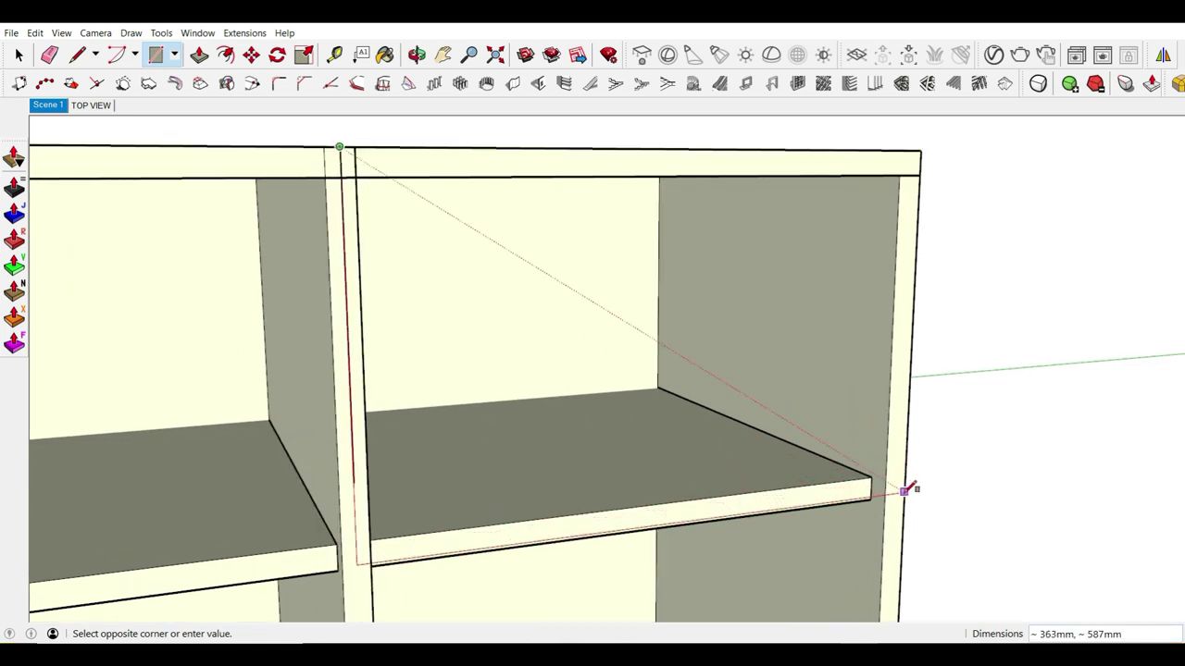
{"action": "left_click", "coordinate": [907, 493]}
{"action": "key", "text": "space"}
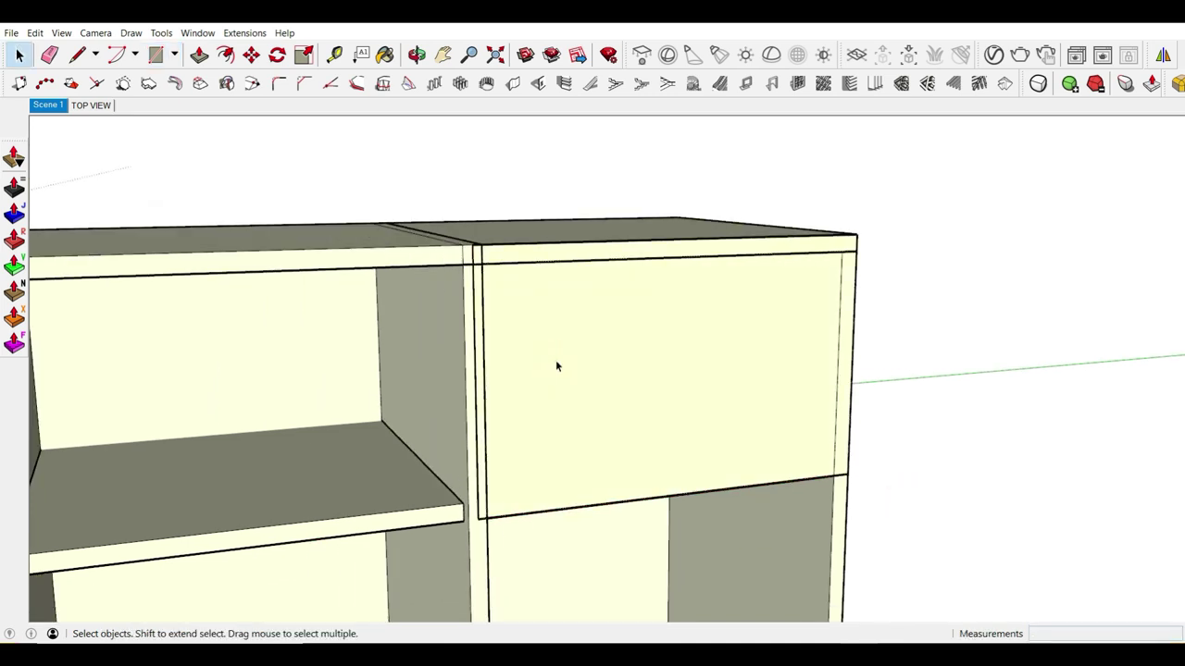
Step: Make the new rectangle a component and push/pull it 25mm thick
{"action": "key", "text": "g"}
{"action": "key", "text": "Return"}
{"action": "key", "text": "p"}
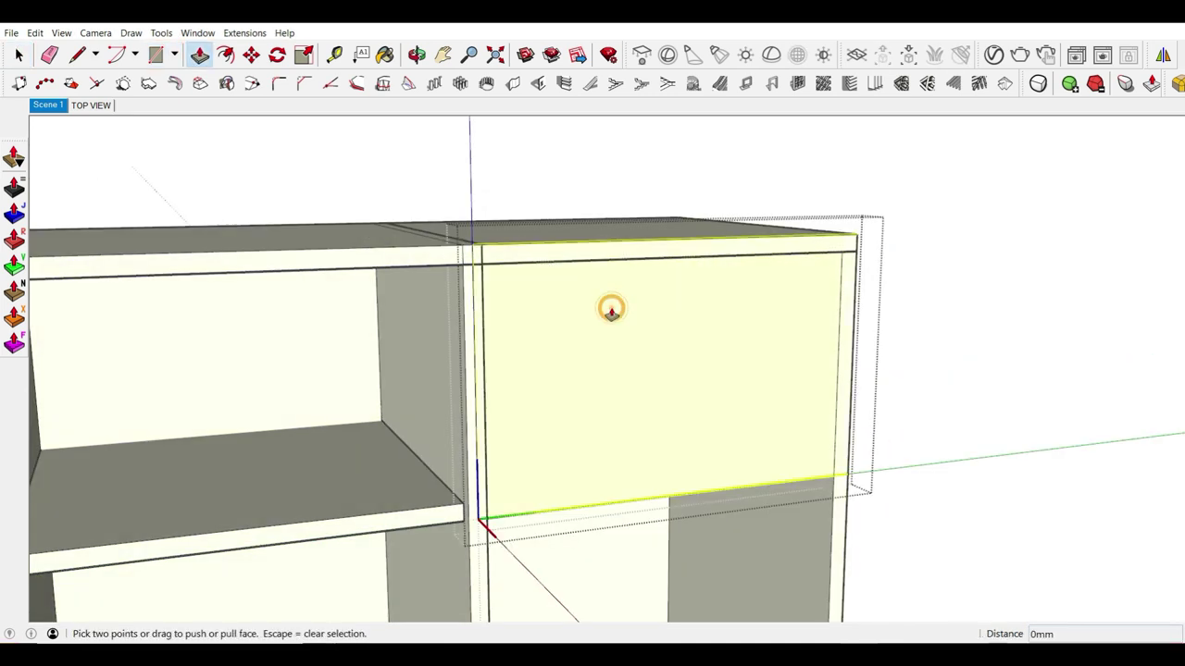
{"action": "left_click", "coordinate": [704, 343]}
{"action": "type", "text": "25"}
{"action": "key", "text": "Return"}
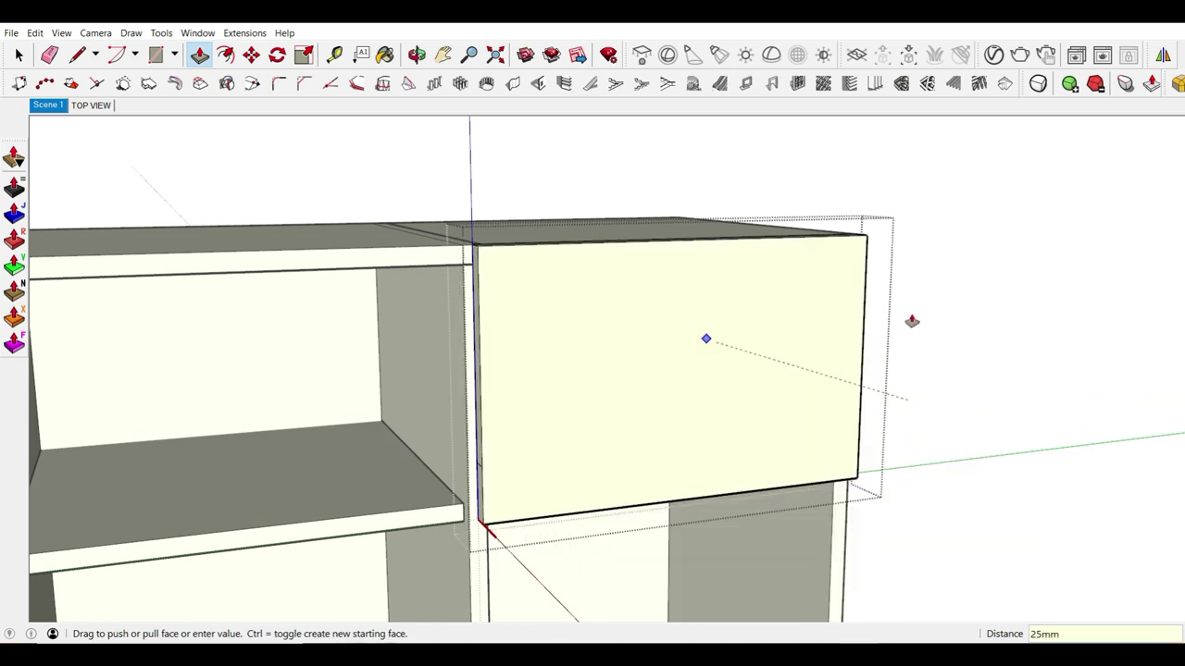
Step: Orbit around to inspect the 25mm panel's underside and bottom edge
{"action": "scroll", "coordinate": [511, 272], "scroll_direction": "up", "scroll_amount": 3}
{"action": "scroll", "coordinate": [514, 275], "scroll_direction": "down", "scroll_amount": 3}
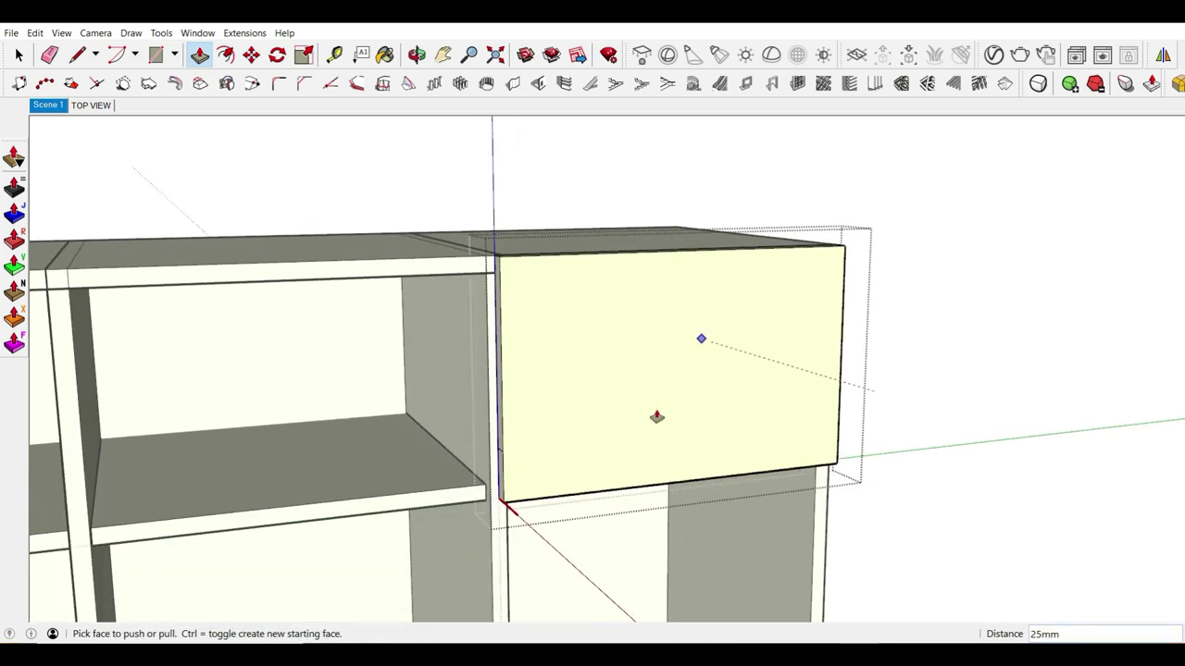
{"action": "middle_click_drag", "start_coordinate": [656, 416], "coordinate": [642, 286]}
{"action": "scroll", "coordinate": [505, 479], "scroll_direction": "up", "scroll_amount": 3}
{"action": "middle_click_drag", "start_coordinate": [506, 478], "coordinate": [518, 448]}
{"action": "scroll", "coordinate": [476, 448], "scroll_direction": "up", "scroll_amount": 1}
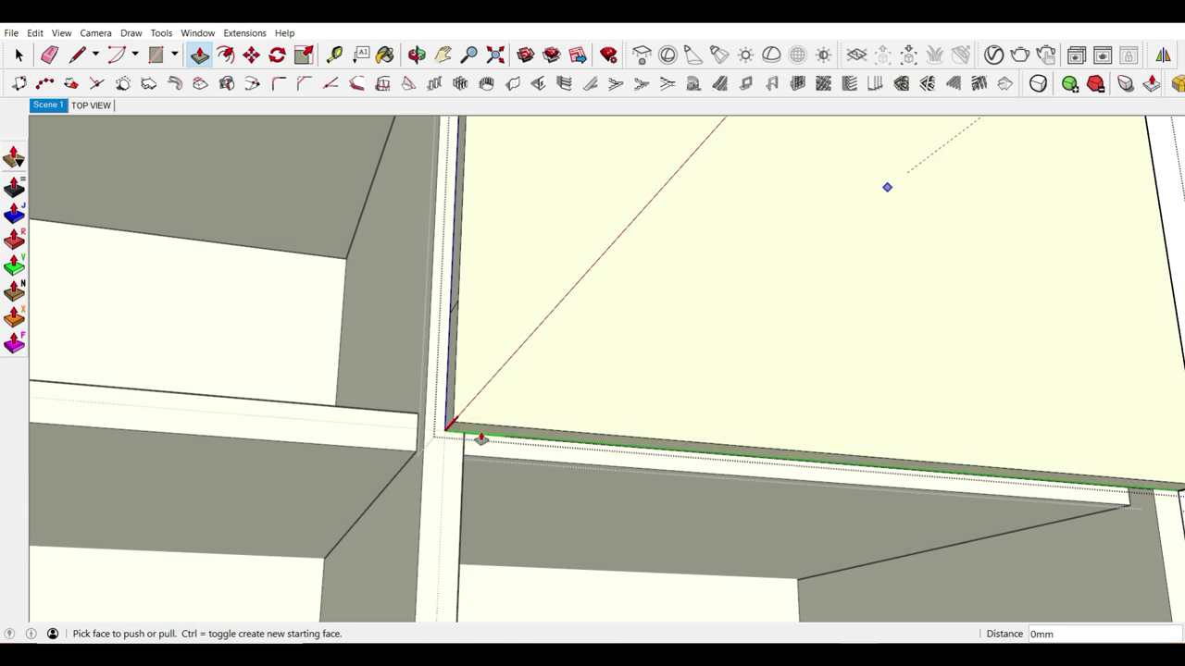
{"action": "left_click", "coordinate": [480, 439]}
{"action": "key", "text": "Escape"}
{"action": "scroll", "coordinate": [571, 484], "scroll_direction": "down", "scroll_amount": 3}
{"action": "middle_click_drag", "start_coordinate": [571, 484], "coordinate": [663, 450]}
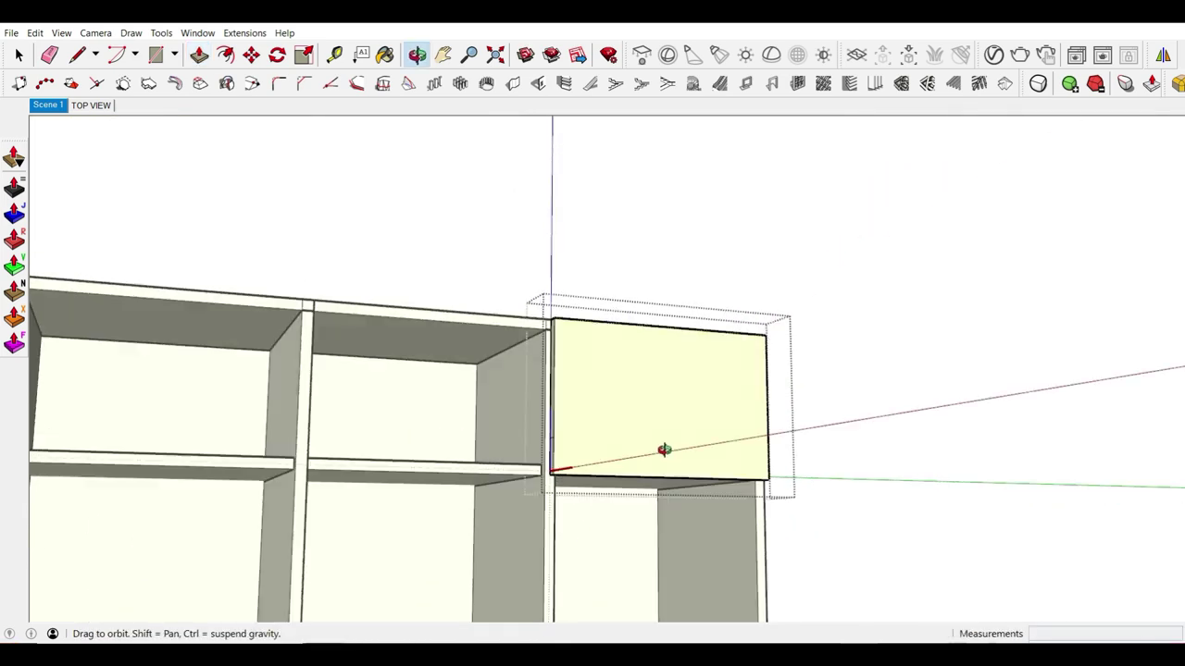
{"action": "key", "text": "space"}
{"action": "mouse_move", "coordinate": [931, 333]}
{"action": "middle_mouse_down"}
{"action": "mouse_move", "coordinate": [597, 348]}
{"action": "mouse_move", "coordinate": [653, 381]}
{"action": "mouse_move", "coordinate": [572, 447]}
{"action": "middle_mouse_up"}
Step: Copy the panel about 587 mm left over the neighbouring unit and make it unique
{"action": "key", "text": "m"}
{"action": "scroll", "coordinate": [796, 350], "scroll_direction": "up", "scroll_amount": 1}
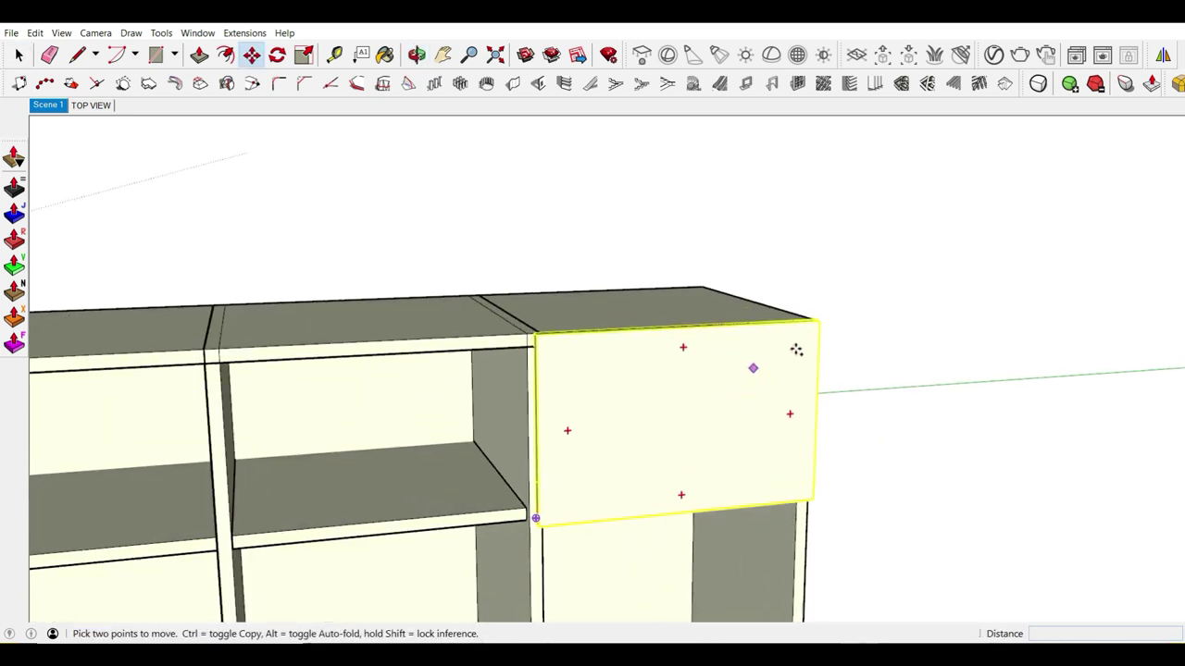
{"action": "left_click", "coordinate": [819, 323]}
{"action": "key", "text": "ctrl"}
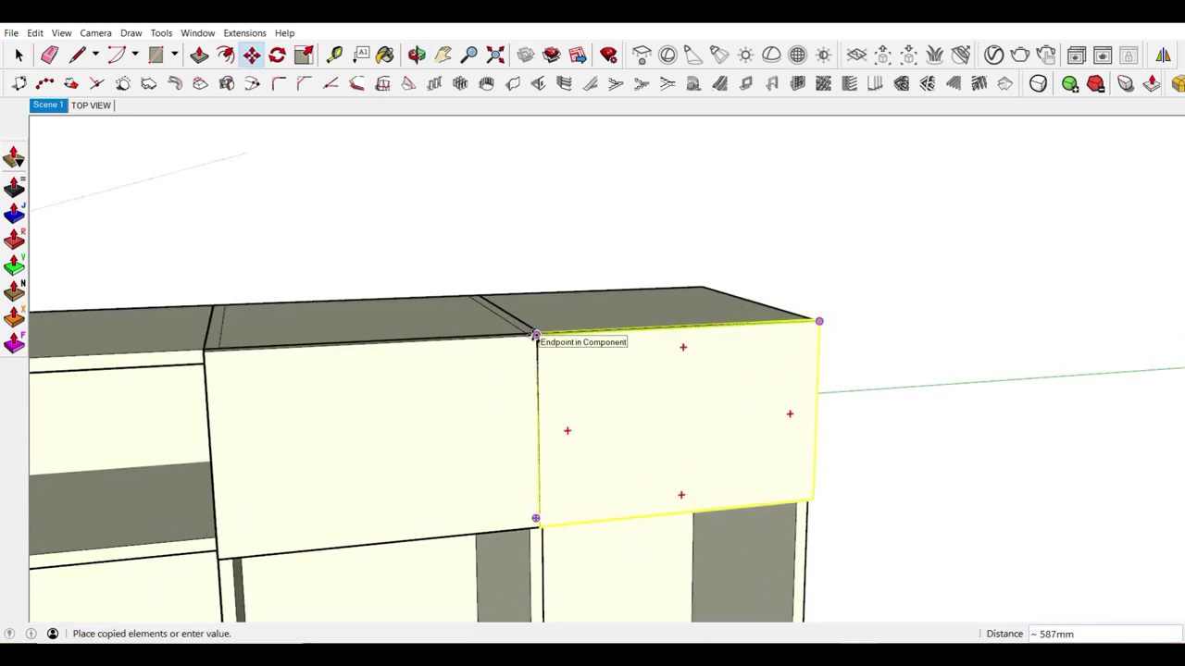
{"action": "left_click", "coordinate": [535, 335]}
{"action": "right_click", "coordinate": [377, 371]}
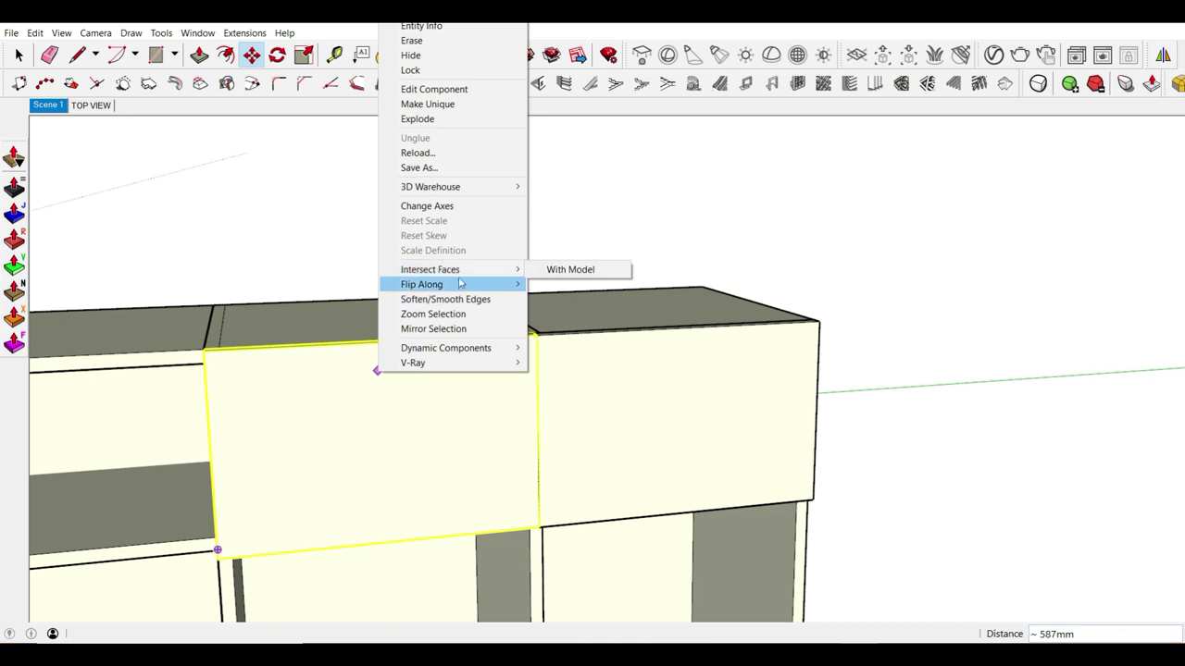
{"action": "left_click", "coordinate": [425, 103]}
{"action": "middle_click_drag", "start_coordinate": [294, 412], "coordinate": [246, 410]}
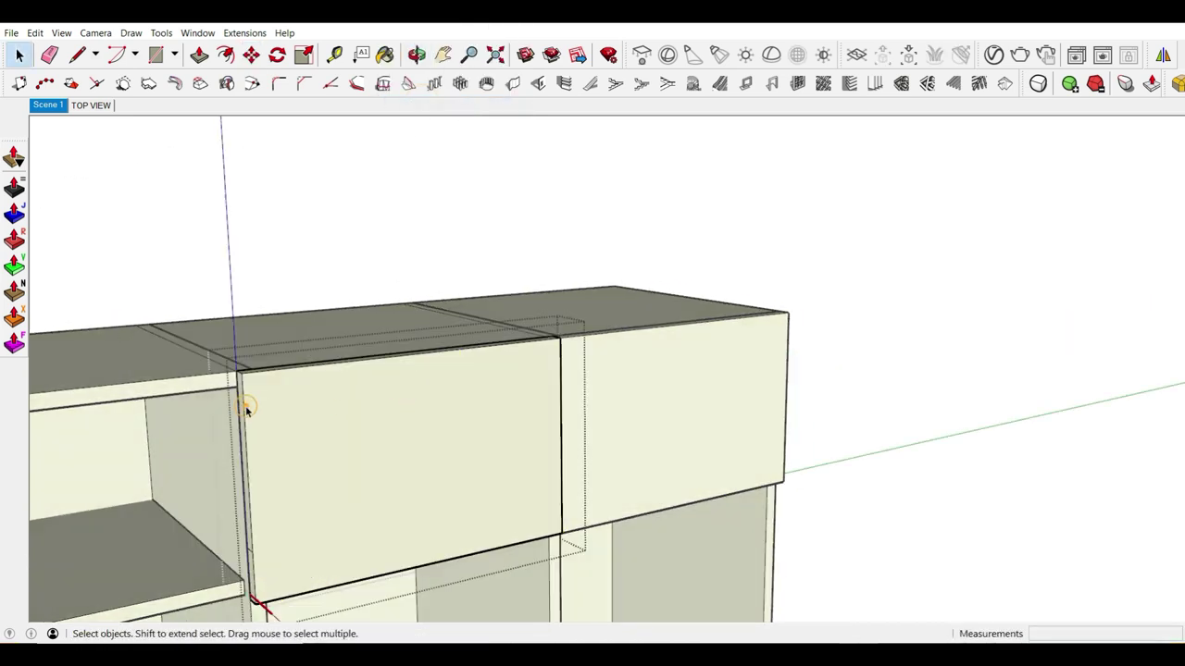
Step: Push the copied panel's thin side face to fit the opening
{"action": "scroll", "coordinate": [244, 408], "scroll_direction": "up", "scroll_amount": 3}
{"action": "key", "text": "p"}
{"action": "scroll", "coordinate": [233, 363], "scroll_direction": "up", "scroll_amount": 1}
{"action": "scroll", "coordinate": [238, 365], "scroll_direction": "up", "scroll_amount": 1}
{"action": "left_click", "coordinate": [239, 366]}
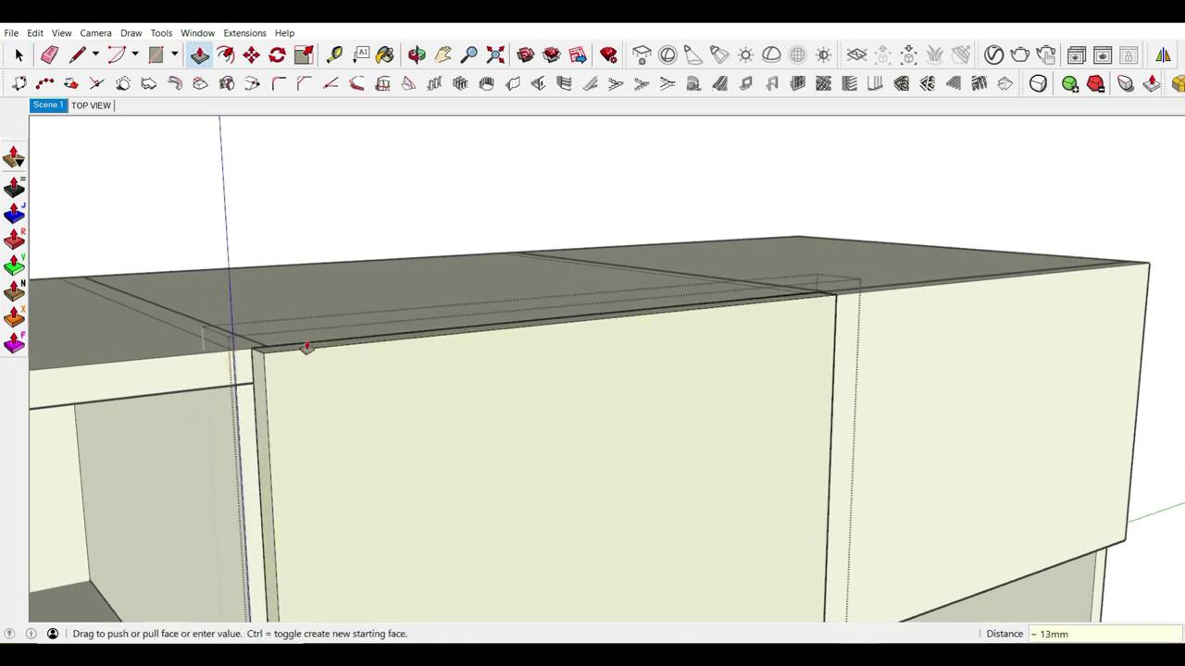
{"action": "left_click", "coordinate": [305, 344]}
{"action": "scroll", "coordinate": [349, 374], "scroll_direction": "down", "scroll_amount": 3}
{"action": "scroll", "coordinate": [349, 374], "scroll_direction": "down", "scroll_amount": 3}
{"action": "key", "text": "space"}
Step: Trim the left top panel's narrow side face so it sits flush with its neighbour
{"action": "left_click", "coordinate": [537, 391]}
{"action": "scroll", "coordinate": [342, 463], "scroll_direction": "up", "scroll_amount": 2}
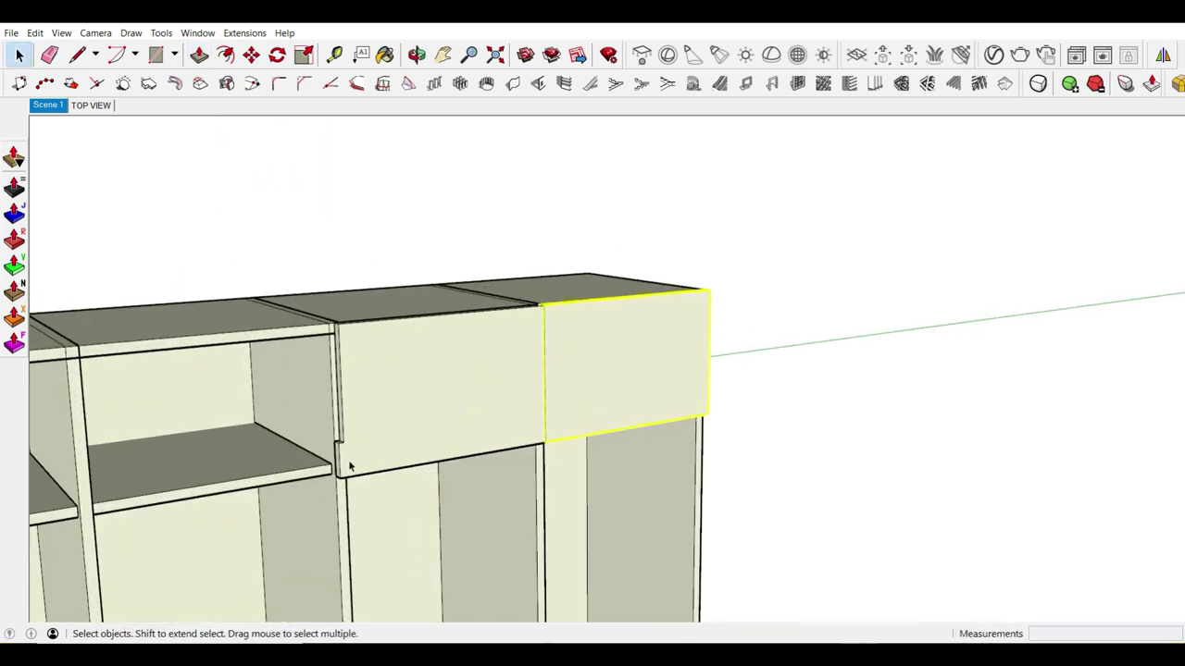
{"action": "scroll", "coordinate": [340, 463], "scroll_direction": "up", "scroll_amount": 2}
{"action": "scroll", "coordinate": [339, 455], "scroll_direction": "up", "scroll_amount": 2}
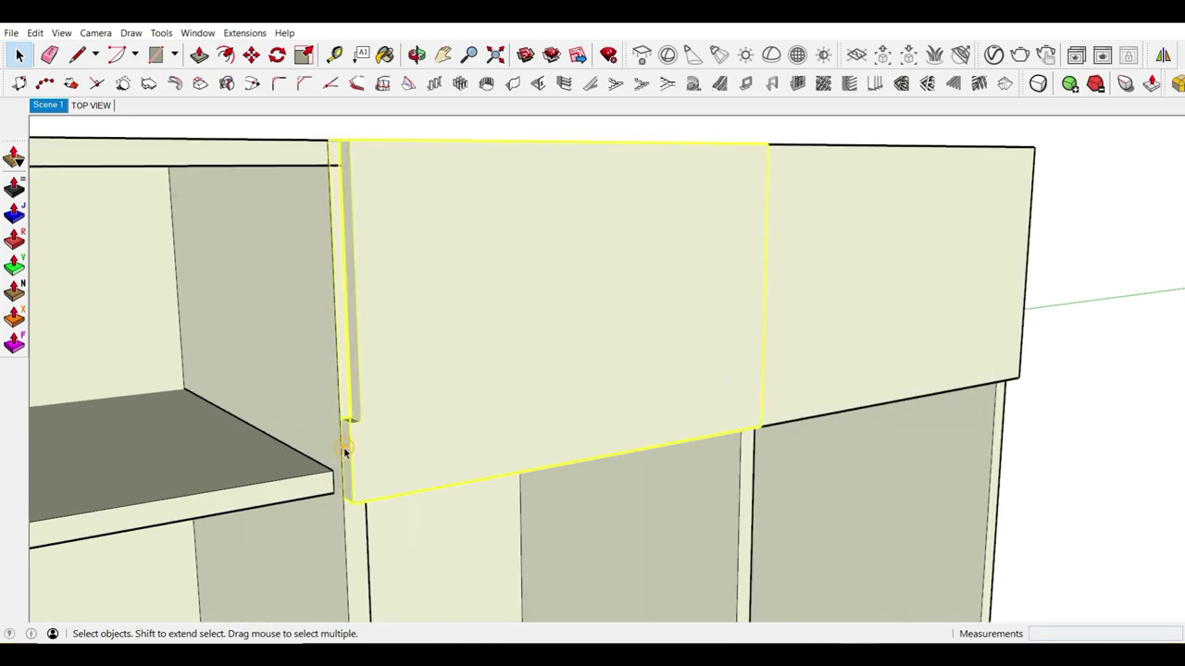
{"action": "scroll", "coordinate": [343, 454], "scroll_direction": "up", "scroll_amount": 2}
{"action": "scroll", "coordinate": [348, 452], "scroll_direction": "up", "scroll_amount": 1}
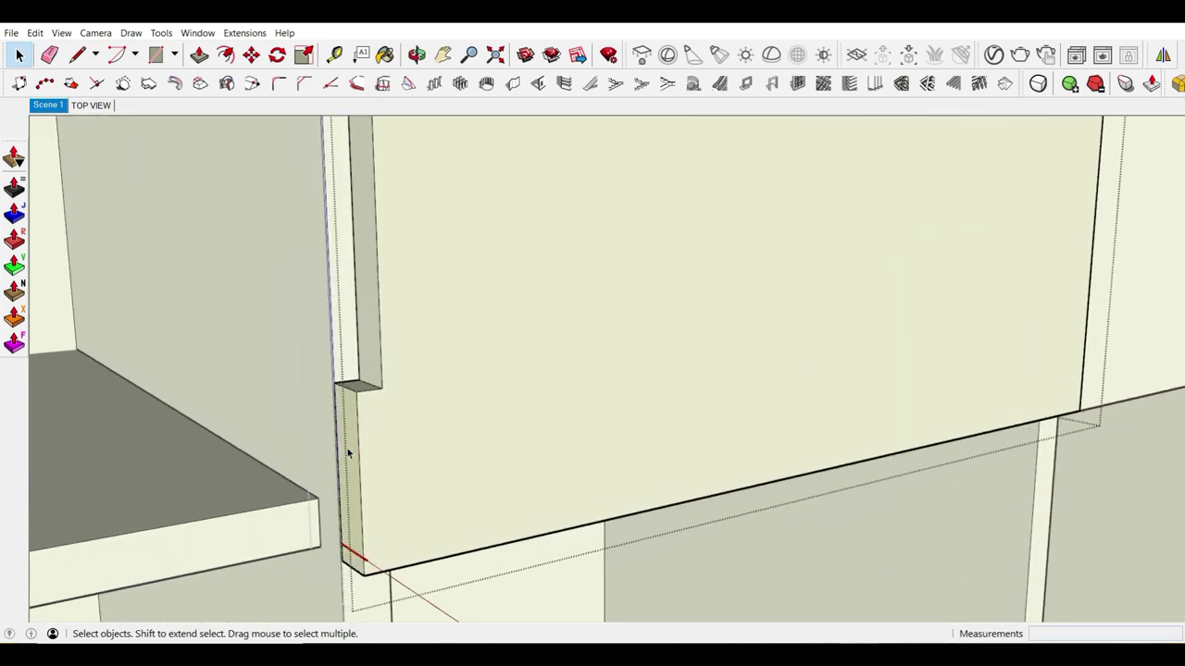
{"action": "key", "text": "p"}
{"action": "left_click", "coordinate": [348, 424]}
{"action": "left_click", "coordinate": [376, 377]}
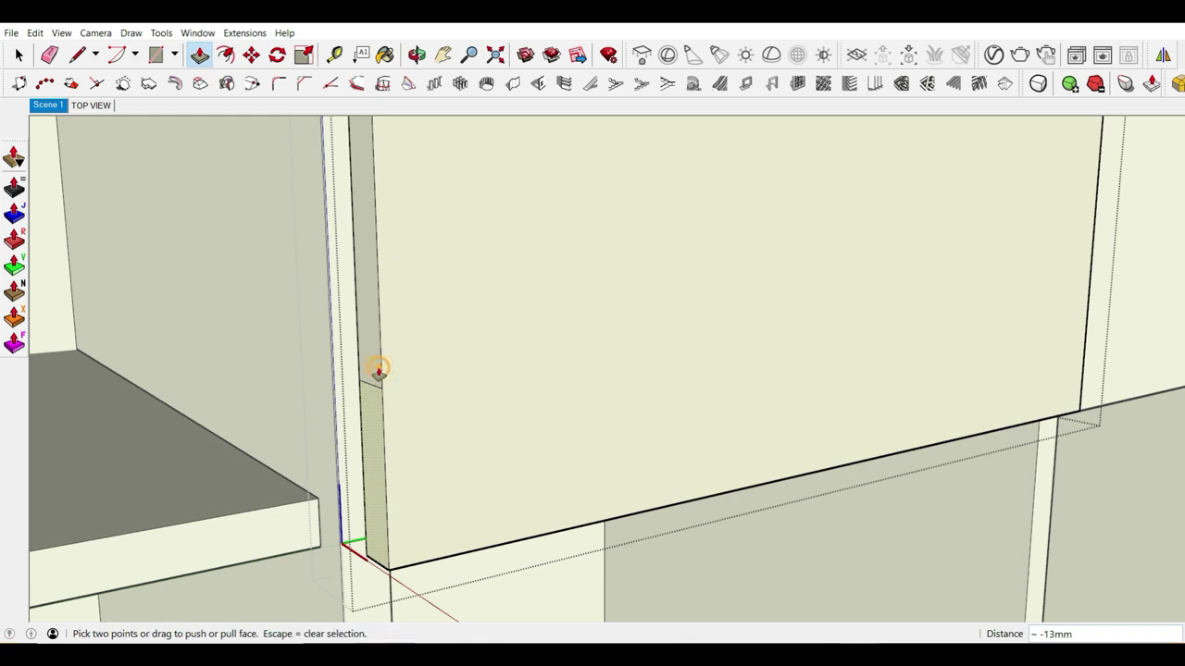
{"action": "scroll", "coordinate": [374, 374], "scroll_direction": "up", "scroll_amount": 1}
Step: Select both the left and right top panels together
{"action": "key", "text": "e"}
{"action": "scroll", "coordinate": [442, 387], "scroll_direction": "down", "scroll_amount": 1}
{"action": "scroll", "coordinate": [442, 387], "scroll_direction": "down", "scroll_amount": 3}
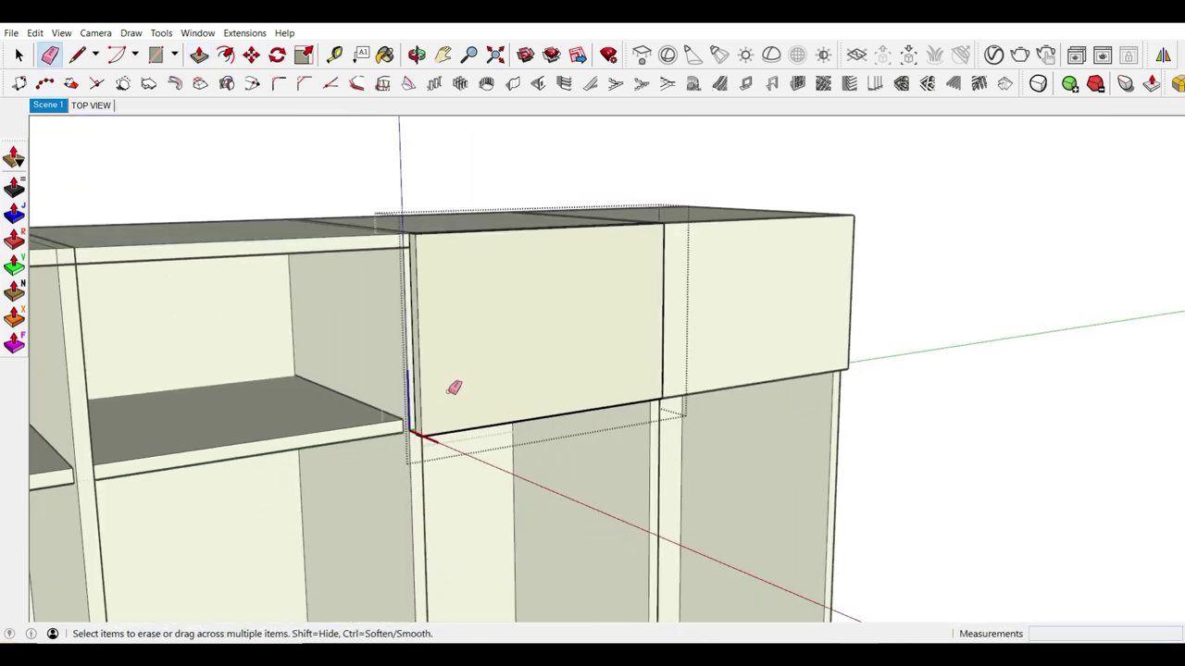
{"action": "key", "text": "space"}
{"action": "left_click", "coordinate": [647, 313]}
{"action": "left_click", "coordinate": [556, 317], "text": "shift"}
Step: Mirror the two selected top panels to the left with the Mirror extension, keeping the originals
{"action": "scroll", "coordinate": [583, 370], "scroll_direction": "down", "scroll_amount": 2}
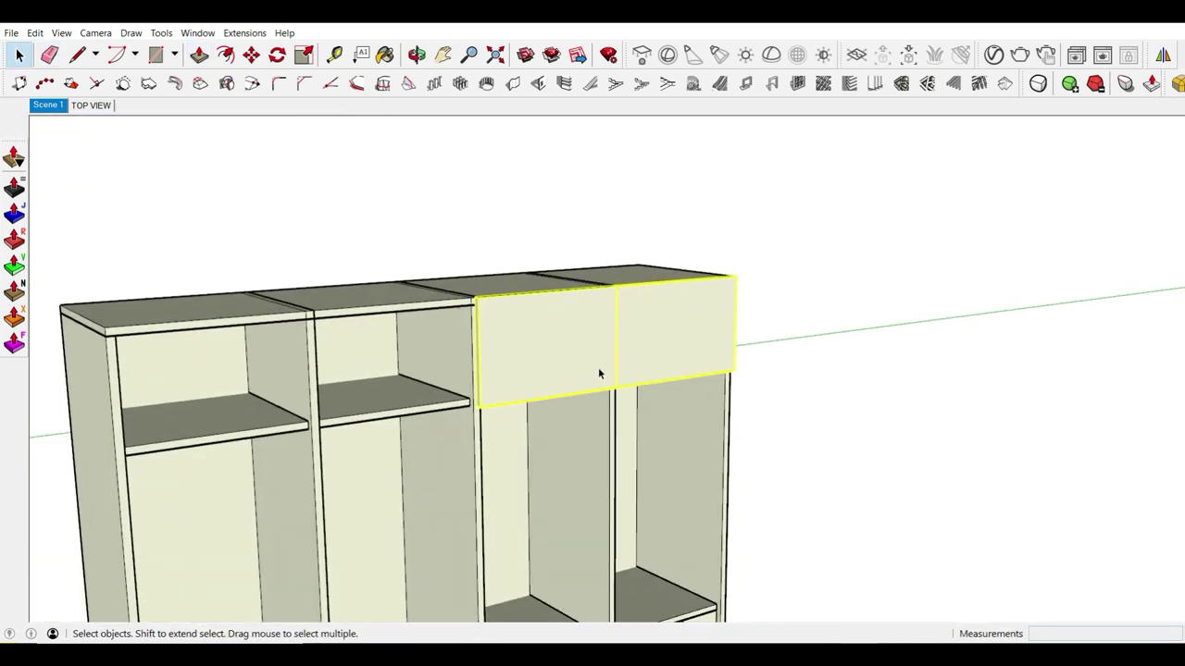
{"action": "key", "text": "m"}
{"action": "scroll", "coordinate": [740, 277], "scroll_direction": "up", "scroll_amount": 1}
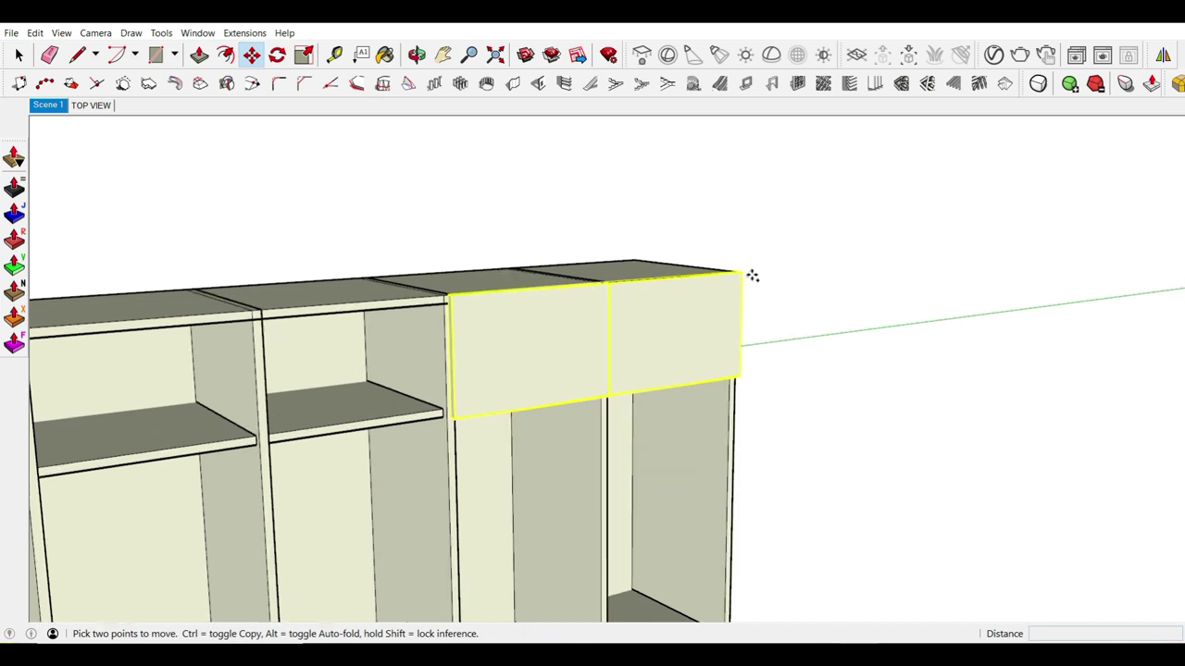
{"action": "key", "text": "space"}
{"action": "left_click", "coordinate": [1163, 54]}
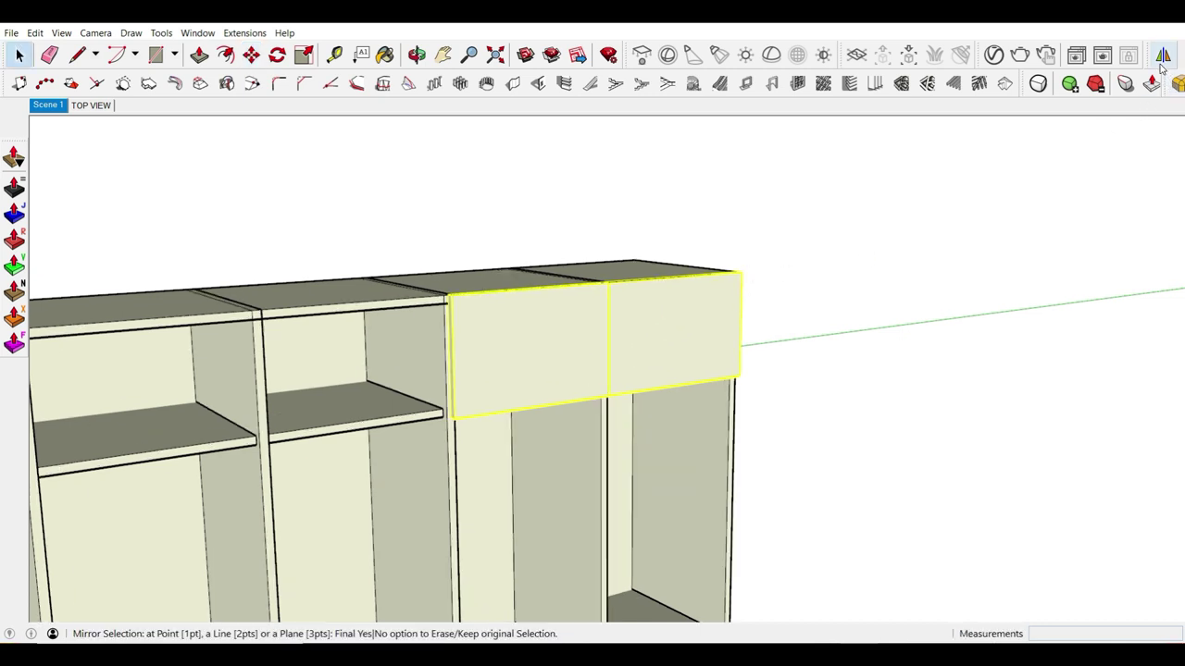
{"action": "scroll", "coordinate": [453, 364], "scroll_direction": "up", "scroll_amount": 1}
{"action": "left_click", "coordinate": [453, 360]}
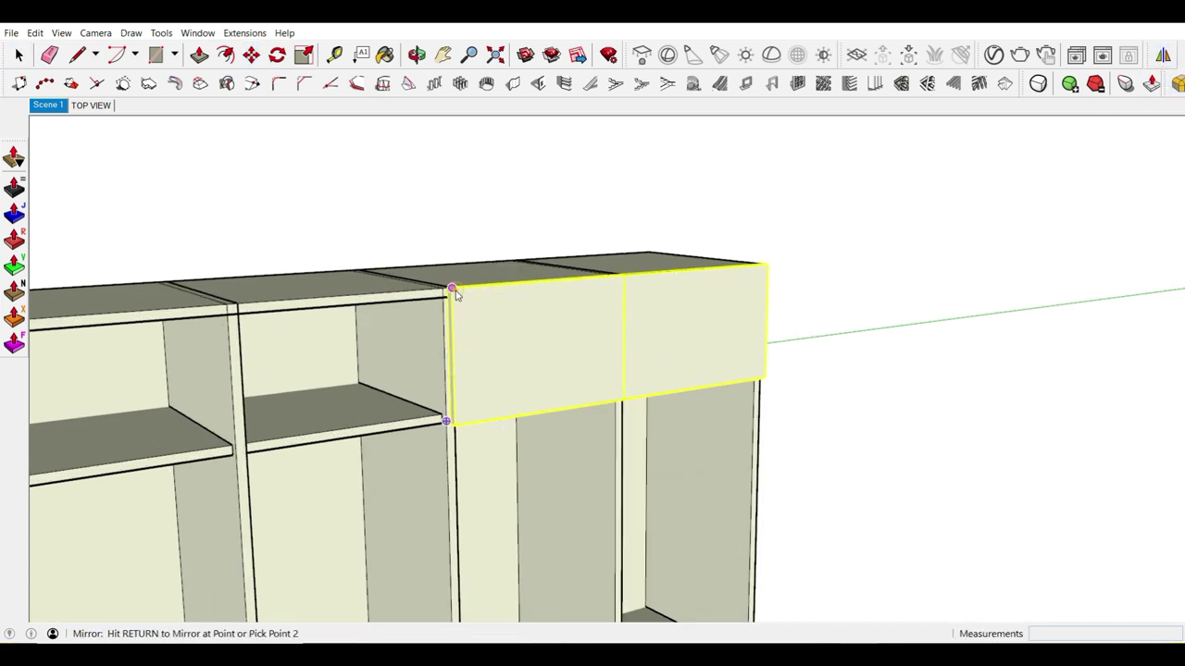
{"action": "left_click", "coordinate": [452, 289]}
{"action": "left_click", "coordinate": [520, 308]}
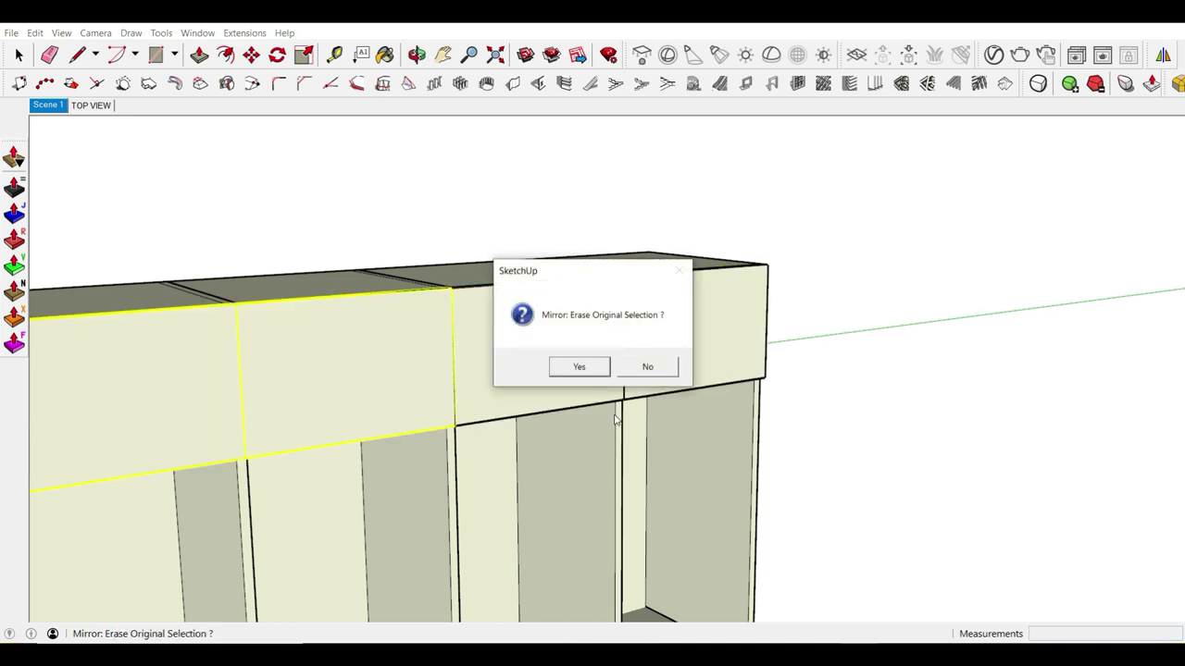
{"action": "left_click", "coordinate": [663, 376]}
{"action": "scroll", "coordinate": [665, 345], "scroll_direction": "down", "scroll_amount": 2}
Step: Orbit to look up into the second wardrobe's compartments, abandoning a started rectangle
{"action": "scroll", "coordinate": [666, 344], "scroll_direction": "down", "scroll_amount": 2}
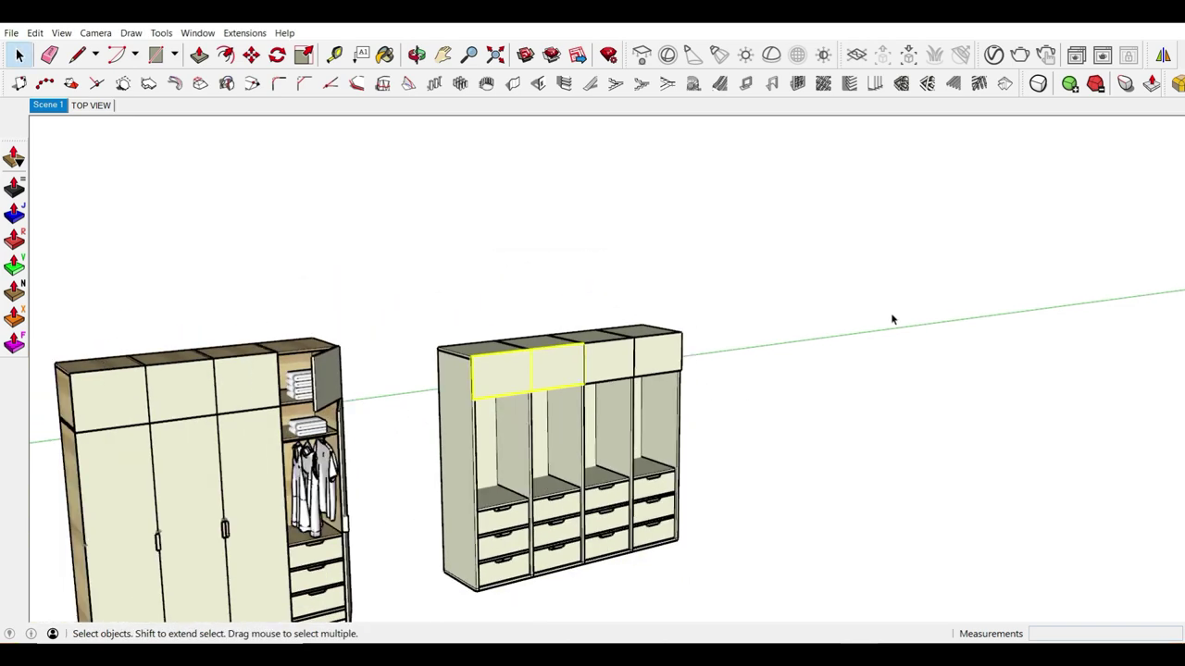
{"action": "scroll", "coordinate": [523, 389], "scroll_direction": "up", "scroll_amount": 3}
{"action": "scroll", "coordinate": [522, 388], "scroll_direction": "up", "scroll_amount": 3}
{"action": "mouse_move", "coordinate": [528, 362]}
{"action": "middle_mouse_down"}
{"action": "mouse_move", "coordinate": [657, 417]}
{"action": "mouse_move", "coordinate": [862, 455]}
{"action": "mouse_move", "coordinate": [404, 356]}
{"action": "mouse_move", "coordinate": [721, 383]}
{"action": "mouse_move", "coordinate": [730, 362]}
{"action": "mouse_move", "coordinate": [785, 366]}
{"action": "mouse_move", "coordinate": [814, 326]}
{"action": "middle_mouse_up"}
{"action": "scroll", "coordinate": [405, 357], "scroll_direction": "down", "scroll_amount": 3}
{"action": "scroll", "coordinate": [730, 362], "scroll_direction": "up", "scroll_amount": 3}
{"action": "scroll", "coordinate": [730, 362], "scroll_direction": "down", "scroll_amount": 3}
{"action": "scroll", "coordinate": [814, 326], "scroll_direction": "up", "scroll_amount": 3}
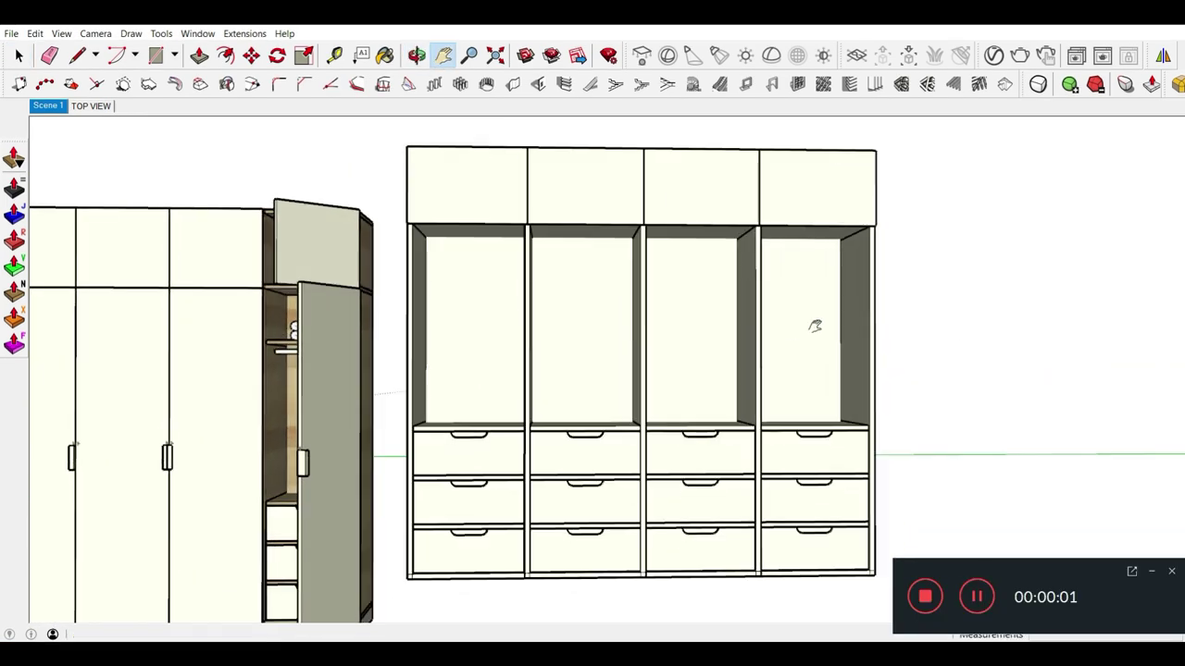
{"action": "left_click", "coordinate": [1171, 574]}
{"action": "mouse_move", "coordinate": [690, 198]}
{"action": "middle_mouse_down", "text": "shift"}
{"action": "mouse_move", "coordinate": [765, 286]}
{"action": "mouse_move", "coordinate": [635, 222]}
{"action": "mouse_move", "coordinate": [658, 328]}
{"action": "middle_mouse_up", "text": "shift"}
{"action": "scroll", "coordinate": [765, 286], "scroll_direction": "up", "scroll_amount": 3}
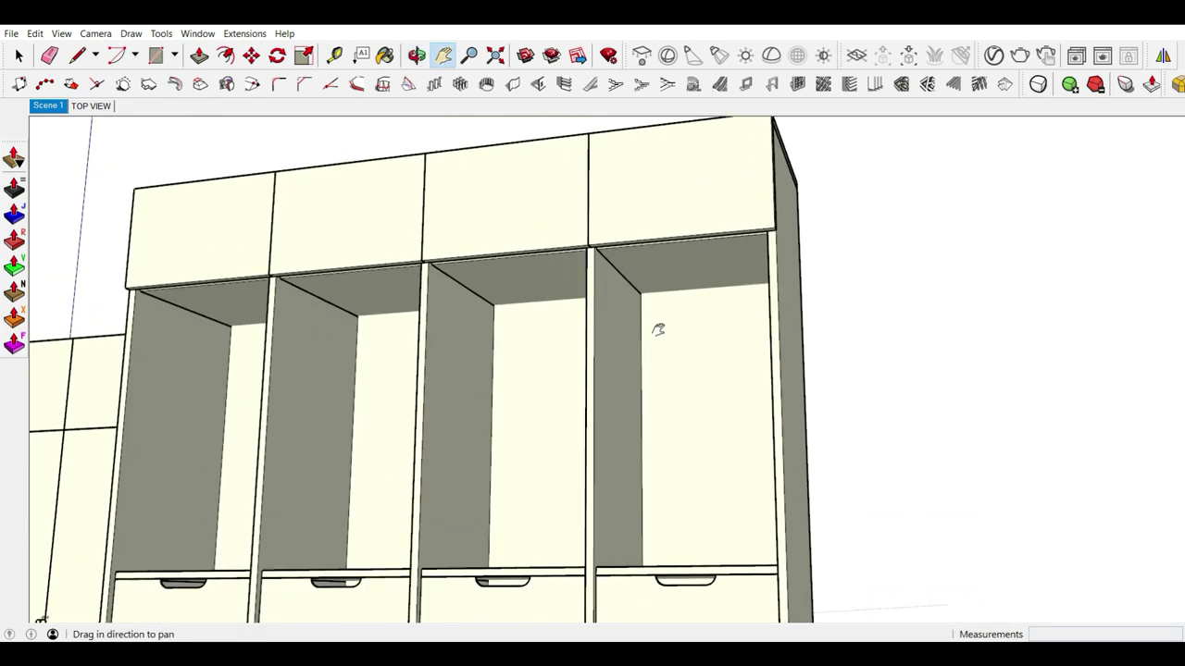
{"action": "scroll", "coordinate": [598, 251], "scroll_direction": "up", "scroll_amount": 2}
{"action": "scroll", "coordinate": [581, 235], "scroll_direction": "up", "scroll_amount": 2}
{"action": "key", "text": "r"}
{"action": "left_click", "coordinate": [577, 230]}
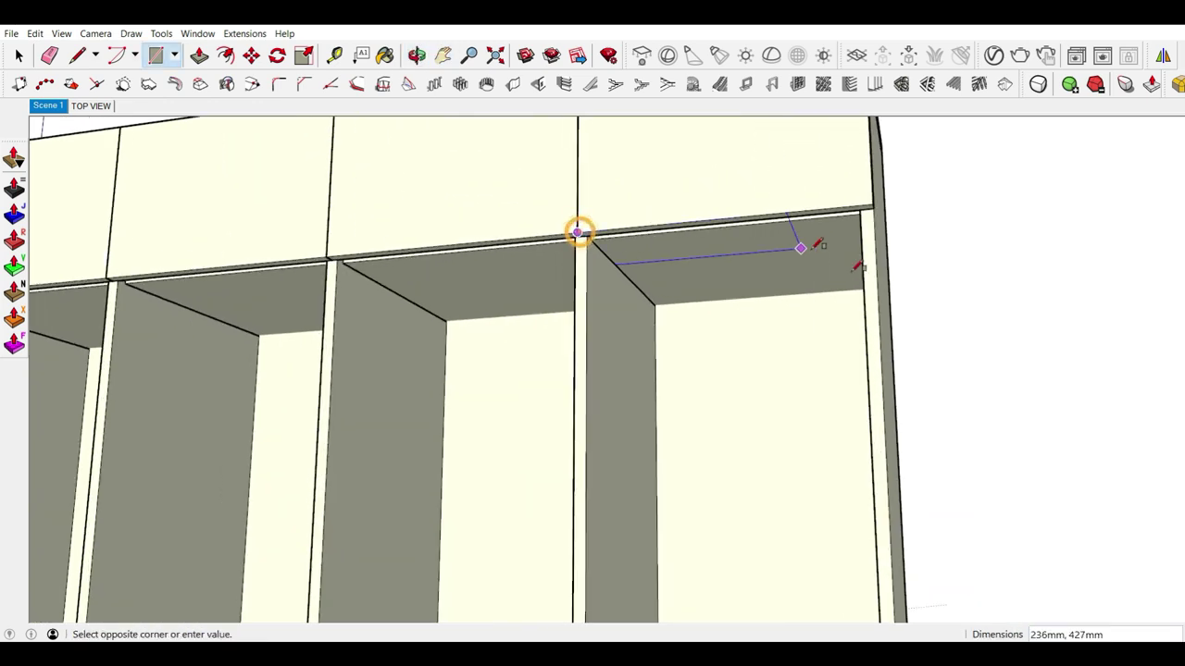
{"action": "scroll", "coordinate": [806, 244], "scroll_direction": "down", "scroll_amount": 3}
{"action": "scroll", "coordinate": [889, 354], "scroll_direction": "down", "scroll_amount": 2}
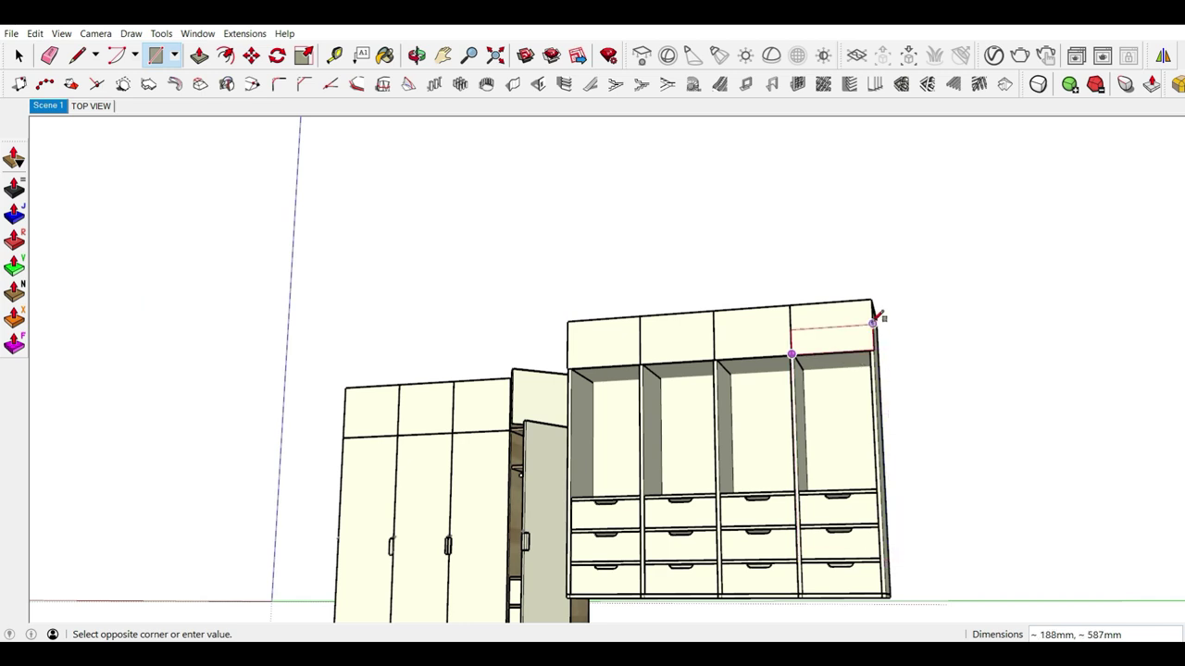
{"action": "scroll", "coordinate": [873, 320], "scroll_direction": "up", "scroll_amount": 1}
{"action": "key", "text": "space"}
{"action": "scroll", "coordinate": [825, 334], "scroll_direction": "up", "scroll_amount": 3}
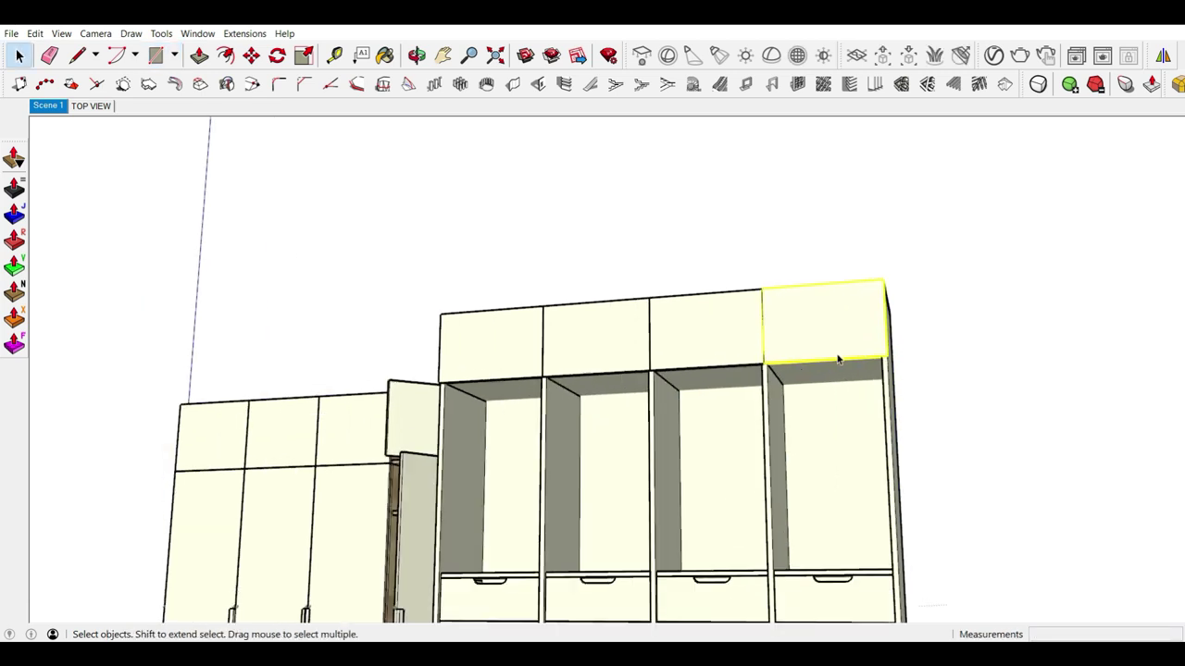
Step: Copy the top-right panel directly beneath itself and make the copy unique
{"action": "key", "text": "m"}
{"action": "scroll", "coordinate": [839, 357], "scroll_direction": "up", "scroll_amount": 1}
{"action": "key", "text": "ctrl"}
{"action": "left_click", "coordinate": [741, 274]}
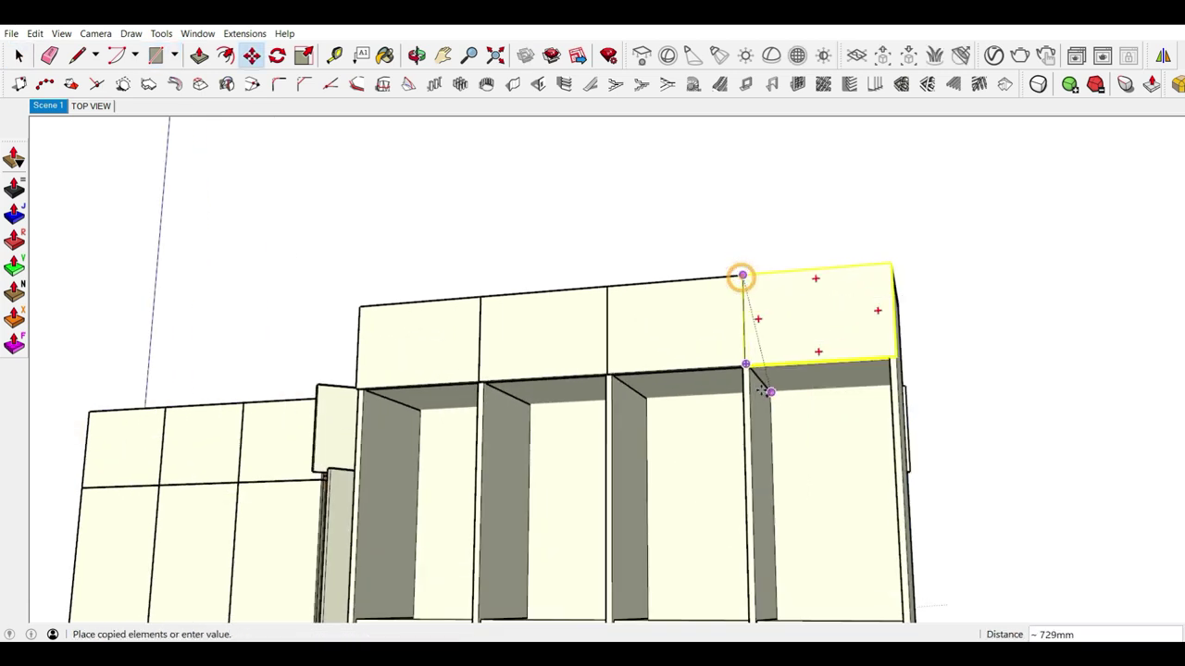
{"action": "scroll", "coordinate": [738, 366], "scroll_direction": "up", "scroll_amount": 1}
{"action": "scroll", "coordinate": [740, 369], "scroll_direction": "up", "scroll_amount": 1}
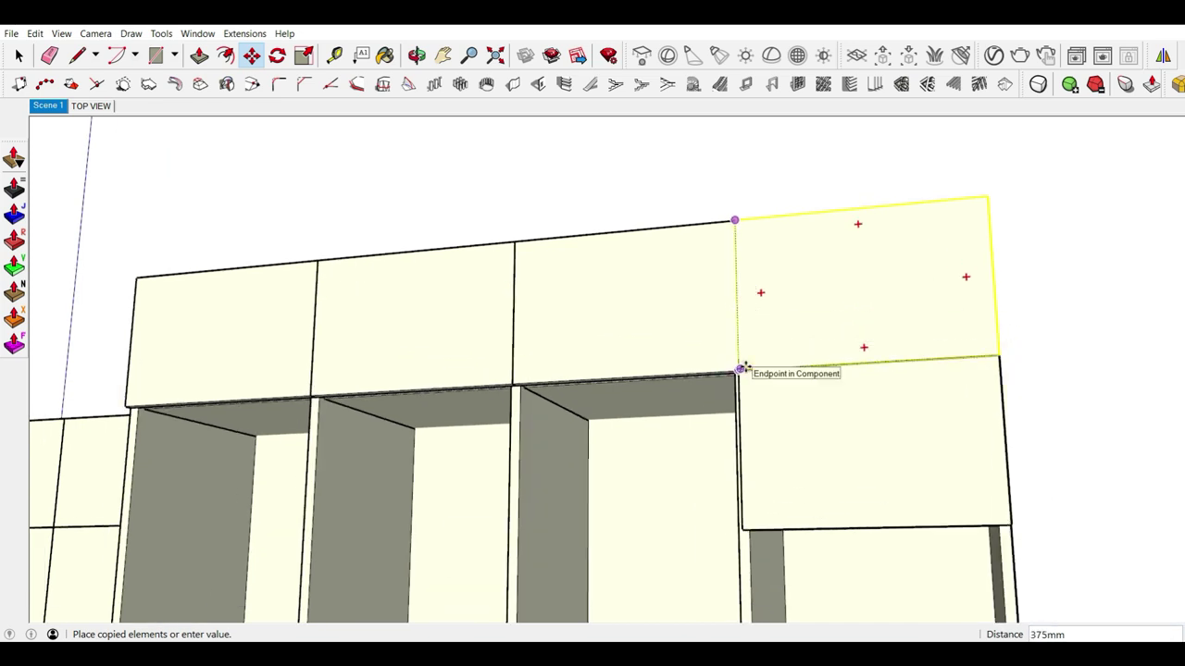
{"action": "left_click", "coordinate": [742, 368]}
{"action": "scroll", "coordinate": [824, 370], "scroll_direction": "down", "scroll_amount": 3}
{"action": "right_click", "coordinate": [823, 375]}
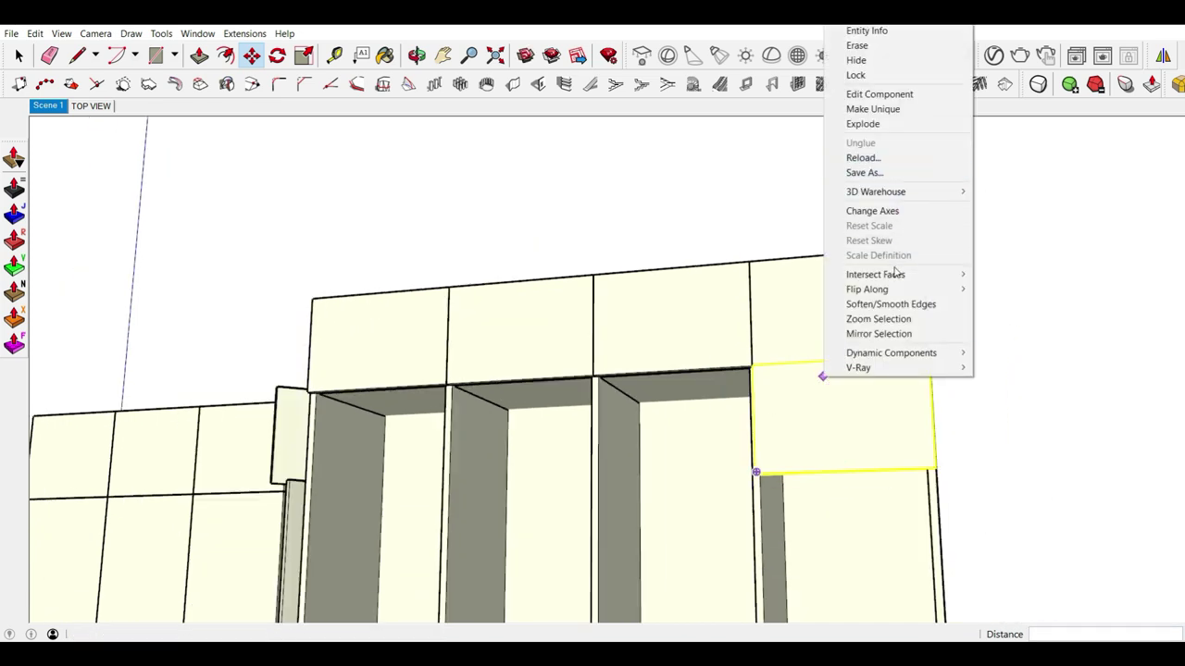
{"action": "left_click", "coordinate": [875, 109]}
Step: Pull the copied panel's bottom face down 1375mm to the cabinet base
{"action": "scroll", "coordinate": [861, 329], "scroll_direction": "down", "scroll_amount": 3}
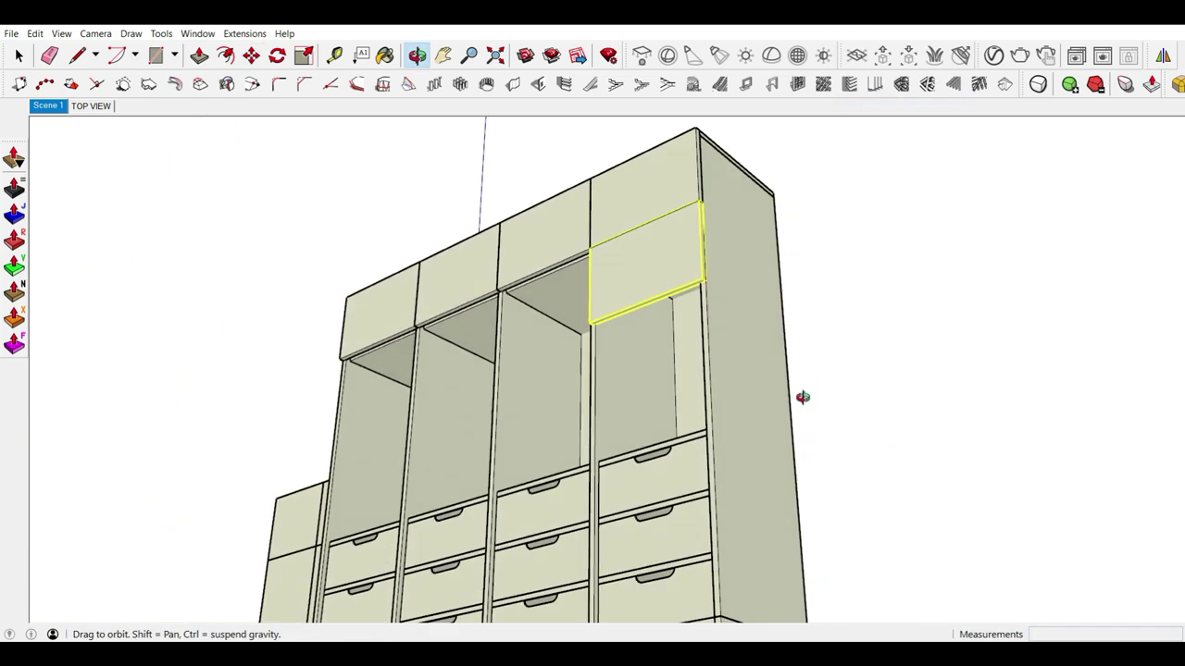
{"action": "middle_click_drag", "start_coordinate": [802, 397], "coordinate": [609, 283]}
{"action": "key", "text": "space"}
{"action": "scroll", "coordinate": [609, 283], "scroll_direction": "up", "scroll_amount": 3}
{"action": "scroll", "coordinate": [603, 288], "scroll_direction": "up", "scroll_amount": 2}
{"action": "key", "text": "p"}
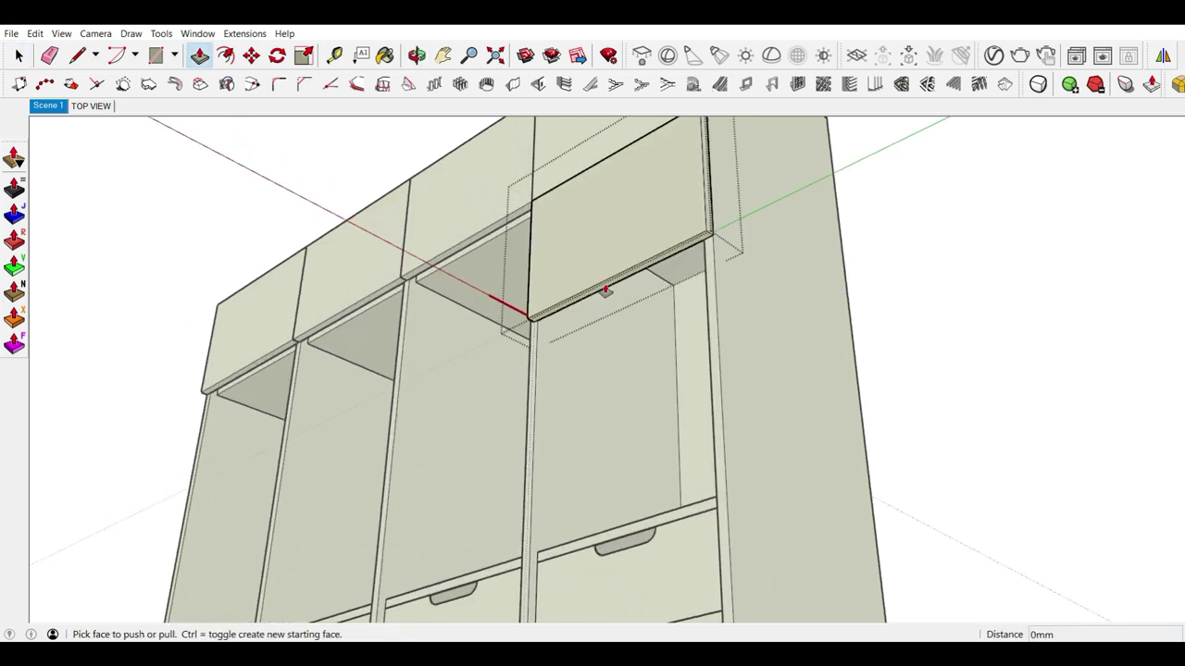
{"action": "left_click", "coordinate": [603, 287]}
{"action": "scroll", "coordinate": [639, 463], "scroll_direction": "down", "scroll_amount": 5}
{"action": "middle_click_drag", "start_coordinate": [727, 259], "coordinate": [714, 467]}
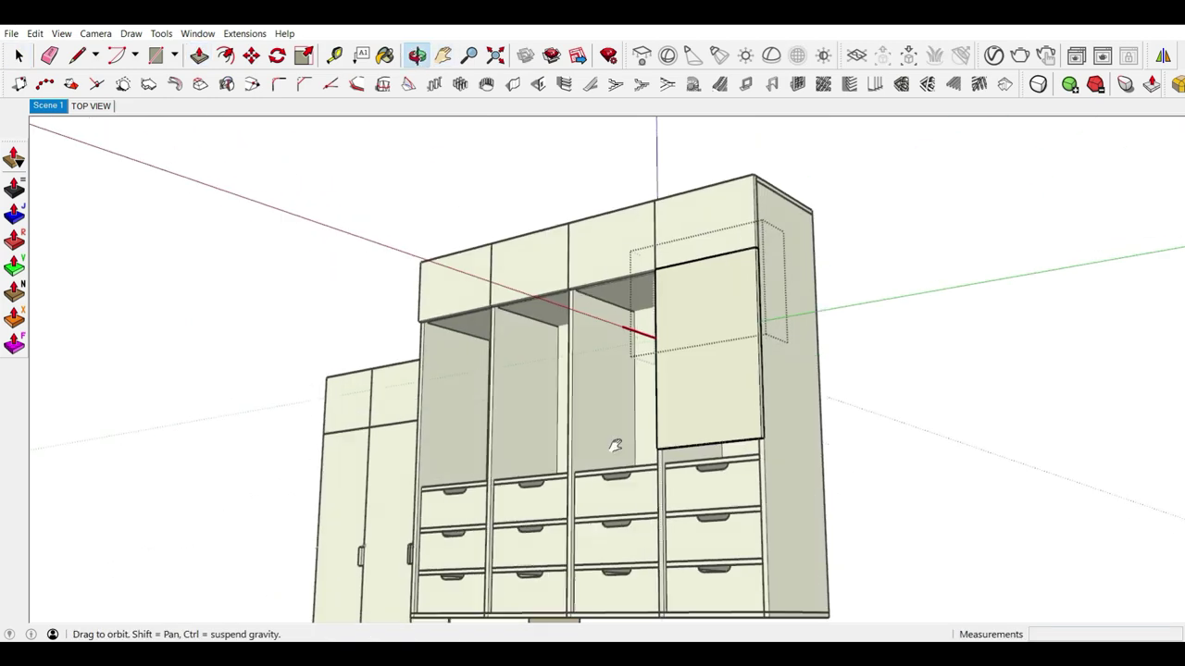
{"action": "middle_click_drag", "start_coordinate": [761, 498], "coordinate": [719, 509], "text": "shift"}
{"action": "scroll", "coordinate": [719, 509], "scroll_direction": "up", "scroll_amount": 2}
{"action": "scroll", "coordinate": [717, 491], "scroll_direction": "up", "scroll_amount": 1}
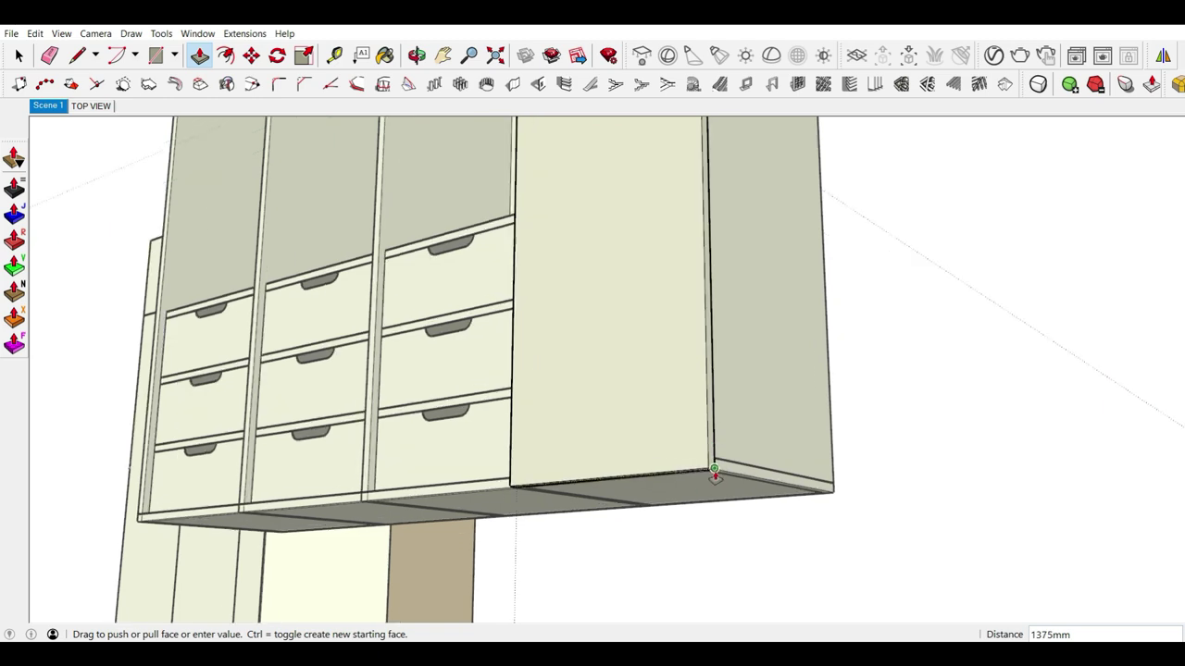
{"action": "scroll", "coordinate": [713, 470], "scroll_direction": "up", "scroll_amount": 2}
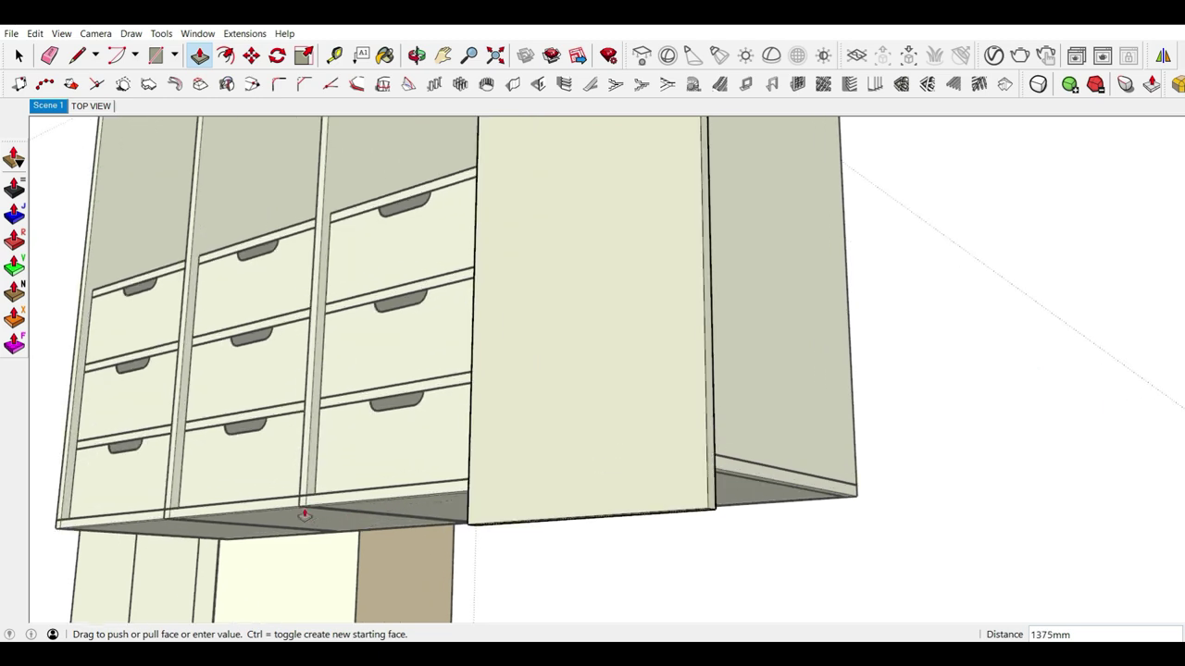
{"action": "left_click", "coordinate": [299, 508]}
{"action": "scroll", "coordinate": [452, 445], "scroll_direction": "down", "scroll_amount": 2}
{"action": "mouse_move", "coordinate": [577, 460]}
{"action": "middle_mouse_down"}
{"action": "mouse_move", "coordinate": [574, 484]}
{"action": "mouse_move", "coordinate": [674, 431]}
{"action": "mouse_move", "coordinate": [662, 442]}
{"action": "mouse_move", "coordinate": [834, 417]}
{"action": "middle_mouse_up"}
Step: Select the new tall door on the end unit
{"action": "key", "text": "space"}
{"action": "left_click", "coordinate": [674, 435]}
{"action": "key", "text": "l"}
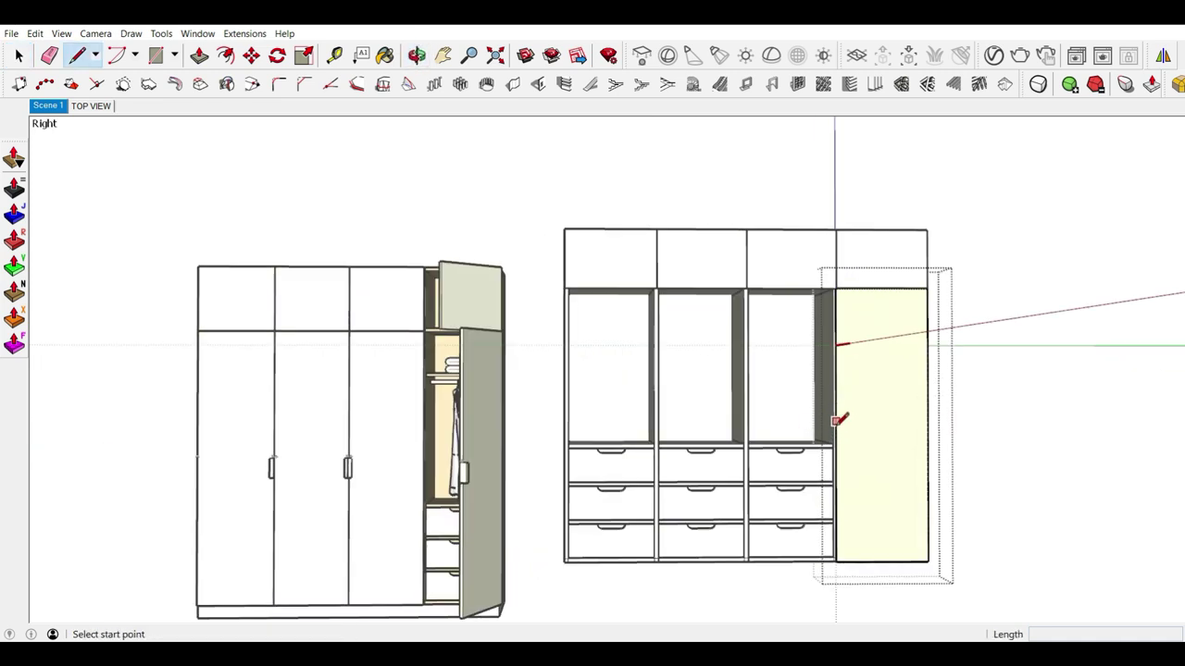
Step: Draw a vertical midline guide down the door and a horizontal guide from its left edge
{"action": "scroll", "coordinate": [885, 444], "scroll_direction": "up", "scroll_amount": 2}
{"action": "key", "text": "space"}
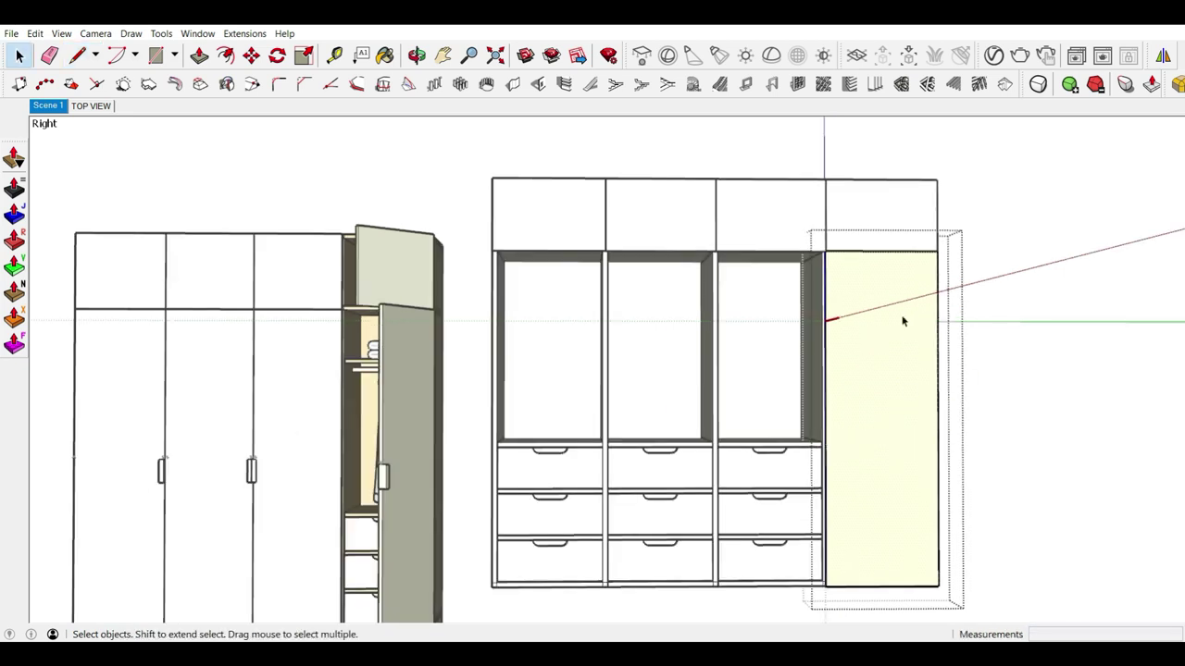
{"action": "key", "text": "l"}
{"action": "left_click", "coordinate": [881, 252]}
{"action": "left_click", "coordinate": [881, 586]}
{"action": "key", "text": "space"}
{"action": "key", "text": "l"}
{"action": "left_click", "coordinate": [826, 410]}
{"action": "scroll", "coordinate": [880, 416], "scroll_direction": "up", "scroll_amount": 2}
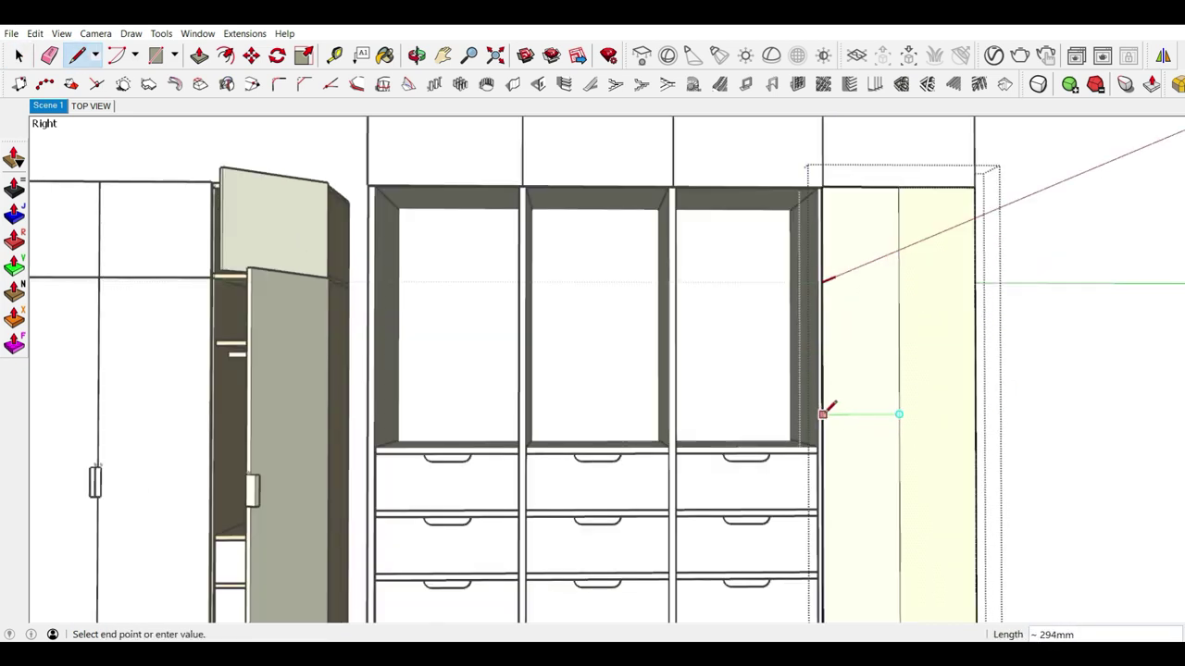
{"action": "left_click", "coordinate": [901, 410]}
{"action": "key", "text": "space"}
Step: Draw a first 150 x 30 handle rectangle at the horizontal guide's left end
{"action": "key", "text": "e"}
{"action": "scroll", "coordinate": [872, 400], "scroll_direction": "up", "scroll_amount": 2}
{"action": "key", "text": "r"}
{"action": "left_click", "coordinate": [805, 412]}
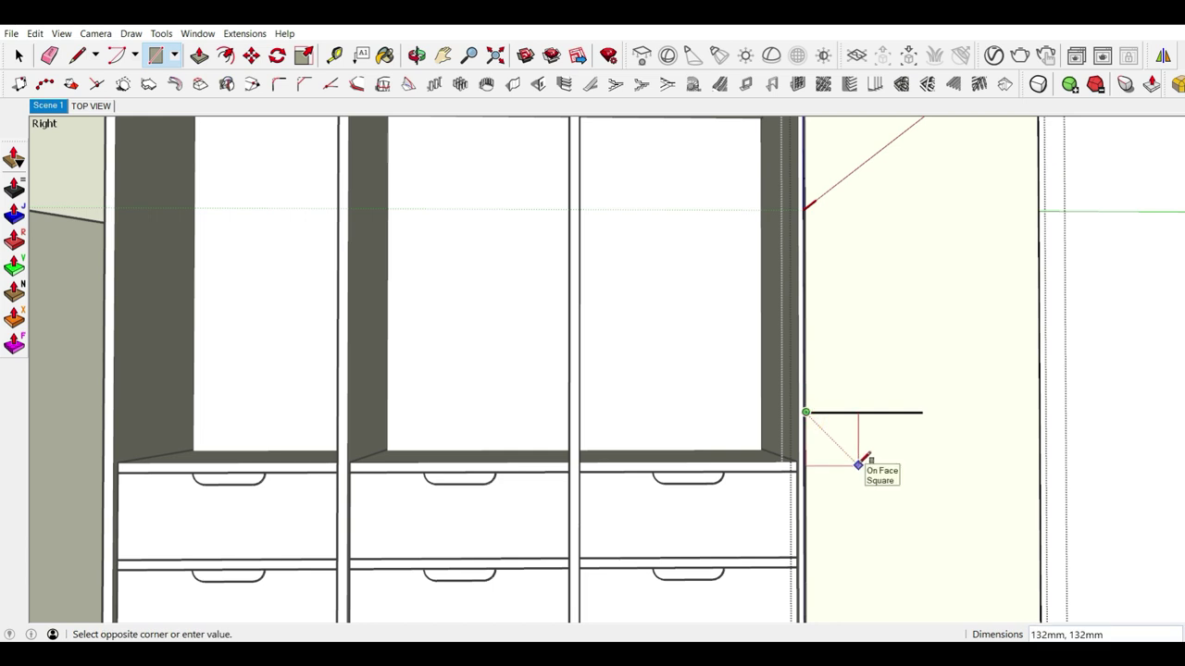
{"action": "type", "text": "0,3"}
{"action": "key", "text": "Return"}
{"action": "scroll", "coordinate": [815, 421], "scroll_direction": "up", "scroll_amount": 1}
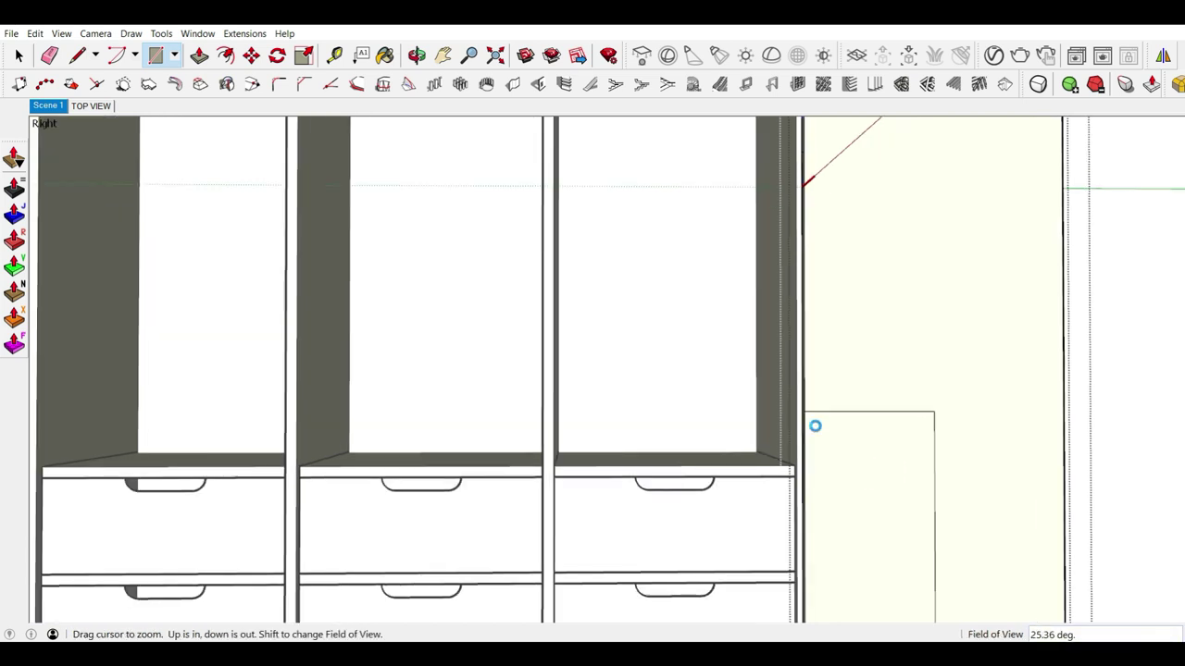
{"action": "scroll", "coordinate": [818, 421], "scroll_direction": "down", "scroll_amount": 2}
{"action": "scroll", "coordinate": [967, 440], "scroll_direction": "up", "scroll_amount": 1}
{"action": "scroll", "coordinate": [835, 414], "scroll_direction": "down", "scroll_amount": 1}
Step: Undo a misshapen attempt and redraw the narrow upright 30 x 150 handle rectangle at the door edge
{"action": "left_click", "coordinate": [834, 414]}
{"action": "type", "text": "30,150"}
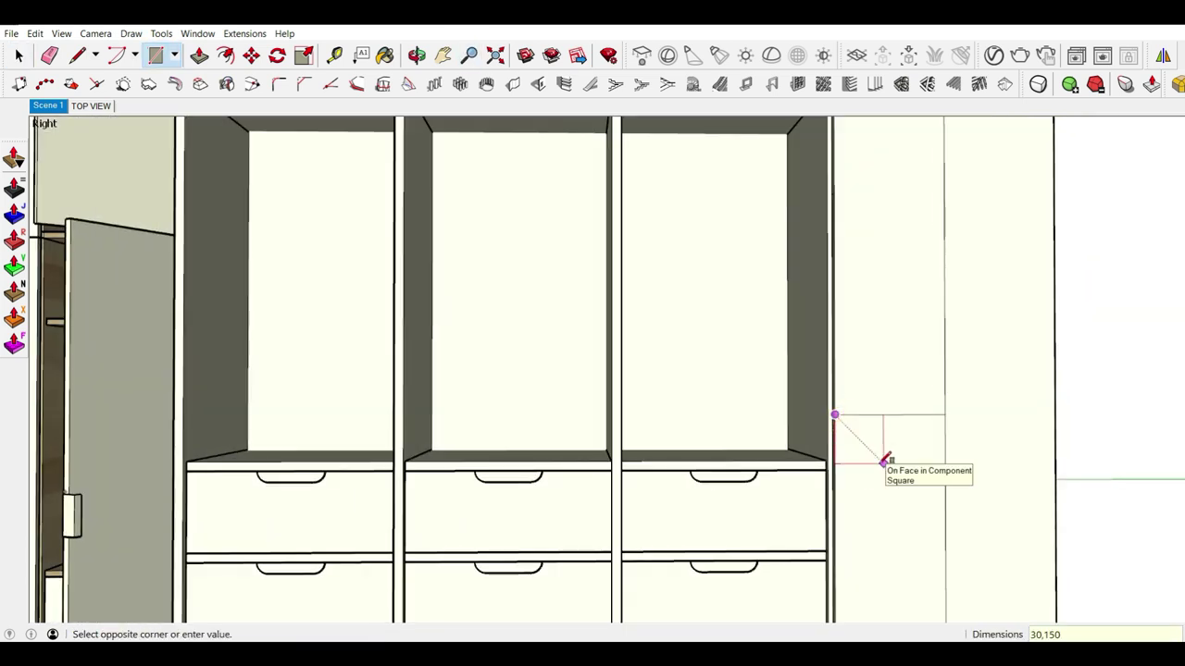
{"action": "key", "text": "Return"}
{"action": "key", "text": "ctrl+z"}
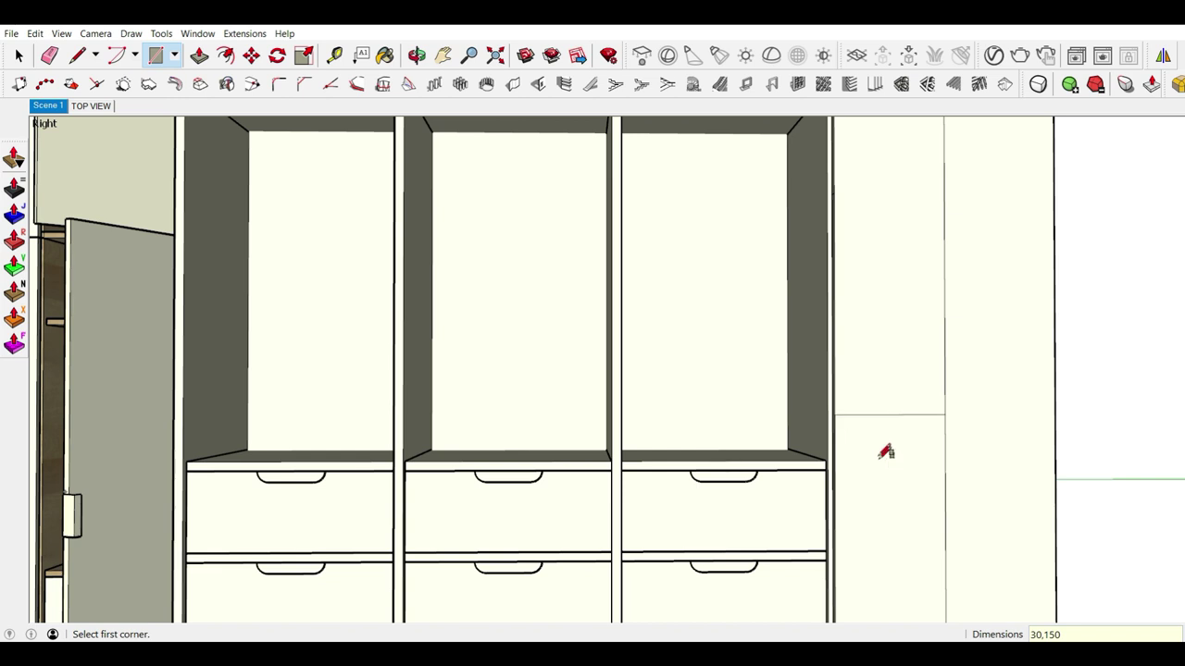
{"action": "left_click", "coordinate": [835, 413]}
{"action": "type", "text": "150,3"}
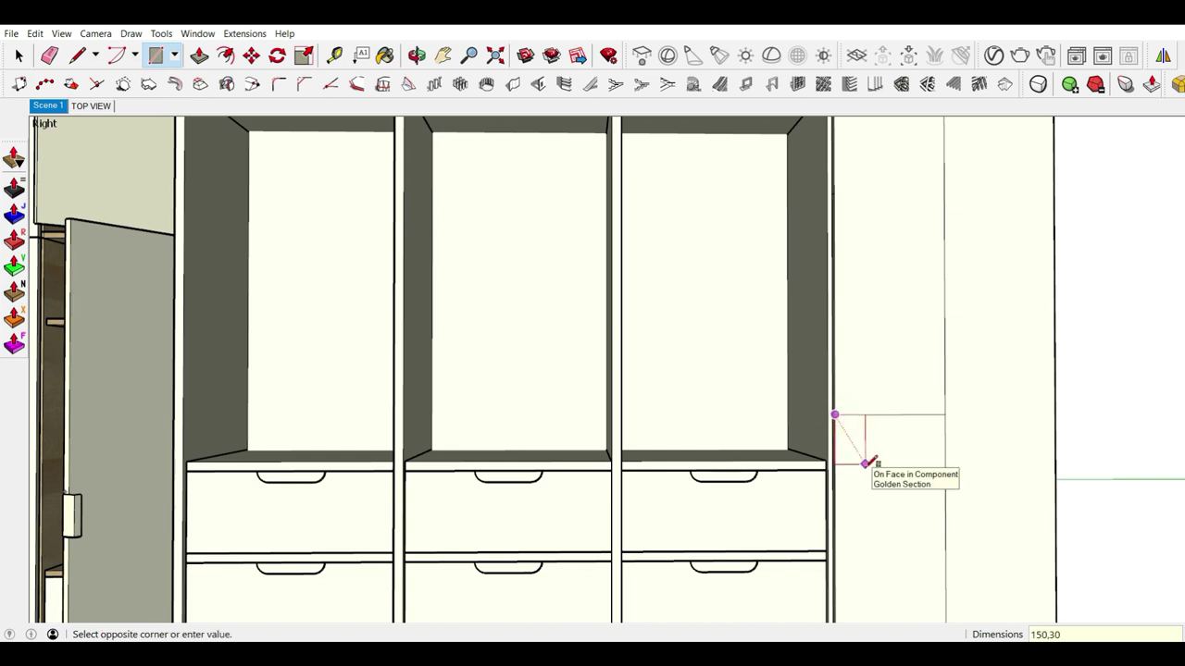
{"action": "key", "text": "Return"}
{"action": "scroll", "coordinate": [864, 407], "scroll_direction": "up", "scroll_amount": 2}
{"action": "scroll", "coordinate": [831, 412], "scroll_direction": "up", "scroll_amount": 3}
{"action": "scroll", "coordinate": [838, 430], "scroll_direction": "up", "scroll_amount": 2}
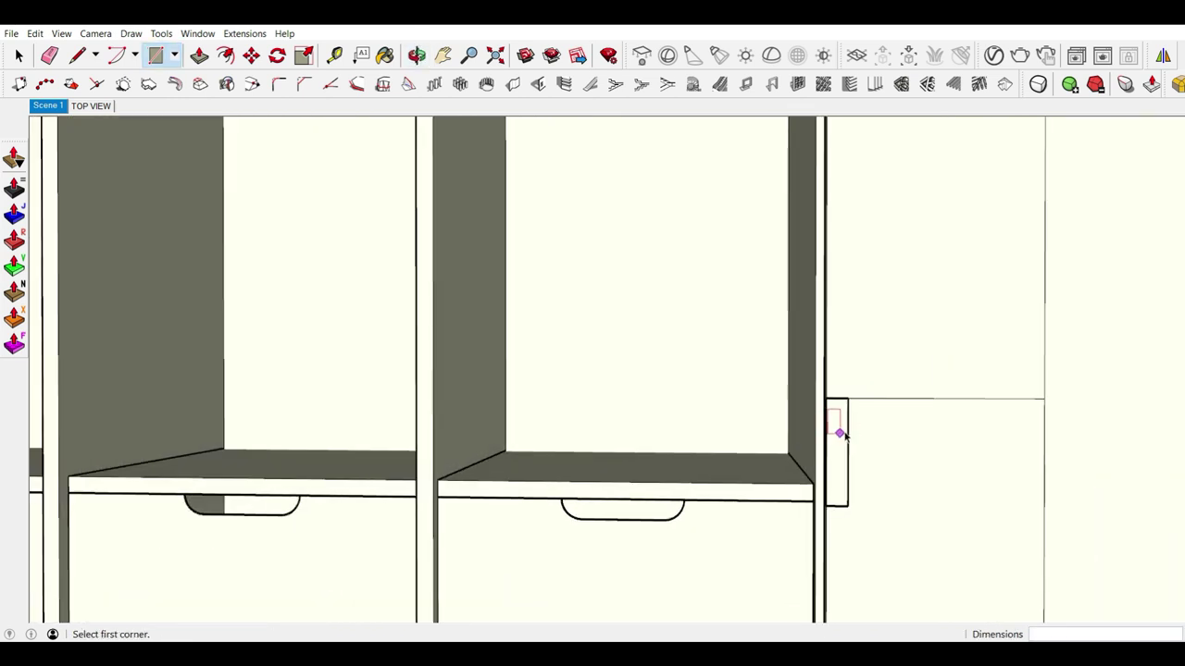
{"action": "key", "text": "space"}
Step: Move the handle rectangle up 75mm toward the door's mid-height
{"action": "scroll", "coordinate": [842, 438], "scroll_direction": "up", "scroll_amount": 2}
{"action": "key", "text": "m"}
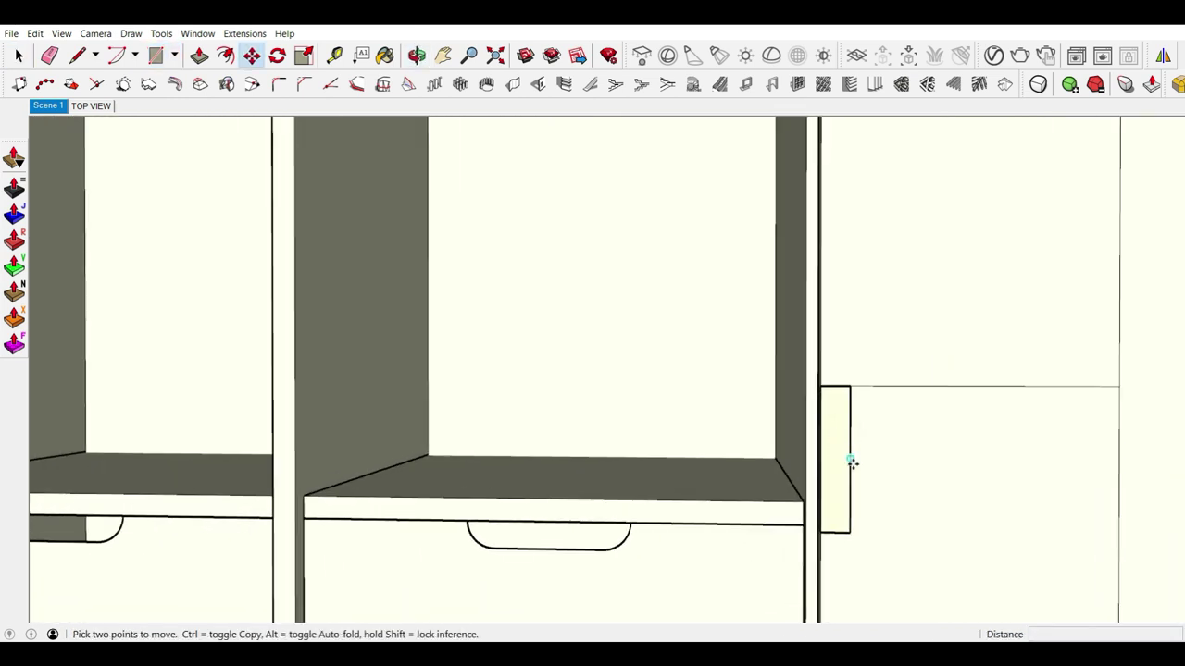
{"action": "left_click", "coordinate": [850, 461]}
{"action": "left_click", "coordinate": [850, 386]}
{"action": "scroll", "coordinate": [889, 370], "scroll_direction": "down", "scroll_amount": 3}
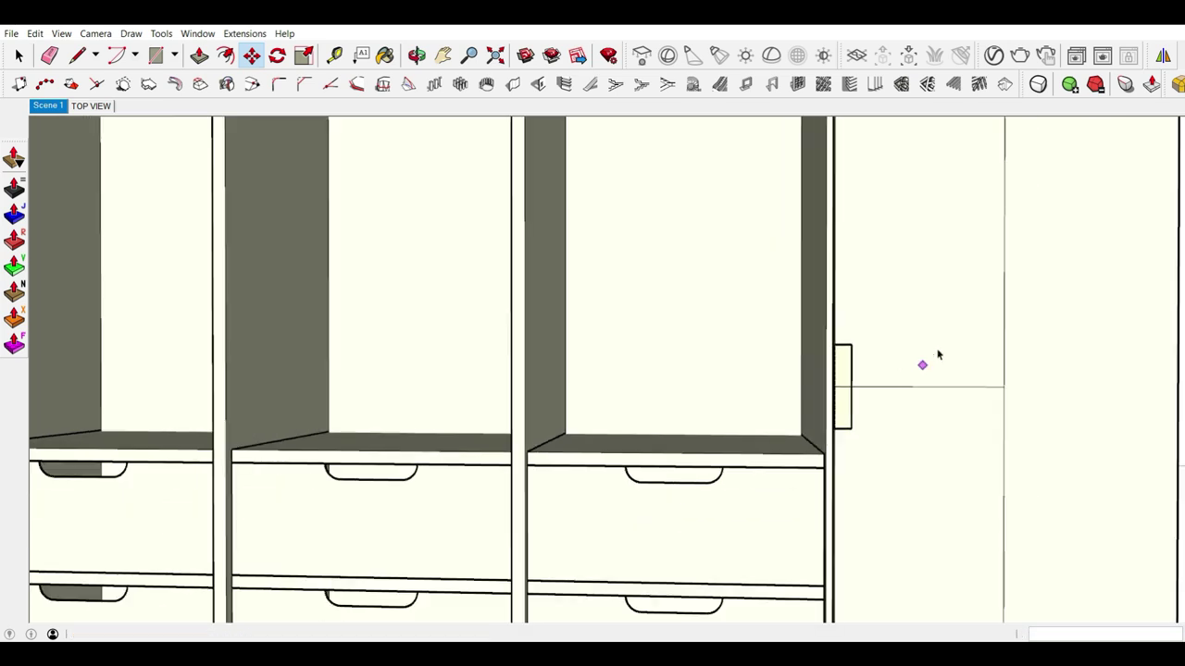
{"action": "key", "text": "space"}
Step: Erase the guide lines from the door
{"action": "key", "text": "e"}
{"action": "left_click", "coordinate": [1004, 379]}
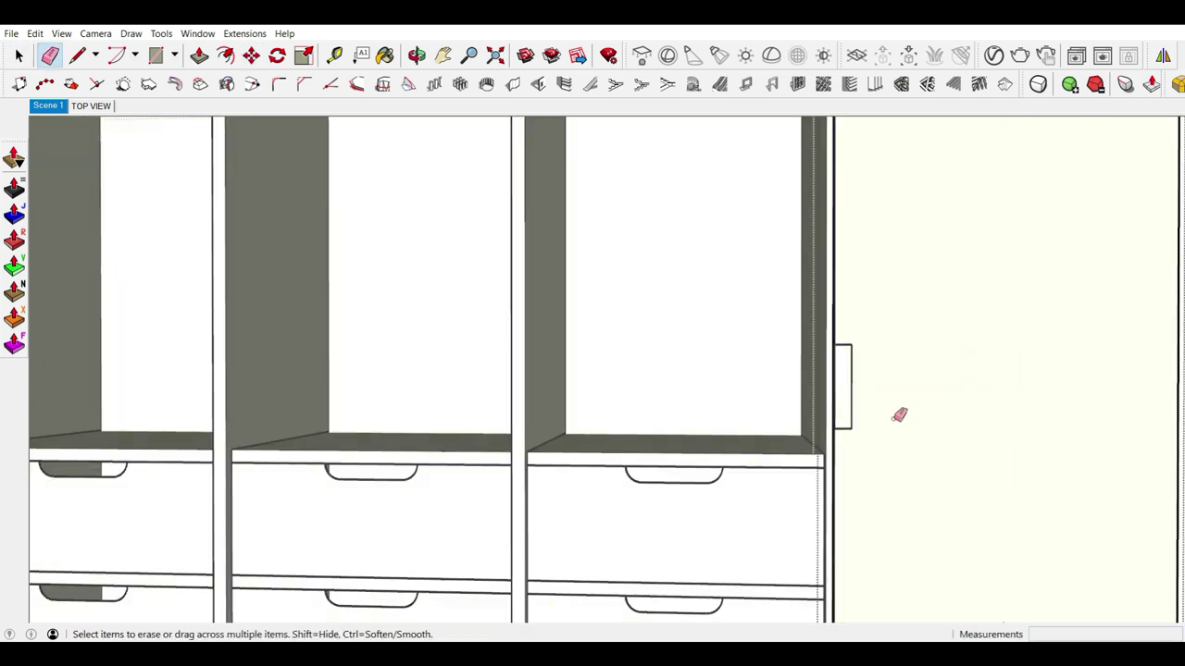
{"action": "scroll", "coordinate": [894, 411], "scroll_direction": "up", "scroll_amount": 2}
{"action": "key", "text": "space"}
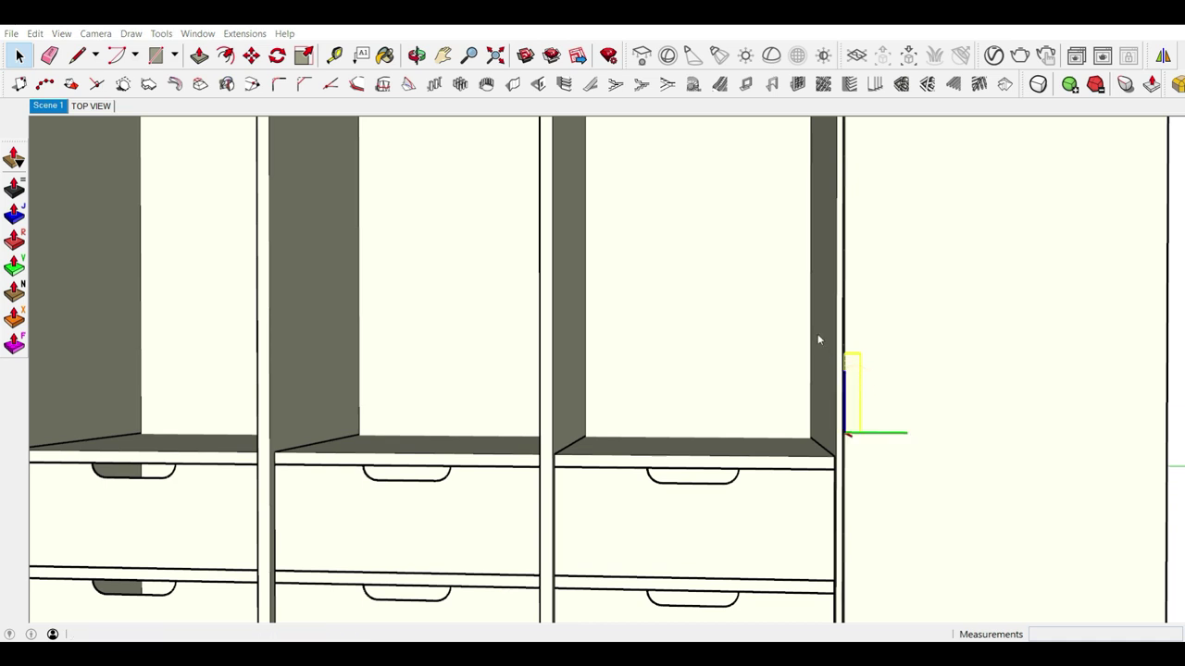
{"action": "scroll", "coordinate": [888, 413], "scroll_direction": "up", "scroll_amount": 1}
Step: Edit the rectangle and Push/Pull it out 30mm into a small box
{"action": "double_click", "coordinate": [862, 396]}
{"action": "scroll", "coordinate": [863, 395], "scroll_direction": "up", "scroll_amount": 1}
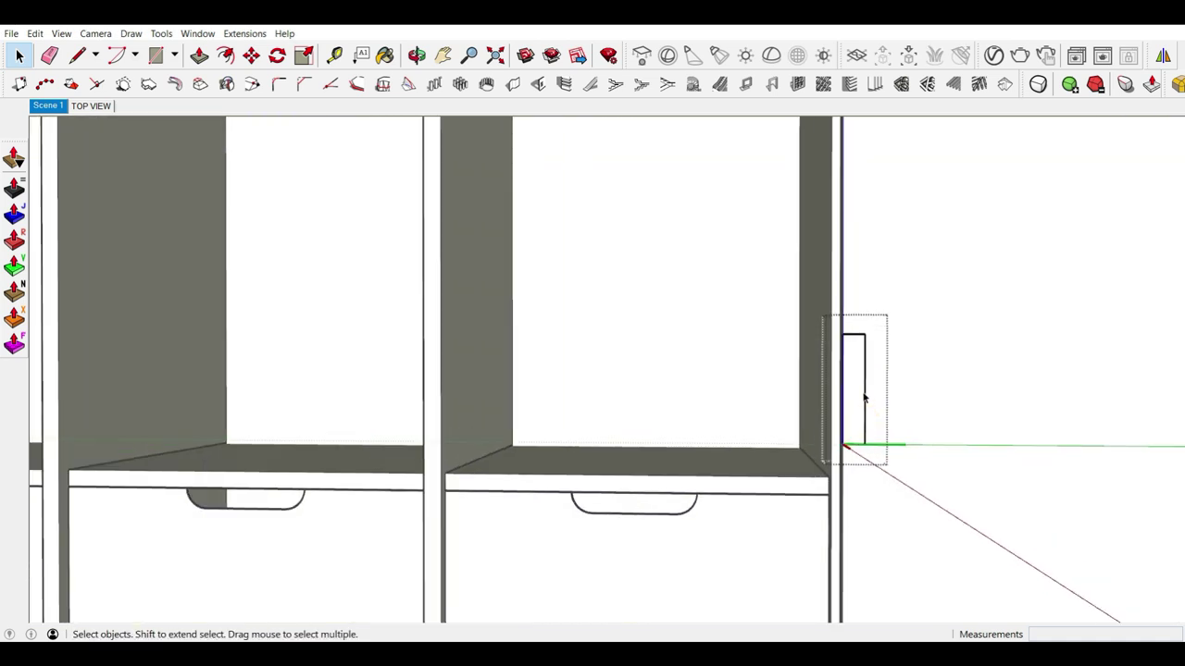
{"action": "key", "text": "p"}
{"action": "left_click", "coordinate": [859, 389]}
{"action": "type", "text": "30"}
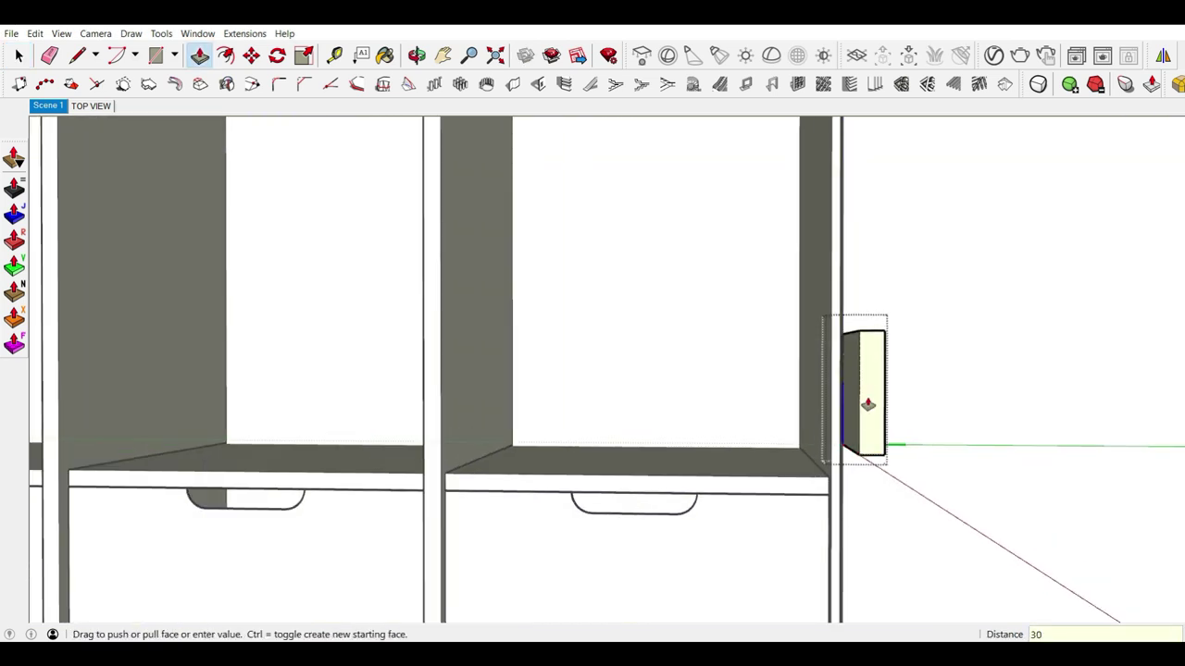
{"action": "key", "text": "Return"}
{"action": "scroll", "coordinate": [865, 392], "scroll_direction": "down", "scroll_amount": 1}
{"action": "middle_click_drag", "start_coordinate": [865, 391], "coordinate": [836, 497]}
{"action": "scroll", "coordinate": [836, 496], "scroll_direction": "up", "scroll_amount": 2}
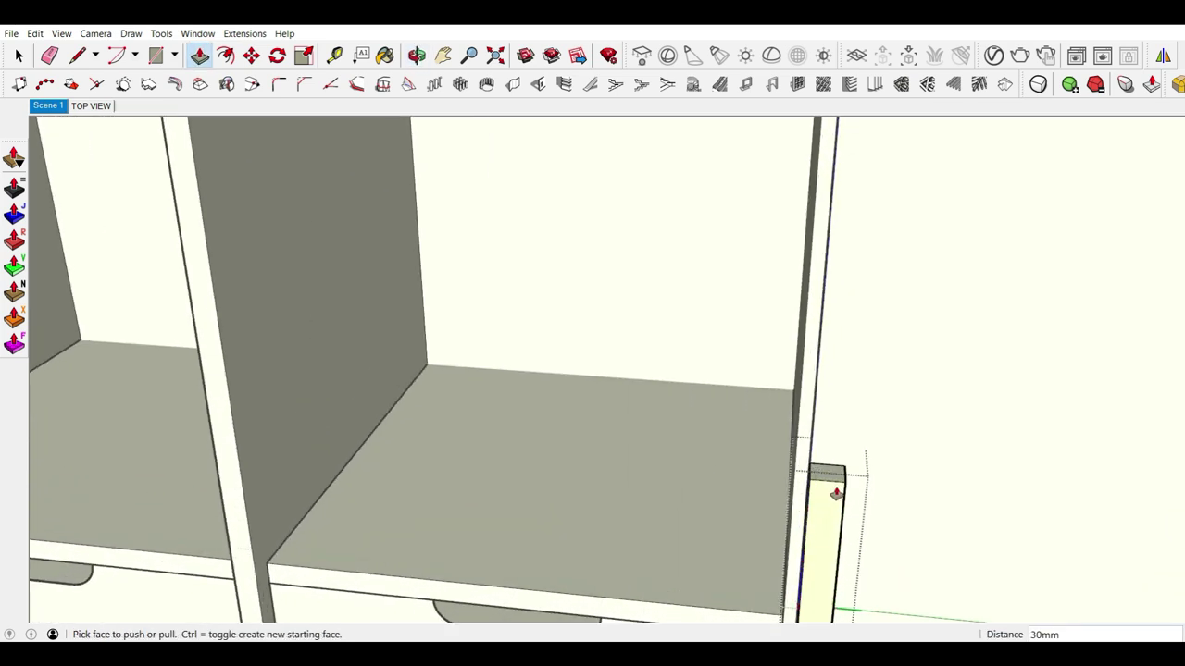
{"action": "scroll", "coordinate": [836, 493], "scroll_direction": "up", "scroll_amount": 1}
{"action": "scroll", "coordinate": [836, 490], "scroll_direction": "up", "scroll_amount": 1}
Step: Offset the box's top face inward 3mm and remove stray edges
{"action": "key", "text": "f"}
{"action": "left_click", "coordinate": [837, 477]}
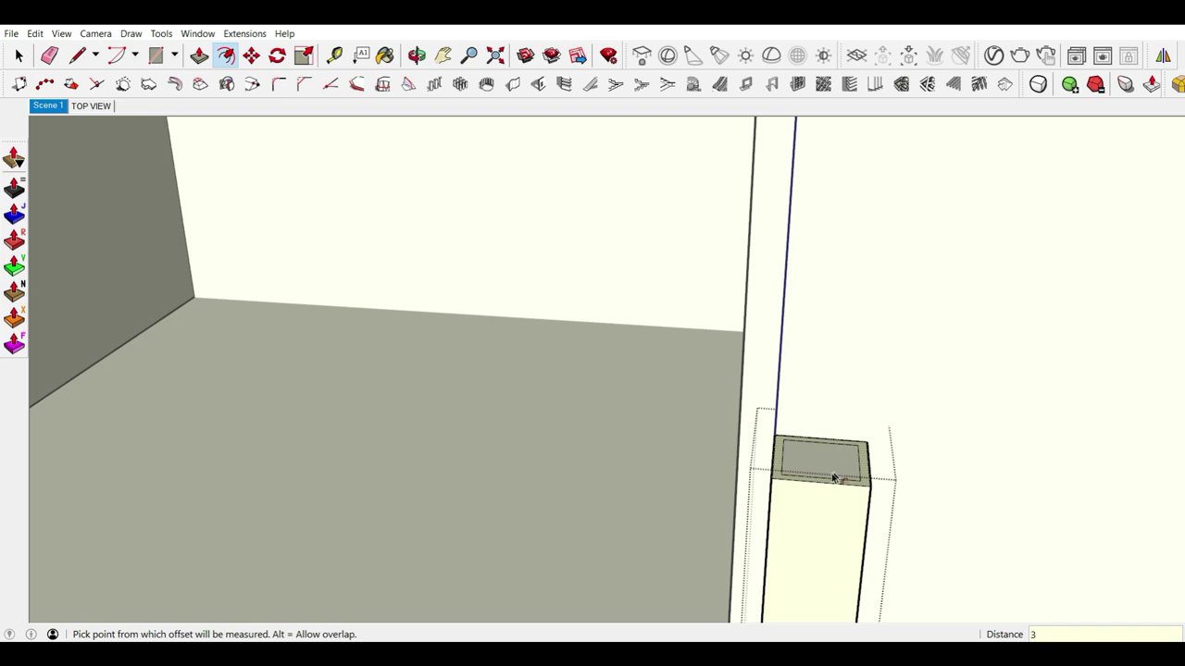
{"action": "scroll", "coordinate": [833, 477], "scroll_direction": "up", "scroll_amount": 3}
{"action": "key", "text": "l"}
{"action": "left_click", "coordinate": [761, 424]}
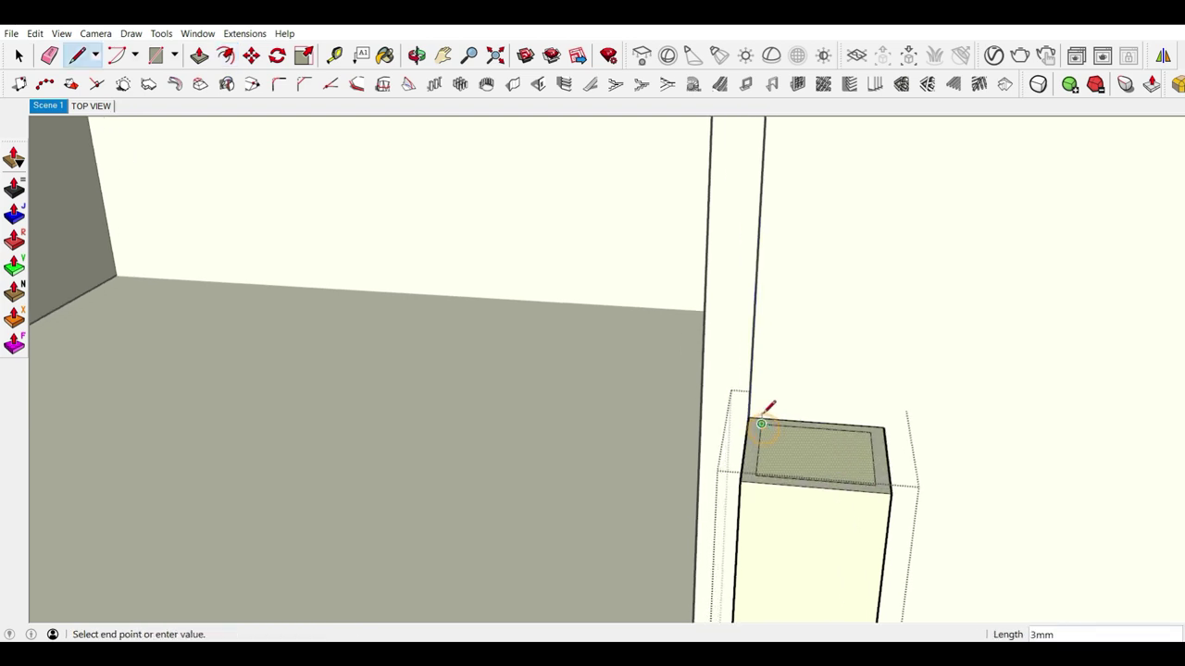
{"action": "scroll", "coordinate": [761, 419], "scroll_direction": "up", "scroll_amount": 2}
{"action": "scroll", "coordinate": [765, 413], "scroll_direction": "up", "scroll_amount": 2}
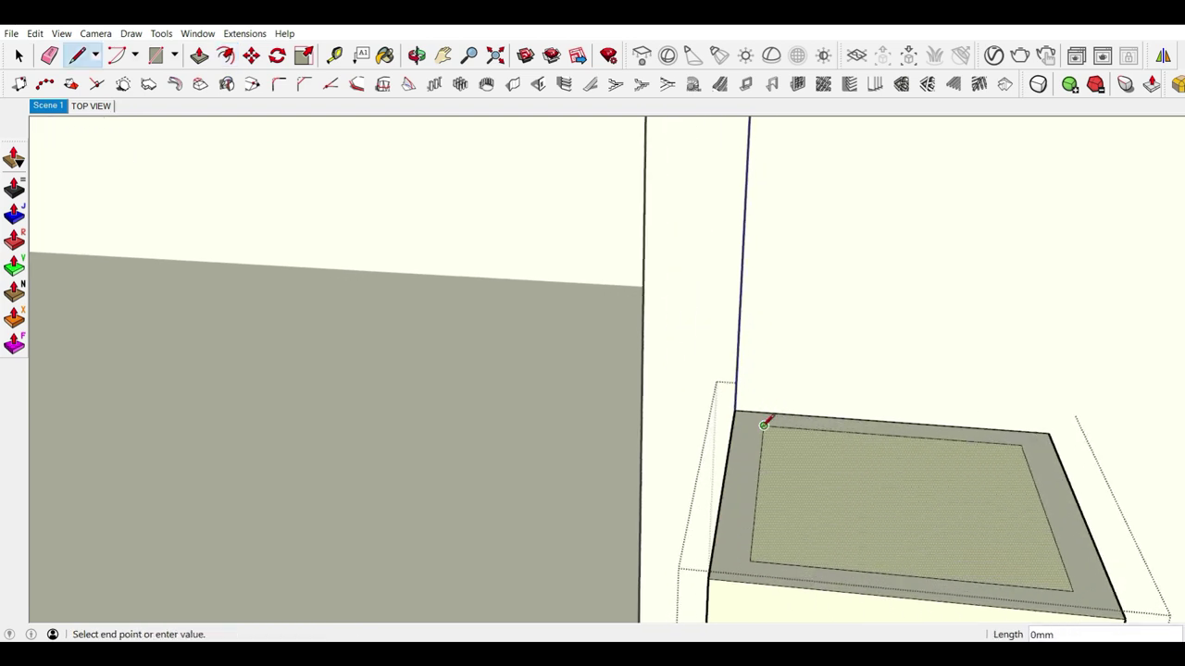
{"action": "key", "text": "Escape"}
{"action": "scroll", "coordinate": [767, 410], "scroll_direction": "down", "scroll_amount": 2}
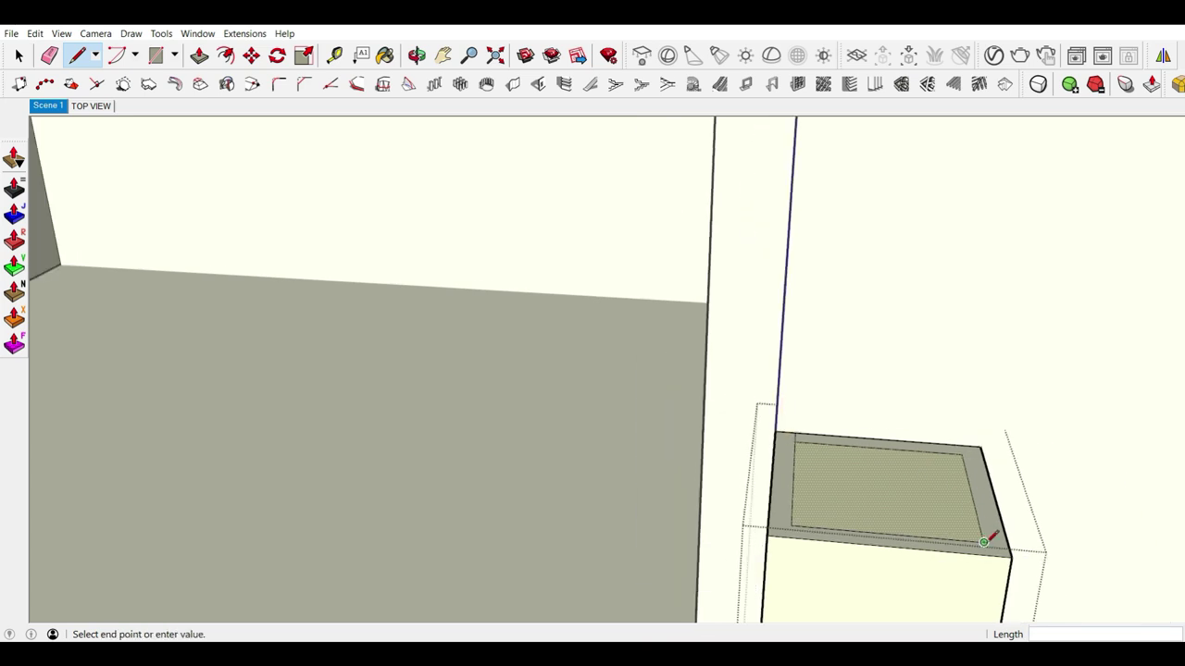
{"action": "scroll", "coordinate": [976, 489], "scroll_direction": "up", "scroll_amount": 1}
{"action": "key", "text": "e"}
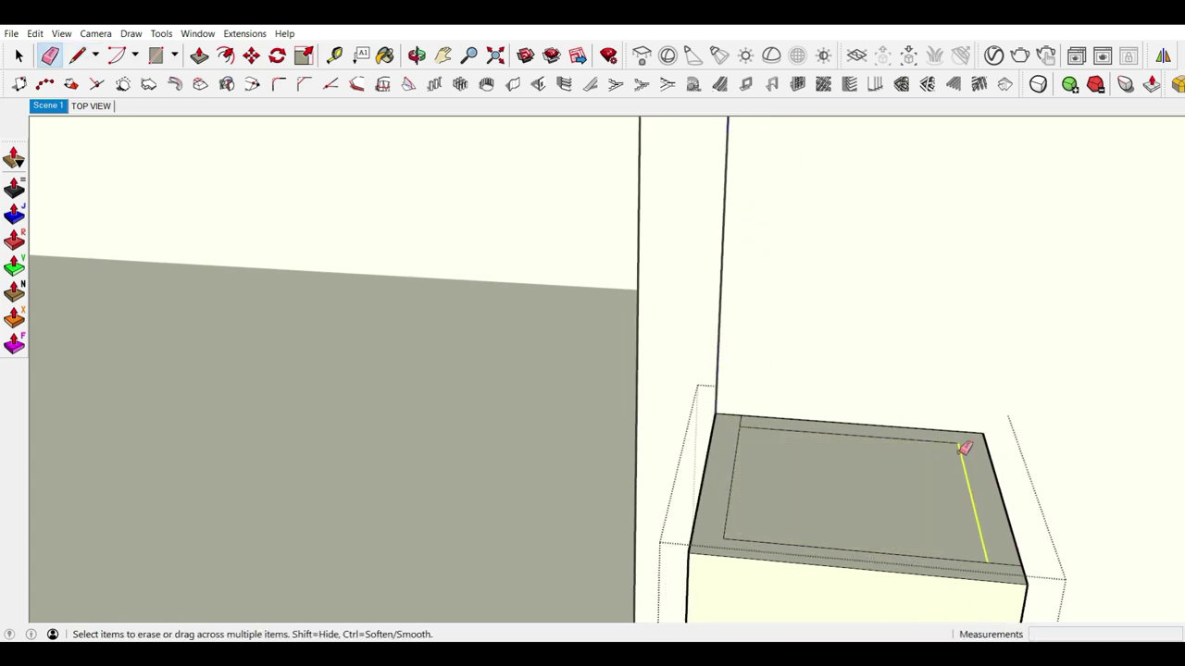
{"action": "scroll", "coordinate": [704, 457], "scroll_direction": "down", "scroll_amount": 3}
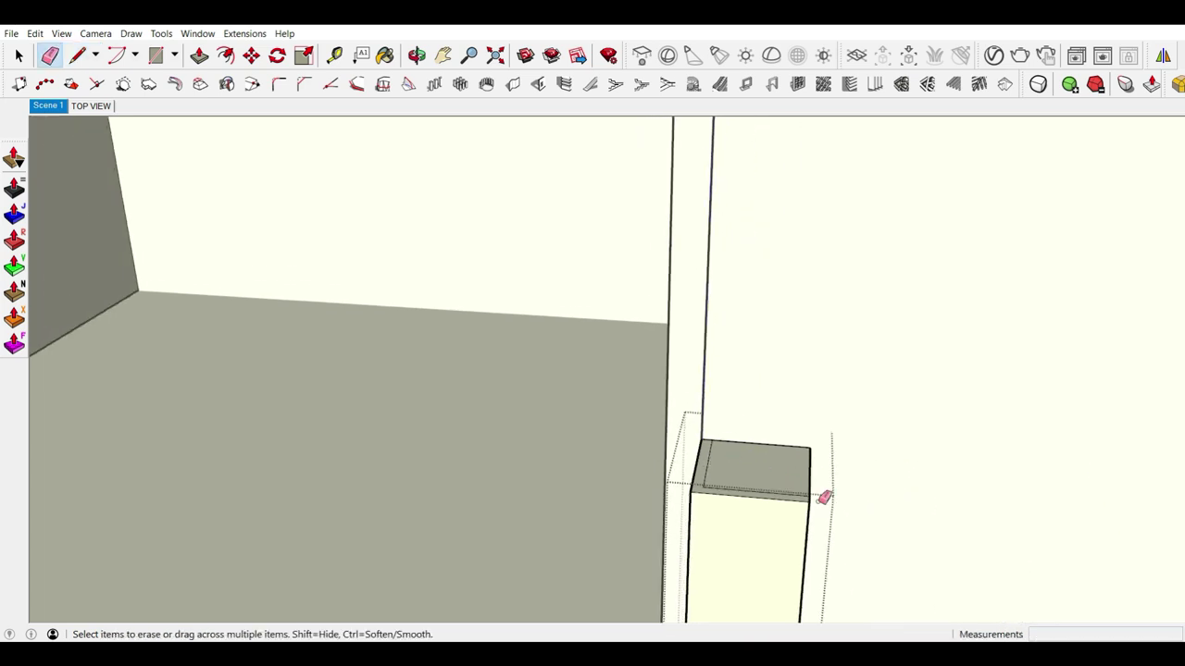
Step: Push the inner top face down to hollow the box, then select it
{"action": "key", "text": "p"}
{"action": "left_click", "coordinate": [750, 484]}
{"action": "scroll", "coordinate": [730, 455], "scroll_direction": "down", "scroll_amount": 1}
{"action": "scroll", "coordinate": [764, 476], "scroll_direction": "down", "scroll_amount": 1}
{"action": "scroll", "coordinate": [764, 542], "scroll_direction": "down", "scroll_amount": 2}
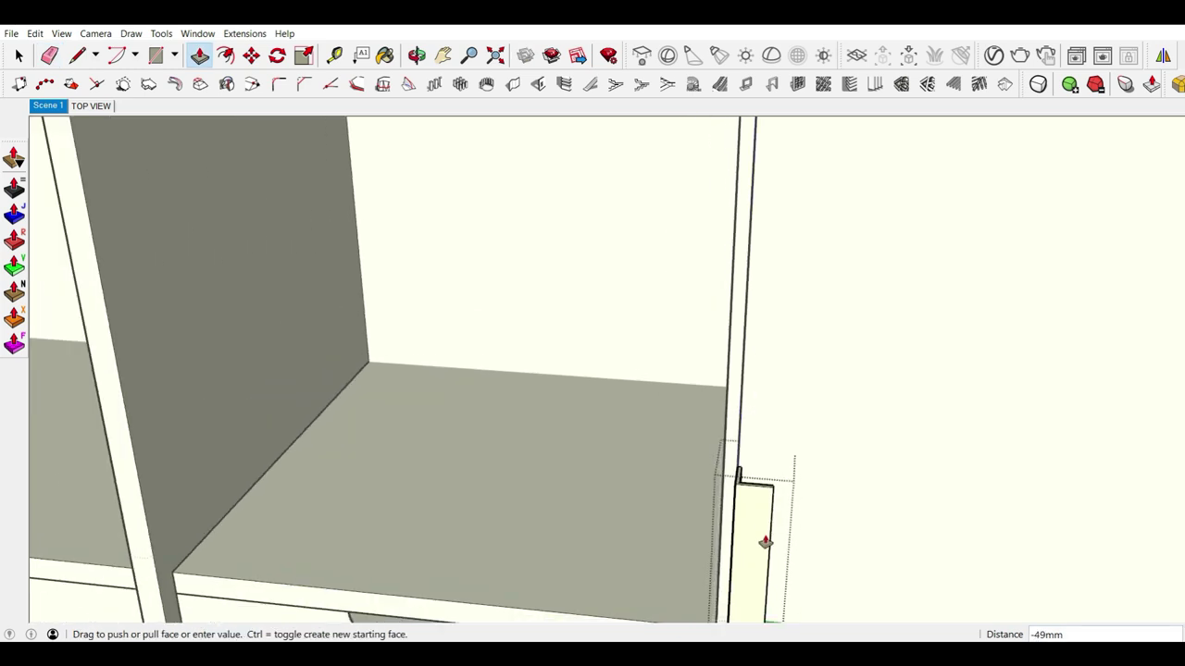
{"action": "middle_click_drag", "start_coordinate": [764, 538], "coordinate": [775, 528], "text": "shift"}
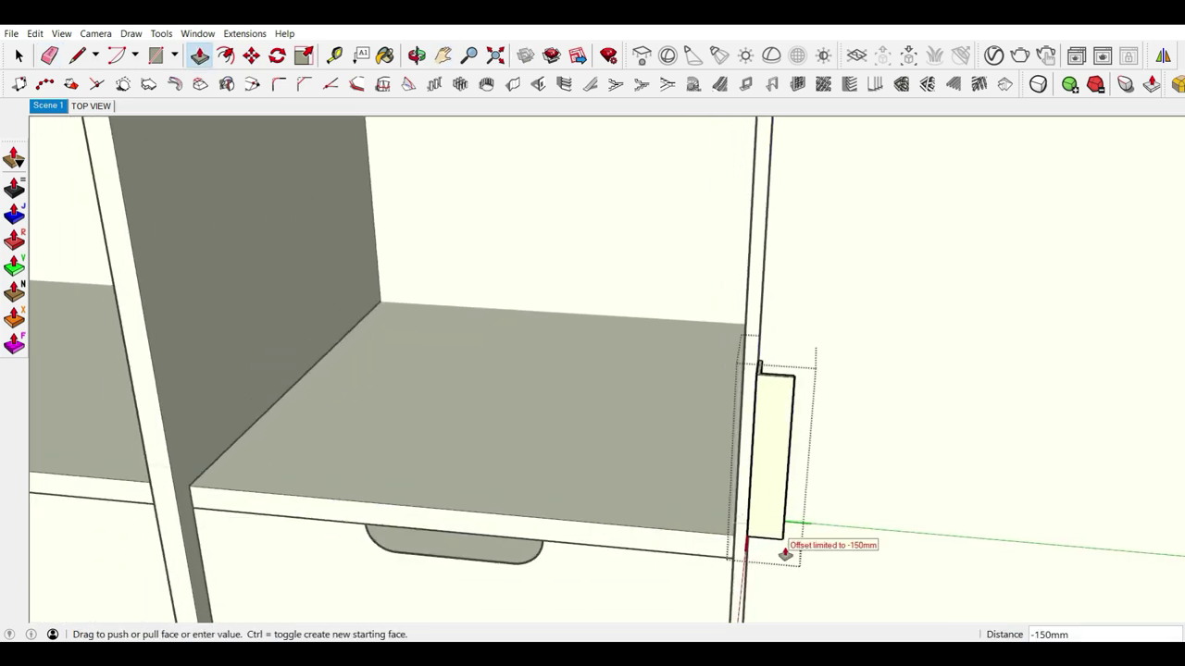
{"action": "left_click", "coordinate": [782, 544]}
{"action": "key", "text": "space"}
{"action": "mouse_move", "coordinate": [782, 544]}
{"action": "middle_mouse_down"}
{"action": "mouse_move", "coordinate": [815, 309]}
{"action": "mouse_move", "coordinate": [739, 371]}
{"action": "middle_mouse_up"}
{"action": "left_click", "coordinate": [739, 370]}
{"action": "scroll", "coordinate": [738, 351], "scroll_direction": "up", "scroll_amount": 2}
Step: Move the hollow box by its corner so it snaps against the door edge
{"action": "scroll", "coordinate": [741, 333], "scroll_direction": "up", "scroll_amount": 2}
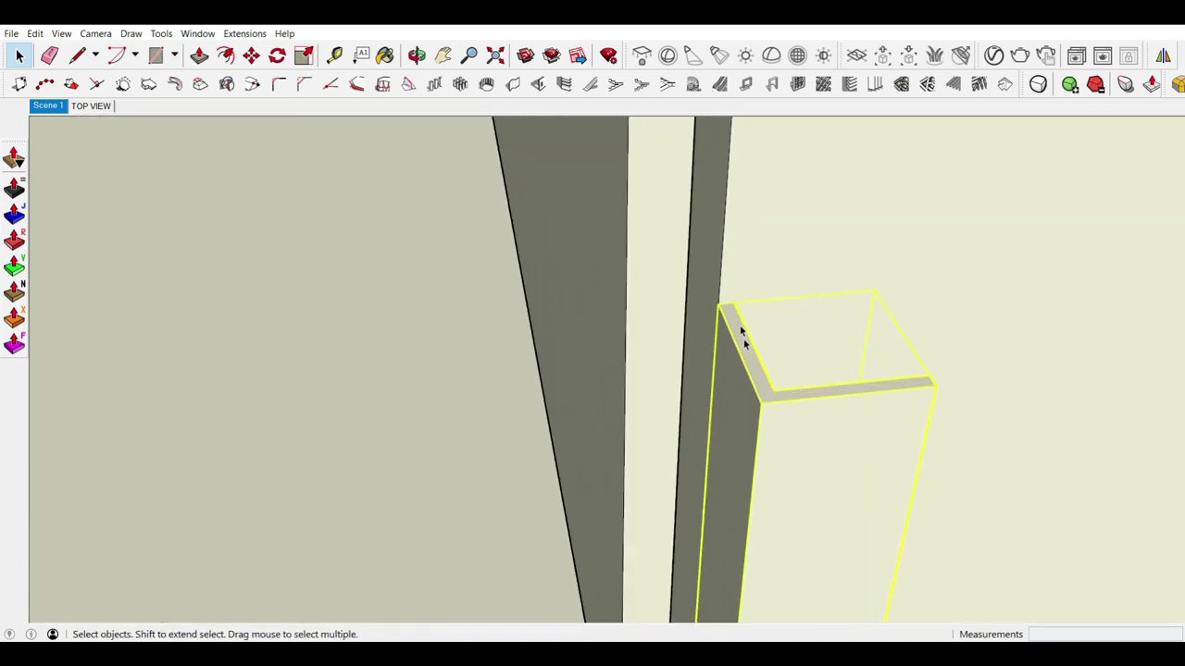
{"action": "scroll", "coordinate": [736, 315], "scroll_direction": "up", "scroll_amount": 2}
{"action": "key", "text": "m"}
{"action": "left_click", "coordinate": [737, 308]}
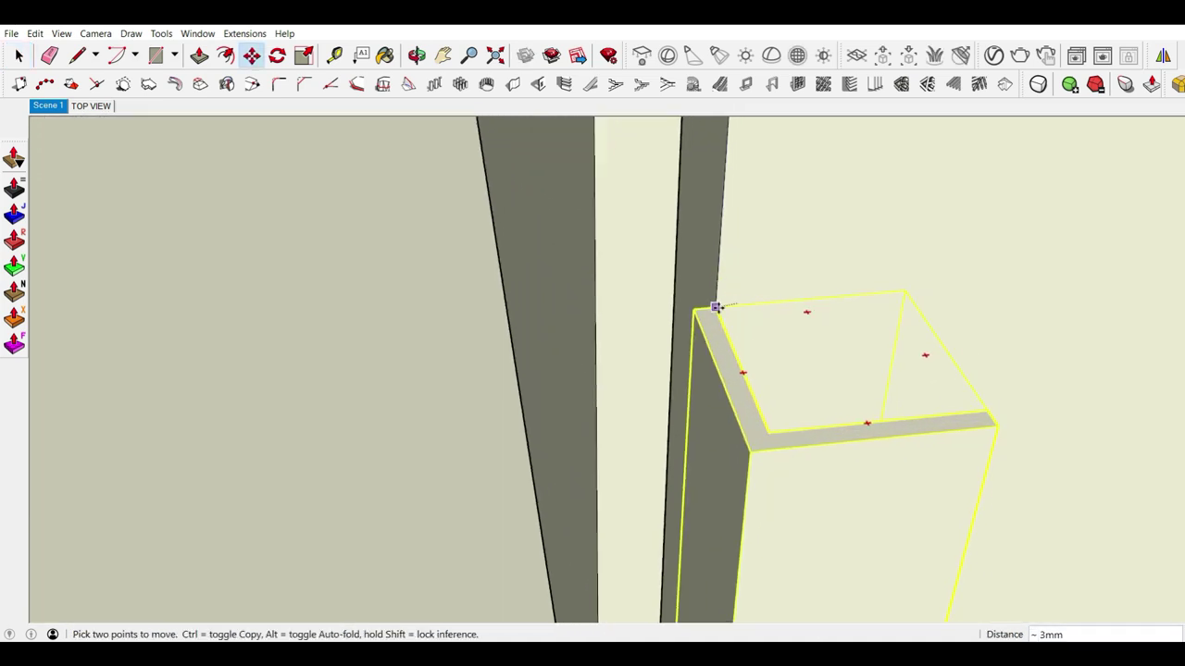
{"action": "left_click", "coordinate": [703, 330]}
{"action": "mouse_move", "coordinate": [704, 330]}
{"action": "middle_mouse_down"}
{"action": "mouse_move", "coordinate": [1009, 333]}
{"action": "mouse_move", "coordinate": [724, 465]}
{"action": "middle_mouse_up"}
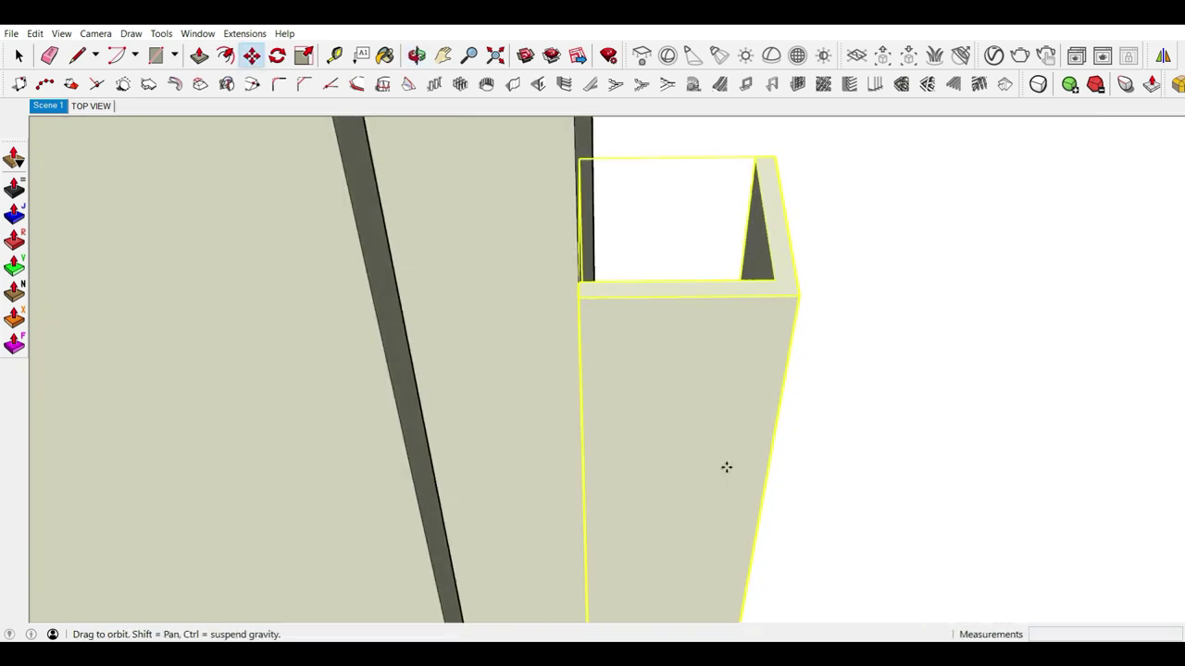
{"action": "key", "text": "space"}
{"action": "mouse_move", "coordinate": [598, 323]}
{"action": "middle_mouse_down"}
{"action": "mouse_move", "coordinate": [670, 344]}
{"action": "mouse_move", "coordinate": [628, 340]}
{"action": "middle_mouse_up"}
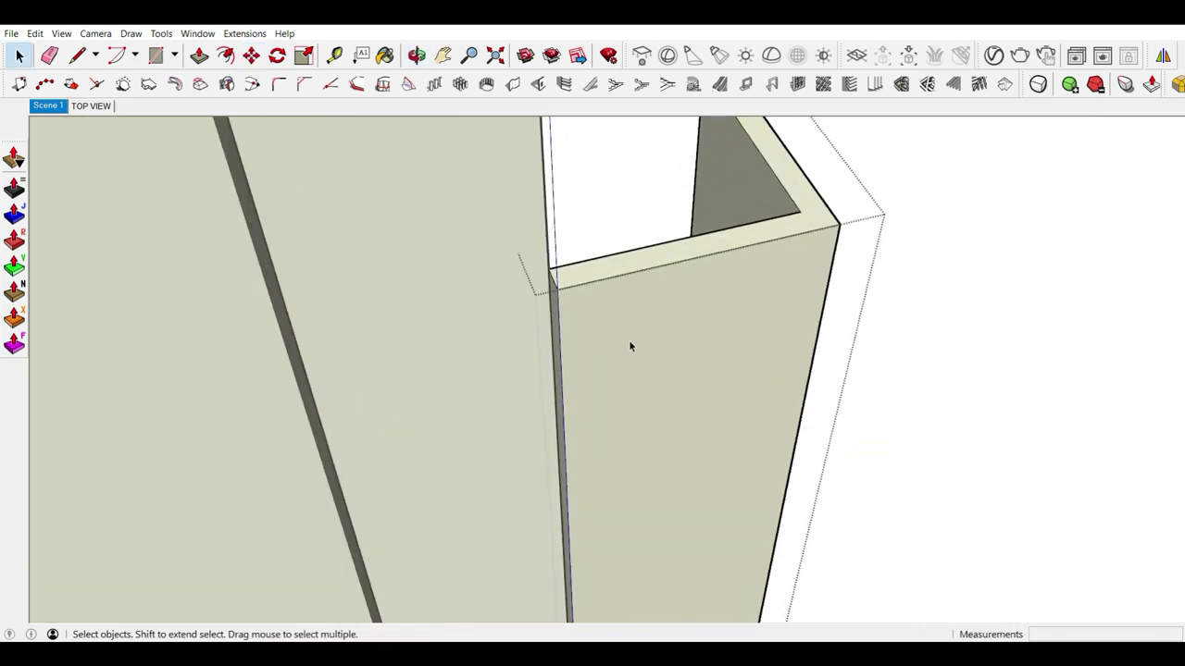
Step: Push/Pull the box's outer face 25mm to form the lip, then zoom out to the whole cabinet
{"action": "key", "text": "p"}
{"action": "left_click", "coordinate": [555, 326]}
{"action": "left_click", "coordinate": [272, 267]}
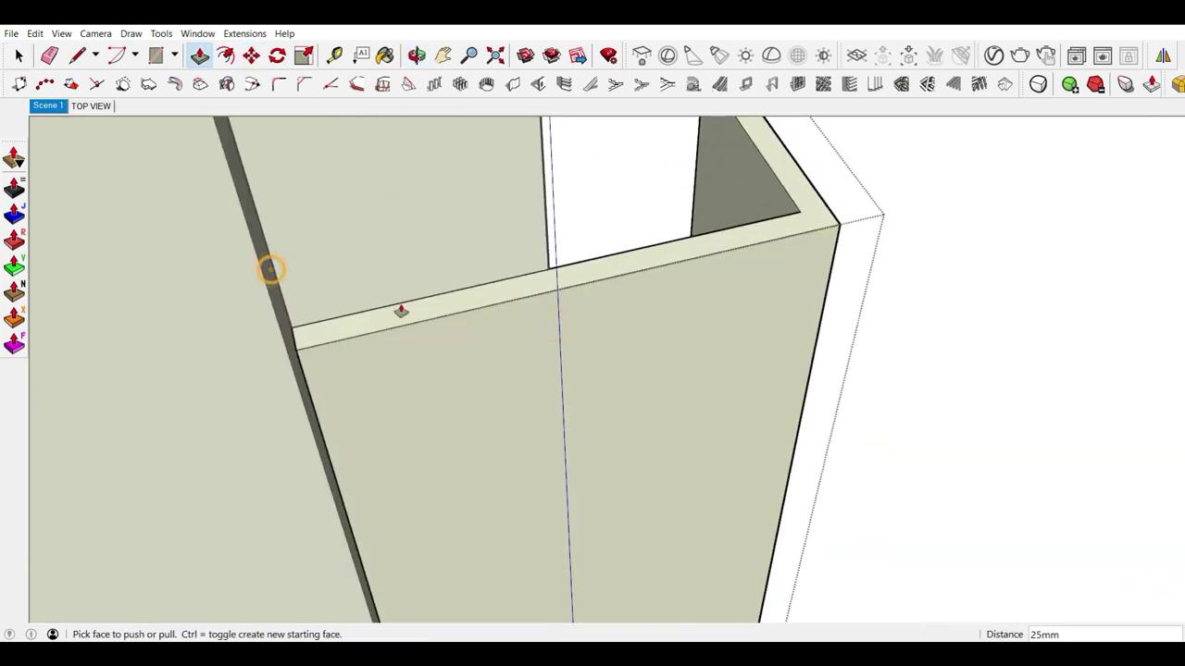
{"action": "mouse_move", "coordinate": [397, 309]}
{"action": "middle_mouse_down"}
{"action": "mouse_move", "coordinate": [759, 355]}
{"action": "mouse_move", "coordinate": [408, 432]}
{"action": "mouse_move", "coordinate": [754, 321]}
{"action": "mouse_move", "coordinate": [579, 343]}
{"action": "middle_mouse_up"}
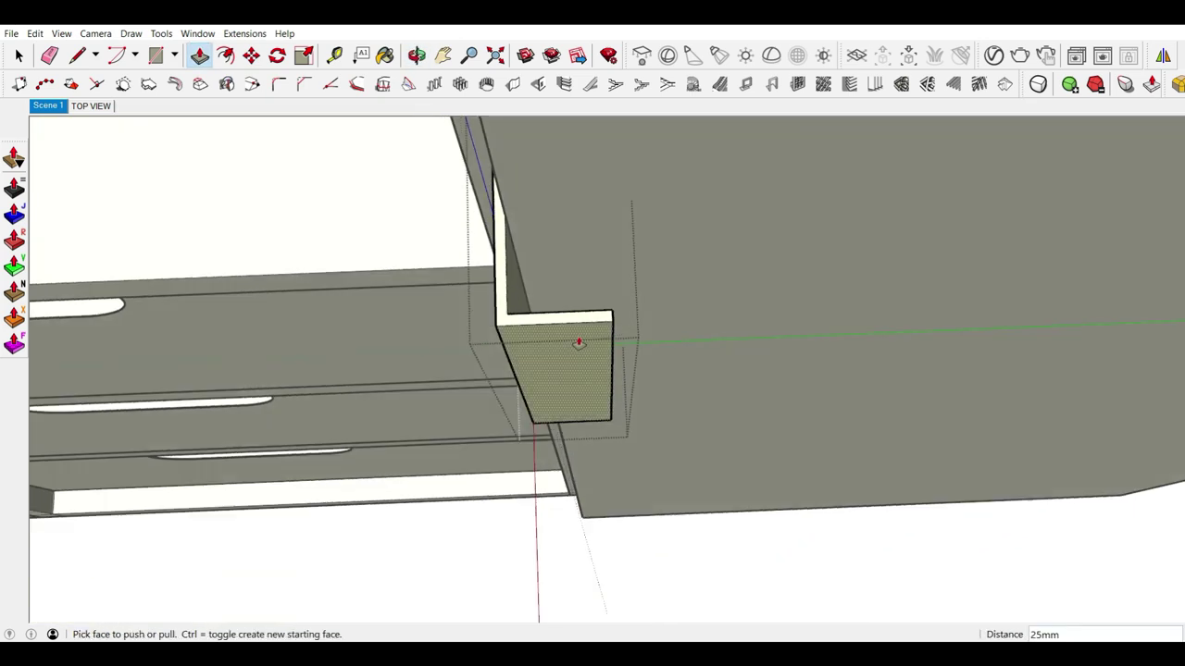
{"action": "scroll", "coordinate": [571, 355], "scroll_direction": "down", "scroll_amount": 2}
{"action": "scroll", "coordinate": [572, 357], "scroll_direction": "down", "scroll_amount": 1}
{"action": "scroll", "coordinate": [572, 357], "scroll_direction": "down", "scroll_amount": 3}
{"action": "scroll", "coordinate": [606, 416], "scroll_direction": "down", "scroll_amount": 3}
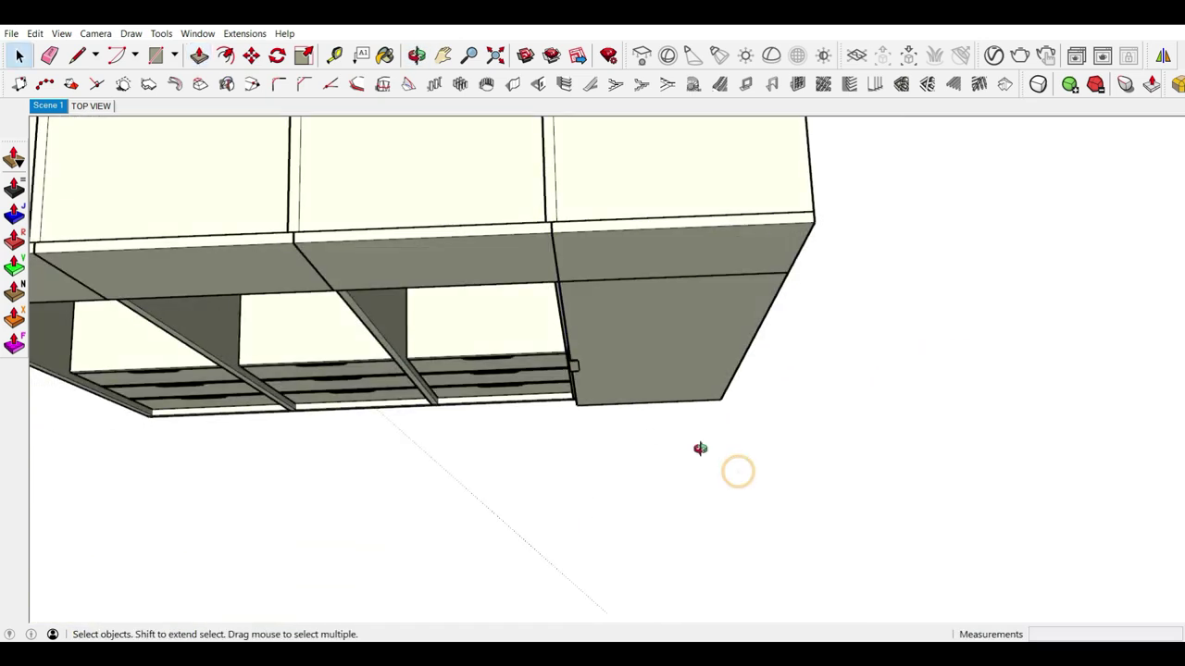
{"action": "mouse_move", "coordinate": [701, 449]}
{"action": "middle_mouse_down"}
{"action": "mouse_move", "coordinate": [673, 382]}
{"action": "mouse_move", "coordinate": [729, 436]}
{"action": "mouse_move", "coordinate": [722, 272]}
{"action": "mouse_move", "coordinate": [693, 304]}
{"action": "middle_mouse_up"}
{"action": "key", "text": "space"}
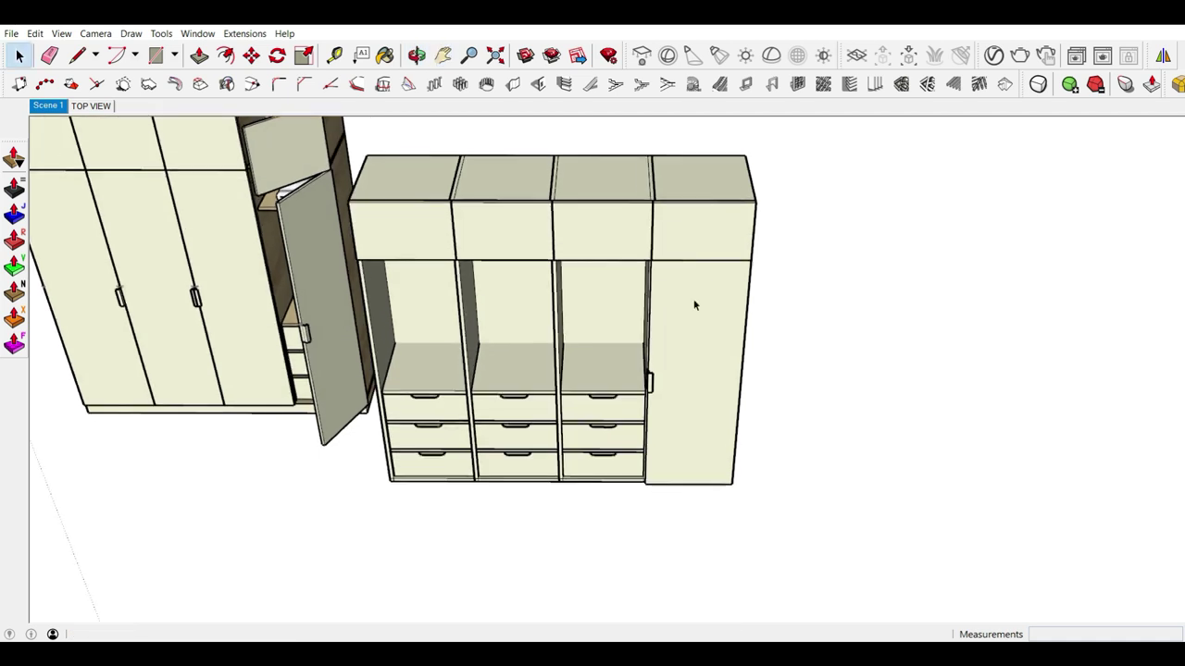
{"action": "key", "text": "g"}
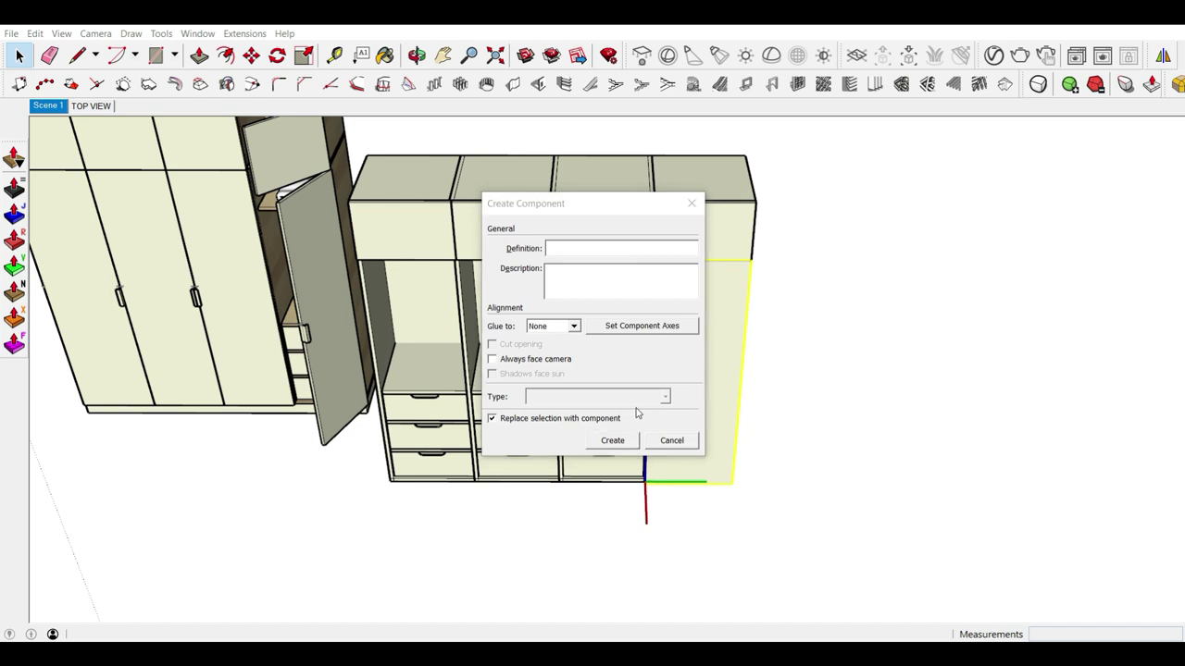
{"action": "key", "text": "Return"}
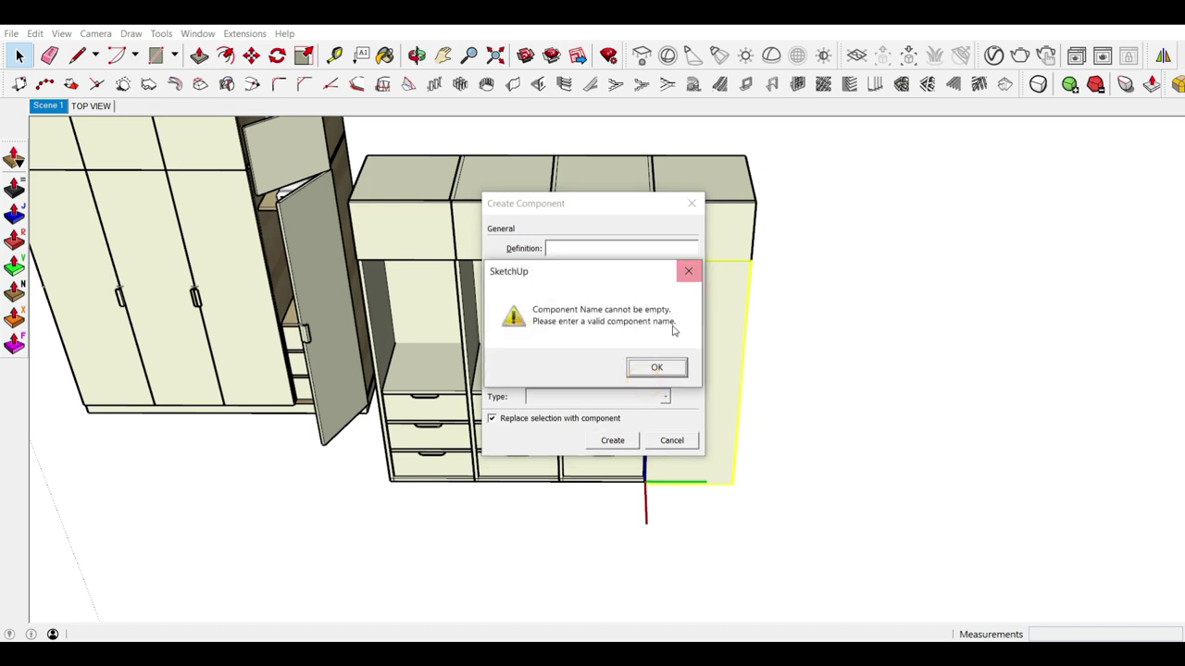
{"action": "left_click", "coordinate": [656, 369]}
{"action": "left_click", "coordinate": [672, 441]}
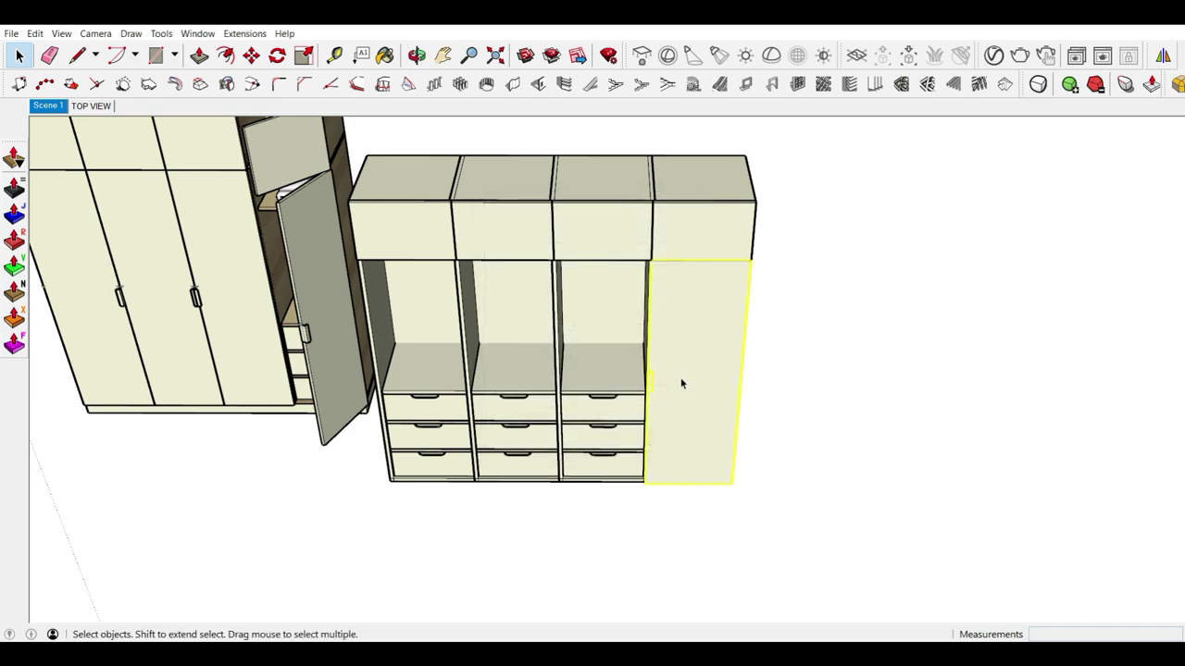
{"action": "key", "text": "g"}
{"action": "left_click", "coordinate": [682, 437]}
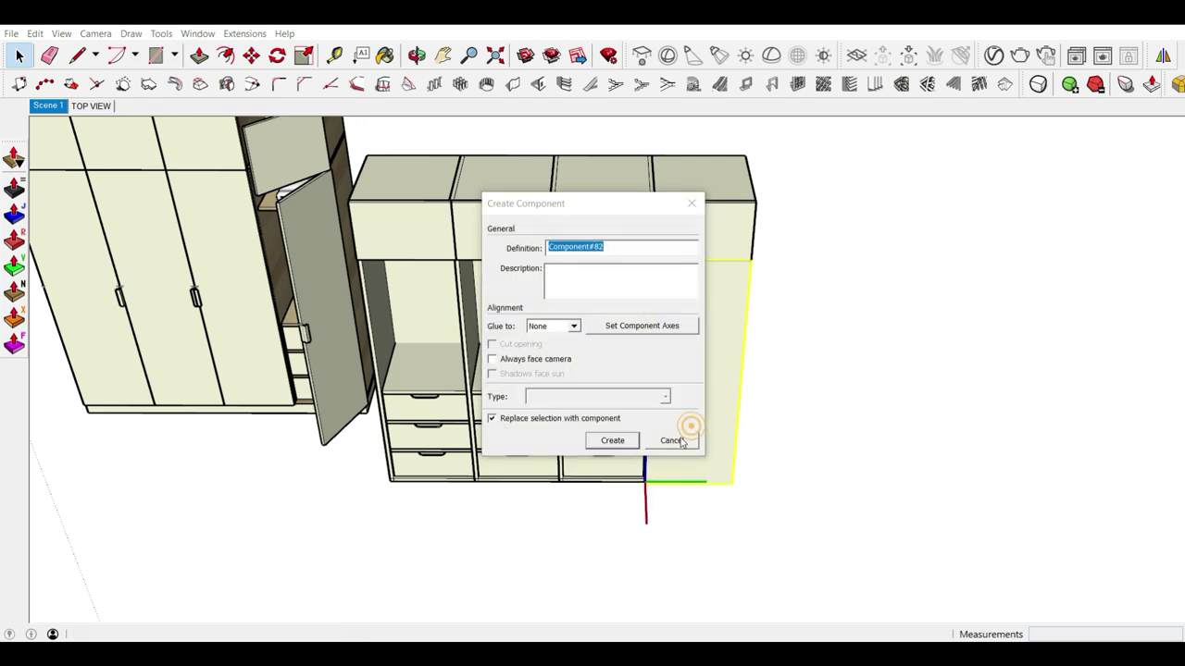
{"action": "scroll", "coordinate": [686, 389], "scroll_direction": "up", "scroll_amount": 3}
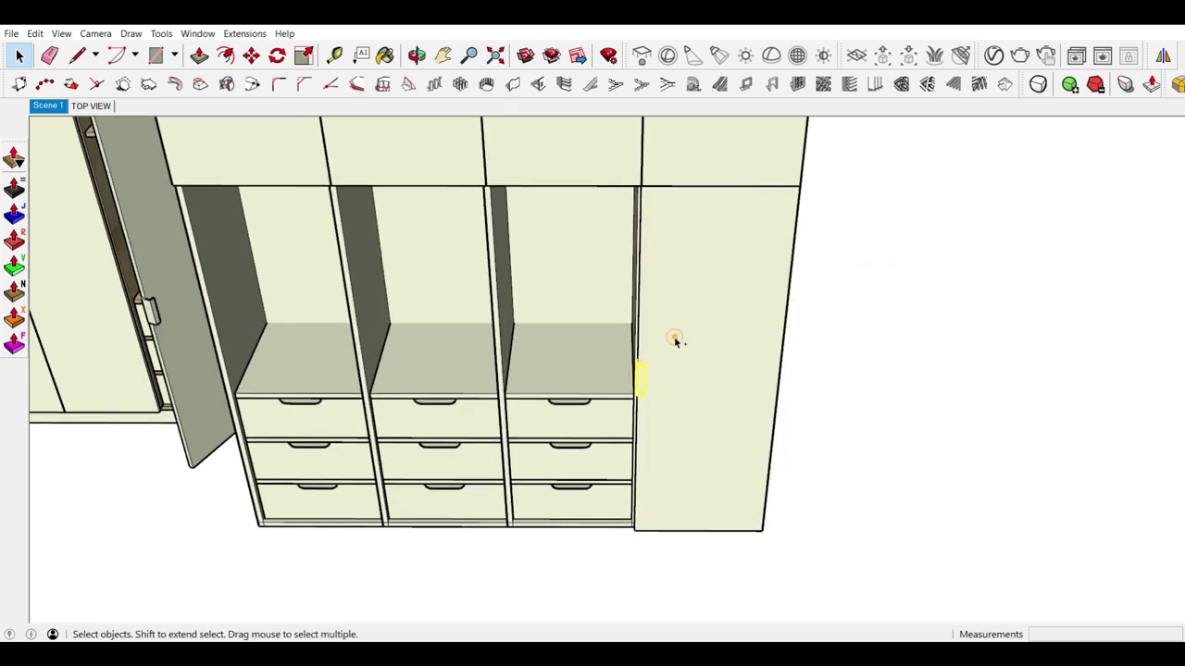
{"action": "left_click", "coordinate": [674, 341]}
{"action": "scroll", "coordinate": [866, 323], "scroll_direction": "down", "scroll_amount": 3}
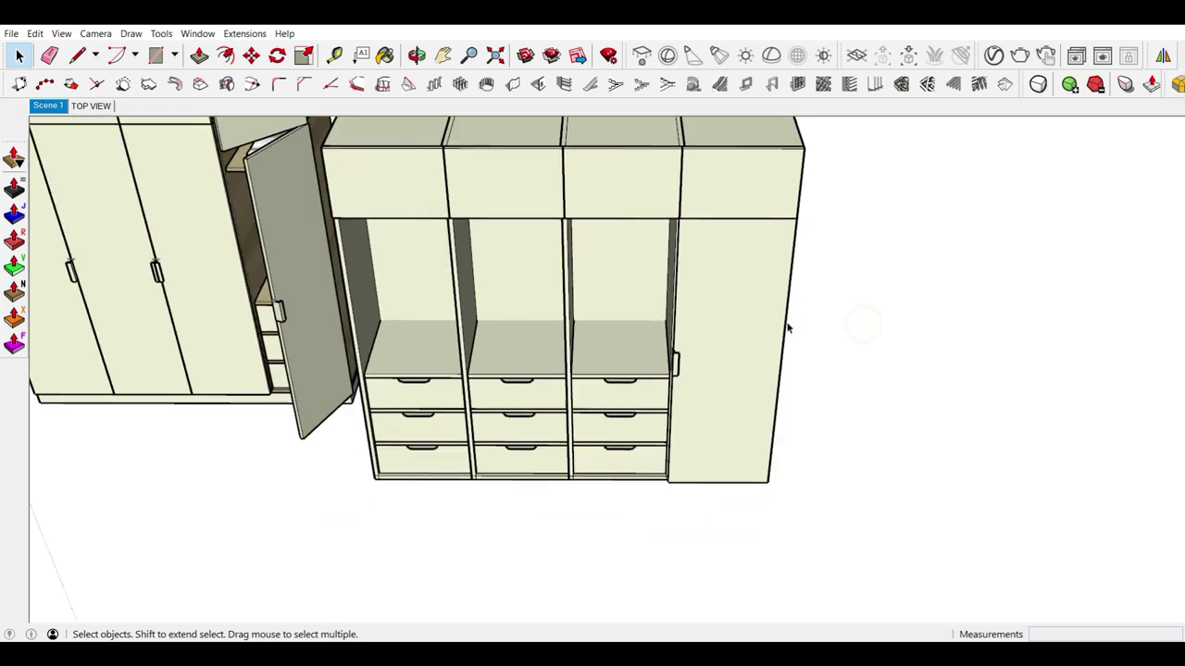
{"action": "scroll", "coordinate": [731, 256], "scroll_direction": "up", "scroll_amount": 3}
{"action": "scroll", "coordinate": [725, 282], "scroll_direction": "down", "scroll_amount": 3}
{"action": "middle_click_drag", "start_coordinate": [733, 332], "coordinate": [790, 222]}
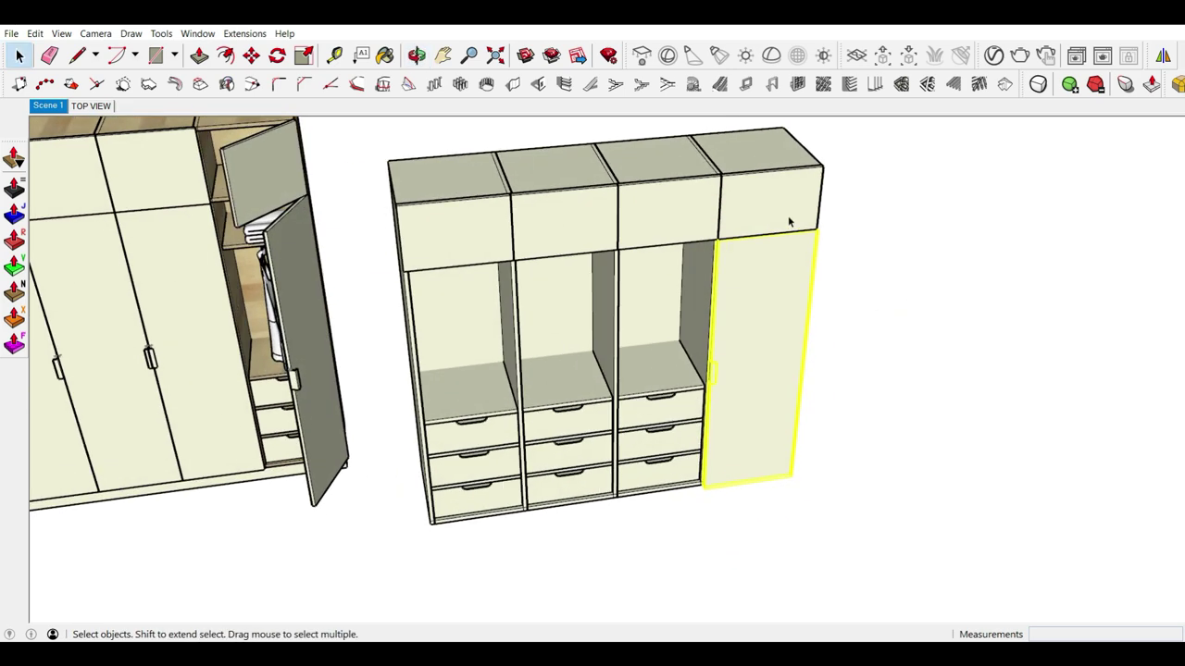
{"action": "key", "text": "m"}
{"action": "left_click", "coordinate": [843, 291]}
{"action": "scroll", "coordinate": [852, 305], "scroll_direction": "up", "scroll_amount": 2}
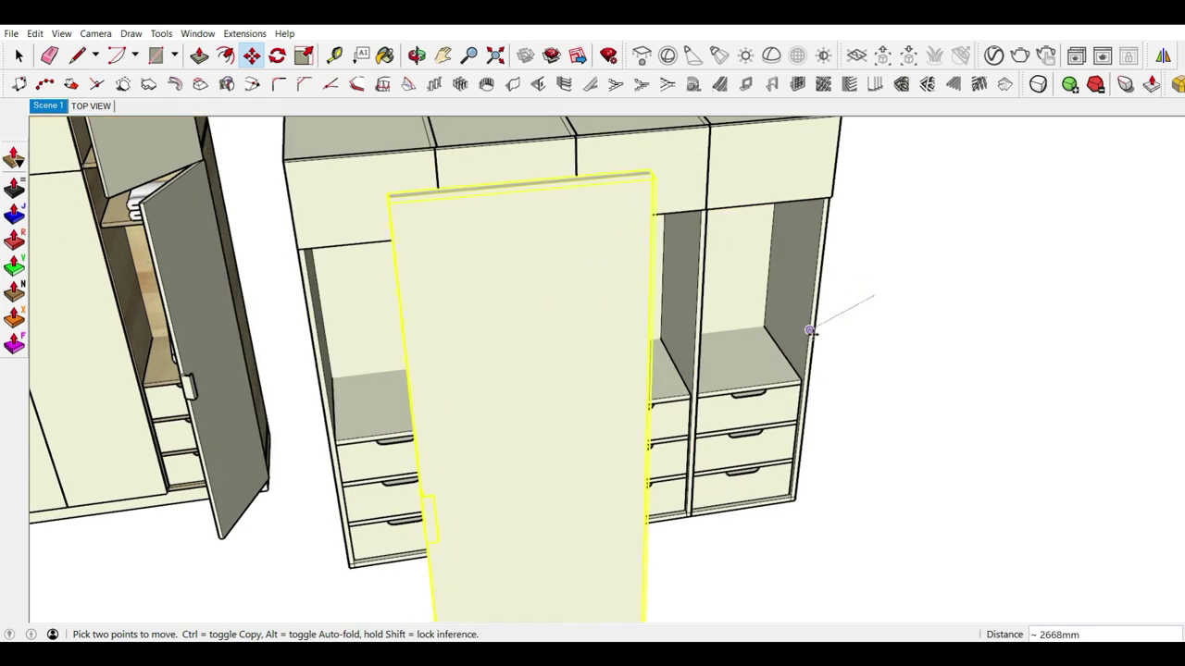
{"action": "scroll", "coordinate": [810, 330], "scroll_direction": "down", "scroll_amount": 3}
{"action": "left_click", "coordinate": [822, 320]}
{"action": "key", "text": "space"}
{"action": "left_click", "coordinate": [903, 320]}
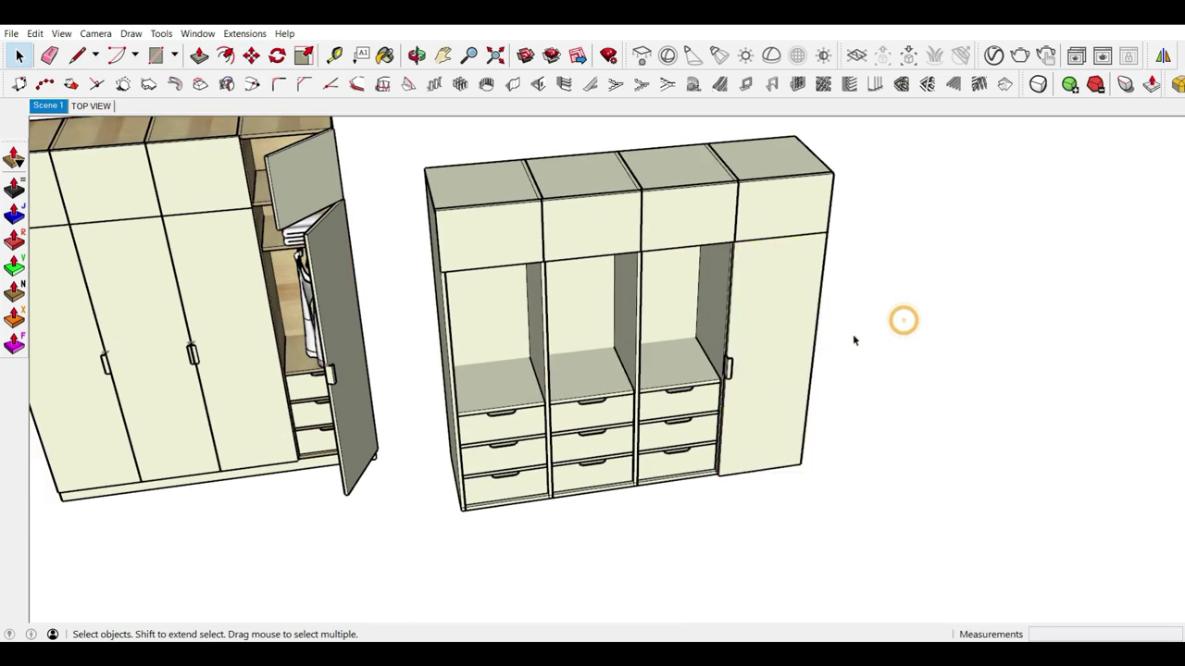
{"action": "left_click", "coordinate": [780, 333]}
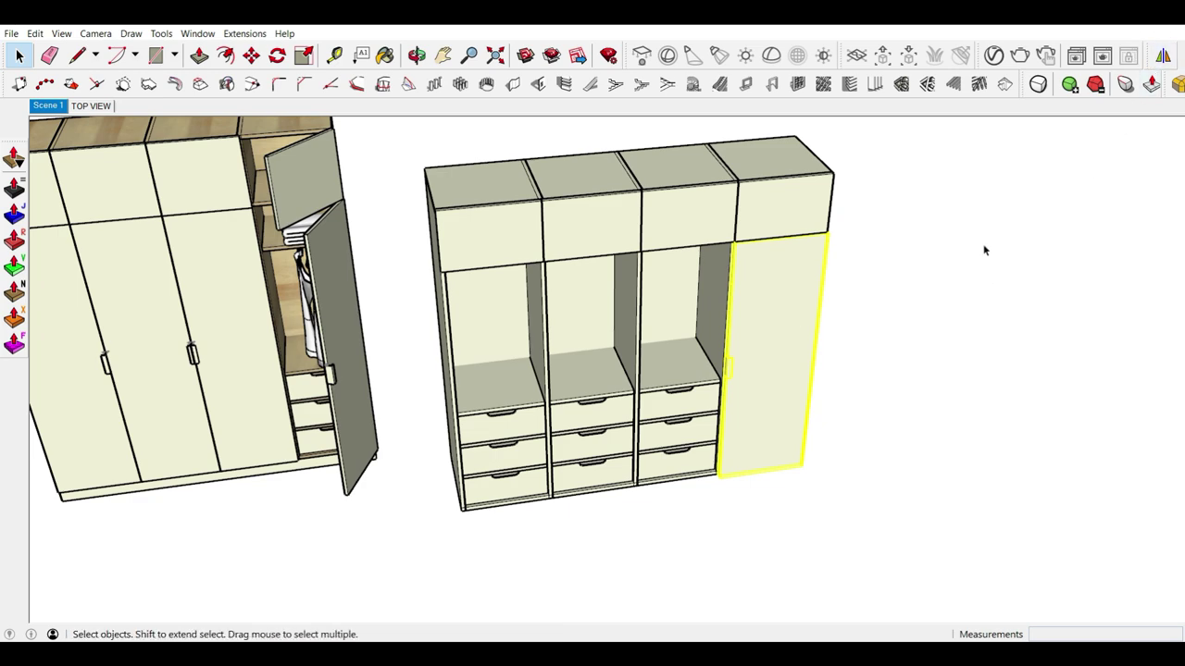
{"action": "mouse_move", "coordinate": [985, 250]}
{"action": "middle_mouse_down"}
{"action": "mouse_move", "coordinate": [746, 354]}
{"action": "mouse_move", "coordinate": [761, 352]}
{"action": "mouse_move", "coordinate": [777, 381]}
{"action": "middle_mouse_up"}
Step: Move-copy the tall door with its pull into the neighbouring bay to the left
{"action": "key", "text": "m"}
{"action": "scroll", "coordinate": [847, 263], "scroll_direction": "up", "scroll_amount": 2}
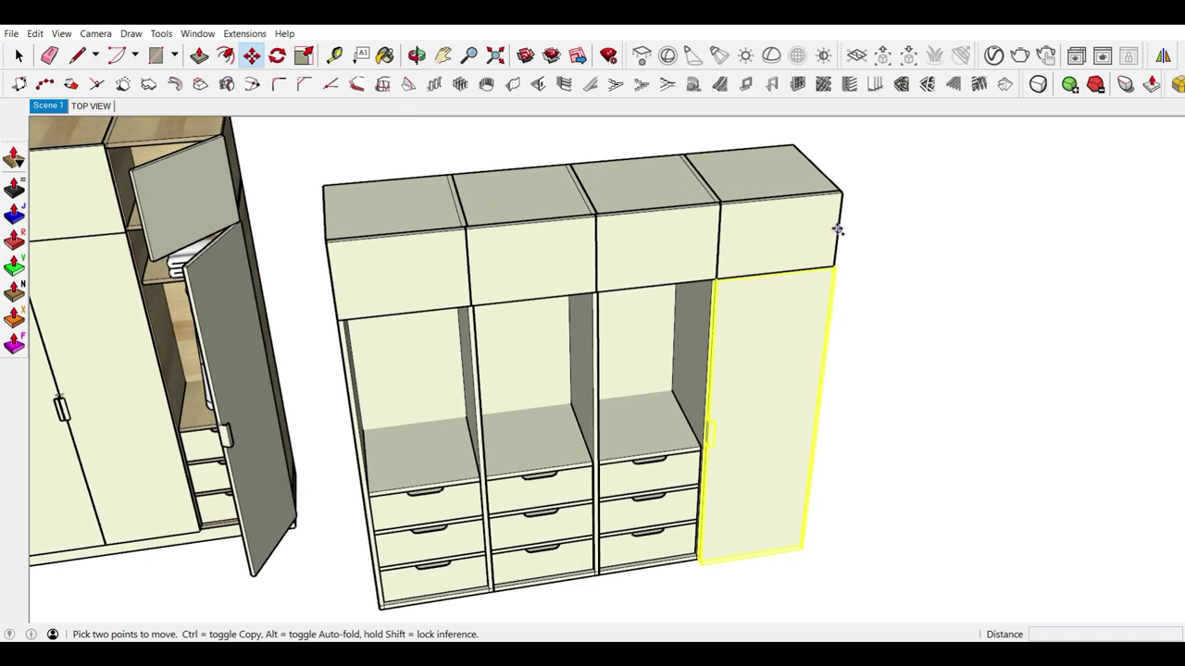
{"action": "key", "text": "ctrl"}
{"action": "left_click", "coordinate": [838, 230]}
{"action": "left_click", "coordinate": [716, 240]}
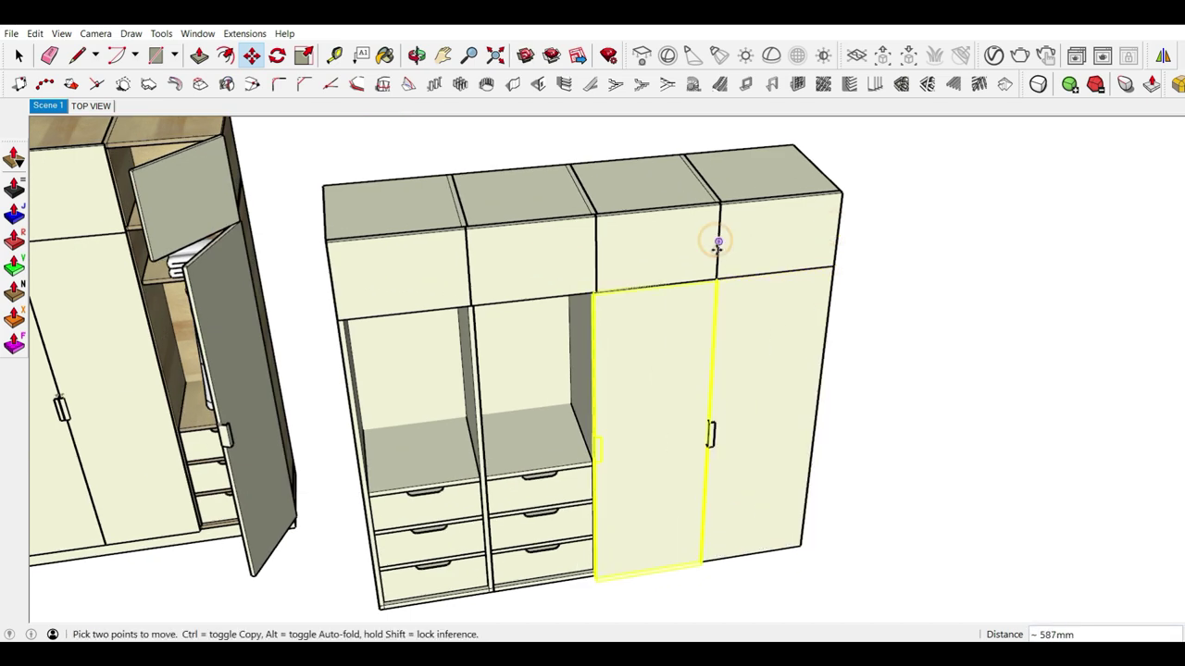
{"action": "key", "text": "space"}
Step: Explode the copied door, make it a component again, and make it unique
{"action": "right_click", "coordinate": [607, 292]}
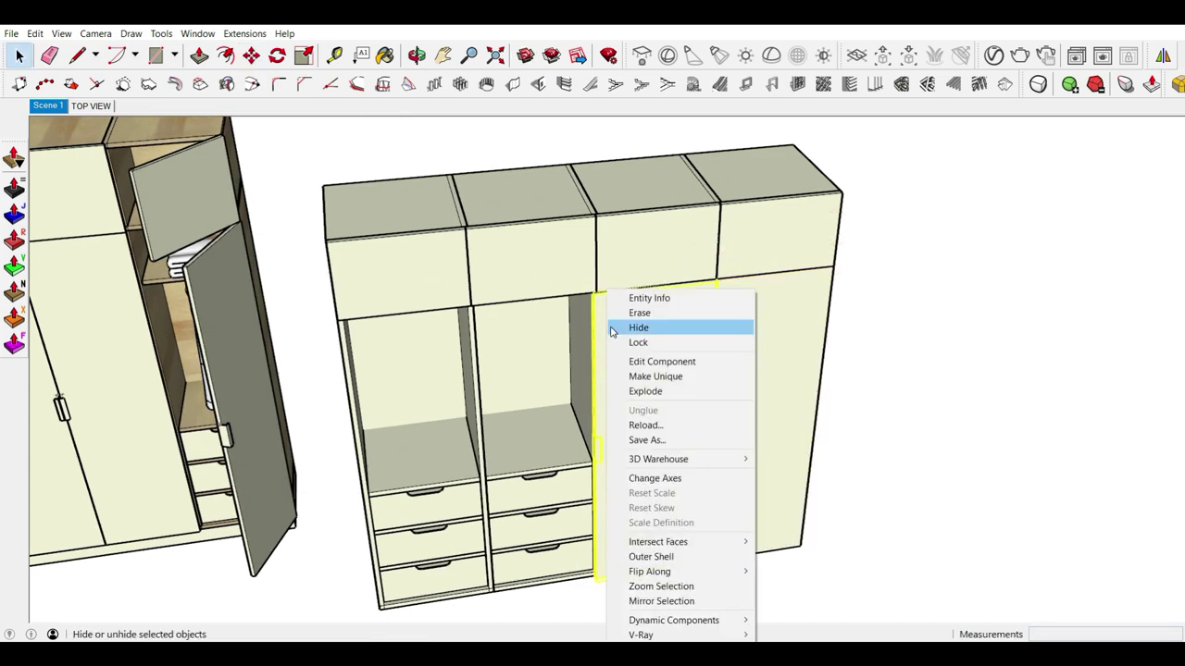
{"action": "left_click", "coordinate": [638, 390]}
{"action": "right_click", "coordinate": [638, 381]}
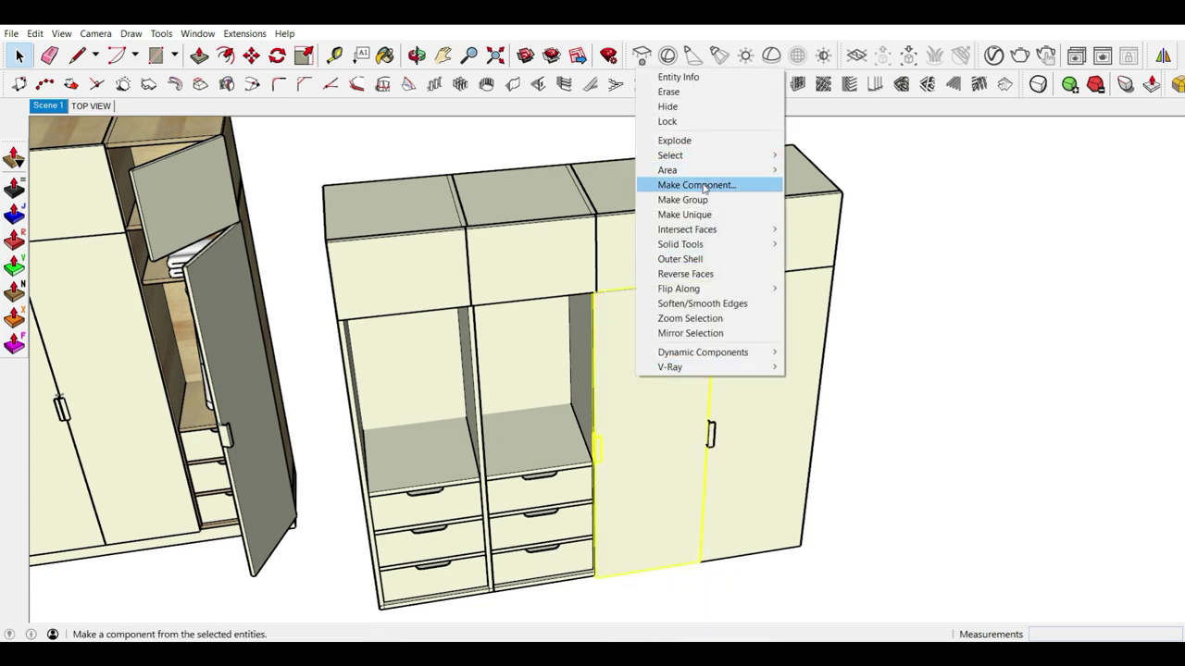
{"action": "left_click", "coordinate": [613, 354]}
{"action": "right_click", "coordinate": [613, 353]}
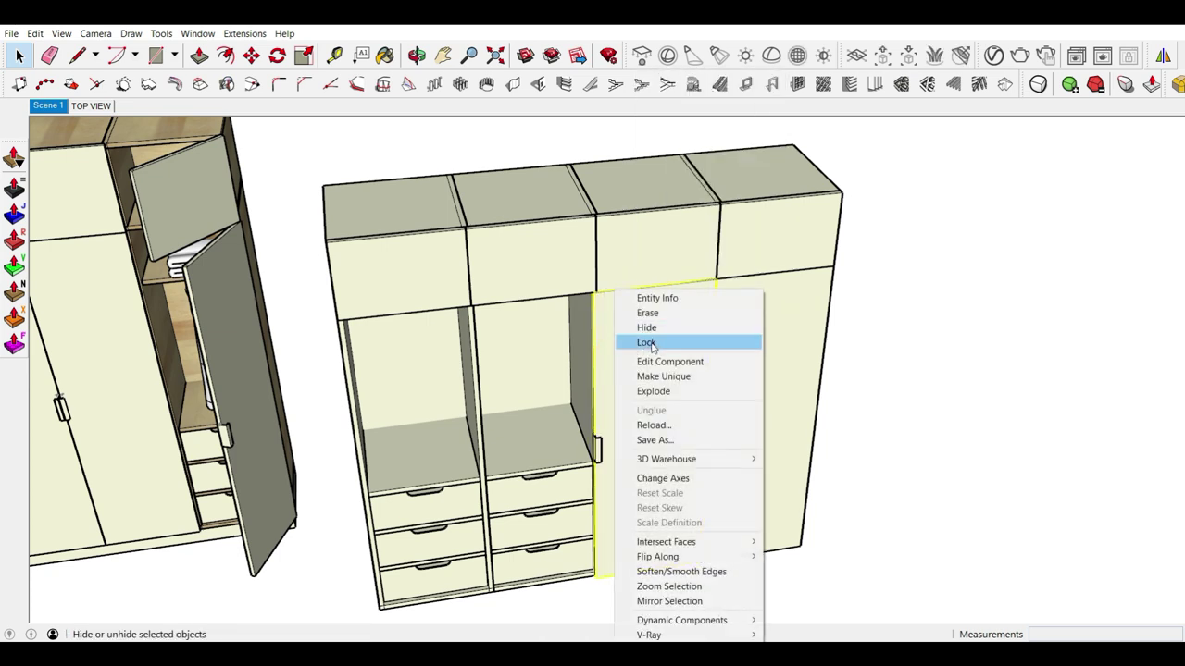
{"action": "left_click", "coordinate": [673, 384]}
{"action": "scroll", "coordinate": [618, 358], "scroll_direction": "up", "scroll_amount": 2}
{"action": "scroll", "coordinate": [624, 444], "scroll_direction": "up", "scroll_amount": 2}
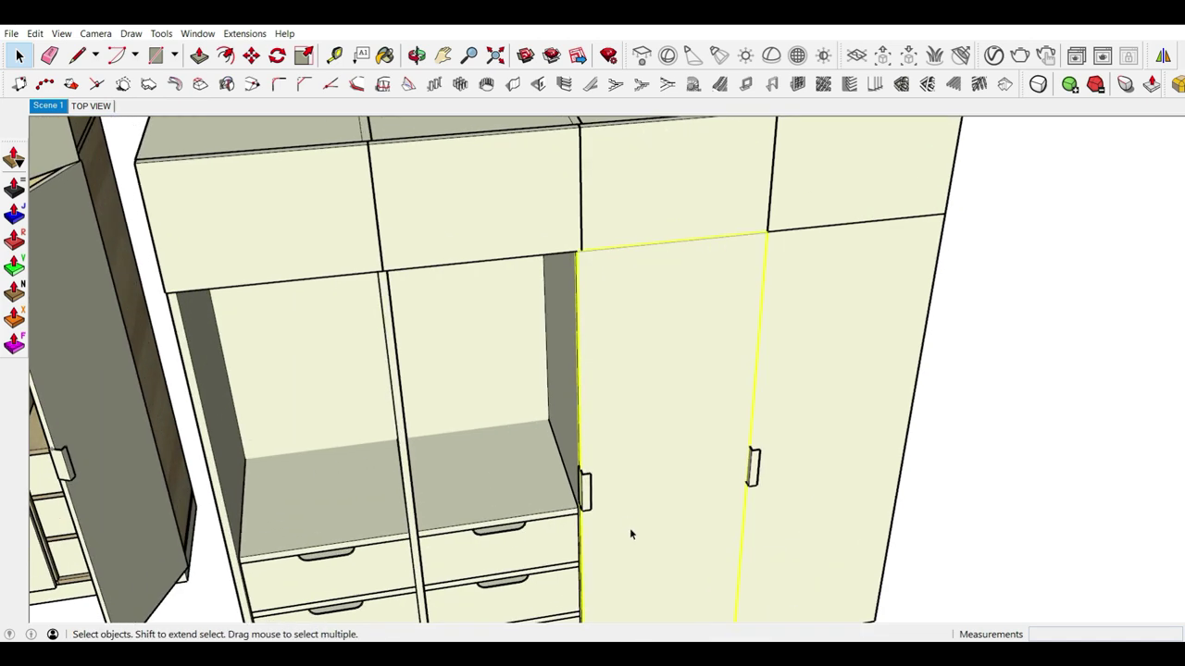
{"action": "scroll", "coordinate": [615, 316], "scroll_direction": "up", "scroll_amount": 2}
{"action": "mouse_move", "coordinate": [593, 272]}
{"action": "middle_mouse_down"}
{"action": "mouse_move", "coordinate": [610, 255]}
{"action": "mouse_move", "coordinate": [599, 245]}
{"action": "middle_mouse_up"}
Step: Push the copied door's thin edge strip in about 12mm
{"action": "scroll", "coordinate": [573, 237], "scroll_direction": "up", "scroll_amount": 2}
{"action": "scroll", "coordinate": [555, 236], "scroll_direction": "up", "scroll_amount": 2}
{"action": "key", "text": "p"}
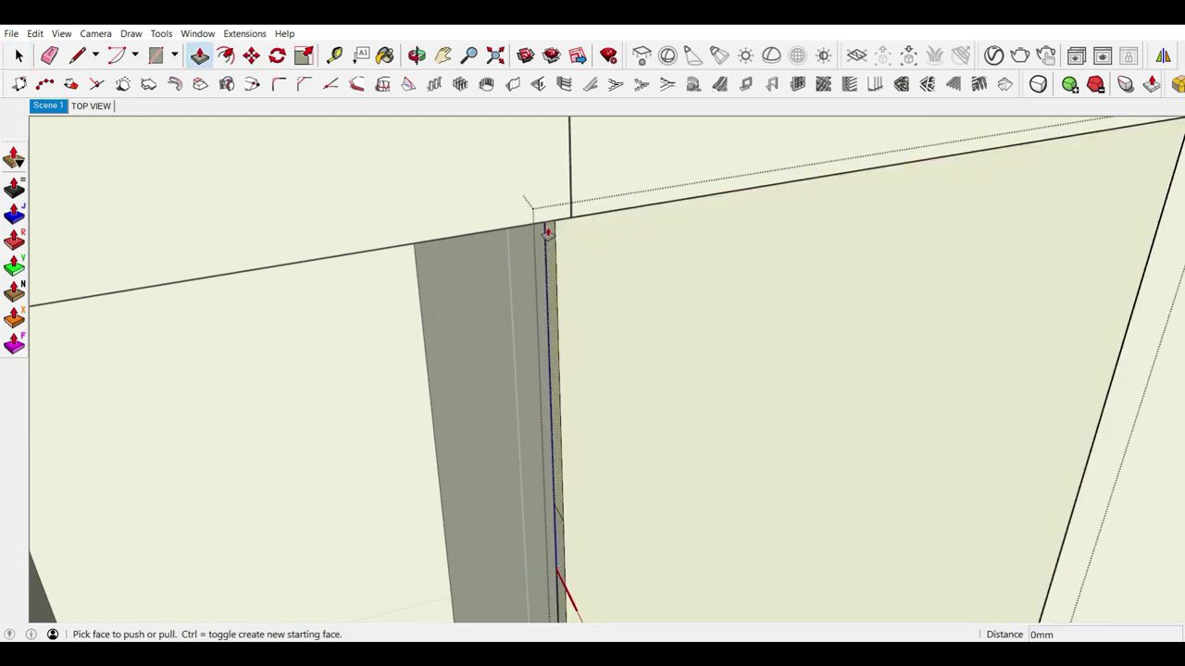
{"action": "left_click_drag", "start_coordinate": [547, 232], "coordinate": [571, 209]}
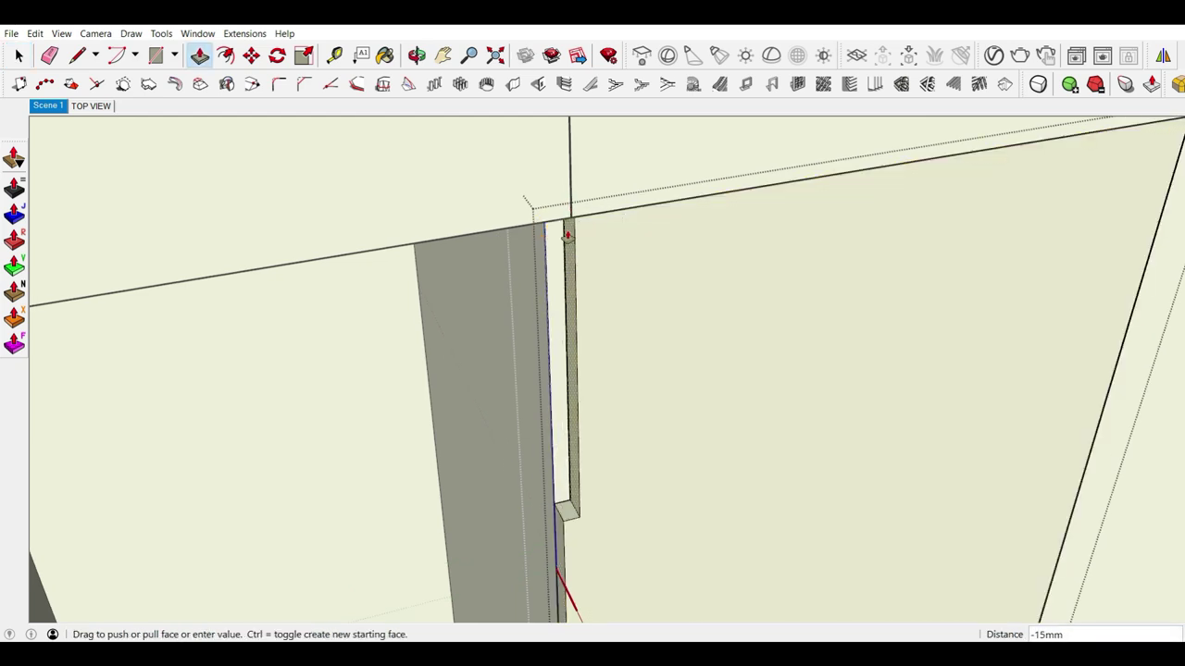
{"action": "left_click", "coordinate": [571, 206]}
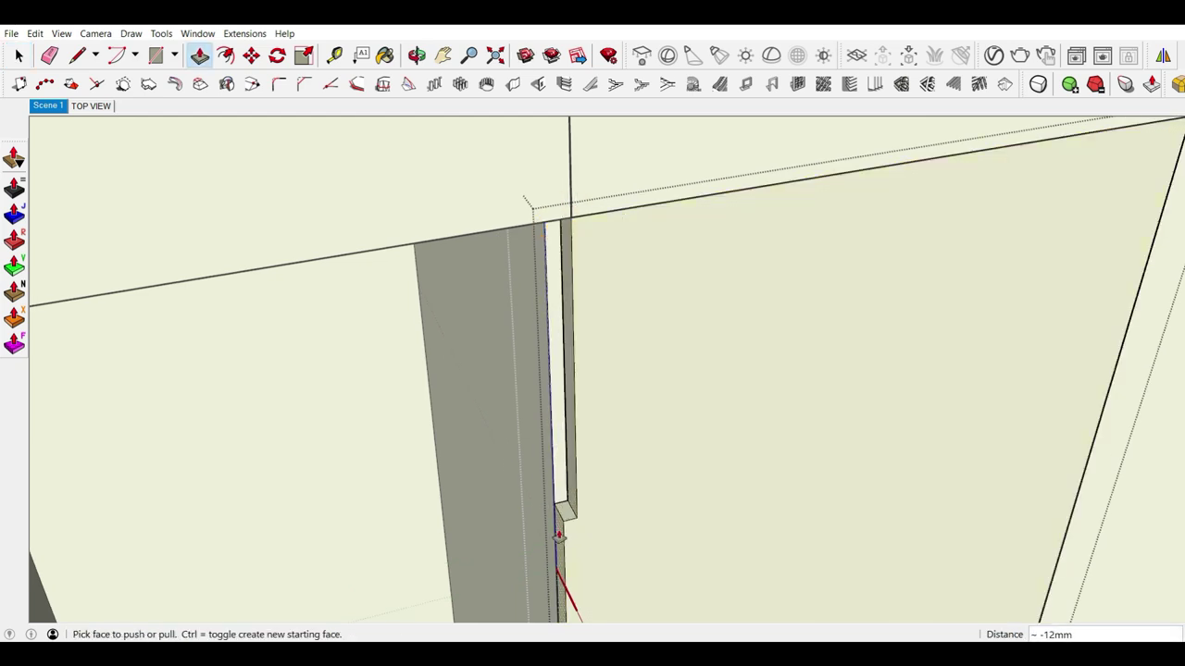
{"action": "scroll", "coordinate": [559, 538], "scroll_direction": "down", "scroll_amount": 2}
{"action": "scroll", "coordinate": [571, 495], "scroll_direction": "down", "scroll_amount": 3}
{"action": "scroll", "coordinate": [607, 499], "scroll_direction": "down", "scroll_amount": 3}
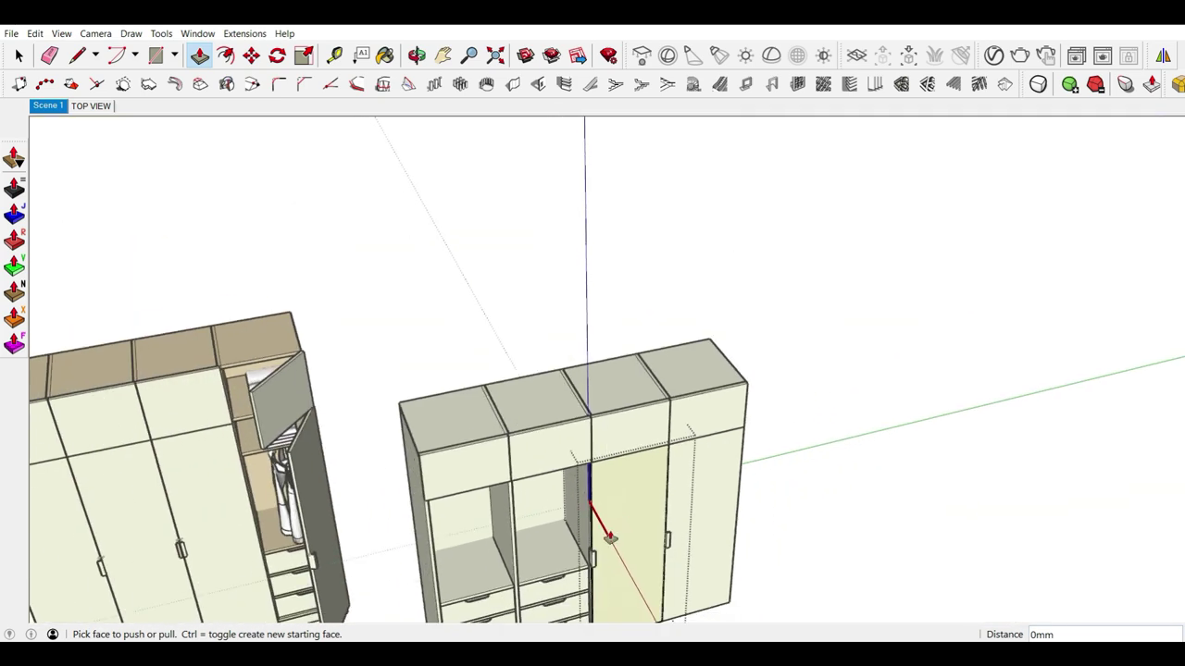
{"action": "scroll", "coordinate": [610, 537], "scroll_direction": "up", "scroll_amount": 3}
{"action": "scroll", "coordinate": [639, 513], "scroll_direction": "up", "scroll_amount": 3}
{"action": "key", "text": "space"}
Step: Move the door's hinge bracket about 12mm sideways to match the trimmed edge
{"action": "scroll", "coordinate": [595, 516], "scroll_direction": "up", "scroll_amount": 2}
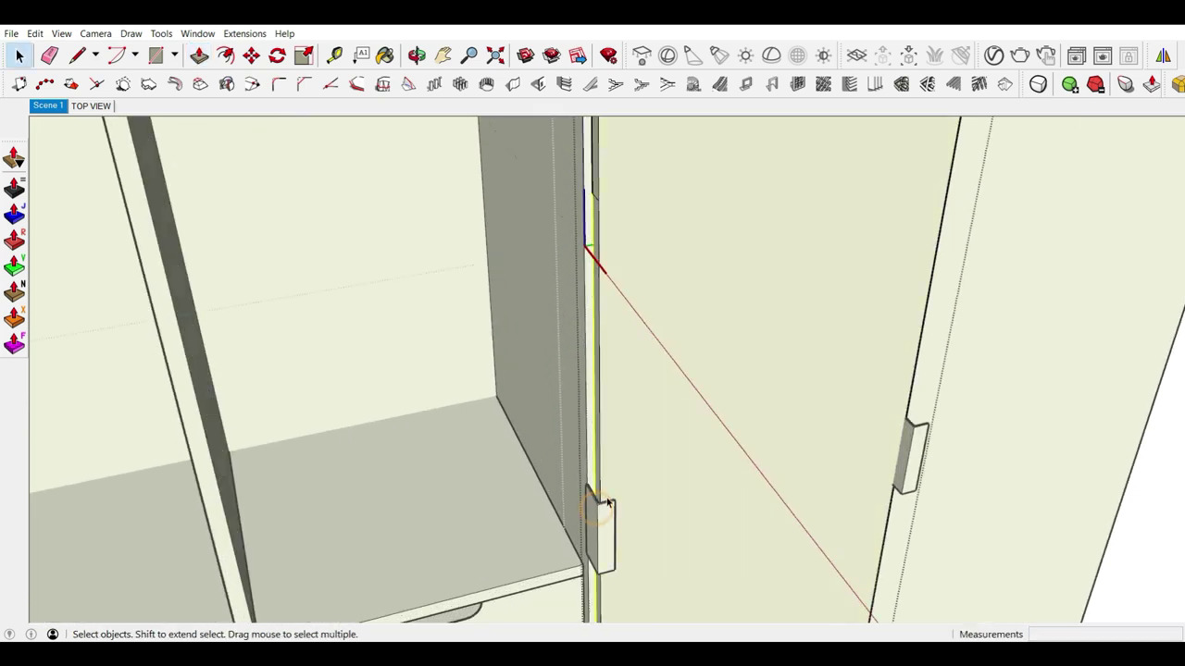
{"action": "scroll", "coordinate": [607, 503], "scroll_direction": "up", "scroll_amount": 2}
{"action": "scroll", "coordinate": [607, 499], "scroll_direction": "up", "scroll_amount": 1}
{"action": "left_click", "coordinate": [606, 500]}
{"action": "scroll", "coordinate": [607, 495], "scroll_direction": "up", "scroll_amount": 2}
{"action": "scroll", "coordinate": [606, 489], "scroll_direction": "up", "scroll_amount": 2}
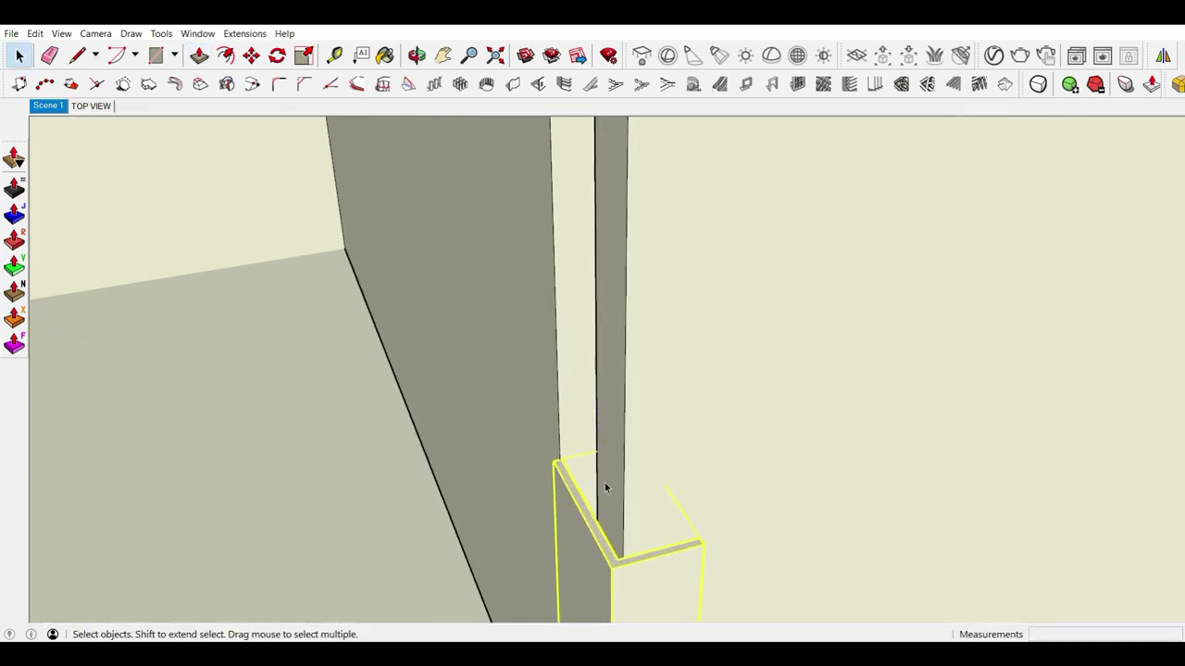
{"action": "key", "text": "m"}
{"action": "left_click", "coordinate": [560, 460]}
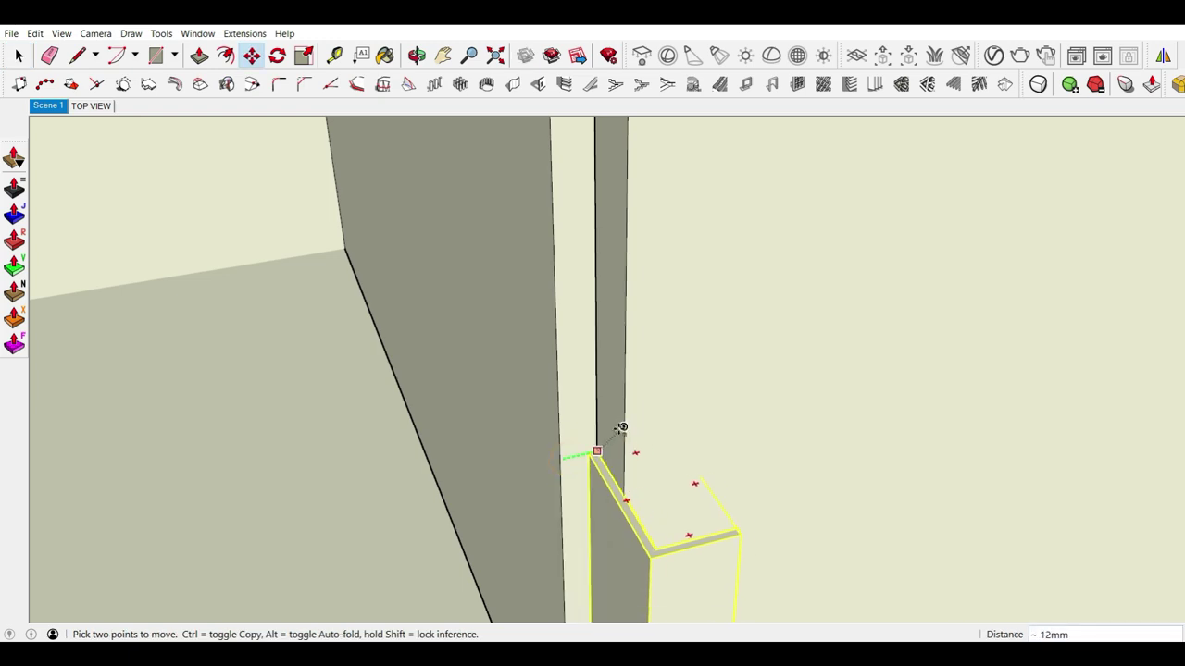
{"action": "left_click", "coordinate": [610, 437]}
Step: Orbit to a frontal view and select the two right-hand doors
{"action": "scroll", "coordinate": [632, 367], "scroll_direction": "down", "scroll_amount": 1}
{"action": "scroll", "coordinate": [550, 417], "scroll_direction": "down", "scroll_amount": 3}
{"action": "scroll", "coordinate": [555, 430], "scroll_direction": "down", "scroll_amount": 3}
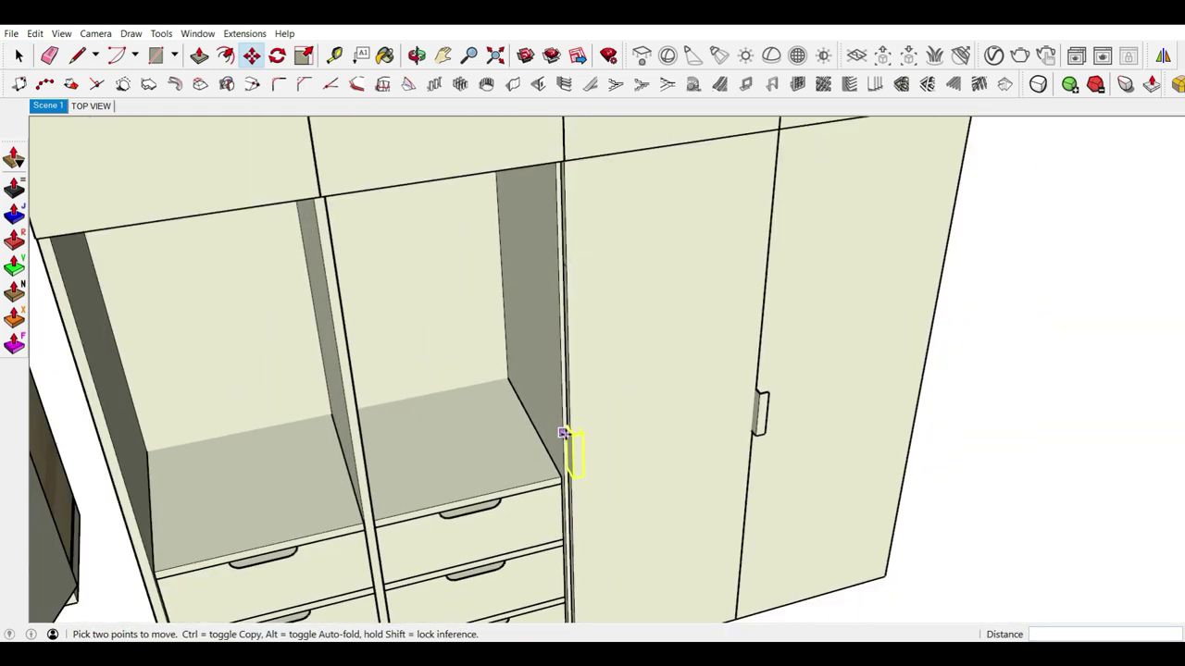
{"action": "scroll", "coordinate": [788, 444], "scroll_direction": "down", "scroll_amount": 3}
{"action": "middle_click_drag", "start_coordinate": [788, 444], "coordinate": [609, 448]}
{"action": "key", "text": "space"}
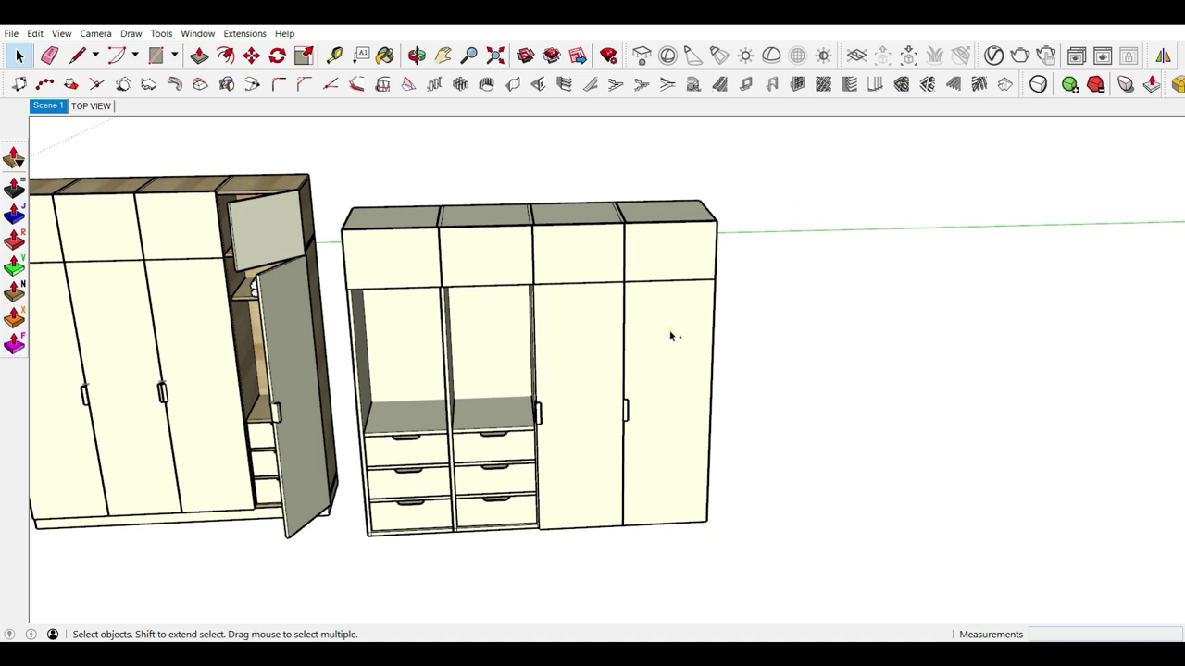
{"action": "left_click", "coordinate": [671, 336]}
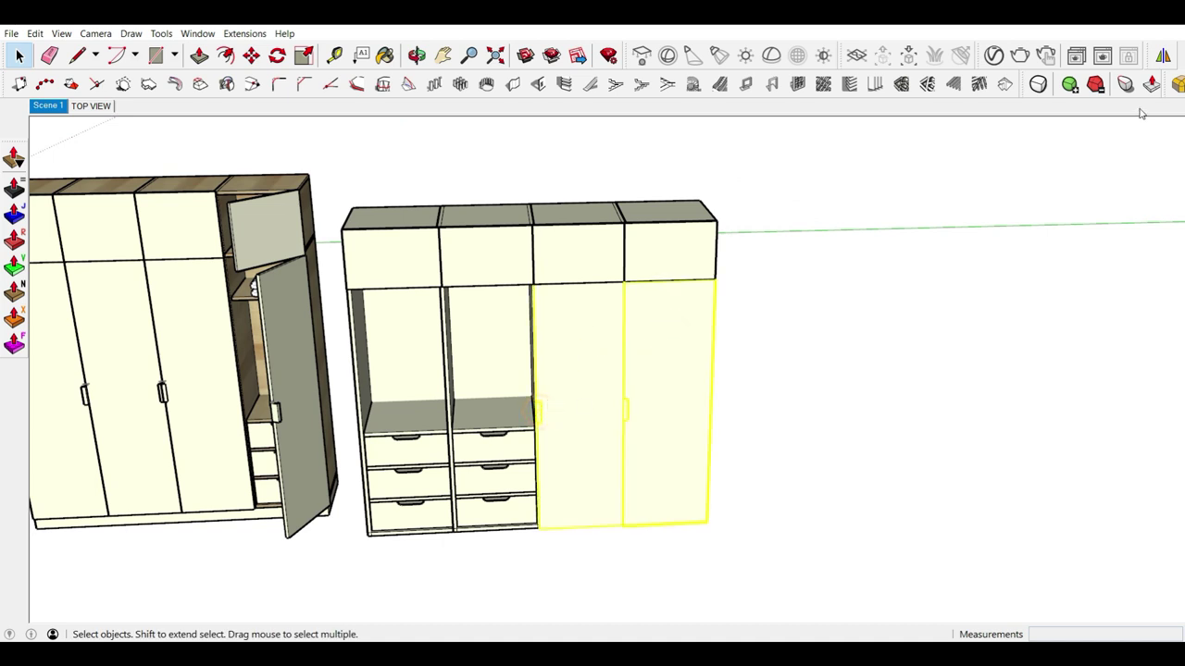
Step: Mirror the selected right door pair onto the two left bays, keeping the original doors
{"action": "left_click", "coordinate": [1162, 56]}
{"action": "scroll", "coordinate": [544, 268], "scroll_direction": "up", "scroll_amount": 2}
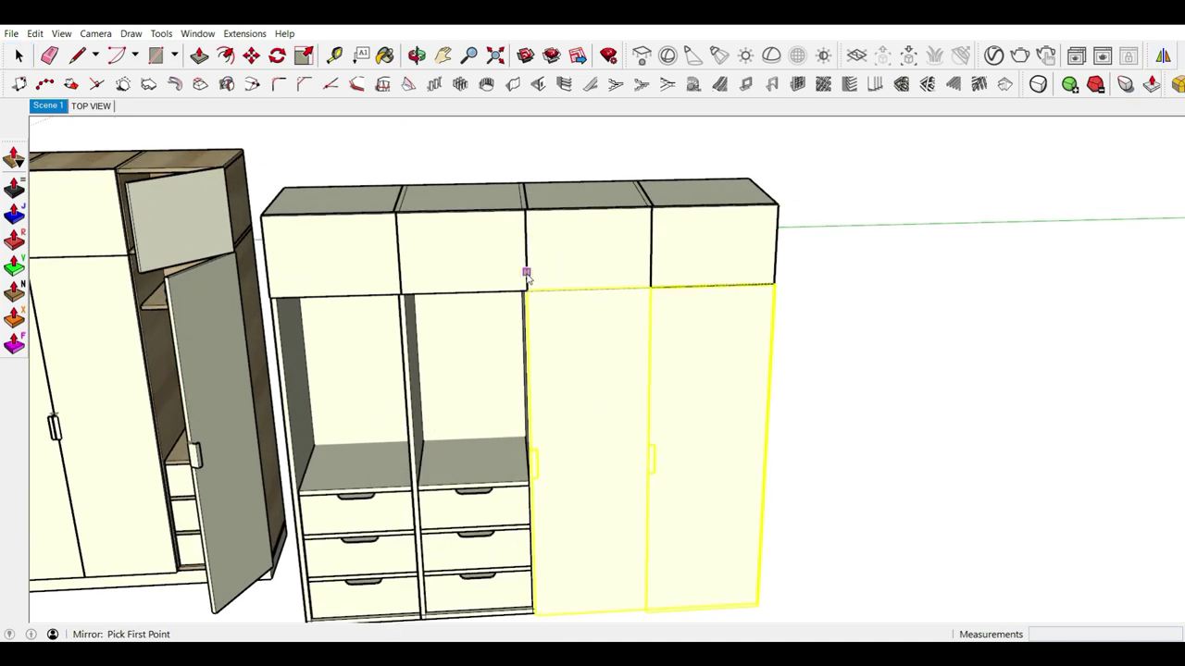
{"action": "left_click", "coordinate": [526, 273]}
{"action": "middle_click_drag", "start_coordinate": [523, 233], "coordinate": [805, 320]}
{"action": "left_click", "coordinate": [810, 317]}
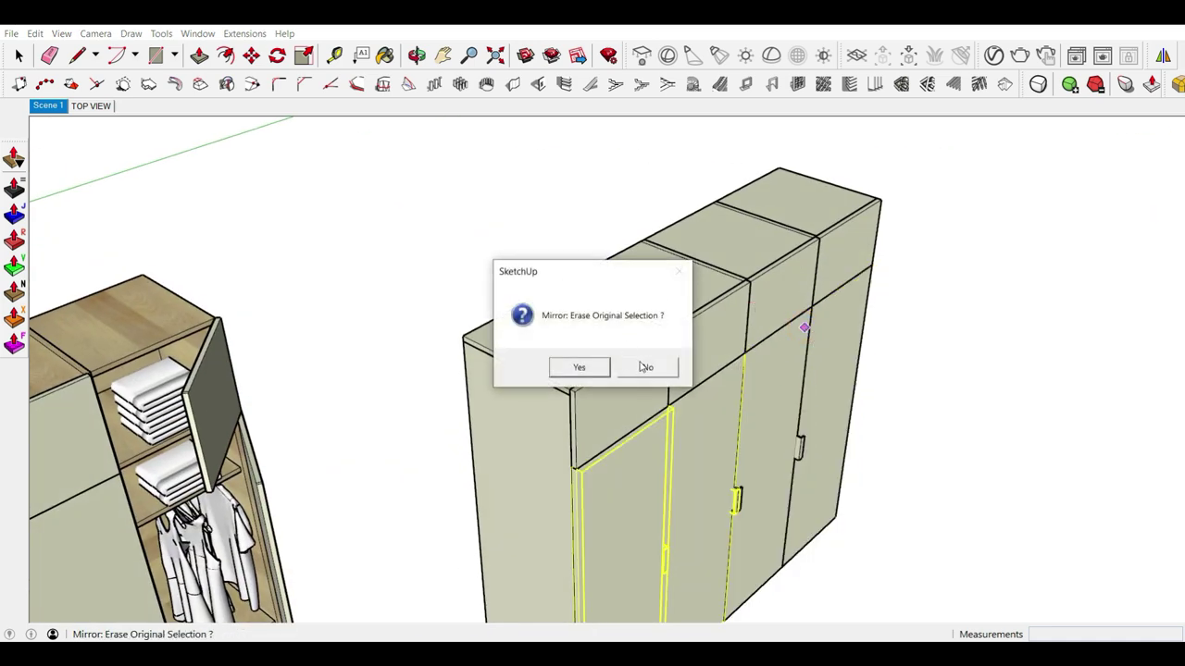
{"action": "left_click", "coordinate": [645, 367]}
{"action": "scroll", "coordinate": [654, 378], "scroll_direction": "down", "scroll_amount": 3}
{"action": "mouse_move", "coordinate": [654, 379]}
{"action": "middle_mouse_down"}
{"action": "mouse_move", "coordinate": [909, 425]}
{"action": "mouse_move", "coordinate": [850, 605]}
{"action": "middle_mouse_up"}
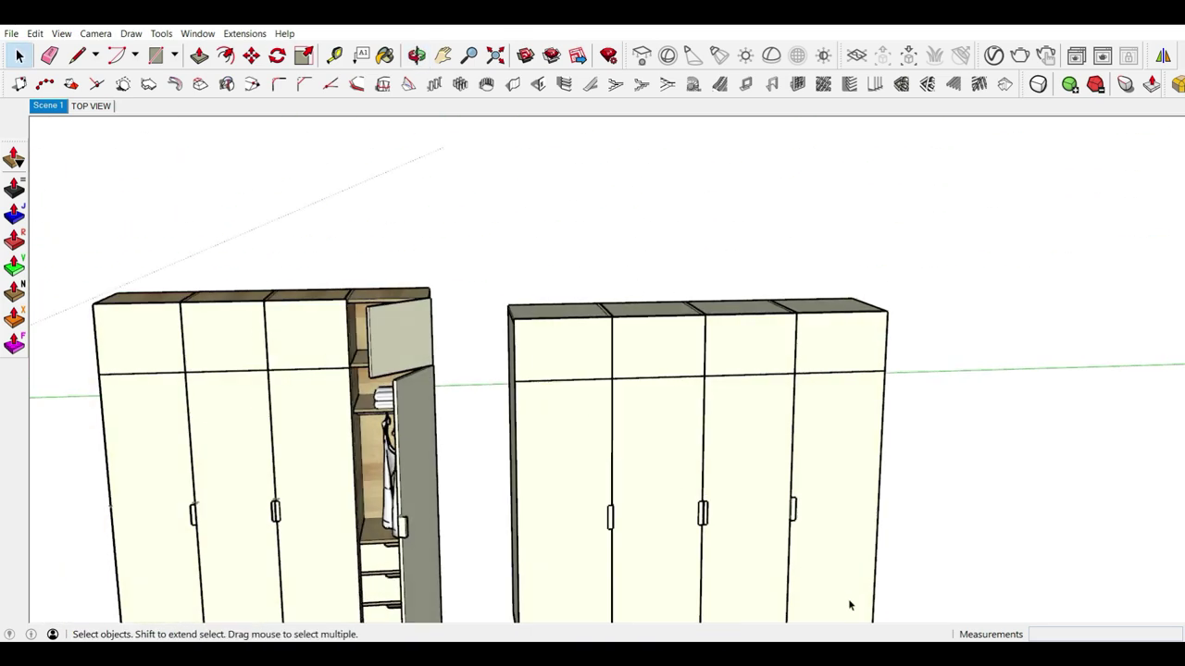
{"action": "scroll", "coordinate": [608, 465], "scroll_direction": "down", "scroll_amount": 3}
{"action": "scroll", "coordinate": [676, 450], "scroll_direction": "down", "scroll_amount": 2}
{"action": "middle_click_drag", "start_coordinate": [677, 450], "coordinate": [709, 399]}
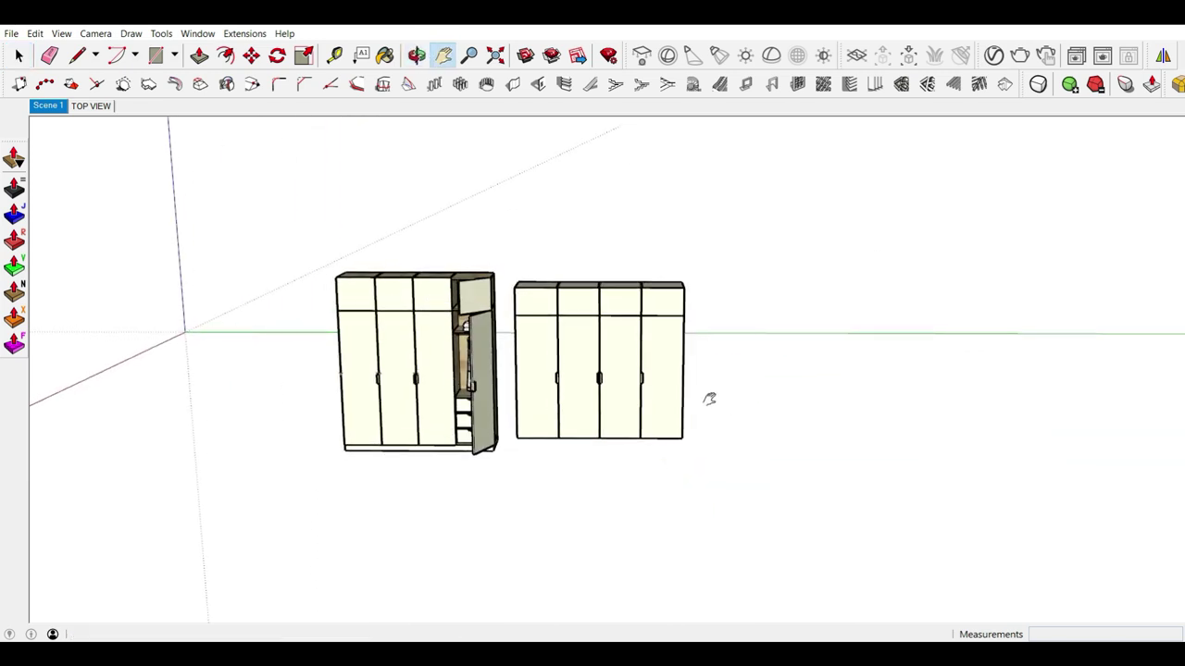
{"action": "scroll", "coordinate": [632, 383], "scroll_direction": "up", "scroll_amount": 1}
{"action": "scroll", "coordinate": [661, 372], "scroll_direction": "up", "scroll_amount": 1}
{"action": "scroll", "coordinate": [667, 263], "scroll_direction": "up", "scroll_amount": 1}
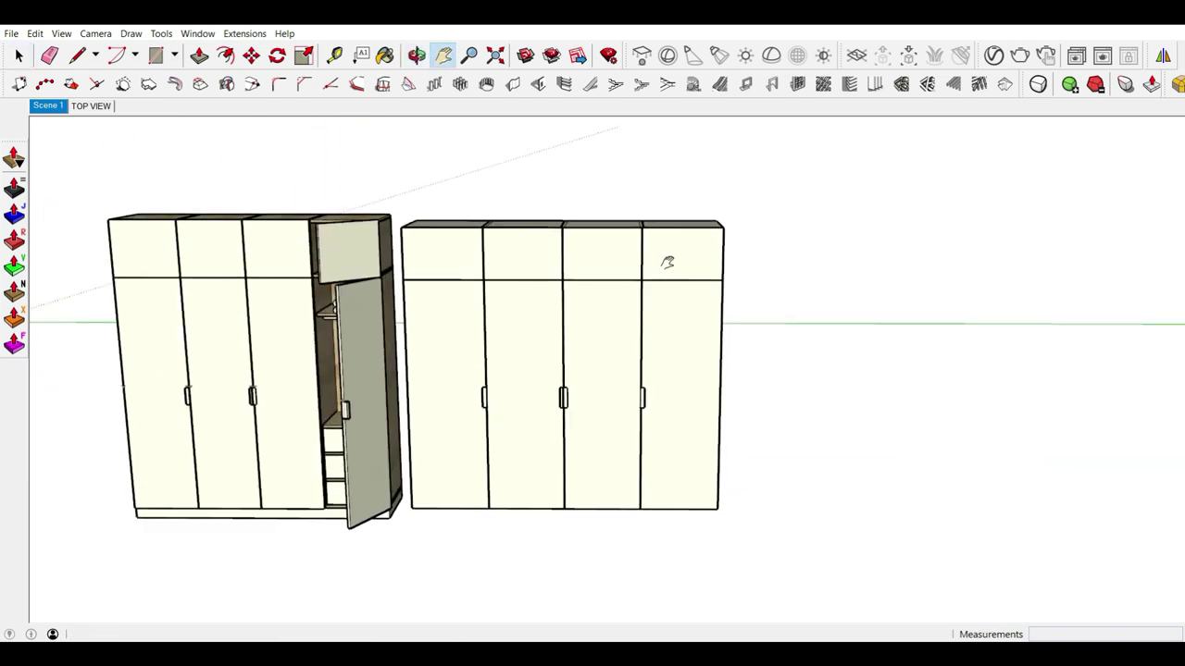
Step: Rotate the end-bay tall door open about the cabinet's top corner
{"action": "middle_click_drag", "start_coordinate": [626, 440], "coordinate": [616, 401]}
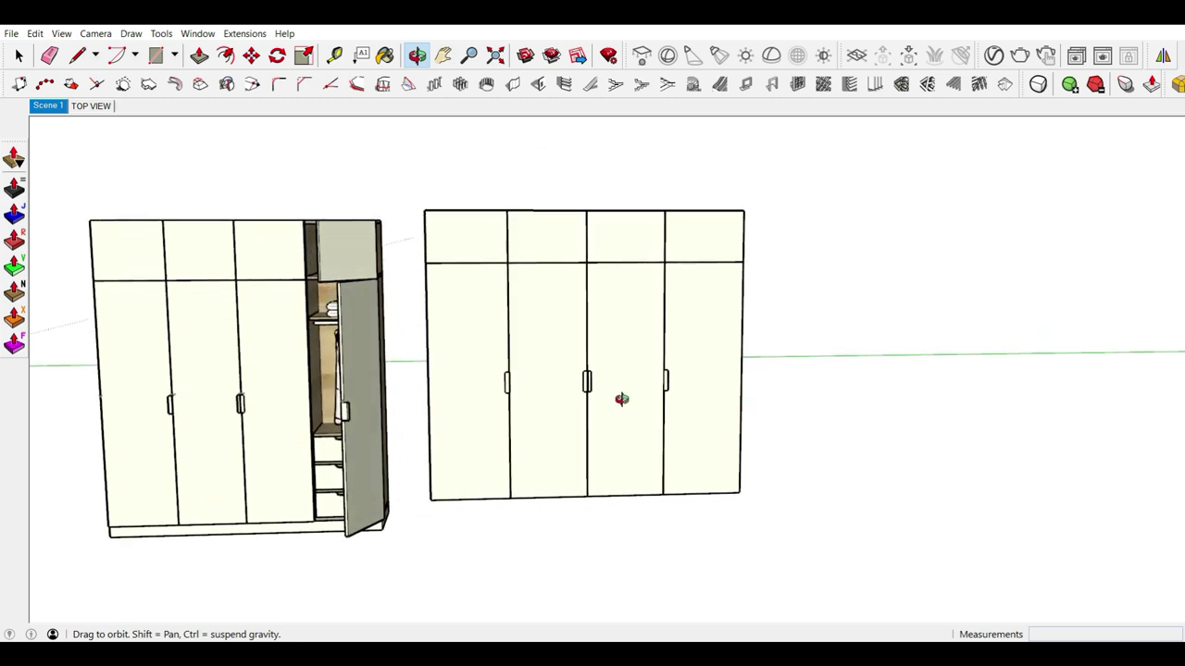
{"action": "key", "text": "space"}
{"action": "scroll", "coordinate": [726, 265], "scroll_direction": "up", "scroll_amount": 1}
{"action": "middle_click_drag", "start_coordinate": [719, 264], "coordinate": [740, 417]}
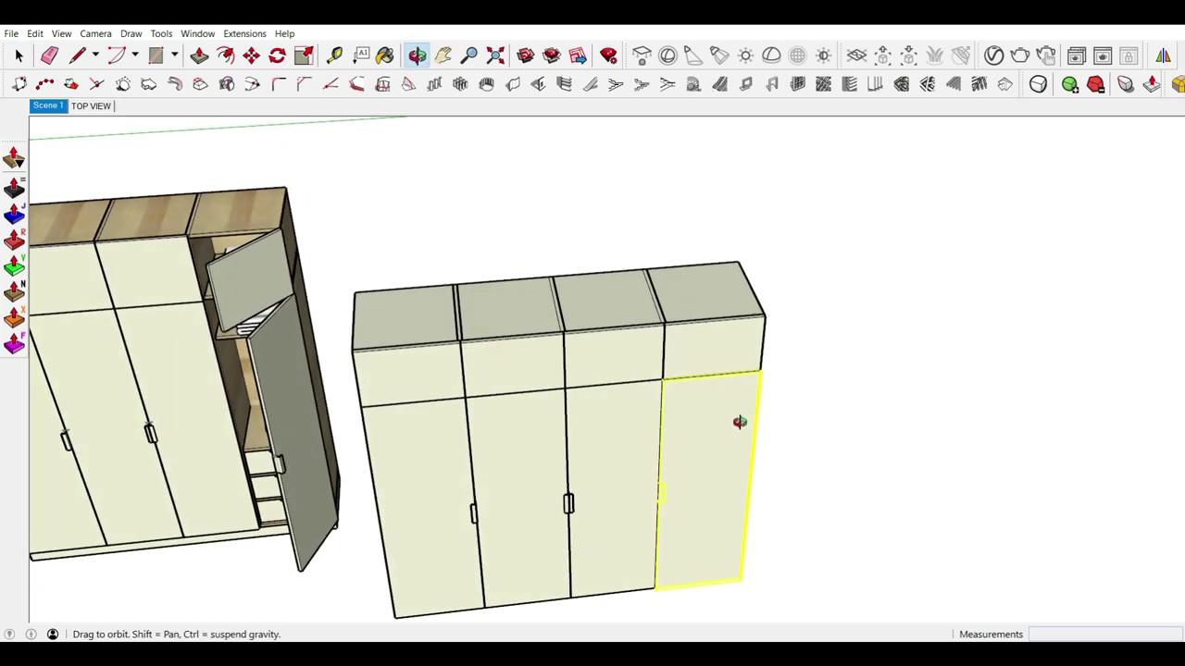
{"action": "key", "text": "q"}
{"action": "scroll", "coordinate": [767, 338], "scroll_direction": "up", "scroll_amount": 2}
{"action": "left_click", "coordinate": [775, 331]}
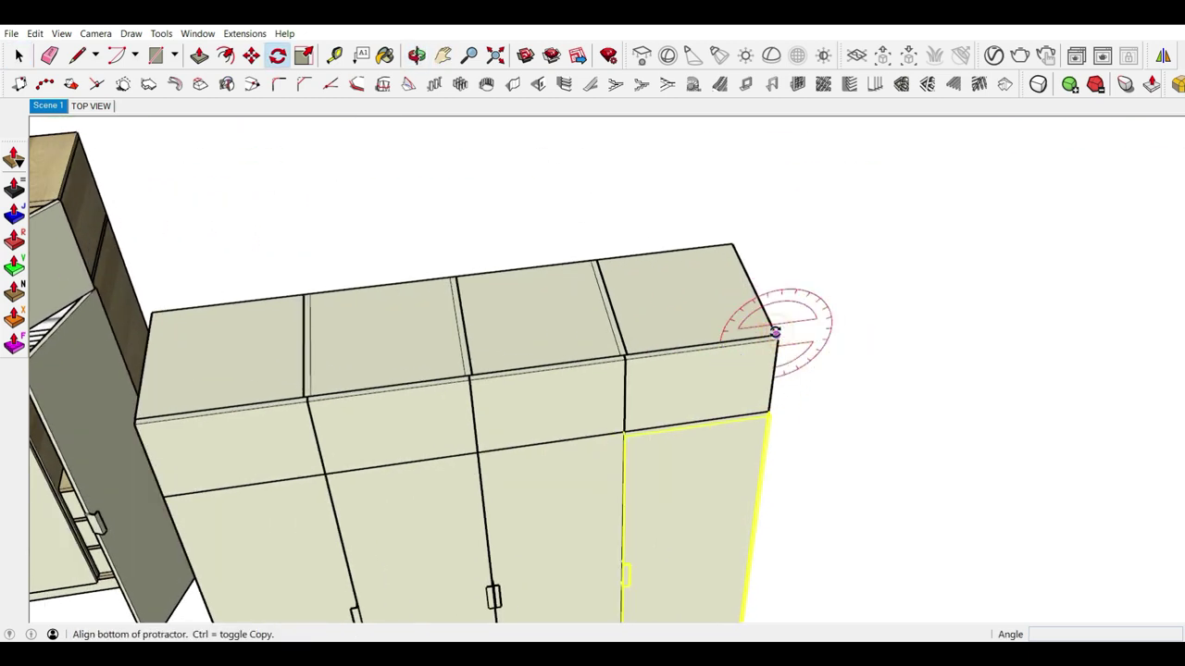
{"action": "key", "text": "space"}
{"action": "key", "text": "q"}
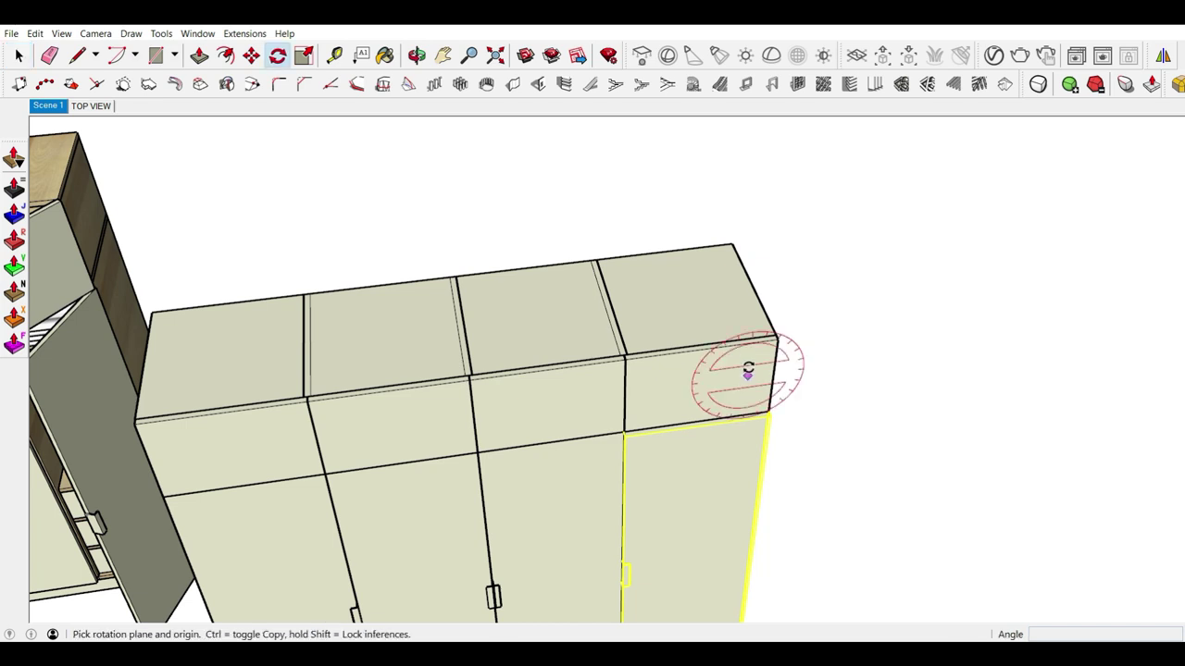
{"action": "left_click", "coordinate": [775, 333]}
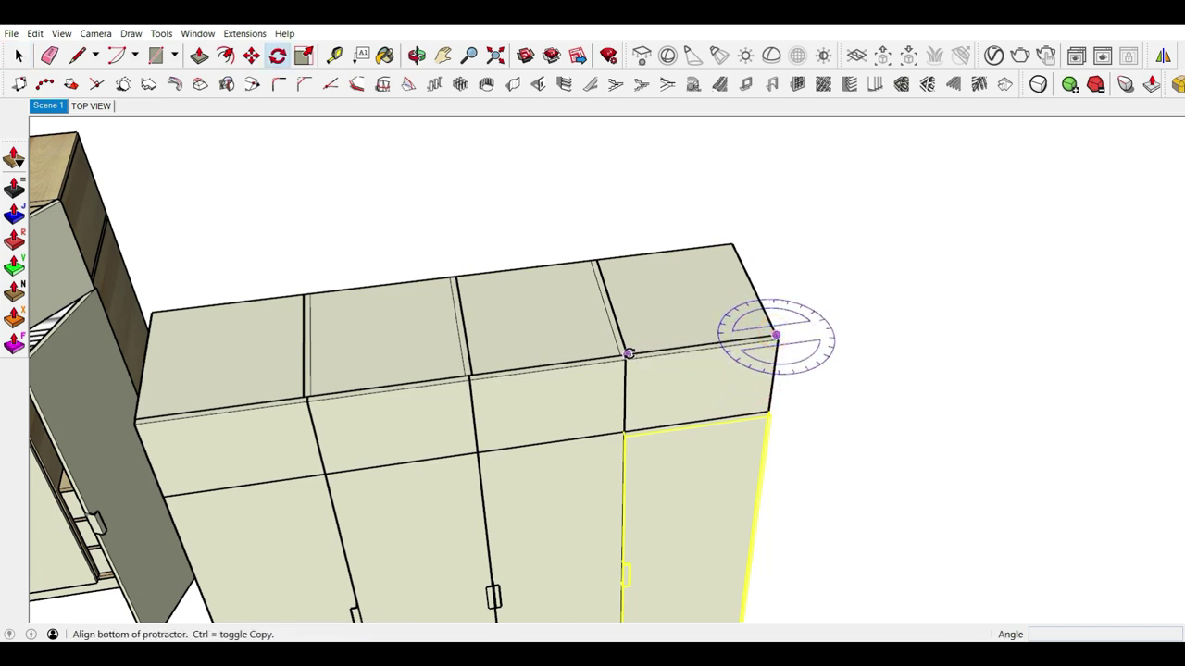
{"action": "scroll", "coordinate": [628, 353], "scroll_direction": "up", "scroll_amount": 2}
{"action": "left_click", "coordinate": [627, 355]}
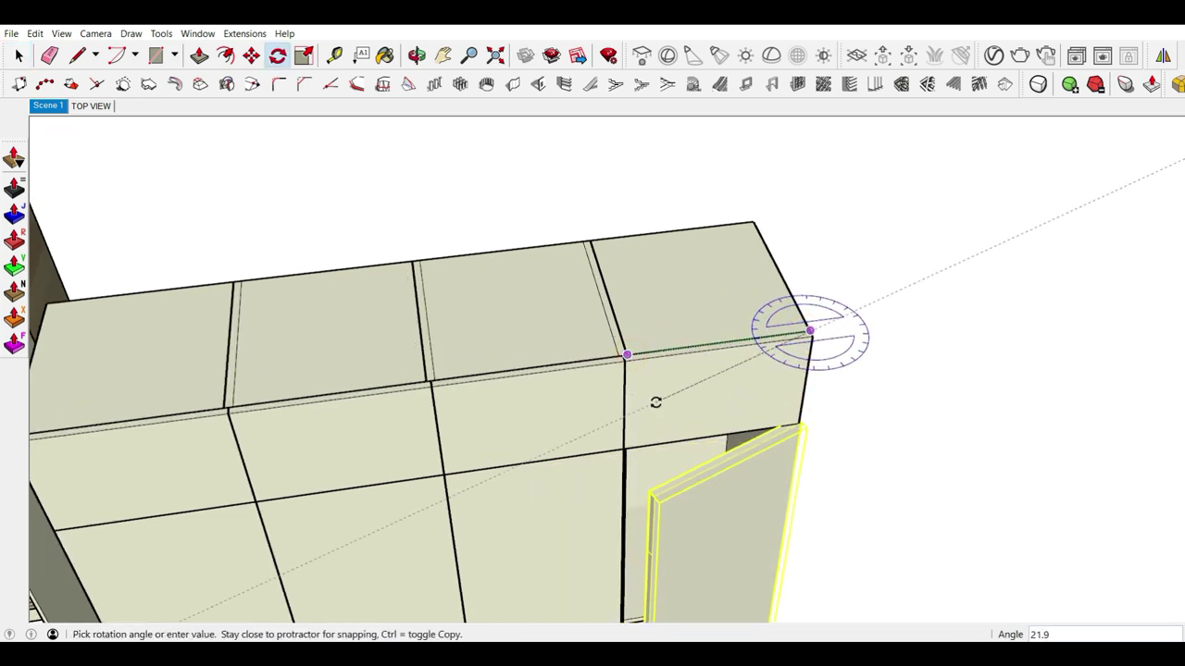
{"action": "type", "text": "65"}
{"action": "key", "text": "Return"}
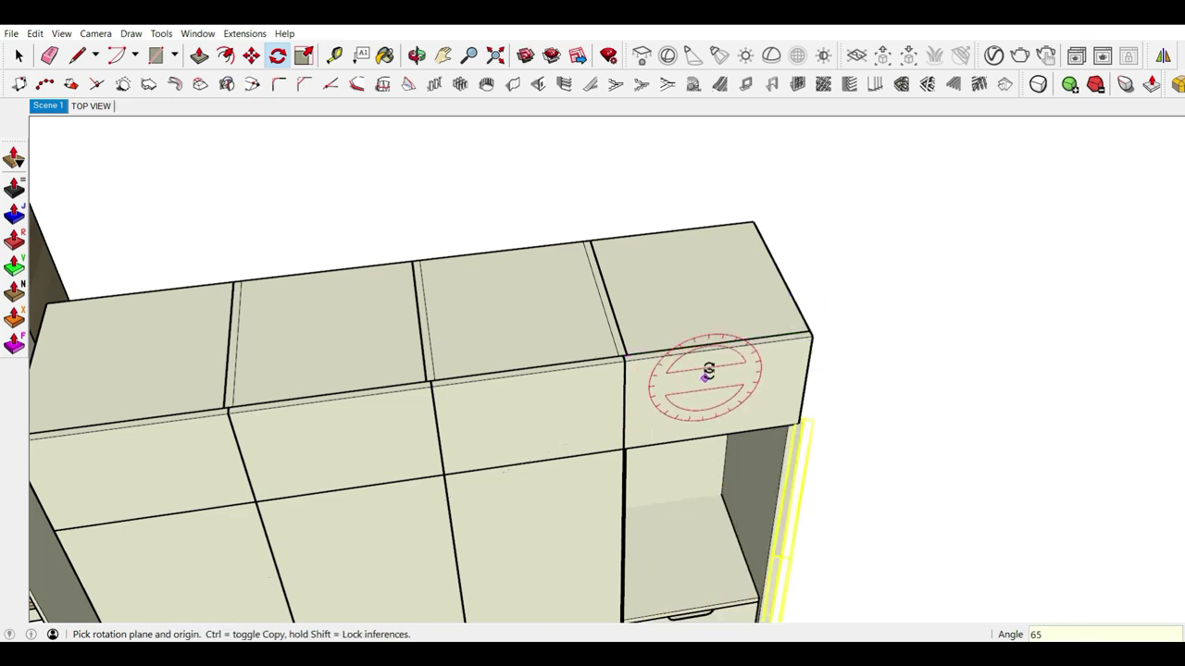
{"action": "scroll", "coordinate": [701, 376], "scroll_direction": "down", "scroll_amount": 2}
{"action": "scroll", "coordinate": [786, 494], "scroll_direction": "down", "scroll_amount": 2}
Step: Rotate the small upper right door open by 5 about its right corner hinge
{"action": "key", "text": "space"}
{"action": "scroll", "coordinate": [698, 339], "scroll_direction": "up", "scroll_amount": 2}
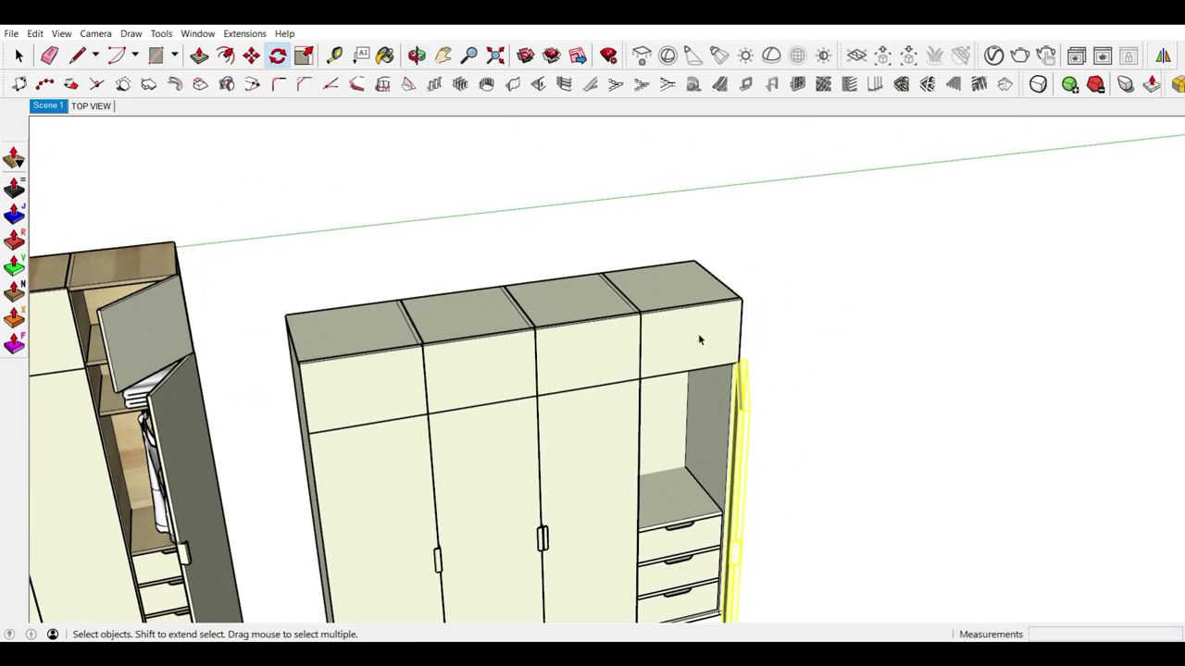
{"action": "left_click", "coordinate": [703, 302]}
{"action": "scroll", "coordinate": [703, 301], "scroll_direction": "up", "scroll_amount": 2}
{"action": "scroll", "coordinate": [706, 292], "scroll_direction": "up", "scroll_amount": 1}
{"action": "key", "text": "q"}
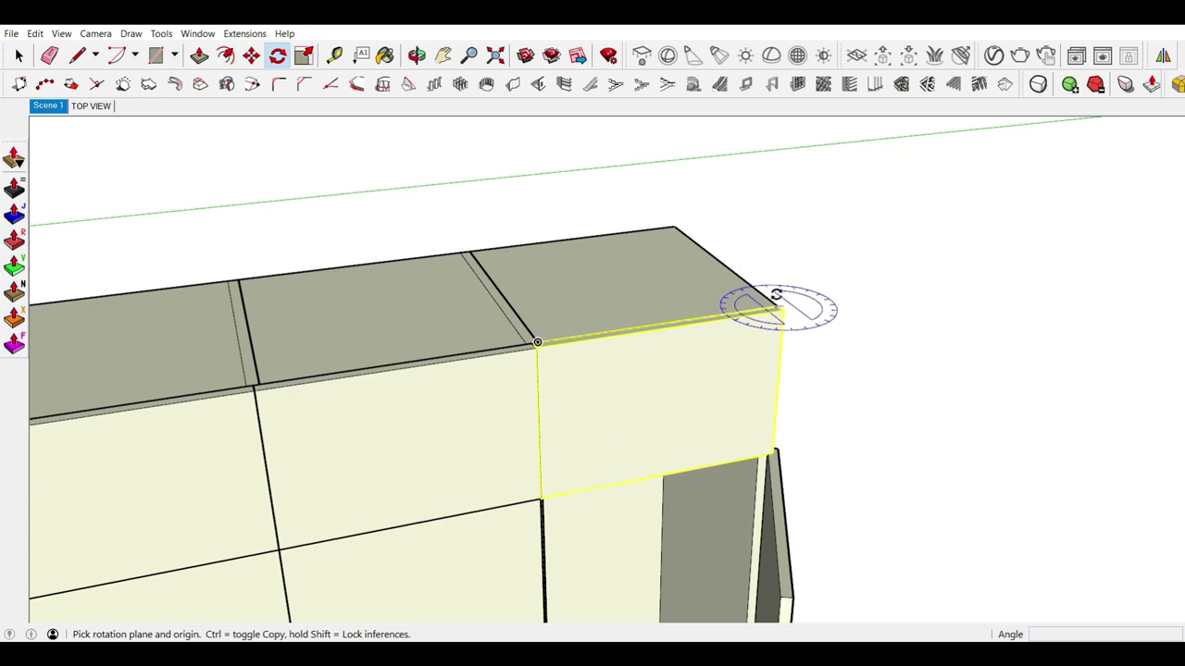
{"action": "left_click", "coordinate": [776, 304]}
{"action": "left_click", "coordinate": [536, 341]}
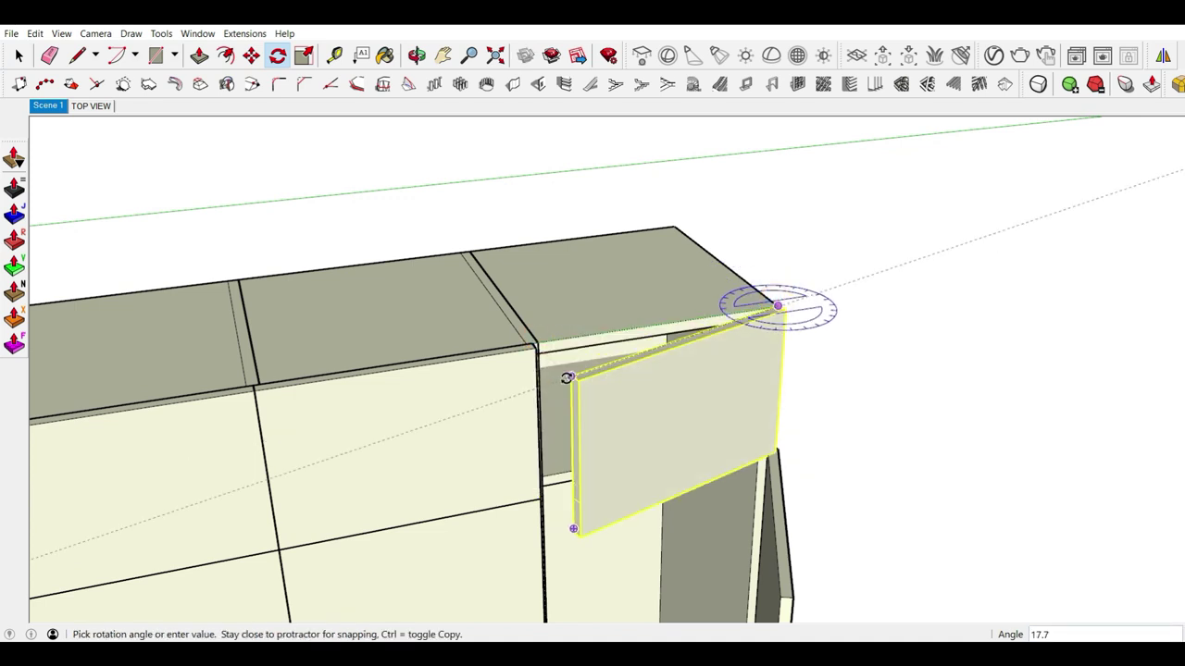
{"action": "type", "text": "5"}
{"action": "key", "text": "Return"}
{"action": "scroll", "coordinate": [688, 324], "scroll_direction": "down", "scroll_amount": 5}
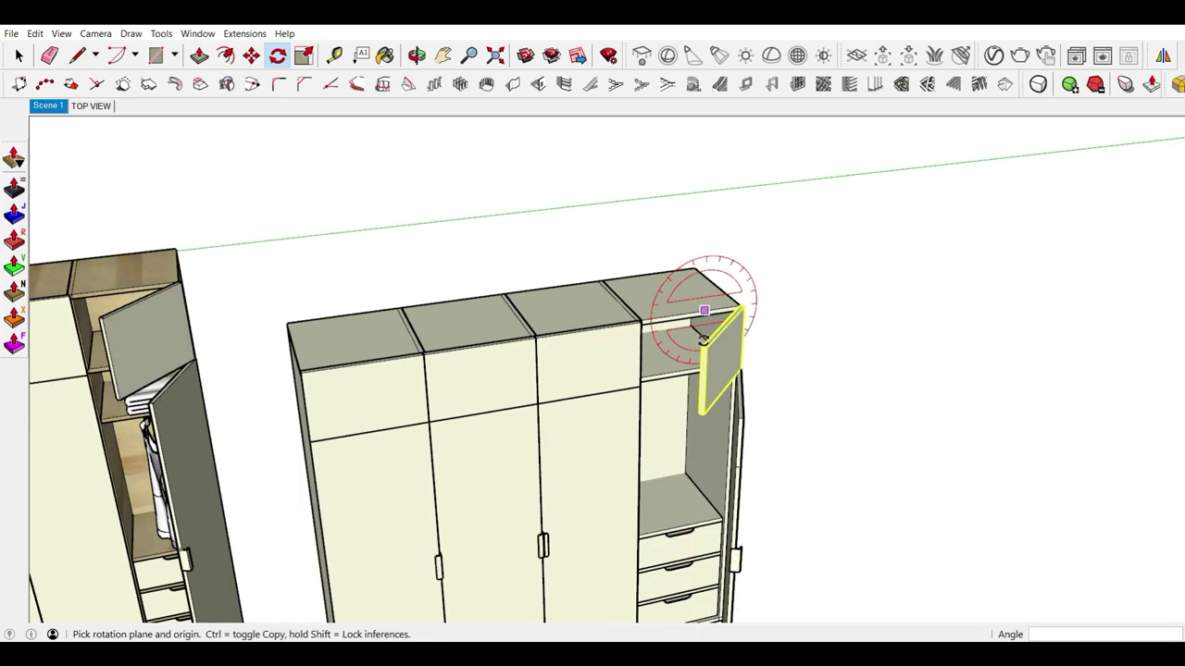
{"action": "scroll", "coordinate": [761, 491], "scroll_direction": "down", "scroll_amount": 3}
{"action": "mouse_move", "coordinate": [761, 490]}
{"action": "middle_mouse_down"}
{"action": "mouse_move", "coordinate": [798, 415]}
{"action": "mouse_move", "coordinate": [836, 413]}
{"action": "middle_mouse_up"}
{"action": "key", "text": "space"}
{"action": "scroll", "coordinate": [823, 416], "scroll_direction": "up", "scroll_amount": 2}
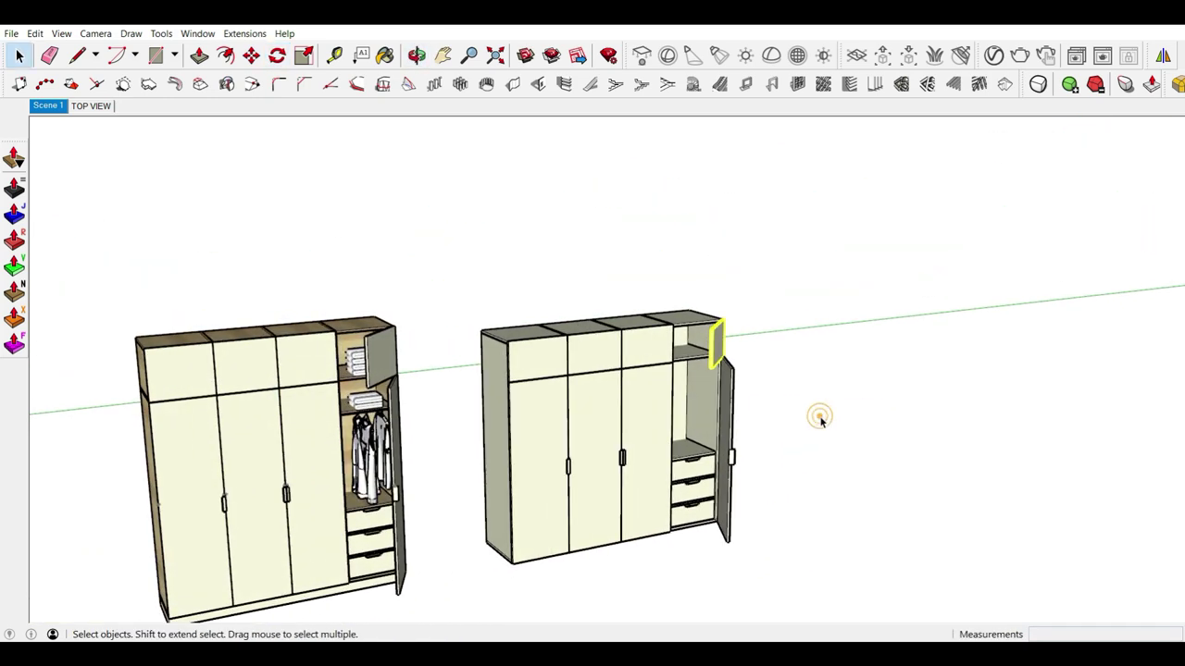
{"action": "scroll", "coordinate": [408, 454], "scroll_direction": "up", "scroll_amount": 1}
{"action": "scroll", "coordinate": [408, 455], "scroll_direction": "up", "scroll_amount": 1}
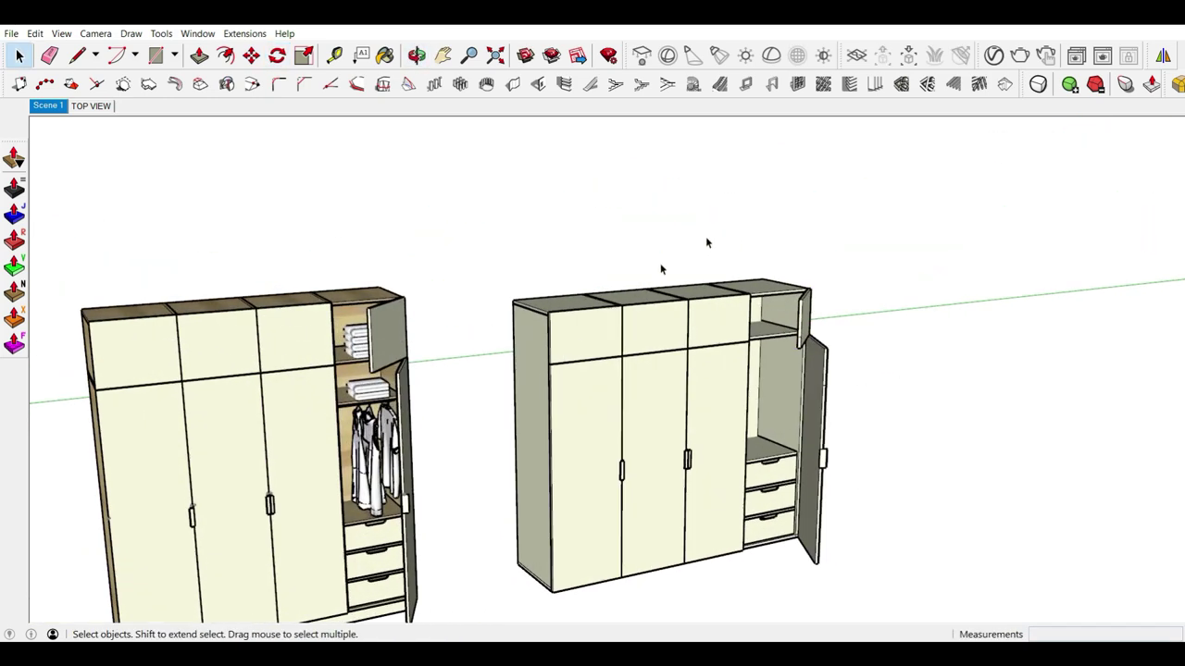
{"action": "middle_click_drag", "start_coordinate": [661, 269], "coordinate": [805, 412]}
{"action": "scroll", "coordinate": [806, 412], "scroll_direction": "up", "scroll_amount": 1}
{"action": "scroll", "coordinate": [805, 412], "scroll_direction": "up", "scroll_amount": 1}
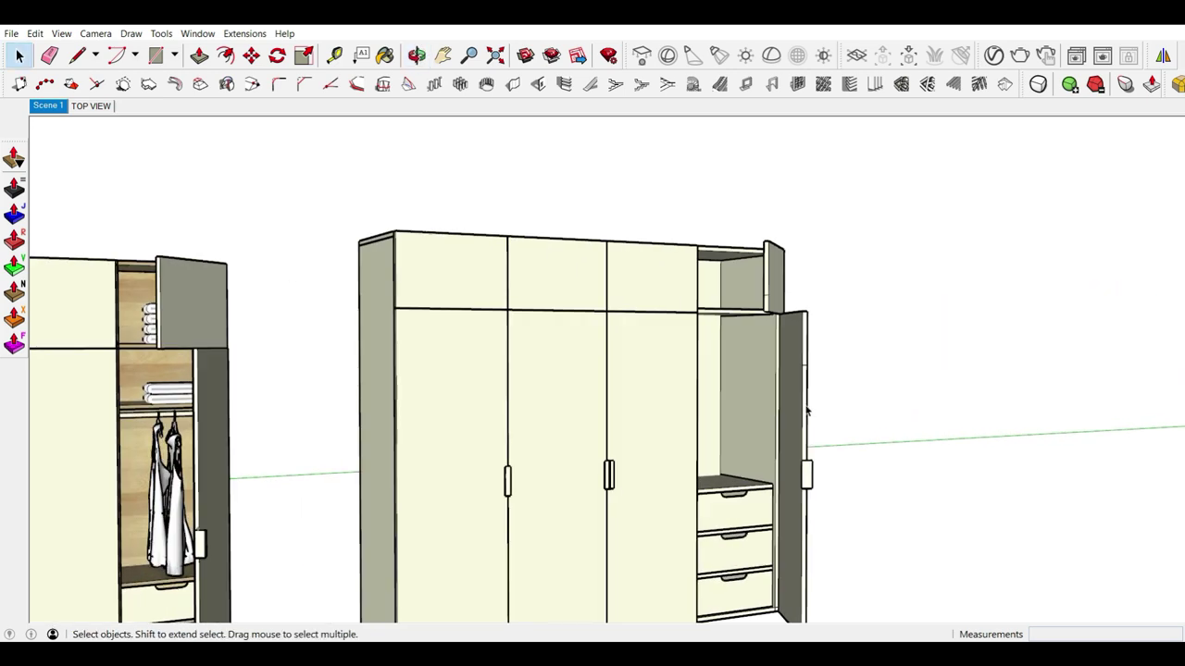
{"action": "scroll", "coordinate": [764, 410], "scroll_direction": "down", "scroll_amount": 3}
{"action": "mouse_move", "coordinate": [764, 410]}
{"action": "middle_mouse_down"}
{"action": "mouse_move", "coordinate": [794, 503]}
{"action": "mouse_move", "coordinate": [709, 465]}
{"action": "middle_mouse_up"}
{"action": "scroll", "coordinate": [794, 504], "scroll_direction": "up", "scroll_amount": 1}
{"action": "scroll", "coordinate": [709, 465], "scroll_direction": "up", "scroll_amount": 1}
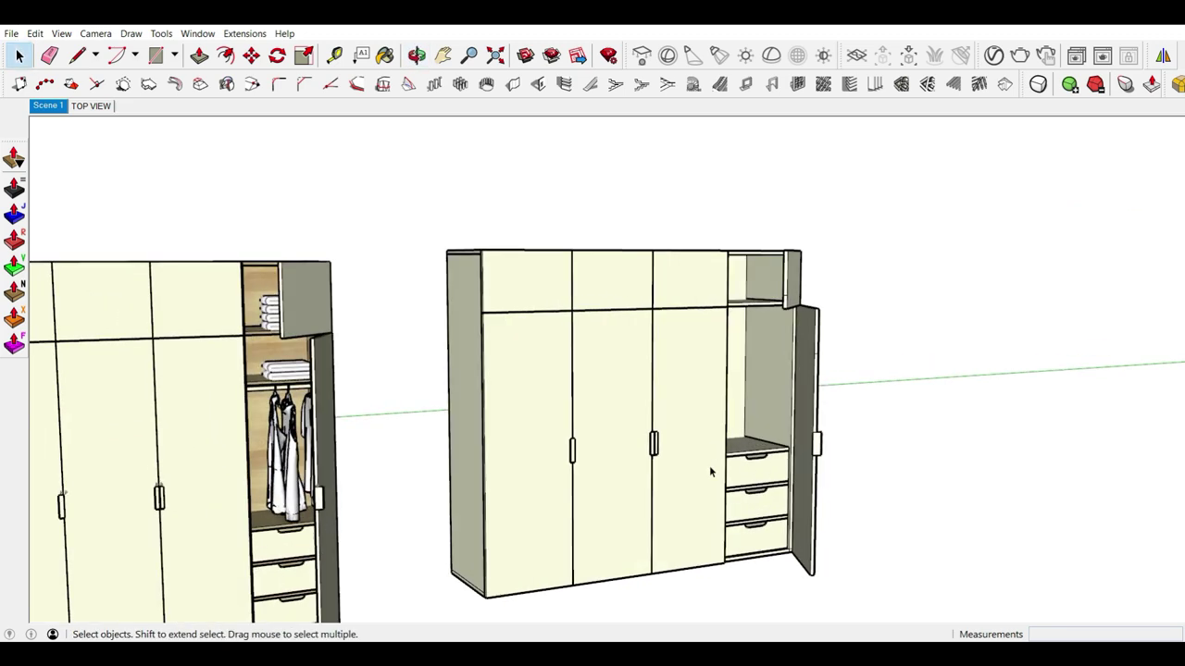
{"action": "scroll", "coordinate": [709, 465], "scroll_direction": "up", "scroll_amount": 1}
Step: Paint the wardrobe tops, left side panel and open compartment interior with the light wood material
{"action": "scroll", "coordinate": [734, 489], "scroll_direction": "up", "scroll_amount": 1}
{"action": "key", "text": "b"}
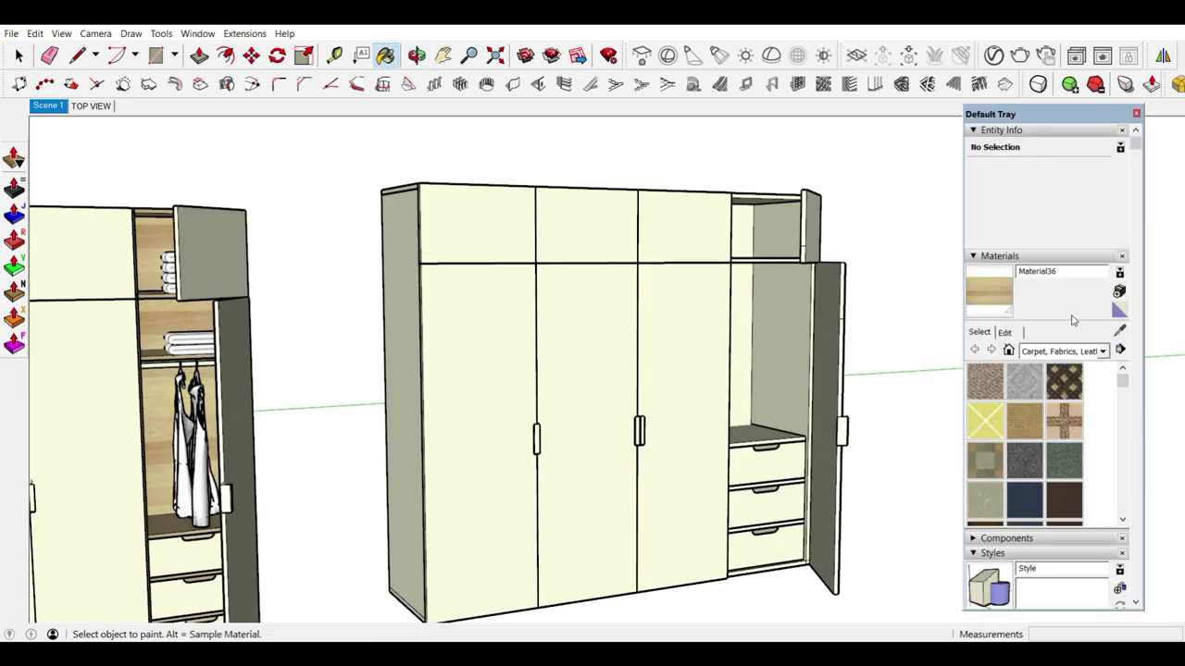
{"action": "scroll", "coordinate": [534, 223], "scroll_direction": "down", "scroll_amount": 3}
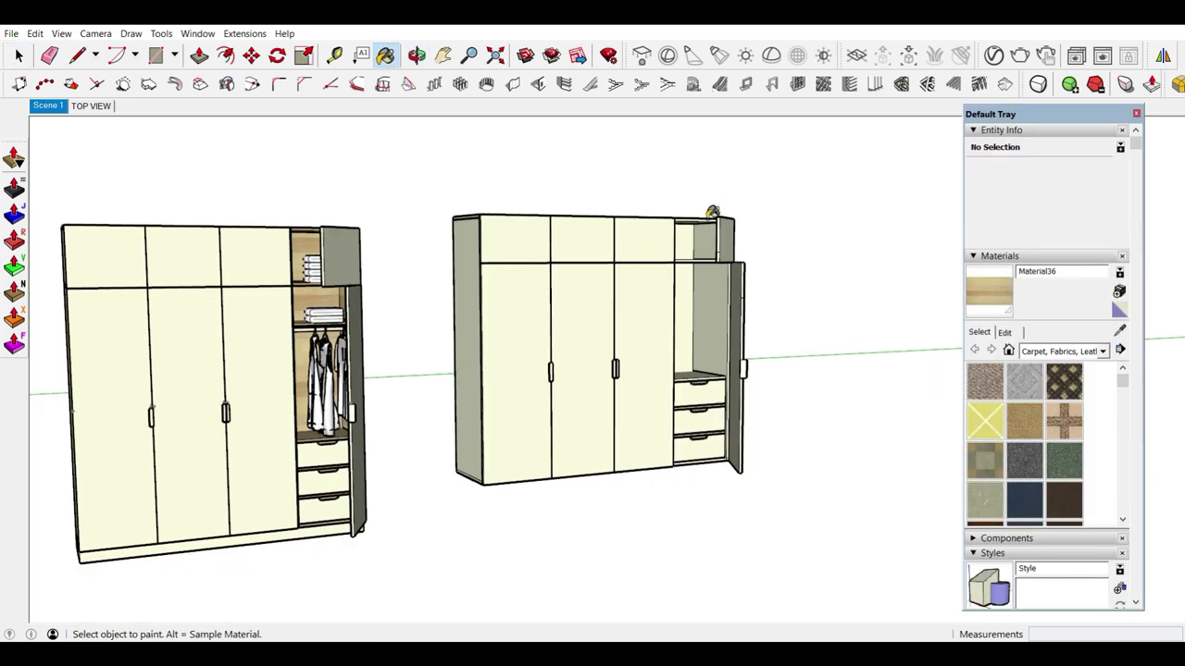
{"action": "middle_click_drag", "start_coordinate": [712, 212], "coordinate": [576, 231]}
{"action": "left_click", "coordinate": [577, 231]}
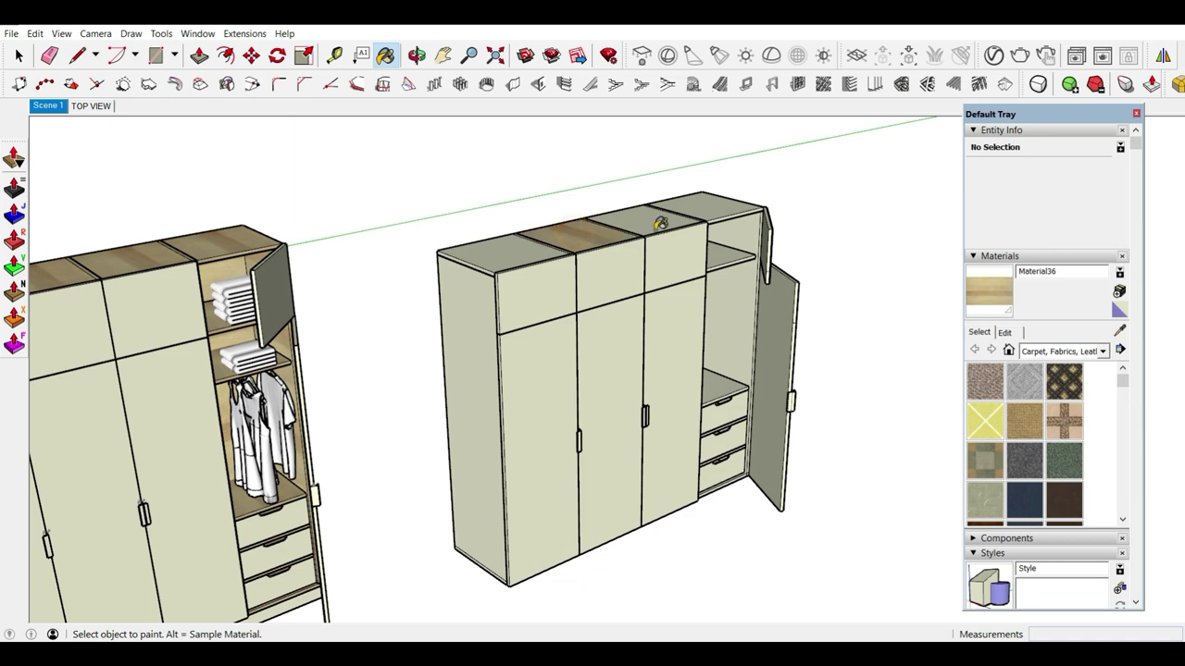
{"action": "left_click", "coordinate": [712, 197]}
{"action": "left_click", "coordinate": [644, 229]}
{"action": "left_click", "coordinate": [465, 290]}
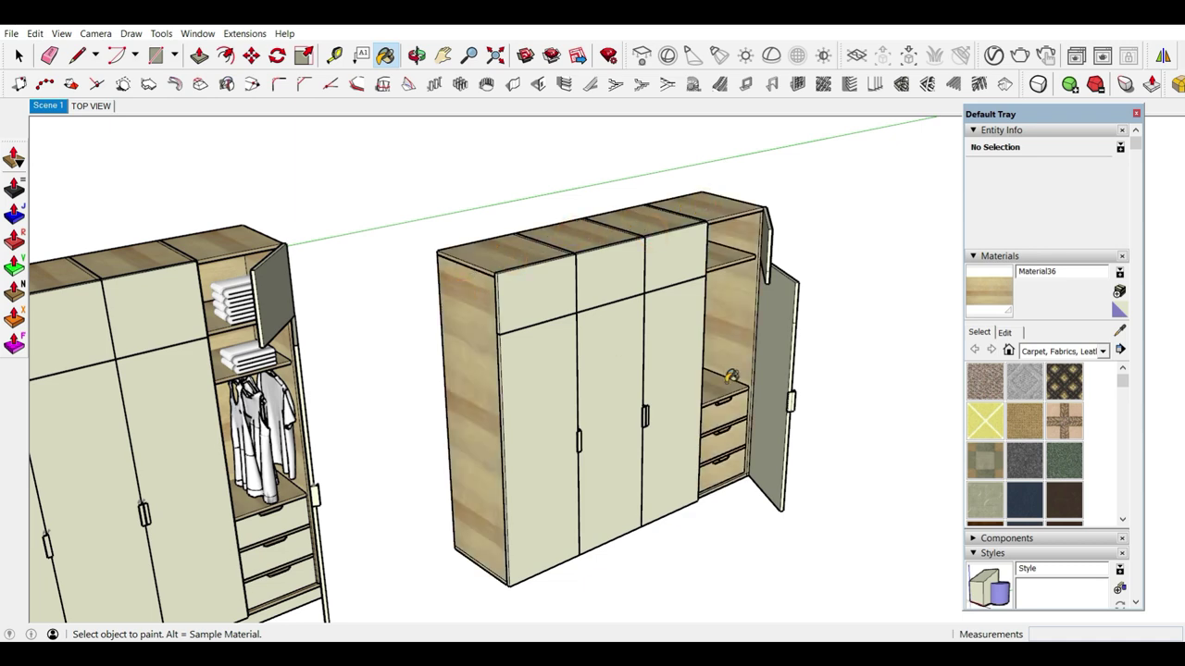
{"action": "mouse_move", "coordinate": [737, 454]}
{"action": "middle_mouse_down"}
{"action": "mouse_move", "coordinate": [417, 450]}
{"action": "mouse_move", "coordinate": [868, 447]}
{"action": "middle_mouse_up"}
{"action": "scroll", "coordinate": [868, 447], "scroll_direction": "up", "scroll_amount": 2}
{"action": "scroll", "coordinate": [810, 407], "scroll_direction": "up", "scroll_amount": 2}
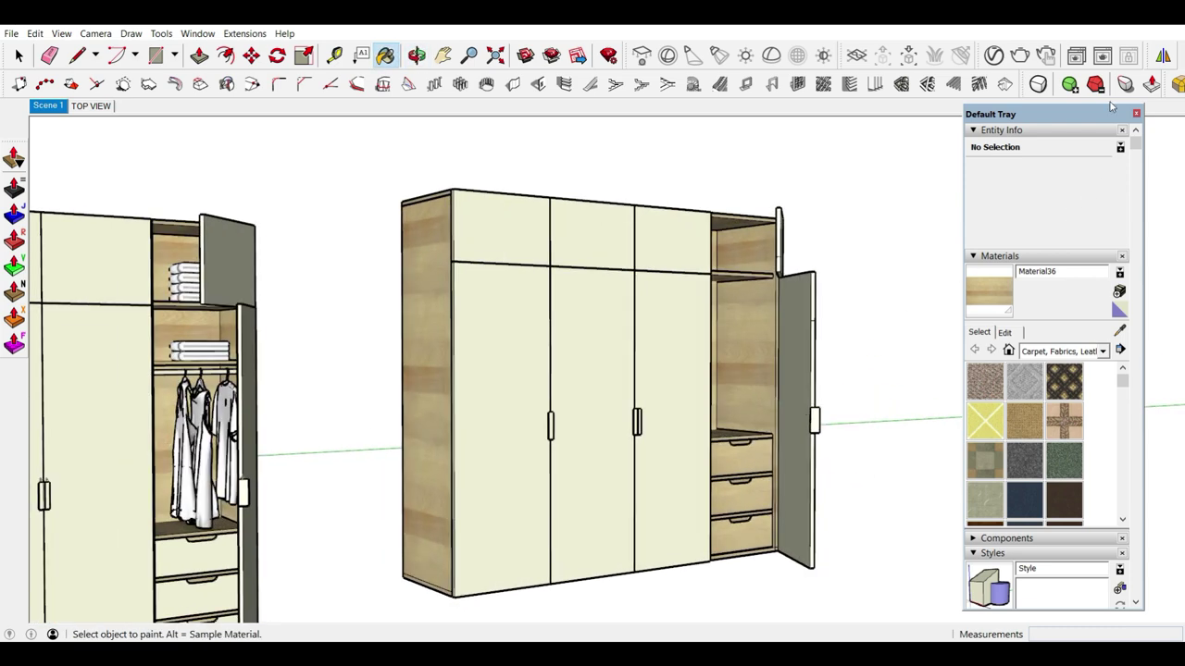
Step: Close the Default Tray material panel
{"action": "left_click", "coordinate": [1136, 114]}
{"action": "middle_click_drag", "start_coordinate": [771, 391], "coordinate": [774, 412]}
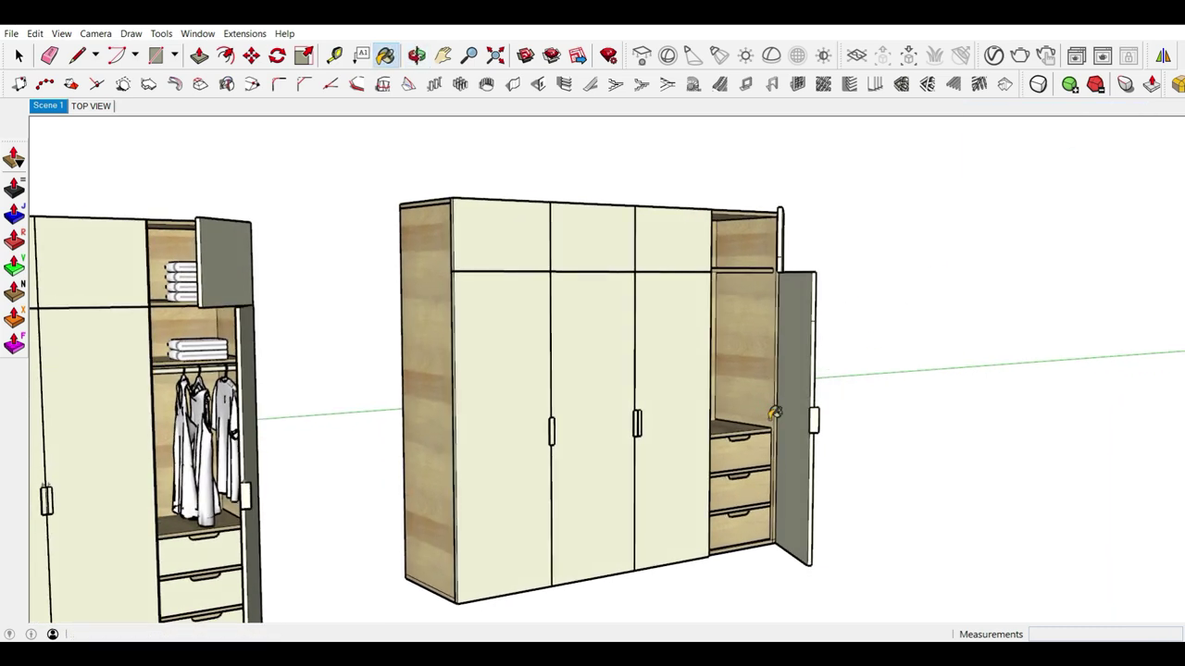
{"action": "scroll", "coordinate": [783, 397], "scroll_direction": "down", "scroll_amount": 2}
{"action": "scroll", "coordinate": [828, 436], "scroll_direction": "up", "scroll_amount": 1}
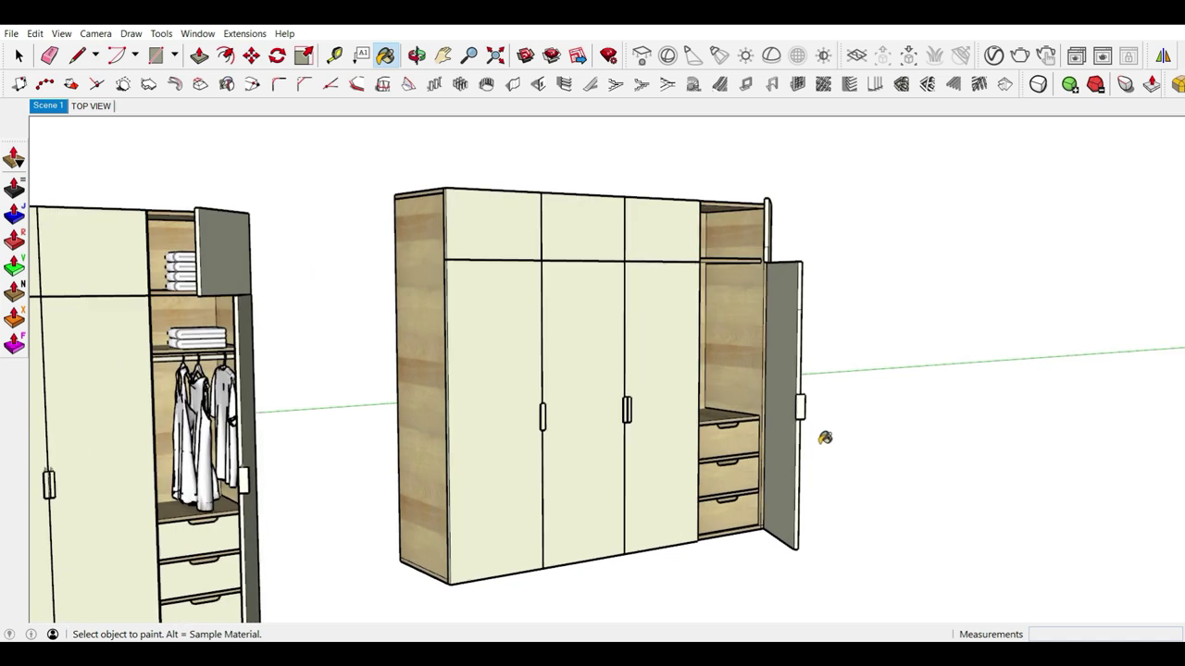
{"action": "scroll", "coordinate": [823, 436], "scroll_direction": "up", "scroll_amount": 1}
{"action": "mouse_move", "coordinate": [759, 436]}
{"action": "middle_mouse_down"}
{"action": "mouse_move", "coordinate": [636, 441]}
{"action": "mouse_move", "coordinate": [721, 308]}
{"action": "middle_mouse_up"}
{"action": "scroll", "coordinate": [721, 308], "scroll_direction": "down", "scroll_amount": 1}
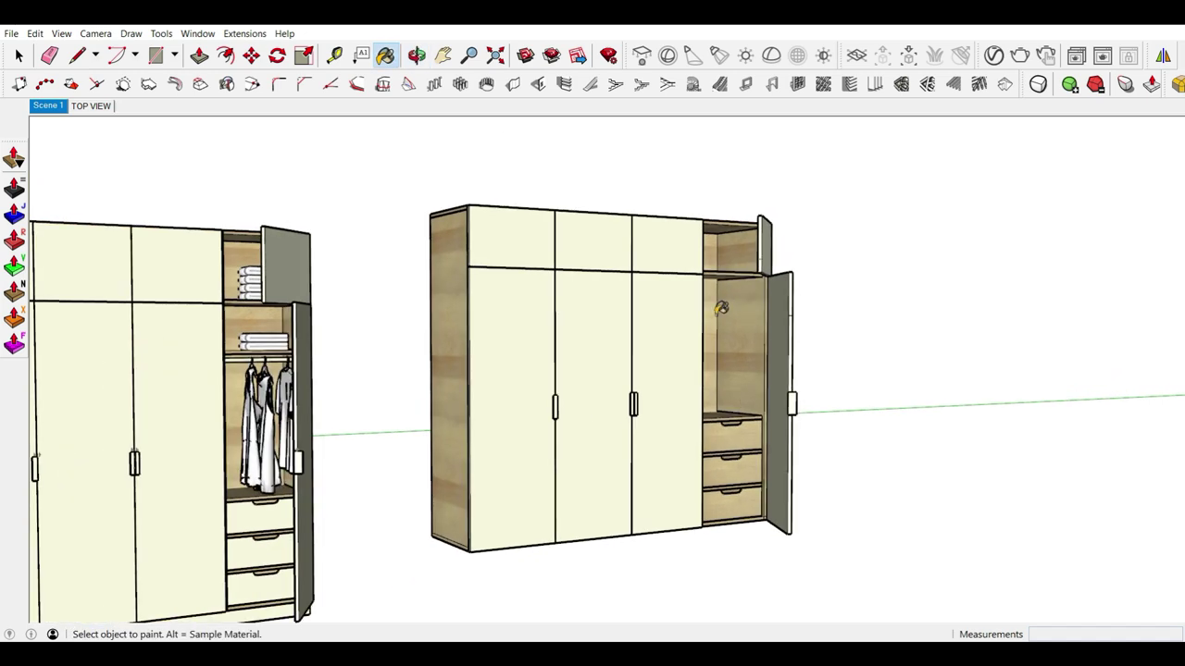
Step: Select the first wardrobe's clothes and towels and take the shelf corner as the copy base point
{"action": "key", "text": "space"}
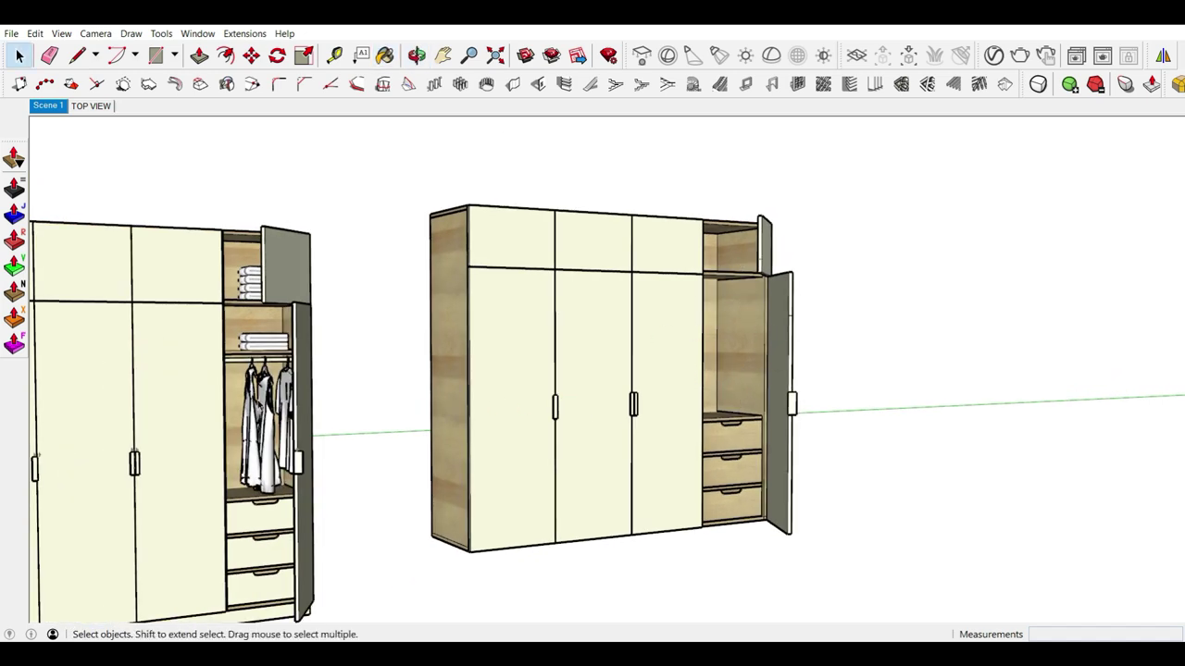
{"action": "left_click", "coordinate": [259, 406]}
{"action": "scroll", "coordinate": [259, 405], "scroll_direction": "up", "scroll_amount": 1}
{"action": "mouse_move", "coordinate": [259, 405]}
{"action": "middle_mouse_down"}
{"action": "mouse_move", "coordinate": [282, 366]}
{"action": "mouse_move", "coordinate": [255, 326]}
{"action": "middle_mouse_up"}
{"action": "scroll", "coordinate": [255, 325], "scroll_direction": "up", "scroll_amount": 2}
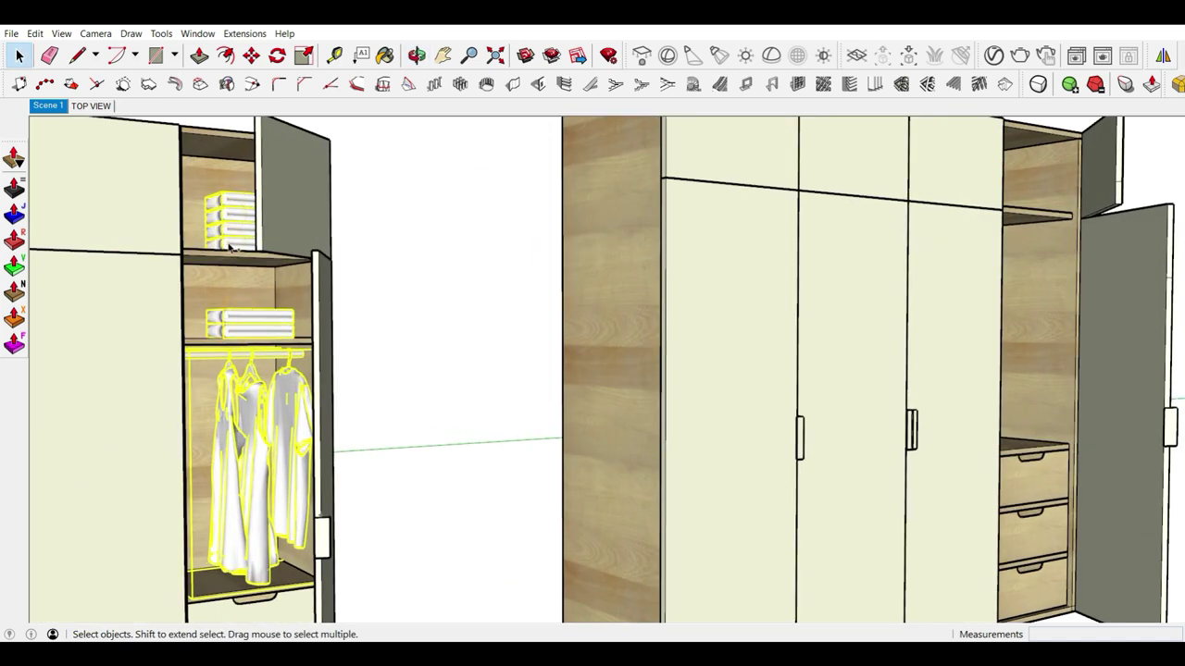
{"action": "key", "text": "m"}
{"action": "scroll", "coordinate": [312, 278], "scroll_direction": "up", "scroll_amount": 2}
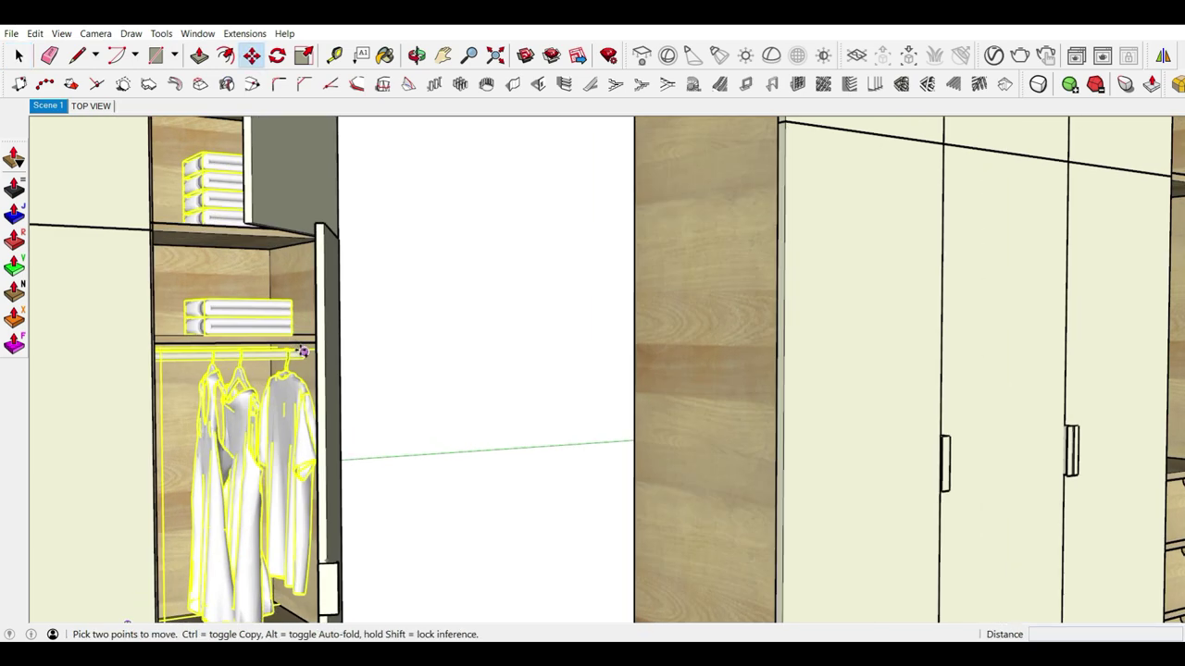
{"action": "middle_click_drag", "start_coordinate": [312, 278], "coordinate": [317, 314]}
{"action": "scroll", "coordinate": [318, 333], "scroll_direction": "up", "scroll_amount": 3}
{"action": "left_click", "coordinate": [317, 322]}
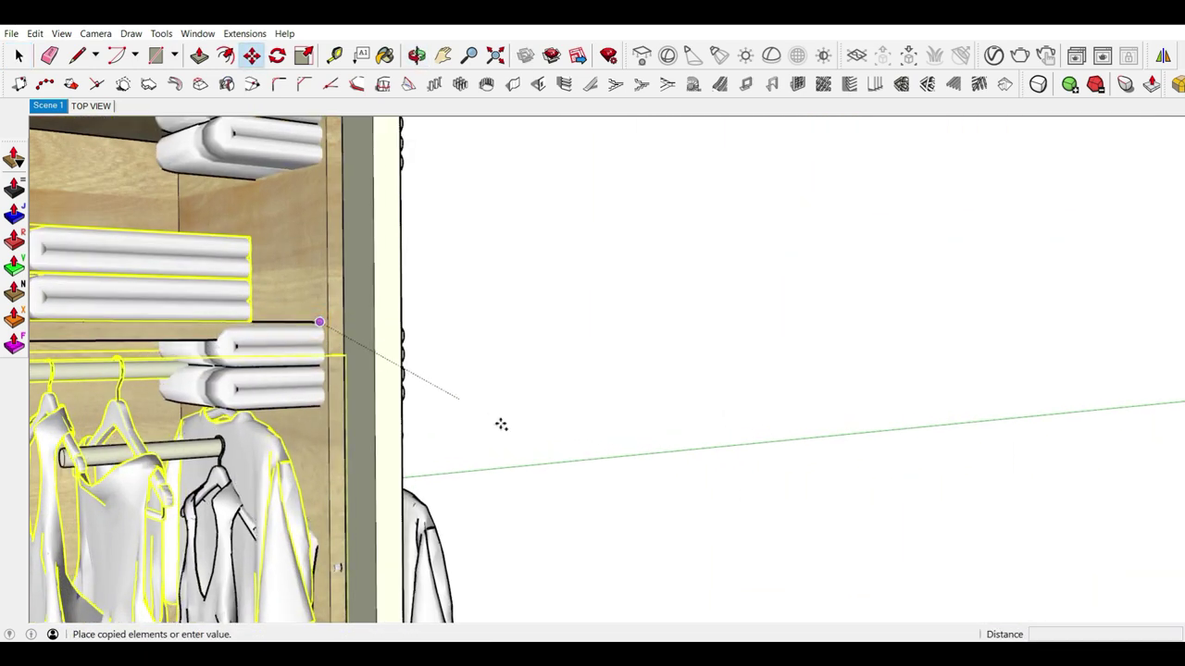
Step: Place the copied clothes and towels into the second wardrobe's open compartment
{"action": "scroll", "coordinate": [502, 423], "scroll_direction": "down", "scroll_amount": 3}
{"action": "scroll", "coordinate": [899, 462], "scroll_direction": "down", "scroll_amount": 3}
{"action": "mouse_move", "coordinate": [898, 463]}
{"action": "middle_mouse_down", "text": "shift"}
{"action": "mouse_move", "coordinate": [632, 403]}
{"action": "mouse_move", "coordinate": [685, 238]}
{"action": "middle_mouse_up", "text": "shift"}
{"action": "scroll", "coordinate": [648, 416], "scroll_direction": "up", "scroll_amount": 2}
{"action": "scroll", "coordinate": [629, 445], "scroll_direction": "up", "scroll_amount": 2}
{"action": "scroll", "coordinate": [611, 438], "scroll_direction": "up", "scroll_amount": 1}
{"action": "scroll", "coordinate": [672, 380], "scroll_direction": "down", "scroll_amount": 2}
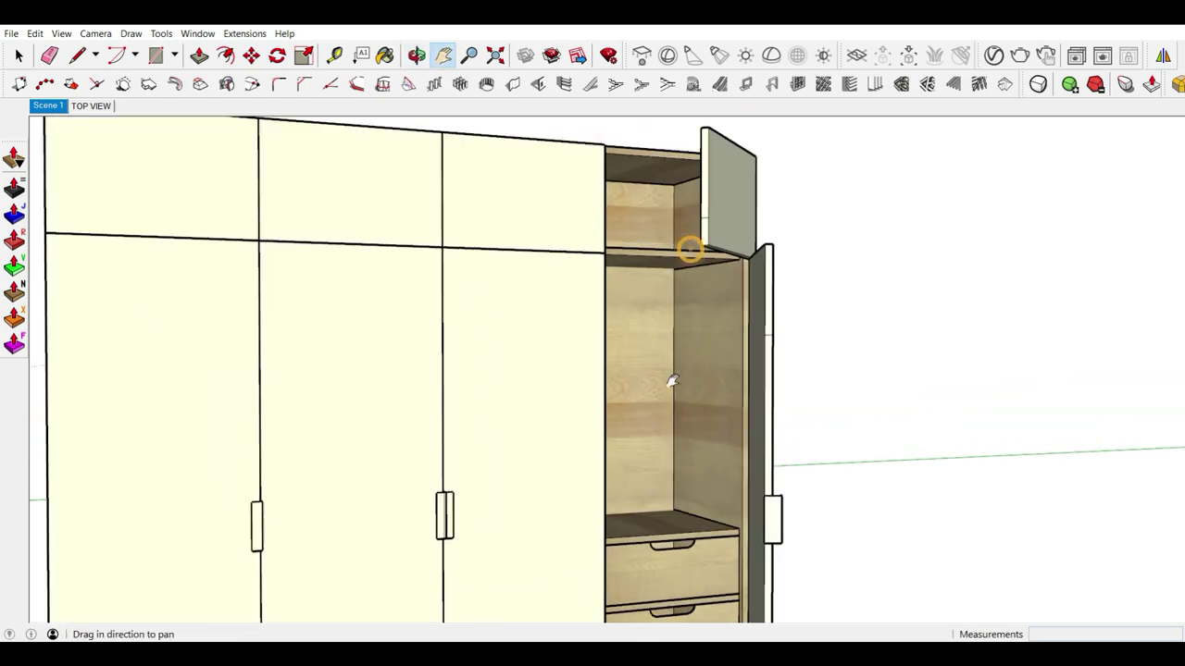
{"action": "scroll", "coordinate": [709, 328], "scroll_direction": "up", "scroll_amount": 2}
{"action": "scroll", "coordinate": [719, 292], "scroll_direction": "up", "scroll_amount": 2}
{"action": "scroll", "coordinate": [718, 293], "scroll_direction": "up", "scroll_amount": 2}
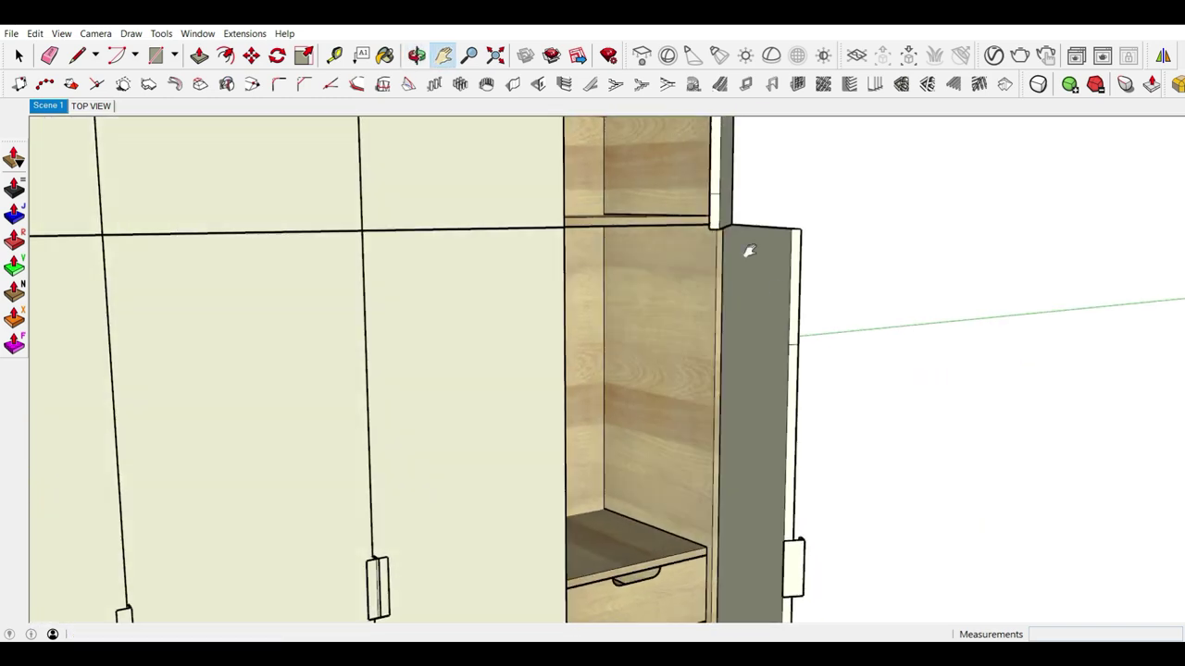
{"action": "scroll", "coordinate": [749, 251], "scroll_direction": "up", "scroll_amount": 2}
{"action": "scroll", "coordinate": [709, 216], "scroll_direction": "up", "scroll_amount": 1}
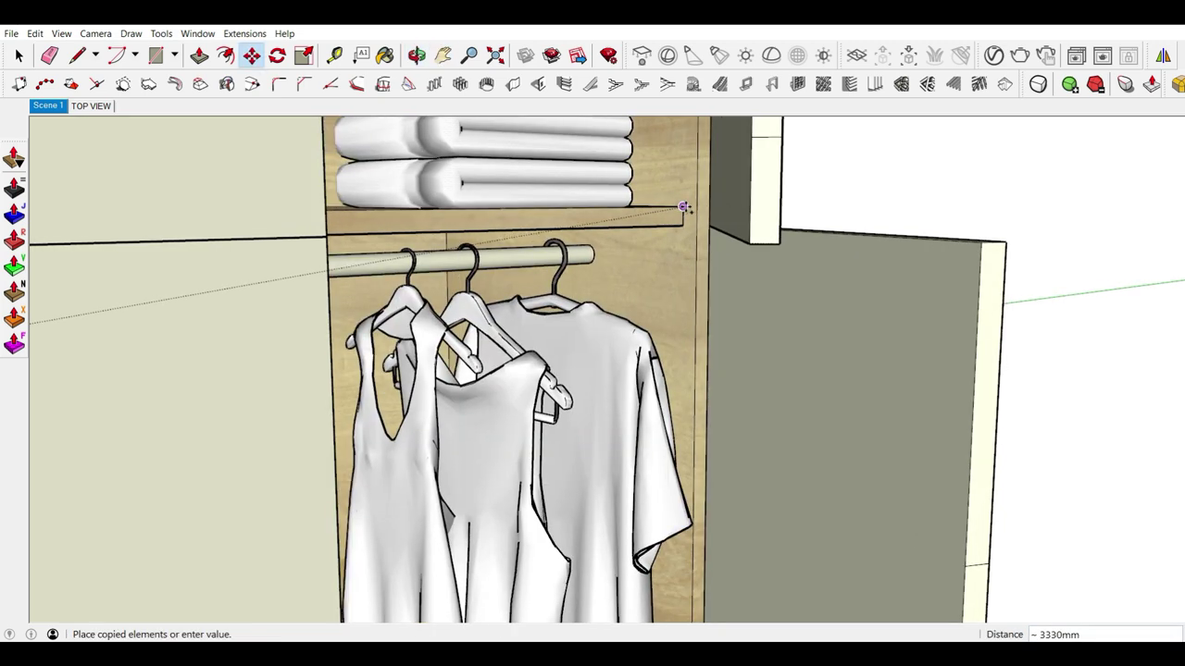
{"action": "left_click", "coordinate": [682, 206]}
{"action": "scroll", "coordinate": [682, 209], "scroll_direction": "down", "scroll_amount": 2}
{"action": "scroll", "coordinate": [675, 220], "scroll_direction": "down", "scroll_amount": 1}
{"action": "scroll", "coordinate": [638, 555], "scroll_direction": "down", "scroll_amount": 2}
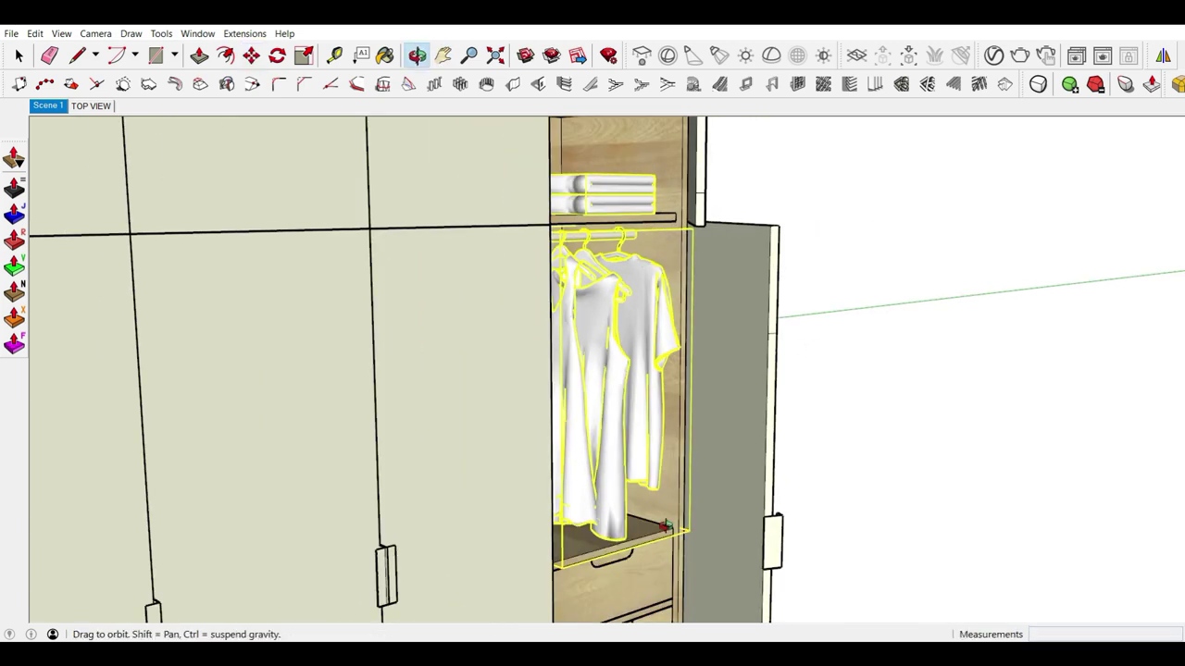
{"action": "scroll", "coordinate": [849, 435], "scroll_direction": "down", "scroll_amount": 2}
Step: Clear the selection and orbit to a near-front view of both furnished wardrobes
{"action": "key", "text": "space"}
{"action": "left_click", "coordinate": [762, 397]}
{"action": "scroll", "coordinate": [756, 398], "scroll_direction": "down", "scroll_amount": 2}
{"action": "mouse_move", "coordinate": [756, 398]}
{"action": "middle_mouse_down"}
{"action": "mouse_move", "coordinate": [646, 418]}
{"action": "mouse_move", "coordinate": [726, 383]}
{"action": "mouse_move", "coordinate": [685, 267]}
{"action": "mouse_move", "coordinate": [682, 324]}
{"action": "middle_mouse_up"}
{"action": "scroll", "coordinate": [670, 365], "scroll_direction": "up", "scroll_amount": 2}
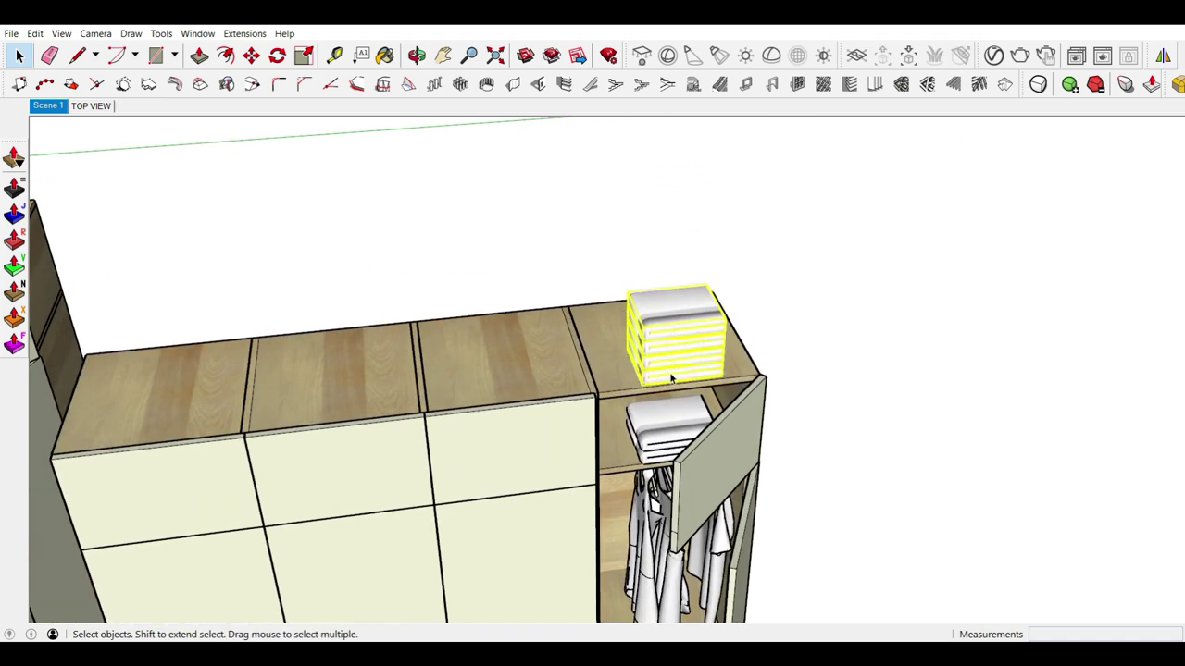
{"action": "scroll", "coordinate": [732, 328], "scroll_direction": "down", "scroll_amount": 3}
{"action": "scroll", "coordinate": [750, 315], "scroll_direction": "down", "scroll_amount": 4}
{"action": "mouse_move", "coordinate": [750, 315]}
{"action": "middle_mouse_down"}
{"action": "mouse_move", "coordinate": [752, 332]}
{"action": "mouse_move", "coordinate": [794, 355]}
{"action": "mouse_move", "coordinate": [732, 348]}
{"action": "middle_mouse_up"}
{"action": "mouse_move", "coordinate": [744, 331]}
{"action": "left_mouse_down"}
{"action": "mouse_move", "coordinate": [823, 206]}
{"action": "mouse_move", "coordinate": [944, 184]}
{"action": "left_mouse_up"}
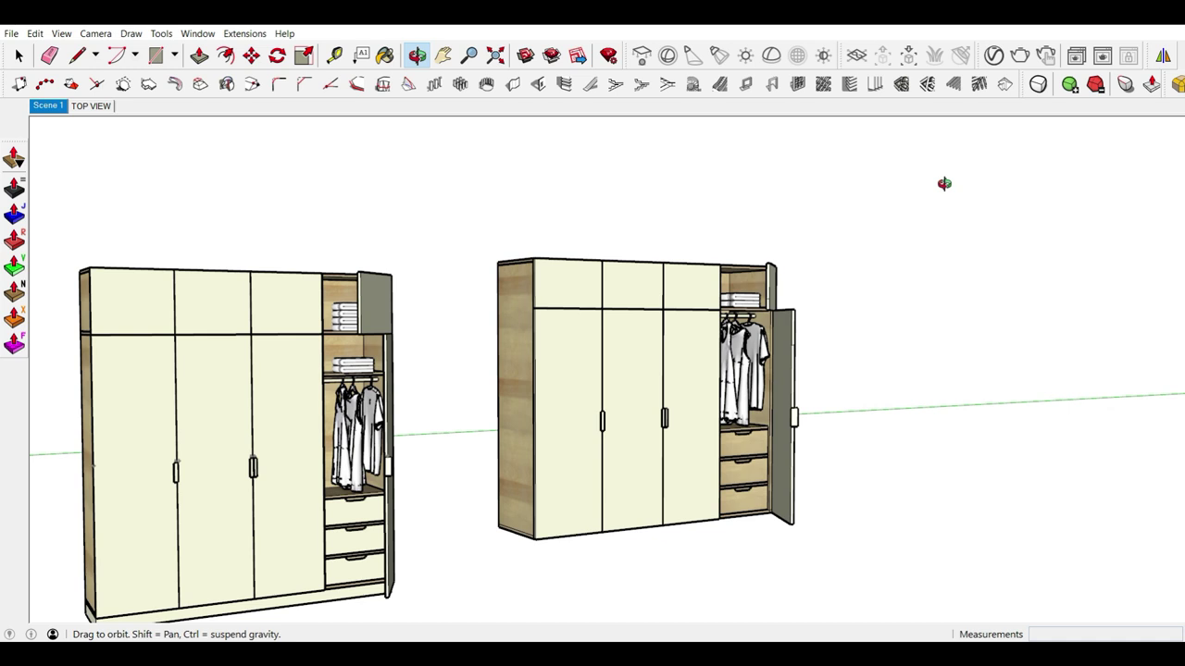
Step: Select the whole first wardrobe, then frame the finished second wardrobe from the front and left side
{"action": "left_click_drag", "start_coordinate": [944, 184], "coordinate": [944, 185]}
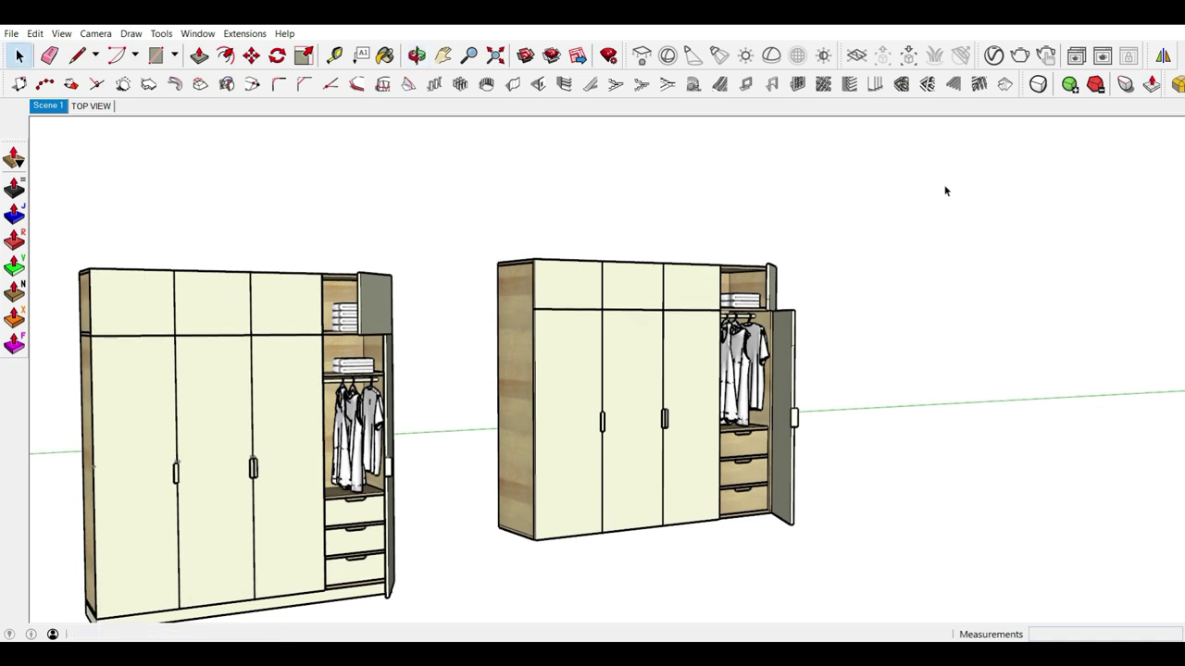
{"action": "mouse_move", "coordinate": [807, 448]}
{"action": "middle_mouse_down"}
{"action": "mouse_move", "coordinate": [688, 428]}
{"action": "mouse_move", "coordinate": [528, 457]}
{"action": "middle_mouse_up"}
{"action": "scroll", "coordinate": [773, 447], "scroll_direction": "up", "scroll_amount": 3}
{"action": "scroll", "coordinate": [773, 447], "scroll_direction": "down", "scroll_amount": 3}
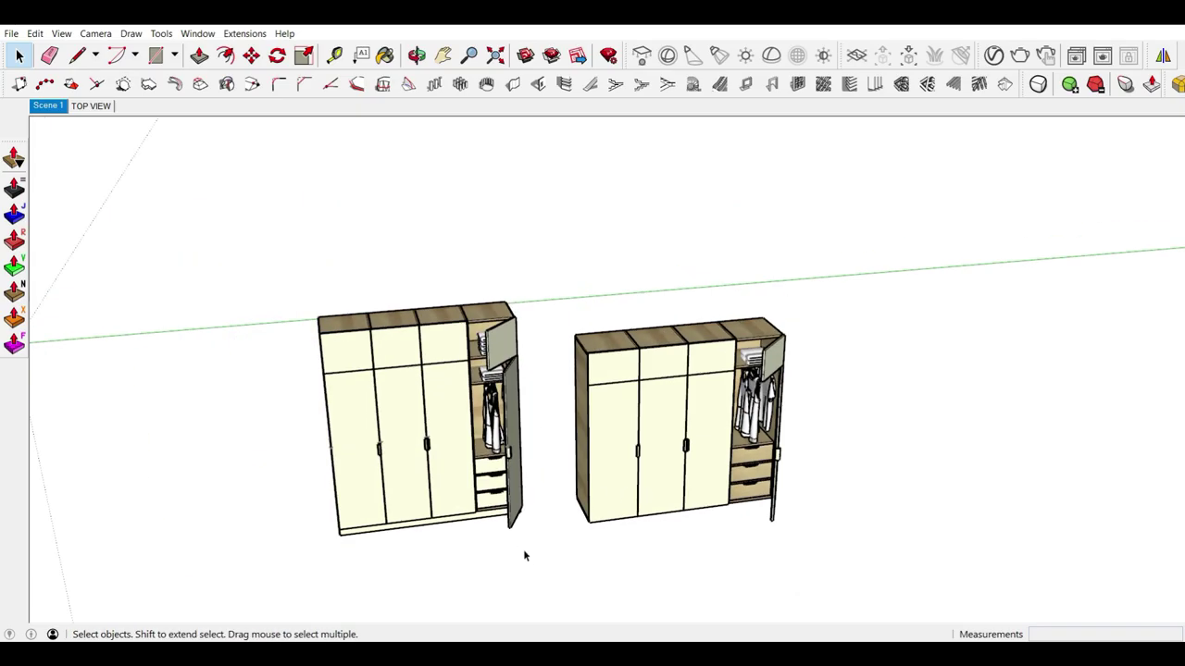
{"action": "left_click_drag", "start_coordinate": [192, 274], "coordinate": [192, 274]}
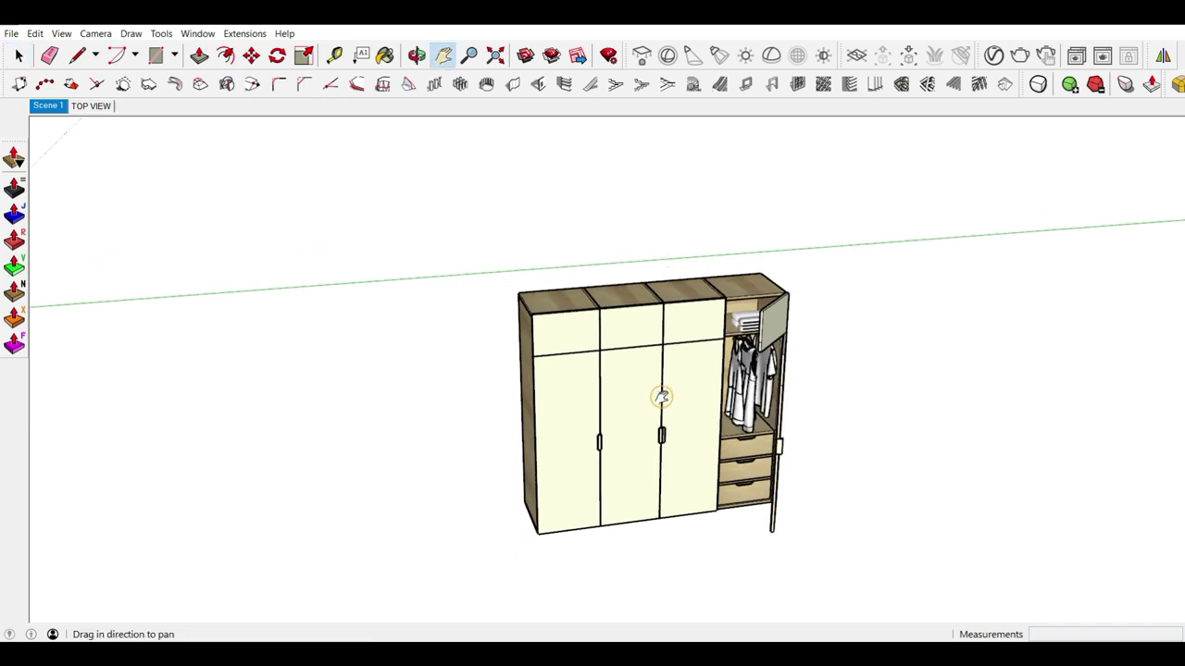
{"action": "middle_click_drag", "start_coordinate": [661, 396], "coordinate": [635, 257]}
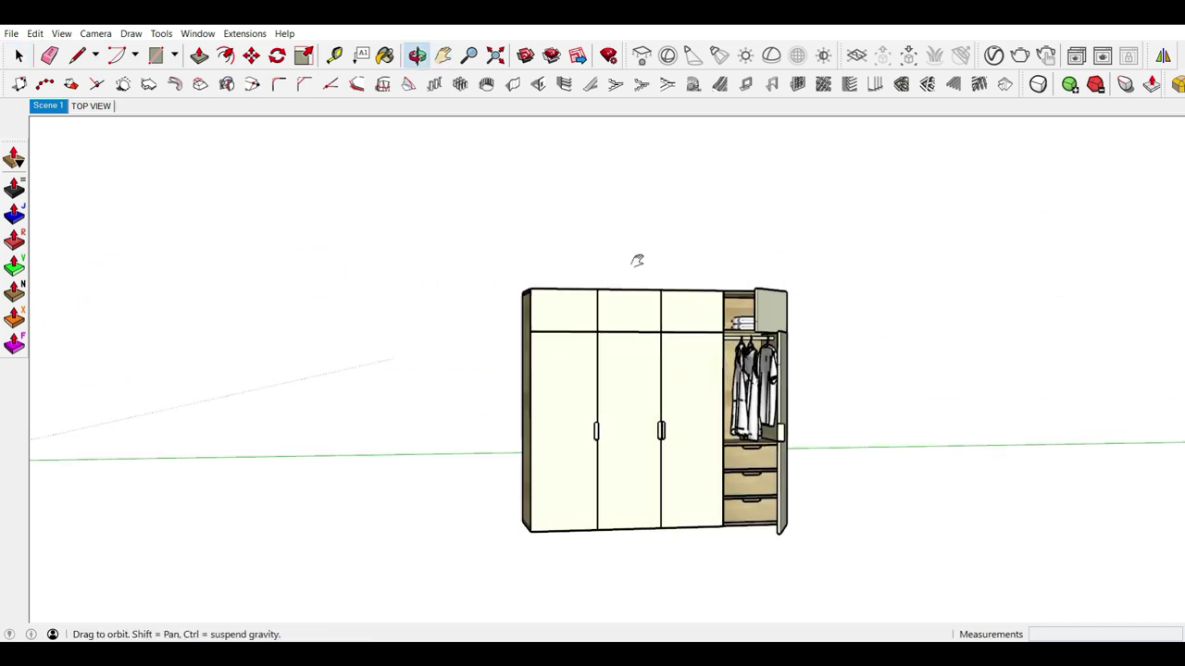
{"action": "scroll", "coordinate": [688, 392], "scroll_direction": "up", "scroll_amount": 3}
{"action": "scroll", "coordinate": [627, 381], "scroll_direction": "up", "scroll_amount": 2}
{"action": "mouse_move", "coordinate": [652, 360]}
{"action": "middle_mouse_down"}
{"action": "mouse_move", "coordinate": [757, 408]}
{"action": "mouse_move", "coordinate": [709, 357]}
{"action": "mouse_move", "coordinate": [716, 366]}
{"action": "middle_mouse_up"}
{"action": "scroll", "coordinate": [709, 357], "scroll_direction": "up", "scroll_amount": 2}
{"action": "scroll", "coordinate": [716, 365], "scroll_direction": "up", "scroll_amount": 2}
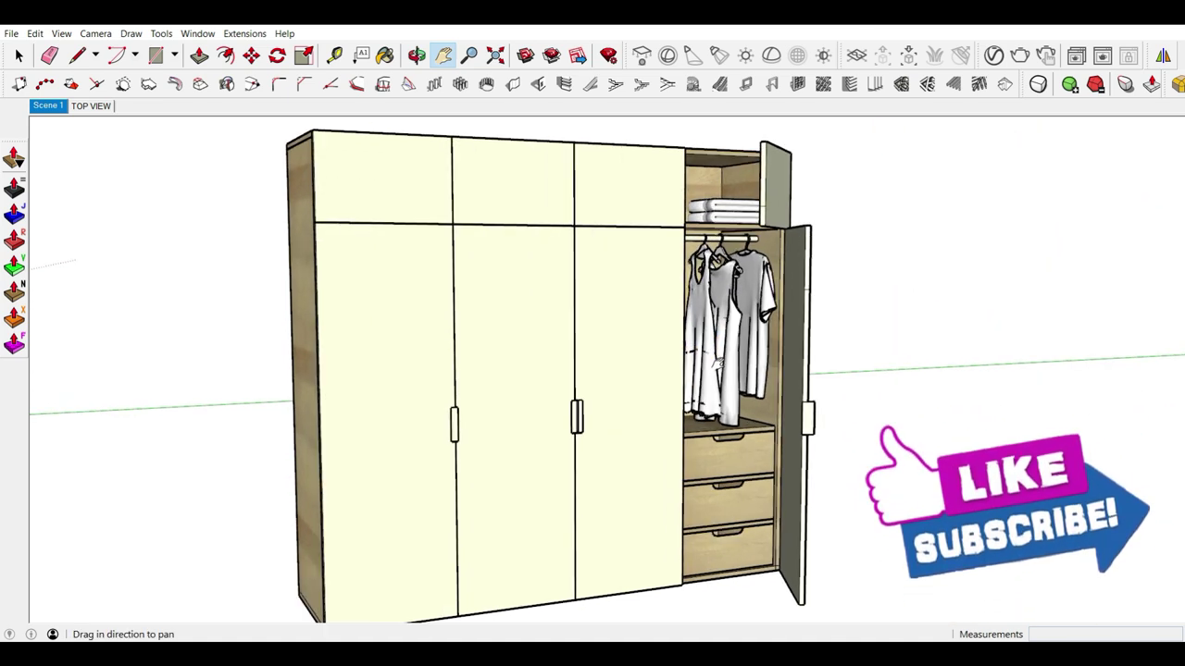
{"action": "scroll", "coordinate": [719, 365], "scroll_direction": "down", "scroll_amount": 1}
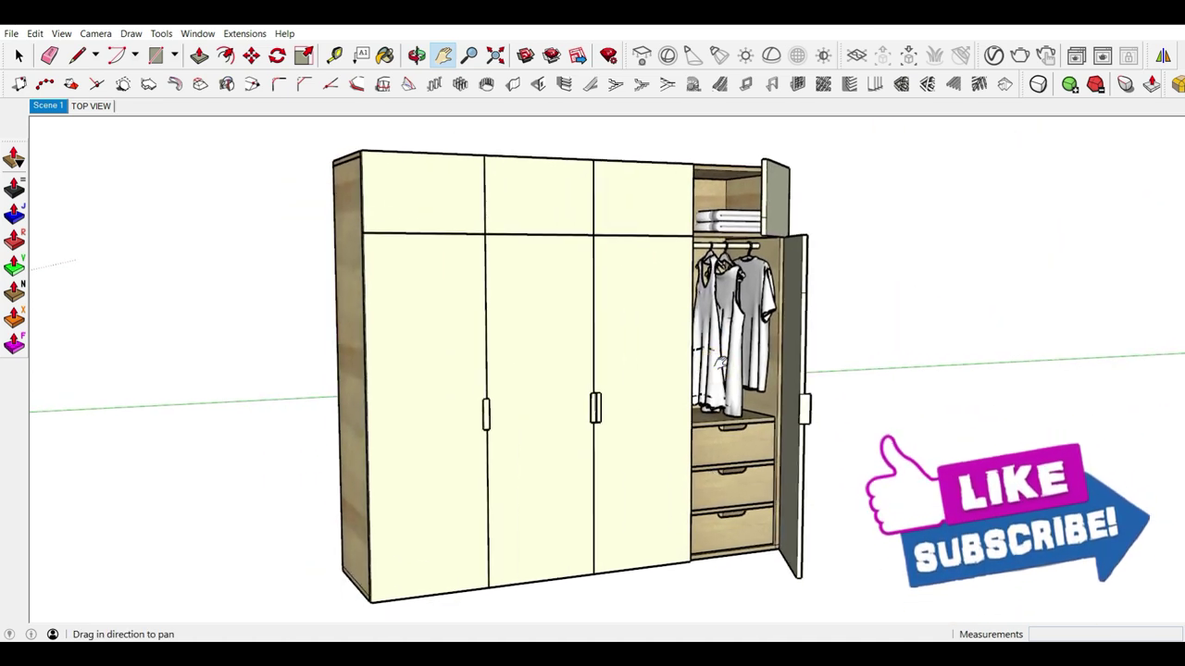